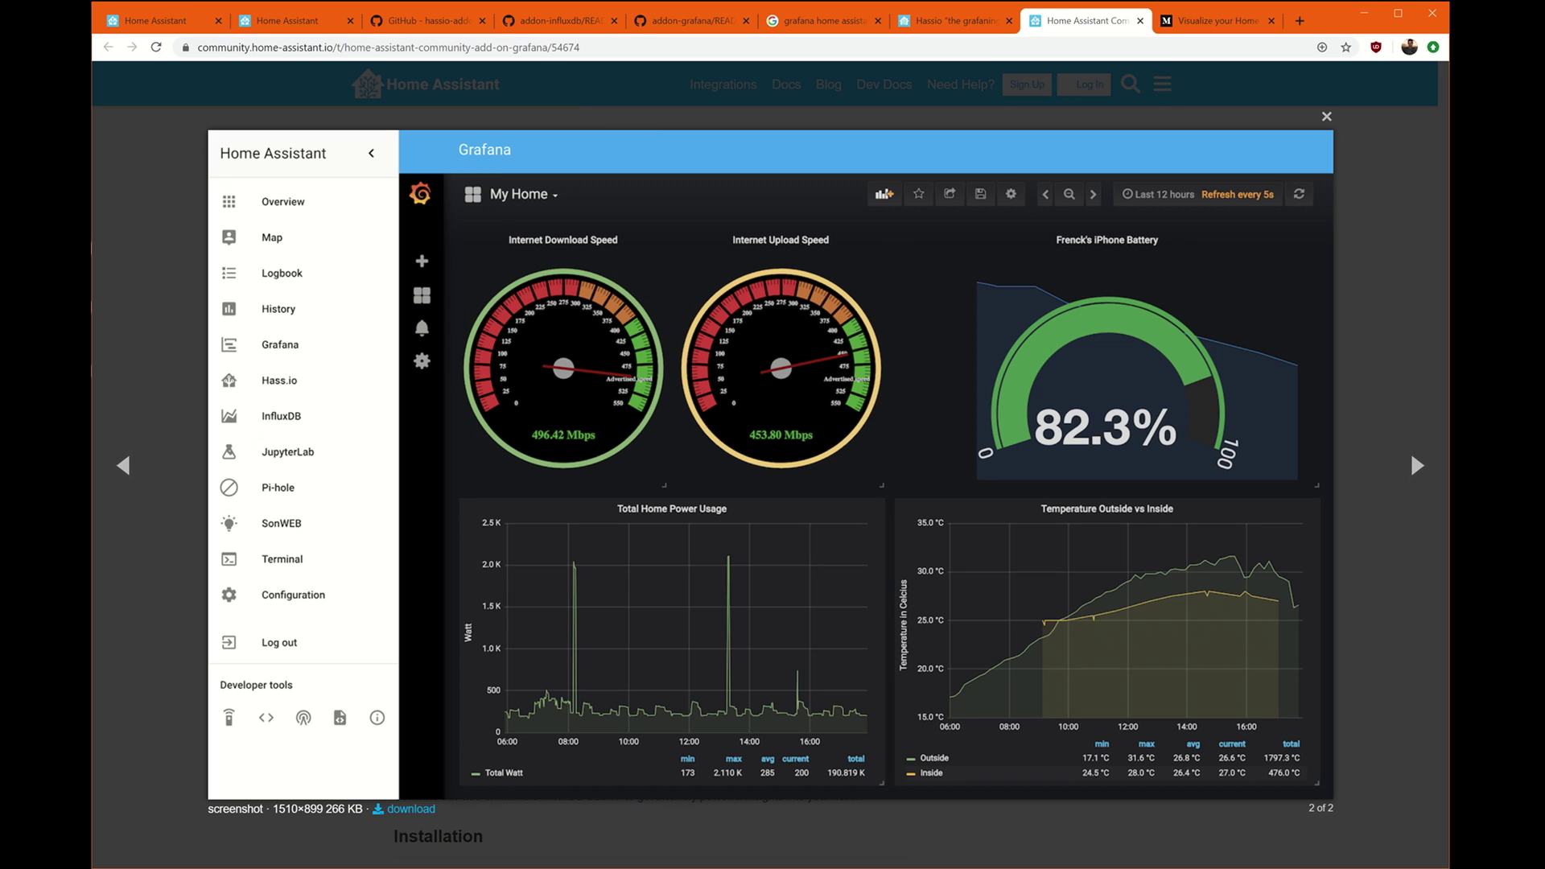
Browse the example Energy dashboard article, community post and Hassio grafaning blog tabs.
{"action": "left_click", "coordinate": [1223, 21]}
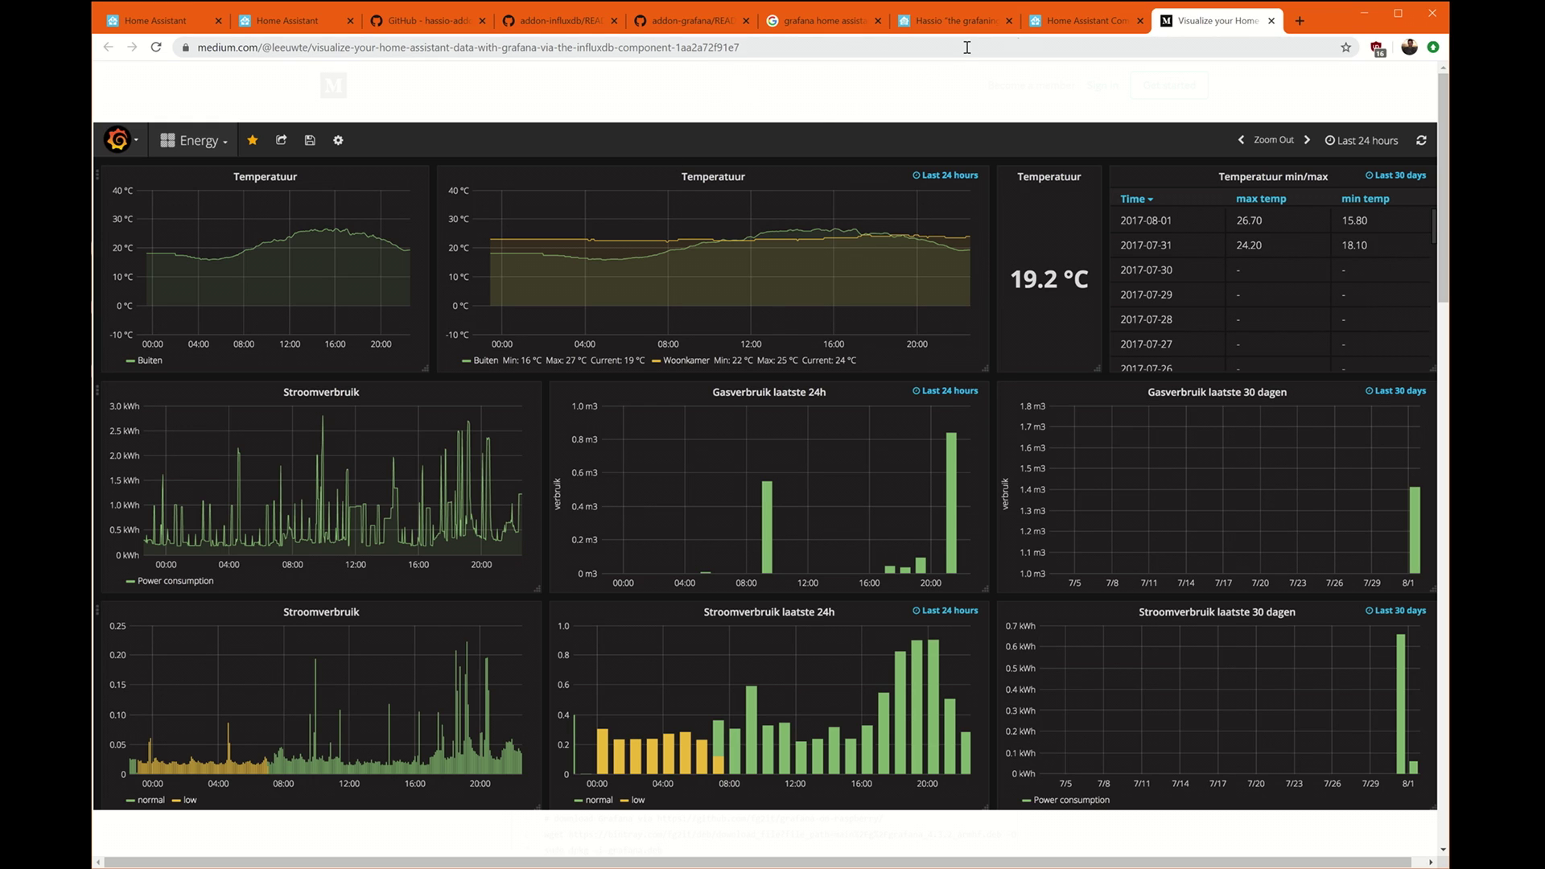
{"action": "left_click", "coordinate": [1085, 18]}
{"action": "left_click", "coordinate": [971, 24]}
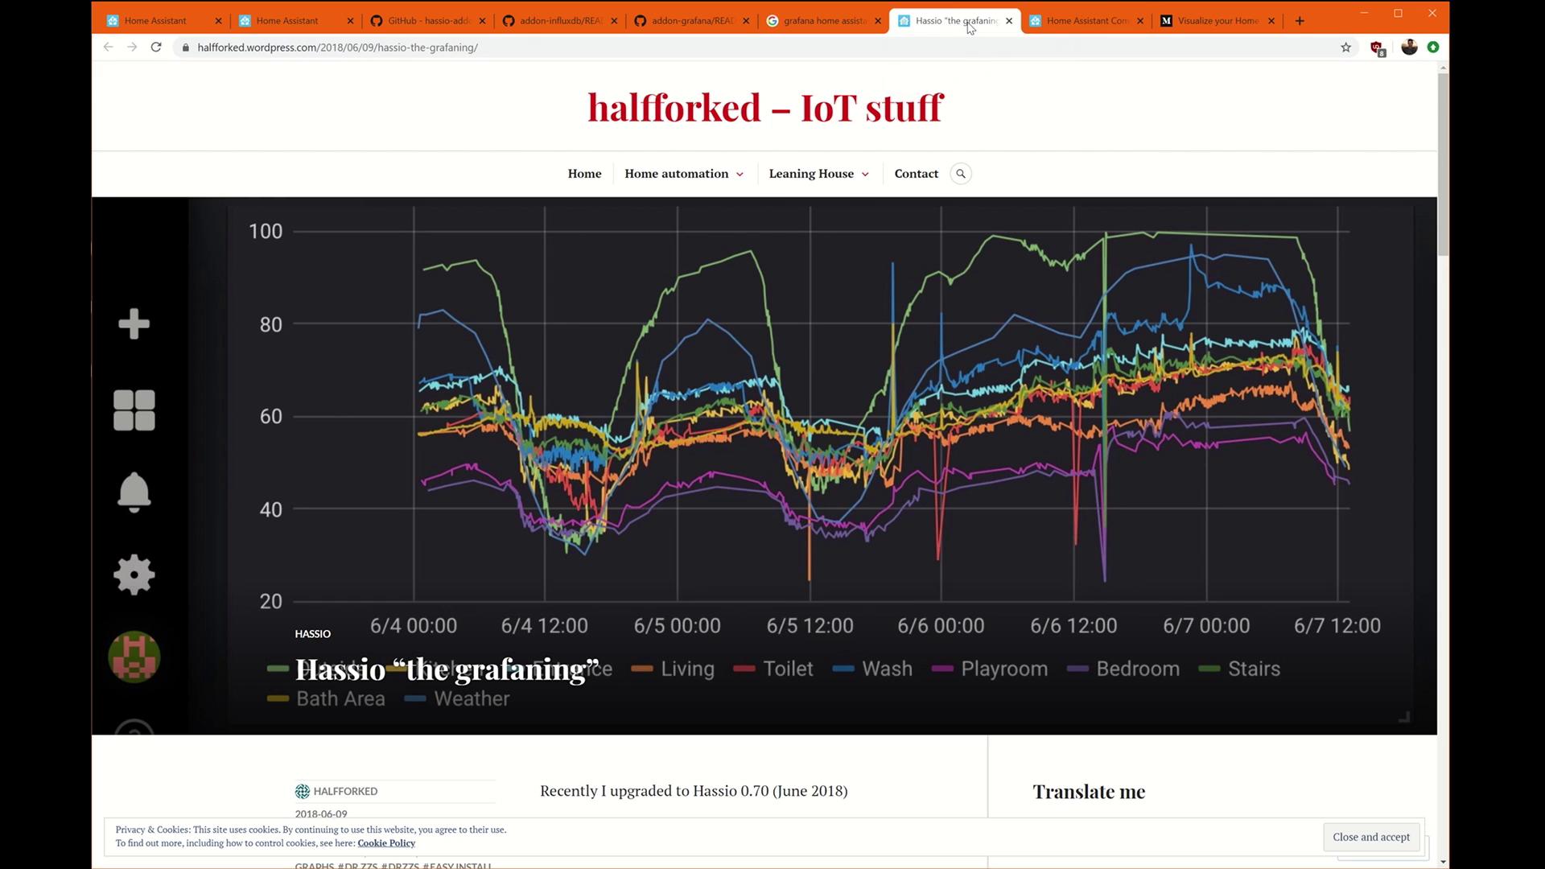
Return to the Home Assistant tab and show the Climate dashboard view.
{"action": "left_click", "coordinate": [161, 20]}
{"action": "left_click", "coordinate": [170, 130]}
{"action": "left_click", "coordinate": [414, 126]}
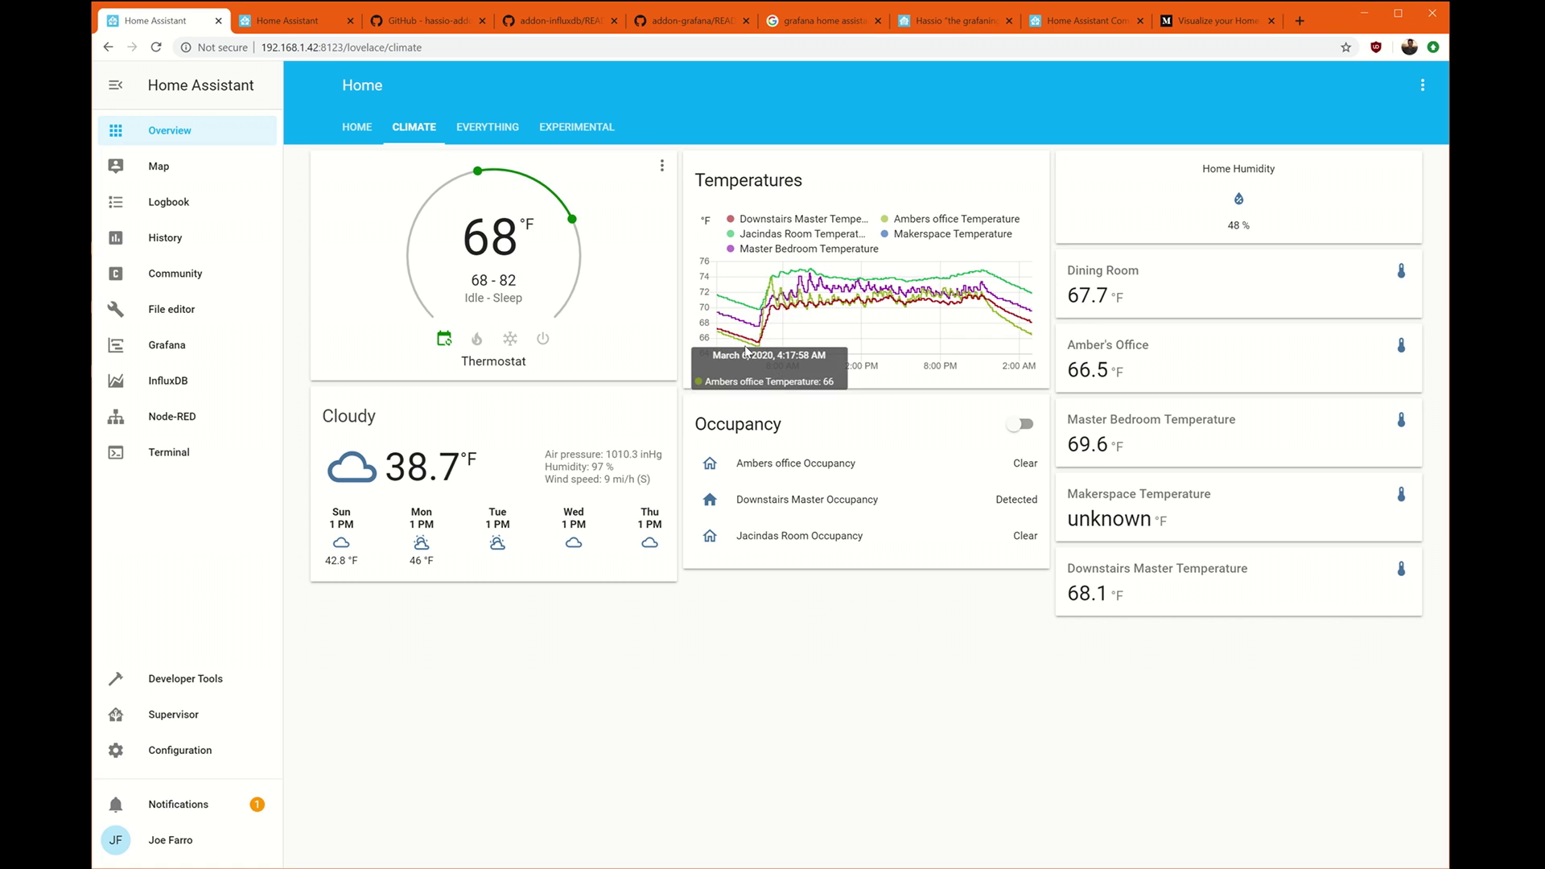
Read readings on the Temperatures graph, then go to the Supervisor area.
{"action": "mouse_move", "coordinate": [812, 284]}
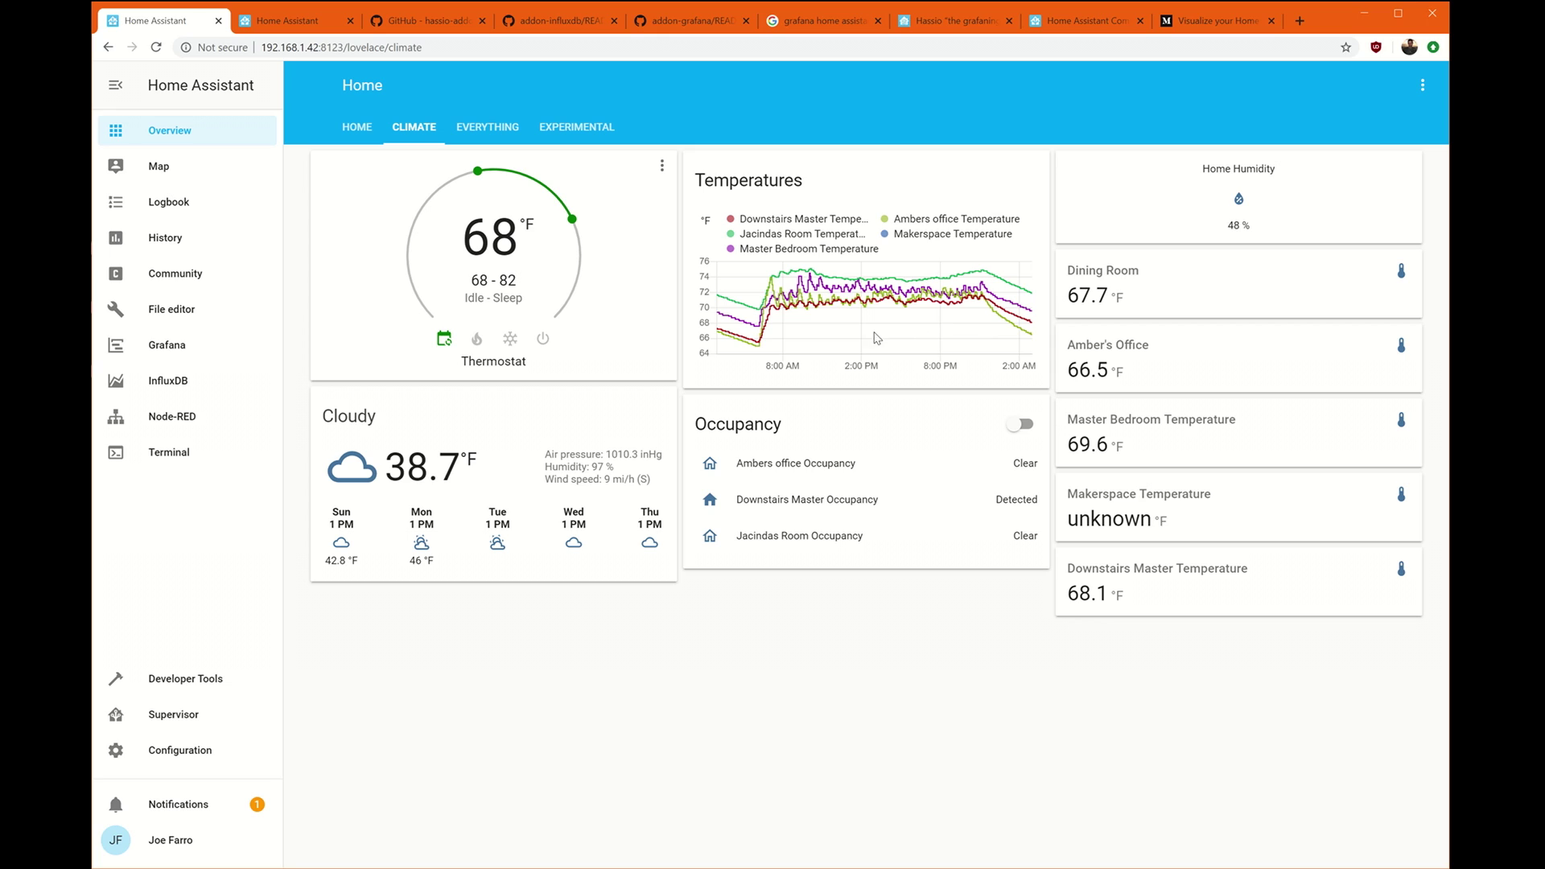
{"action": "mouse_move", "coordinate": [893, 310]}
{"action": "left_click", "coordinate": [178, 719]}
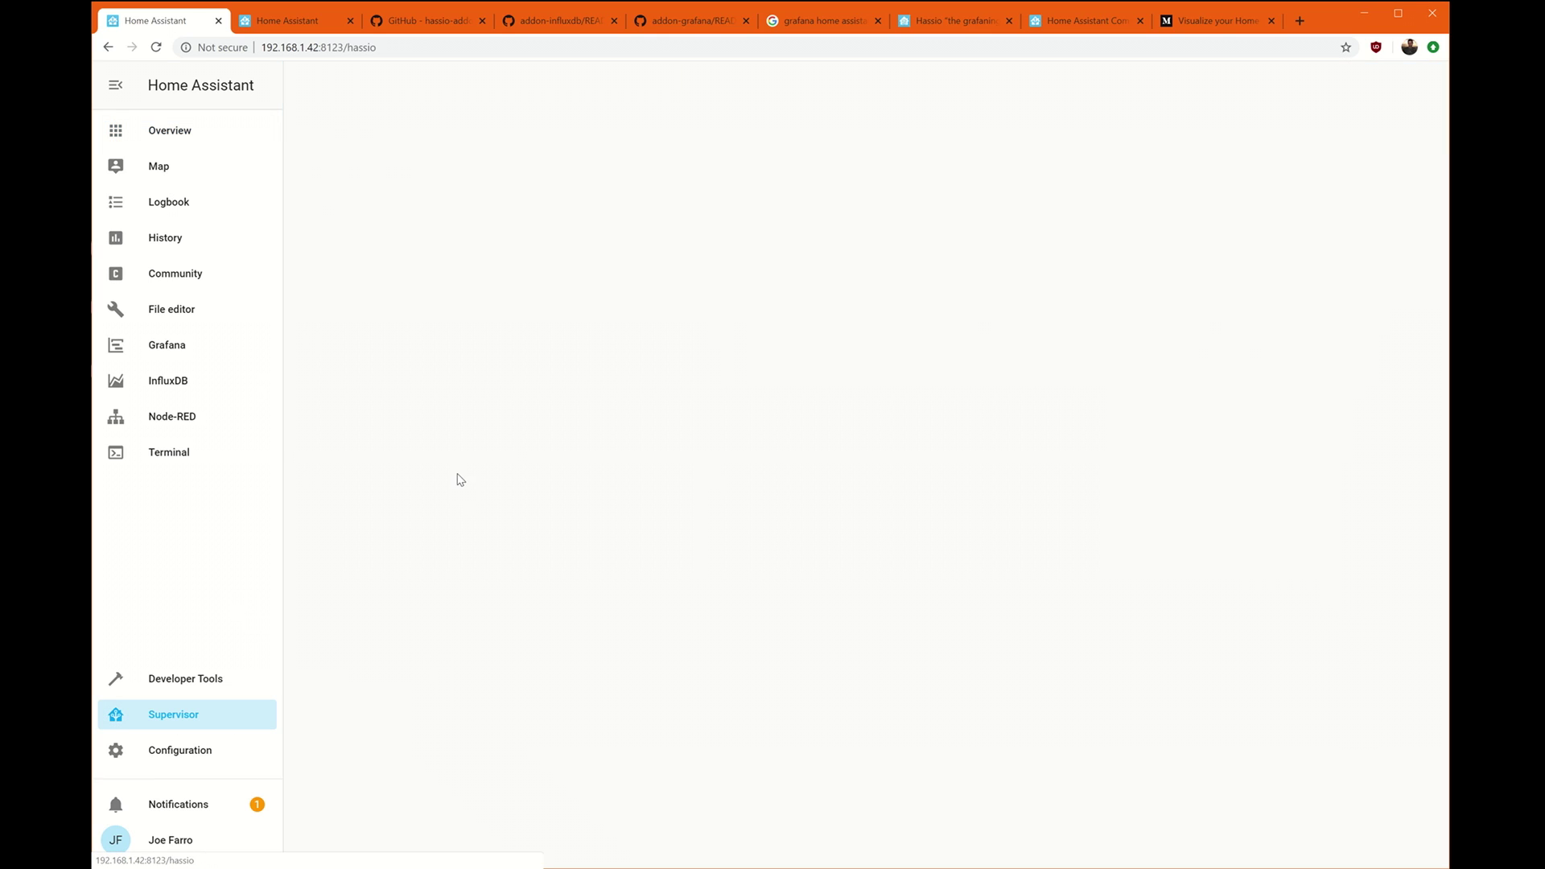
Search the Add-on Store for 'graf', then 'inf', and open the InfluxDB add-on.
{"action": "left_click", "coordinate": [522, 143]}
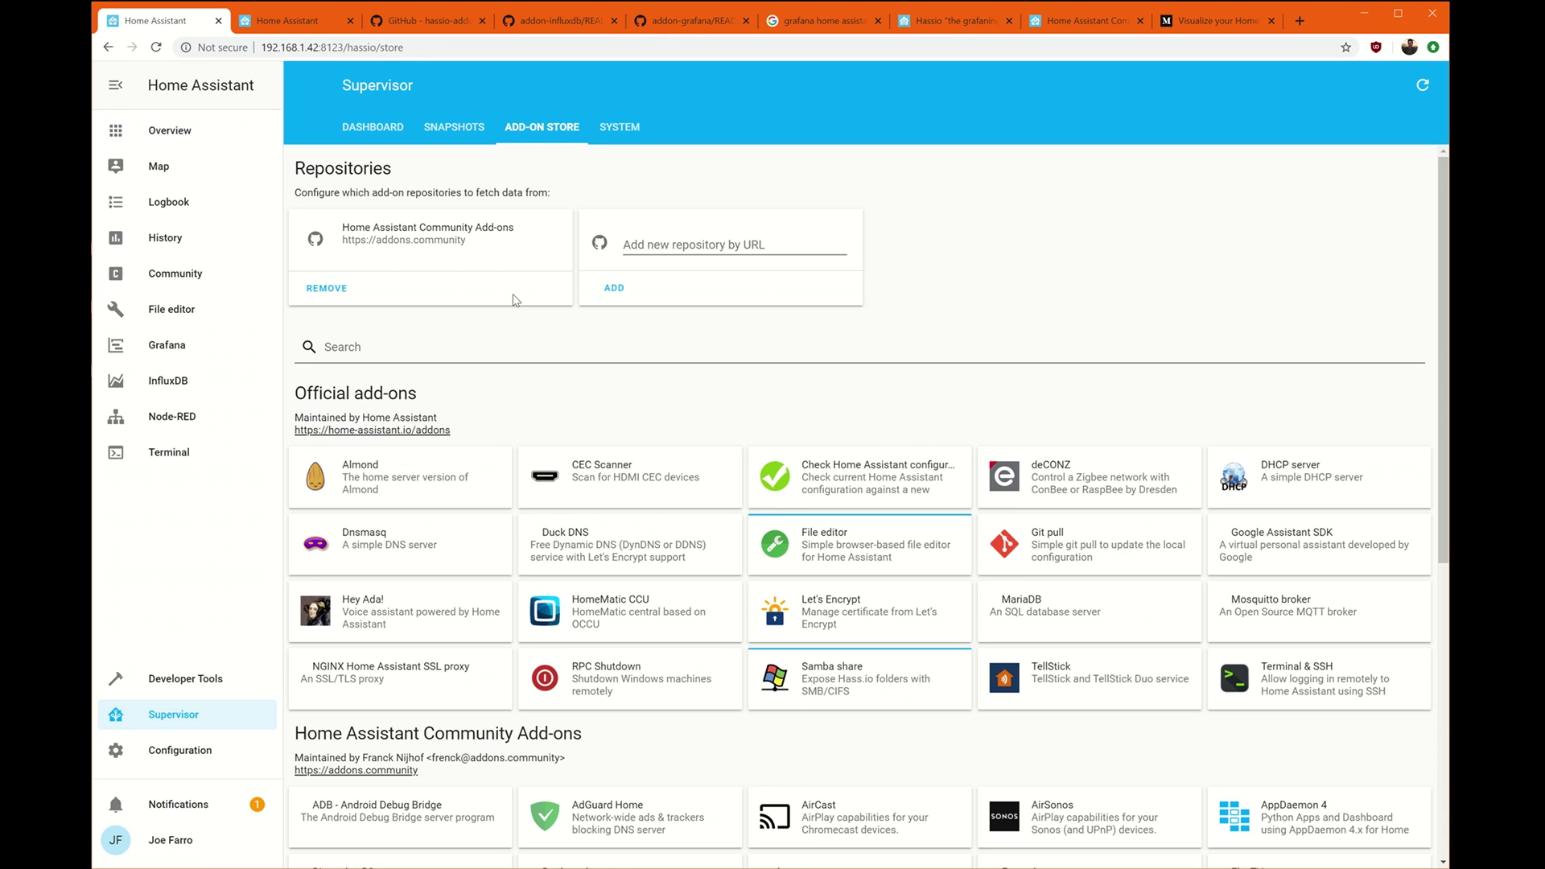
{"action": "left_click", "coordinate": [457, 344]}
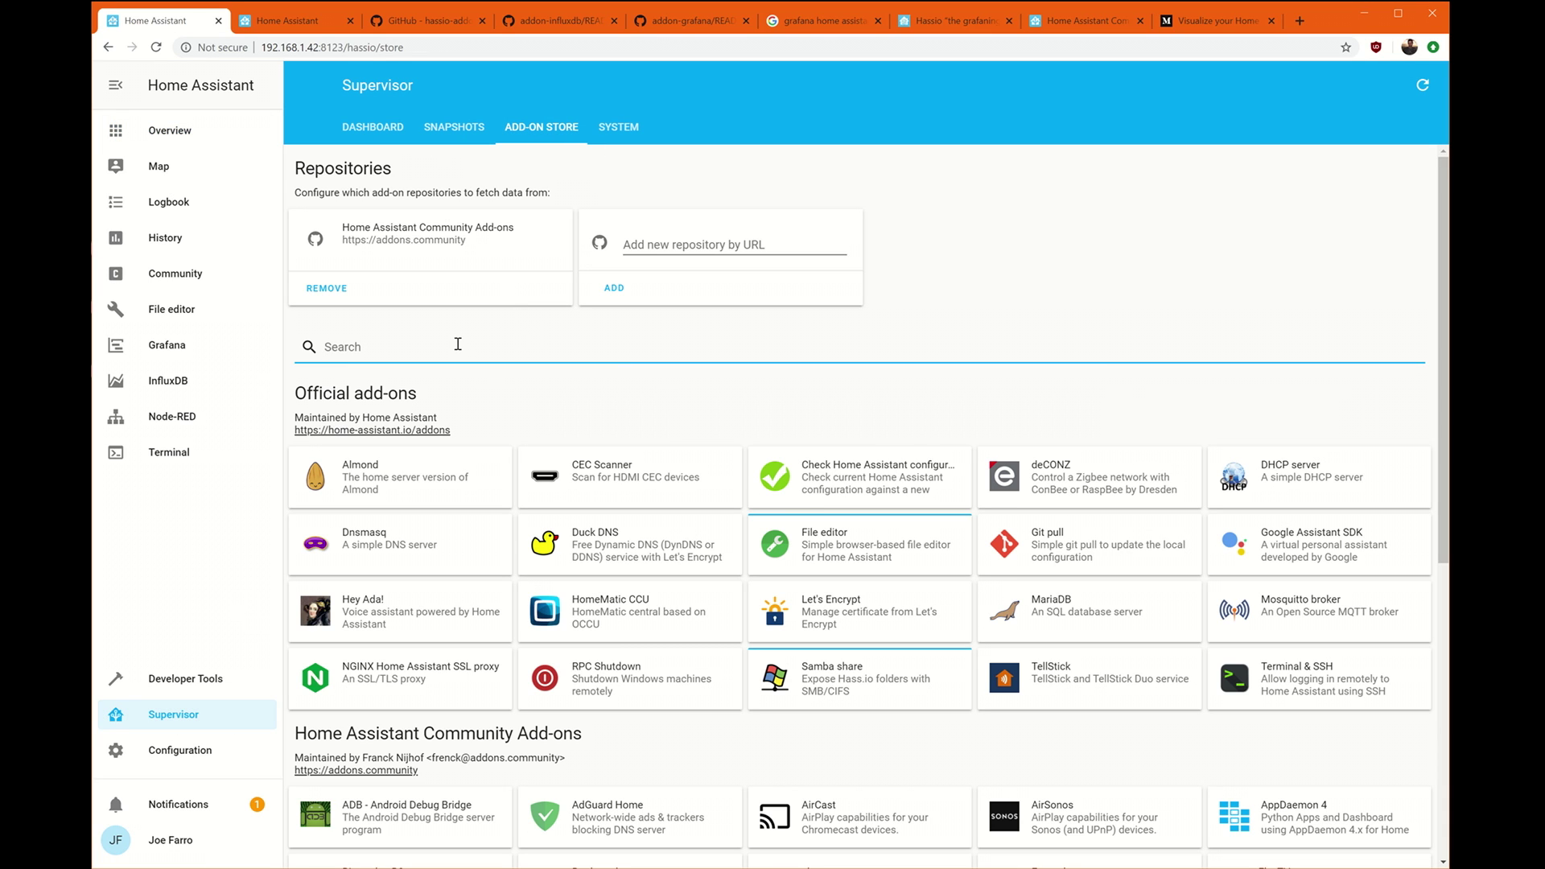
{"action": "type", "text": "graf"}
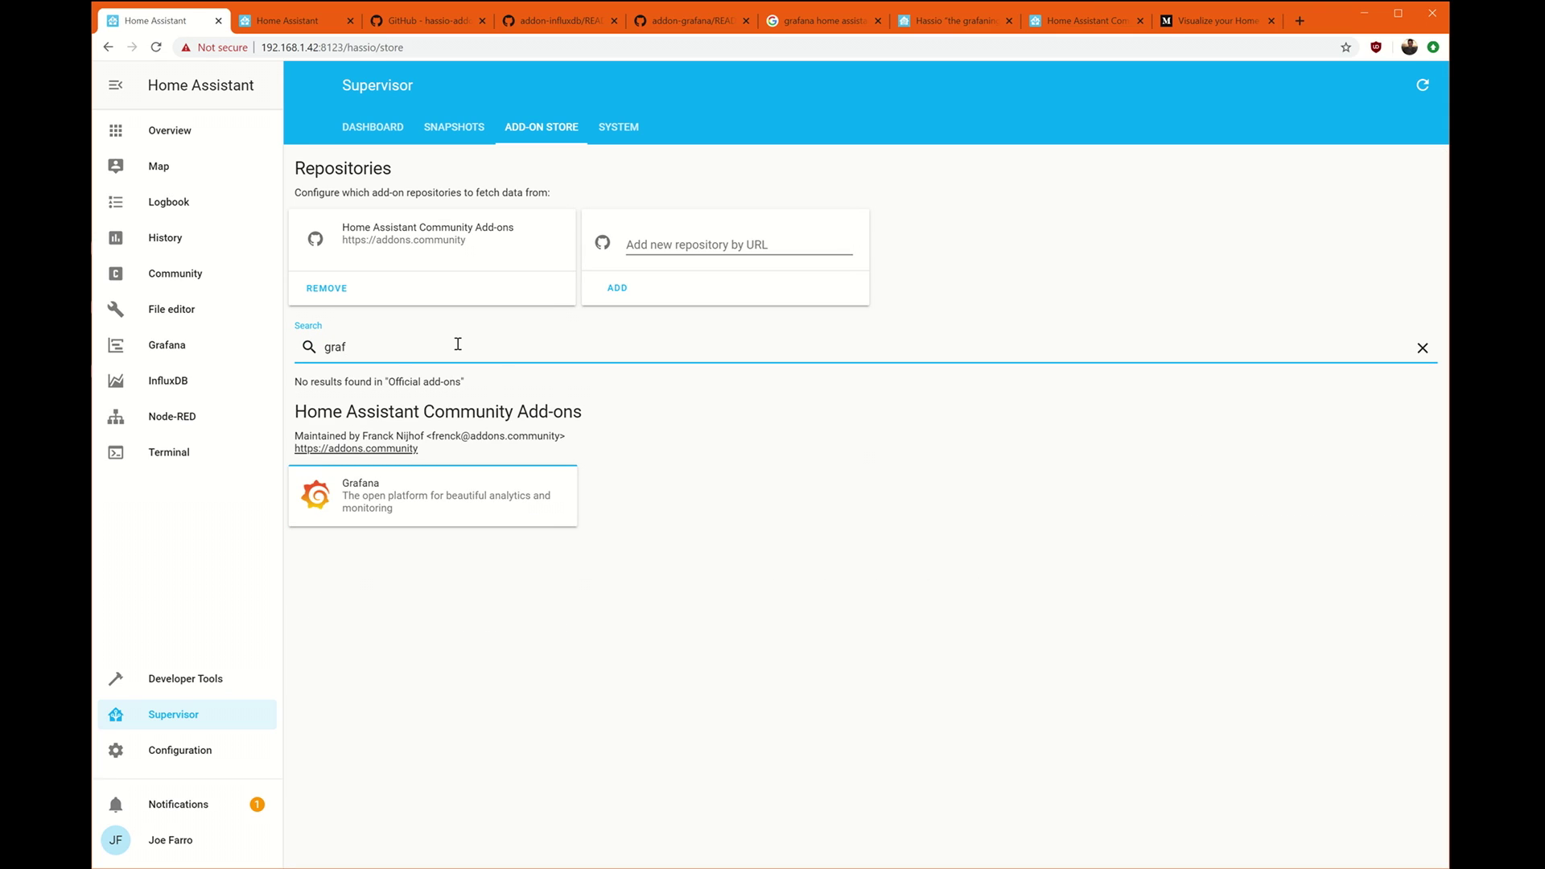
{"action": "left_click_drag", "start_coordinate": [383, 354], "coordinate": [180, 360]}
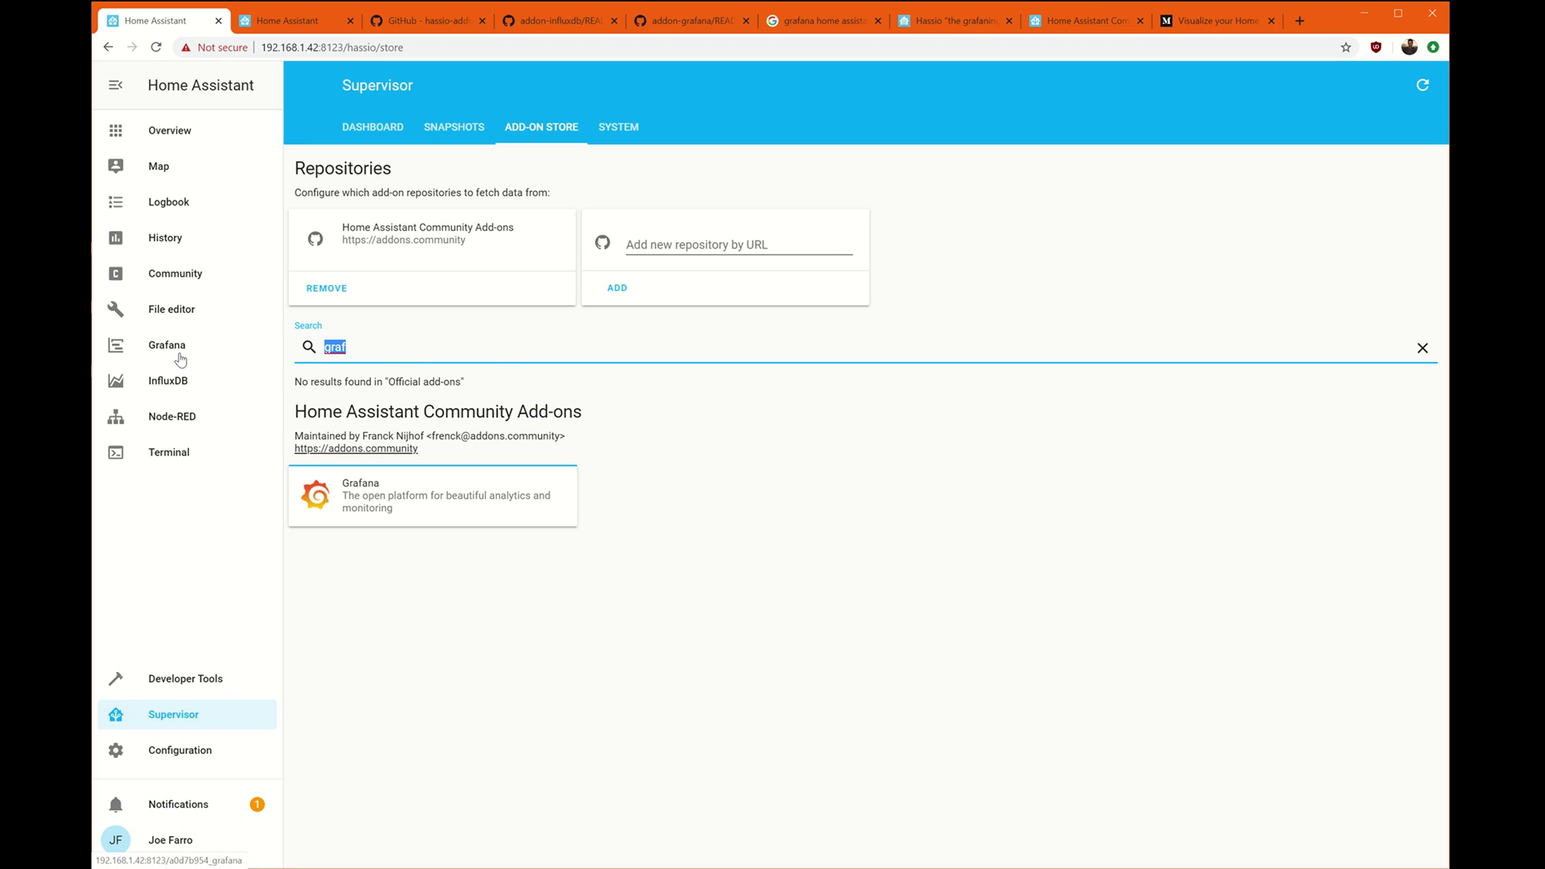
{"action": "type", "text": "influ"}
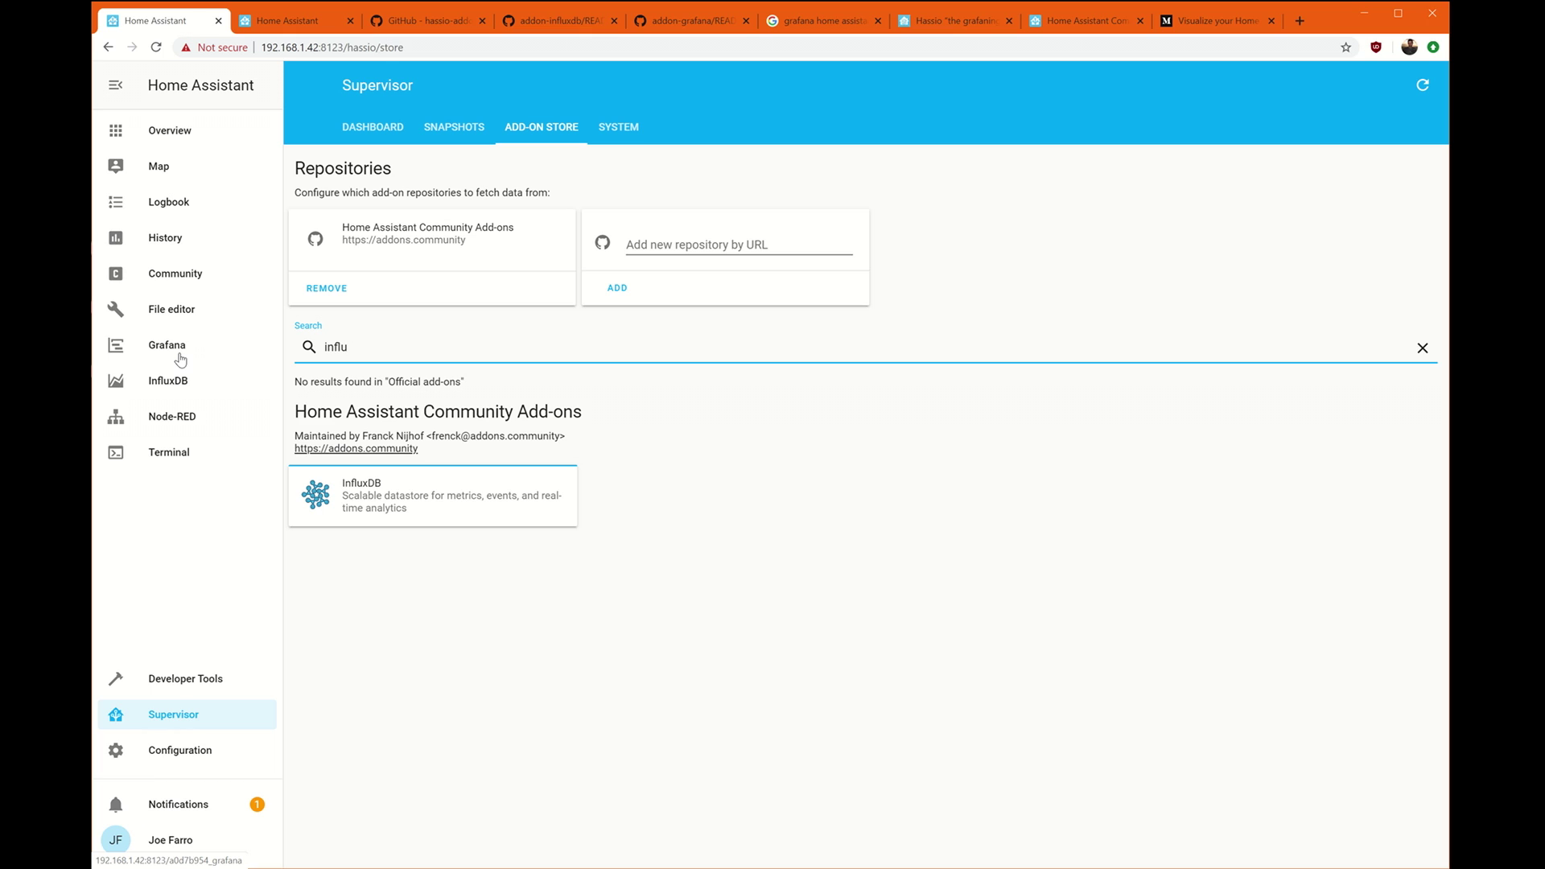
{"action": "left_click", "coordinate": [416, 519]}
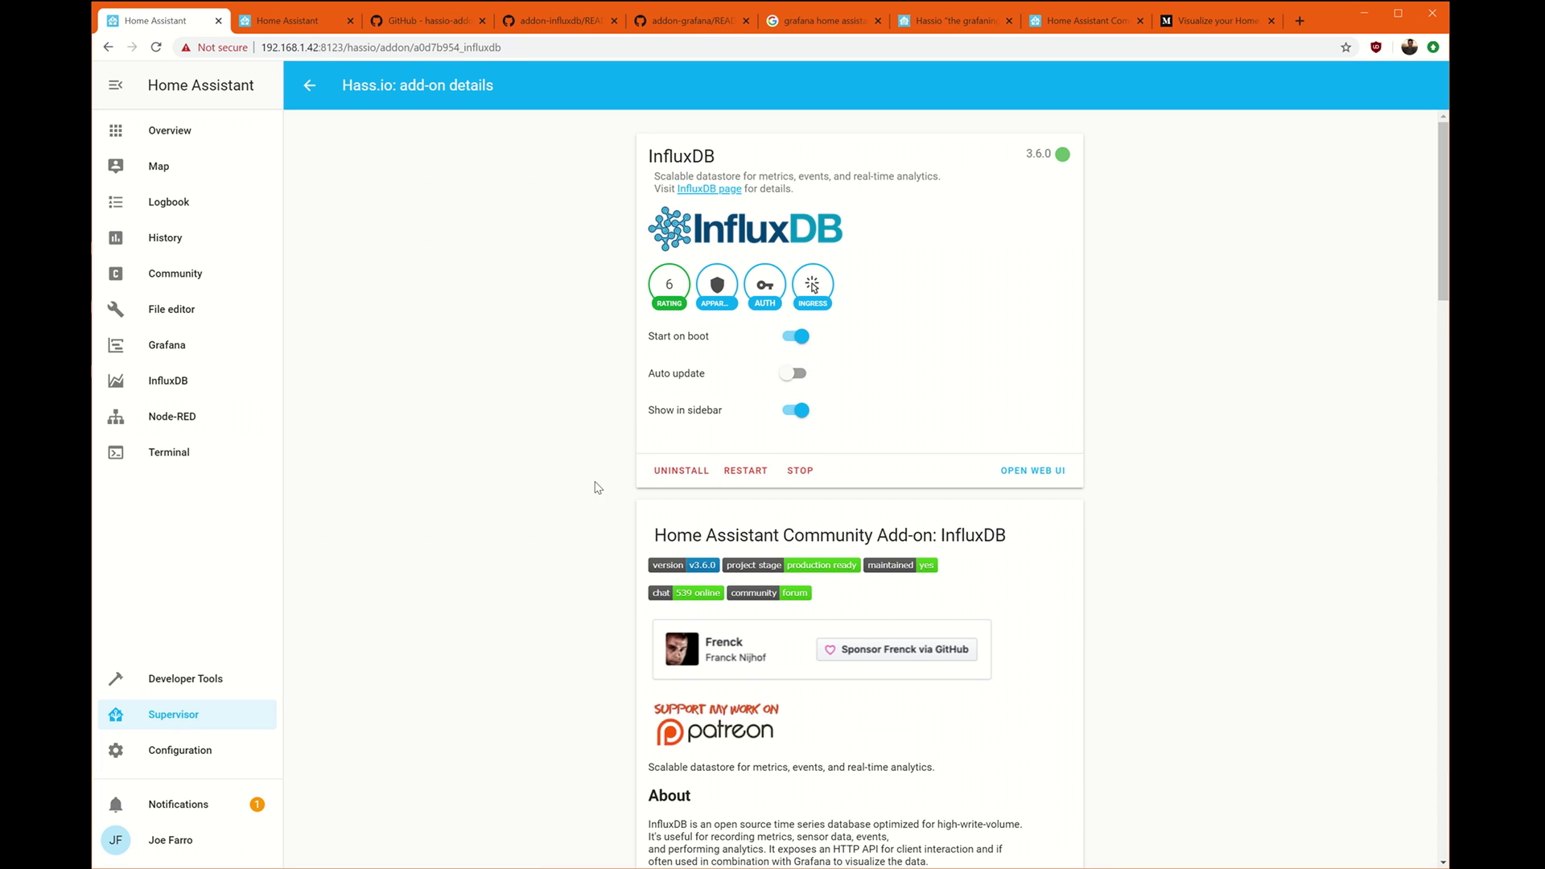
Review the InfluxDB config's ssl setting, then return to the Supervisor dashboard.
{"action": "scroll", "coordinate": [531, 499], "scroll_direction": "down", "scroll_amount": 14}
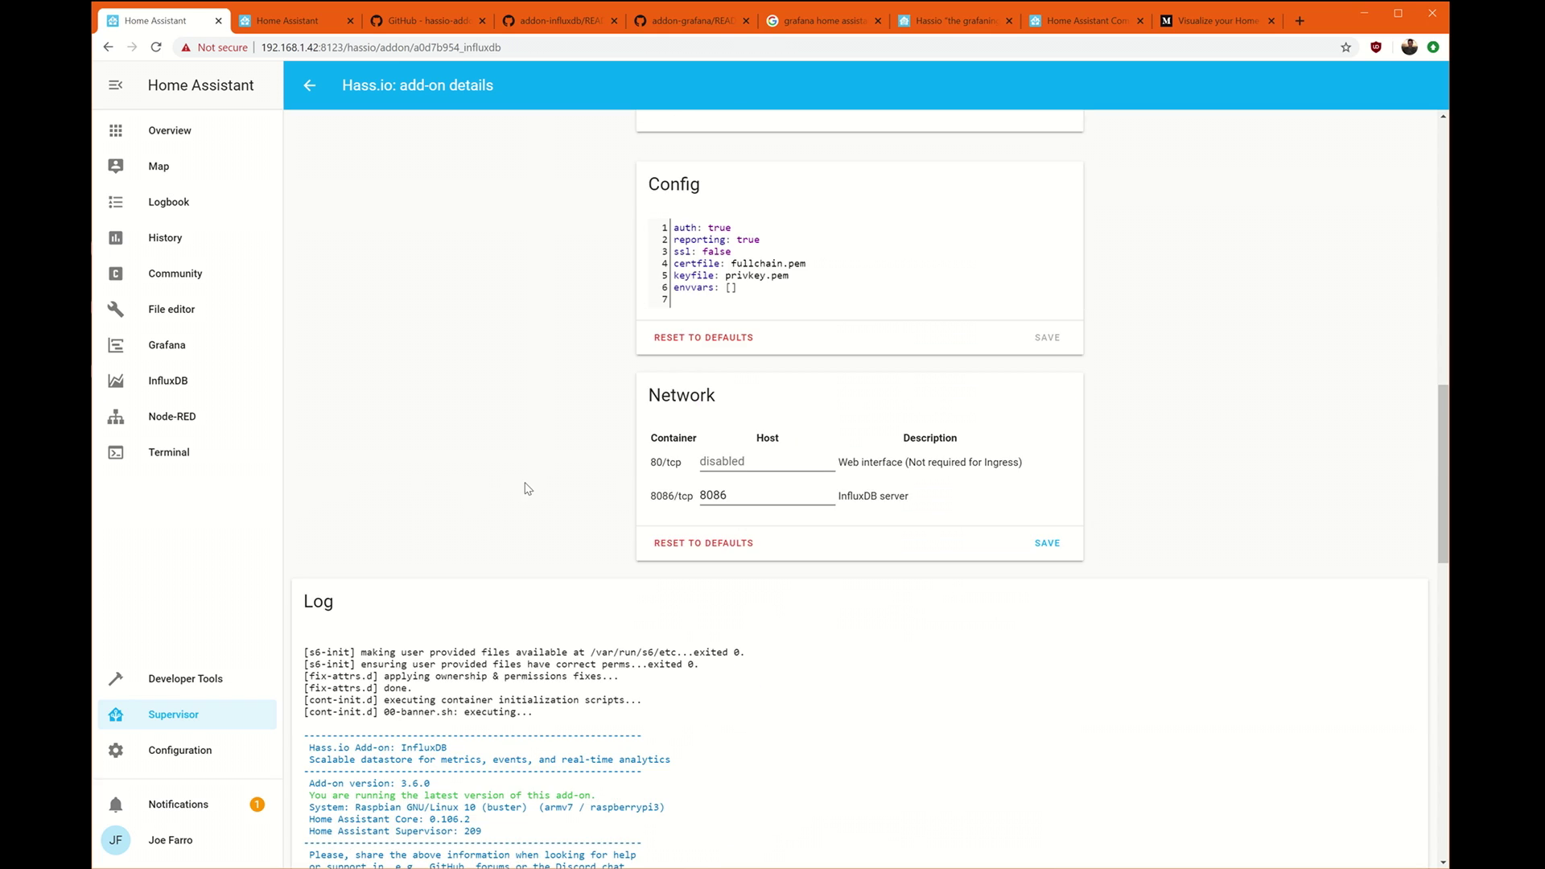
{"action": "double_click", "coordinate": [713, 253]}
{"action": "left_click", "coordinate": [309, 85]}
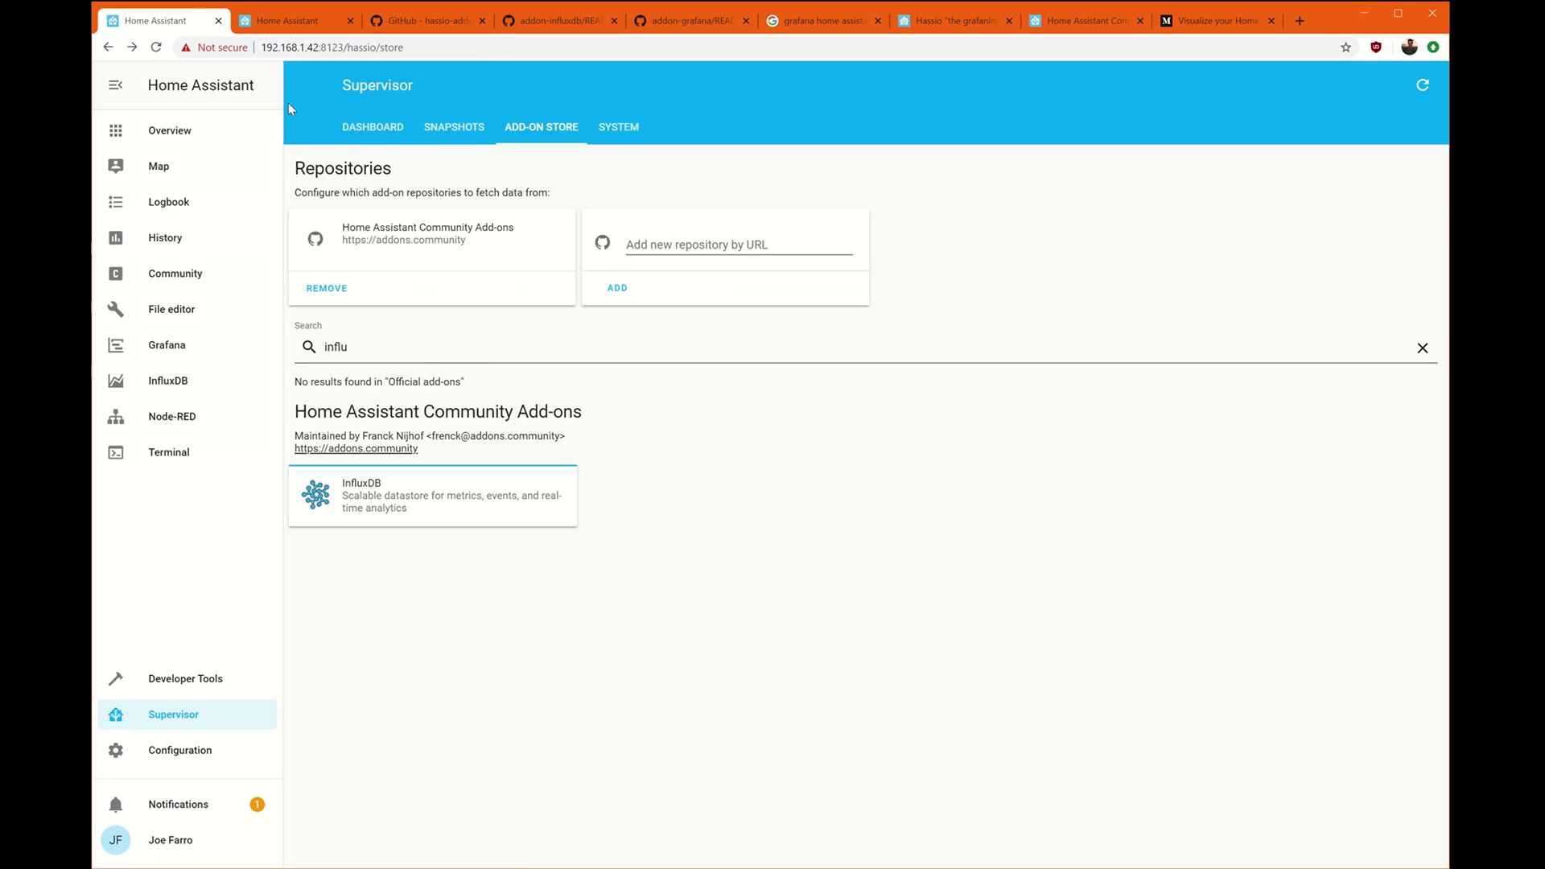
{"action": "left_click", "coordinate": [337, 141]}
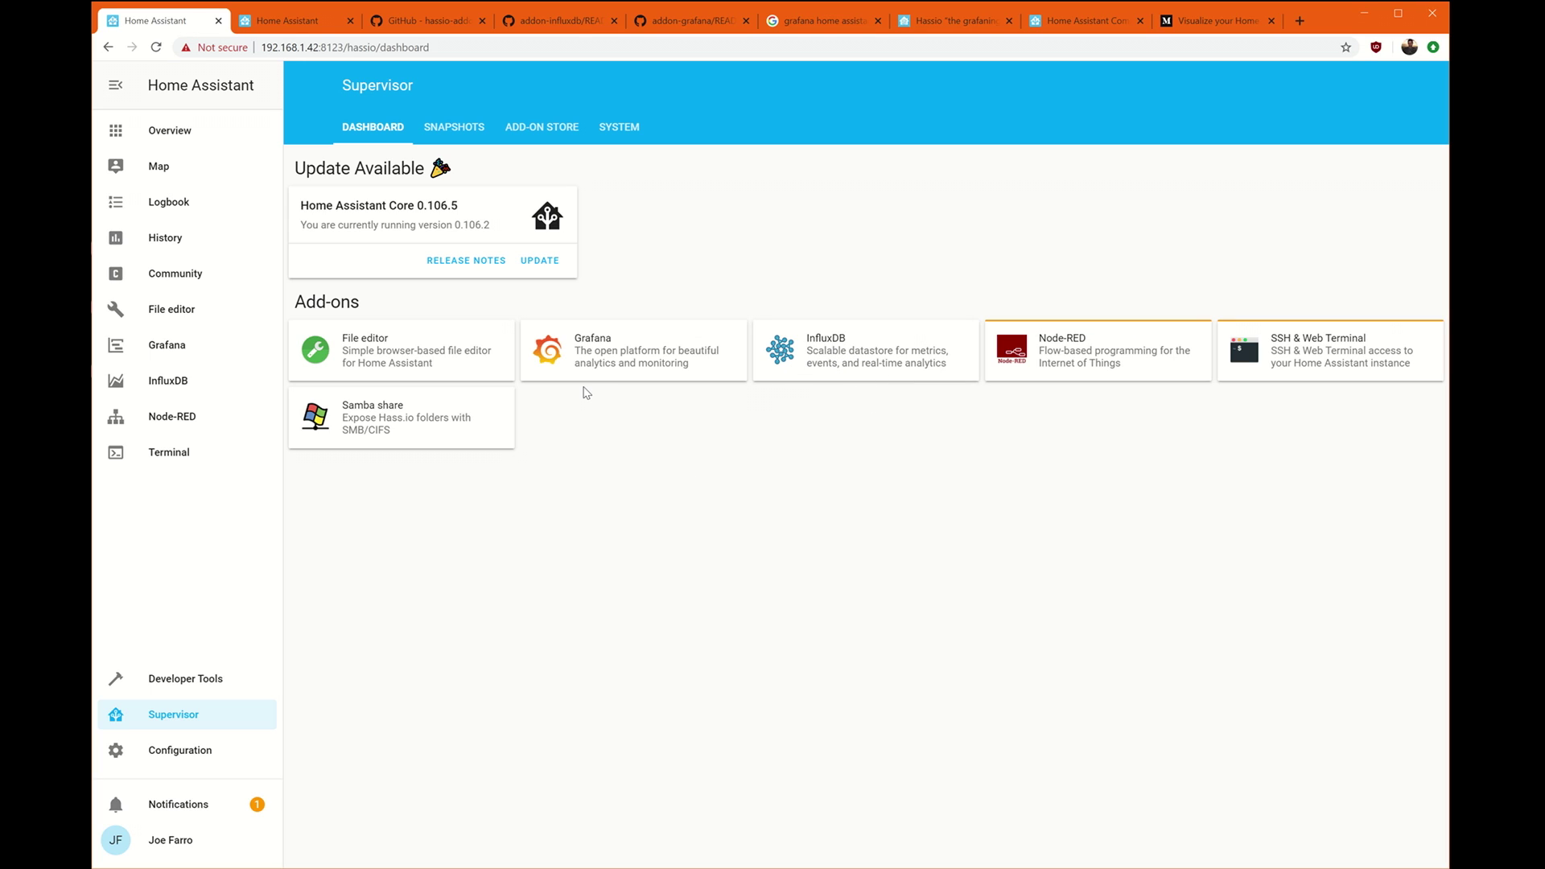
Open the installed InfluxDB add-on, confirm ssl is false, and launch its web interface.
{"action": "left_click", "coordinate": [849, 354]}
{"action": "scroll", "coordinate": [451, 483], "scroll_direction": "down", "scroll_amount": 10}
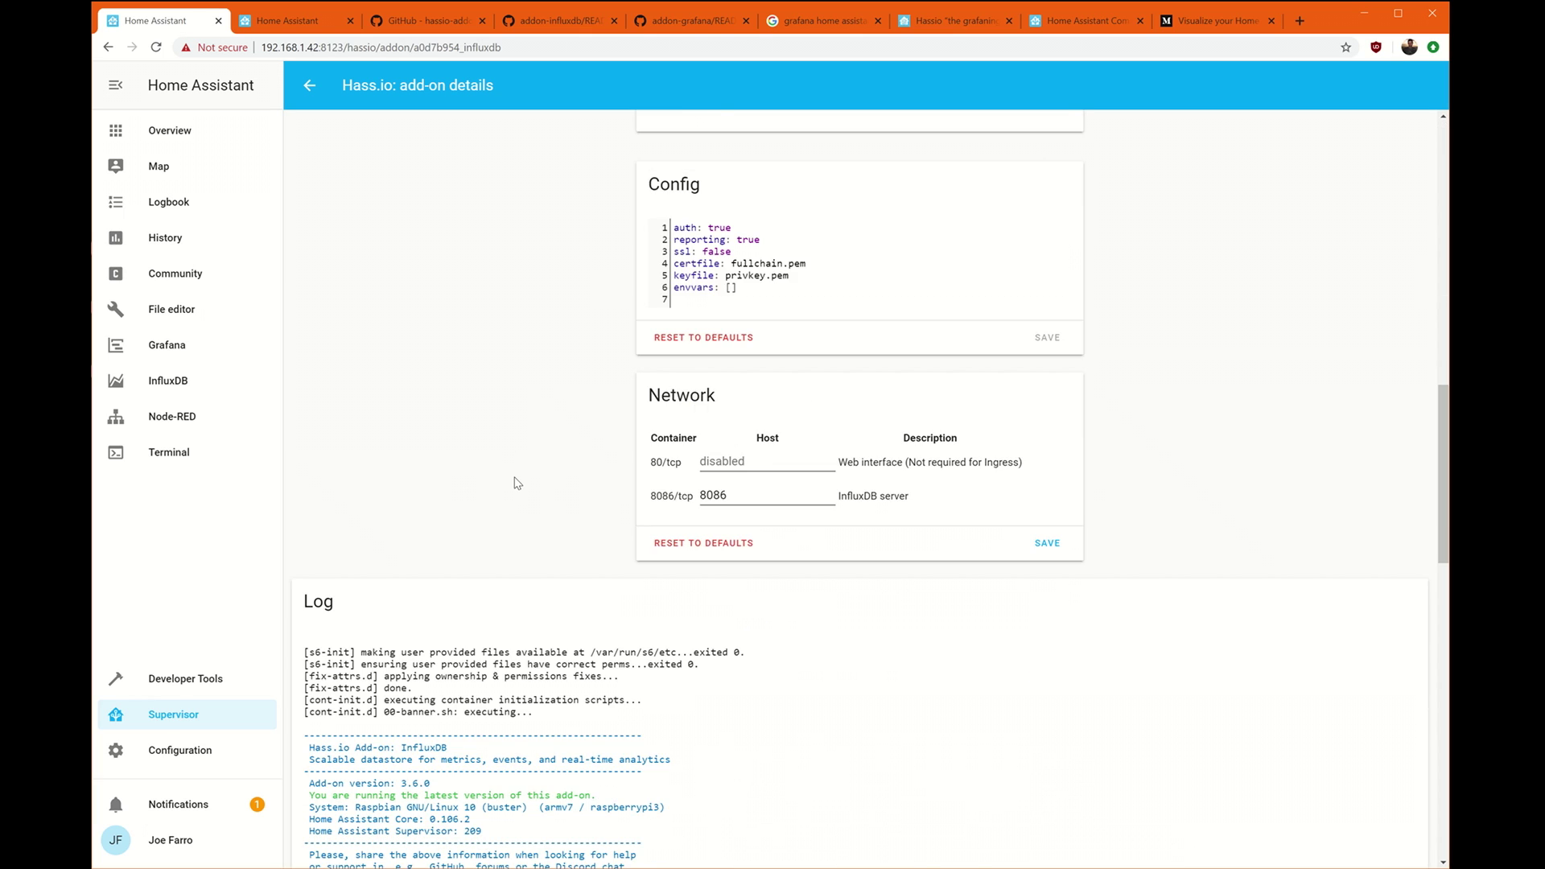
{"action": "scroll", "coordinate": [706, 396], "scroll_direction": "up", "scroll_amount": 2}
{"action": "double_click", "coordinate": [717, 400]}
{"action": "scroll", "coordinate": [366, 415], "scroll_direction": "up", "scroll_amount": 3}
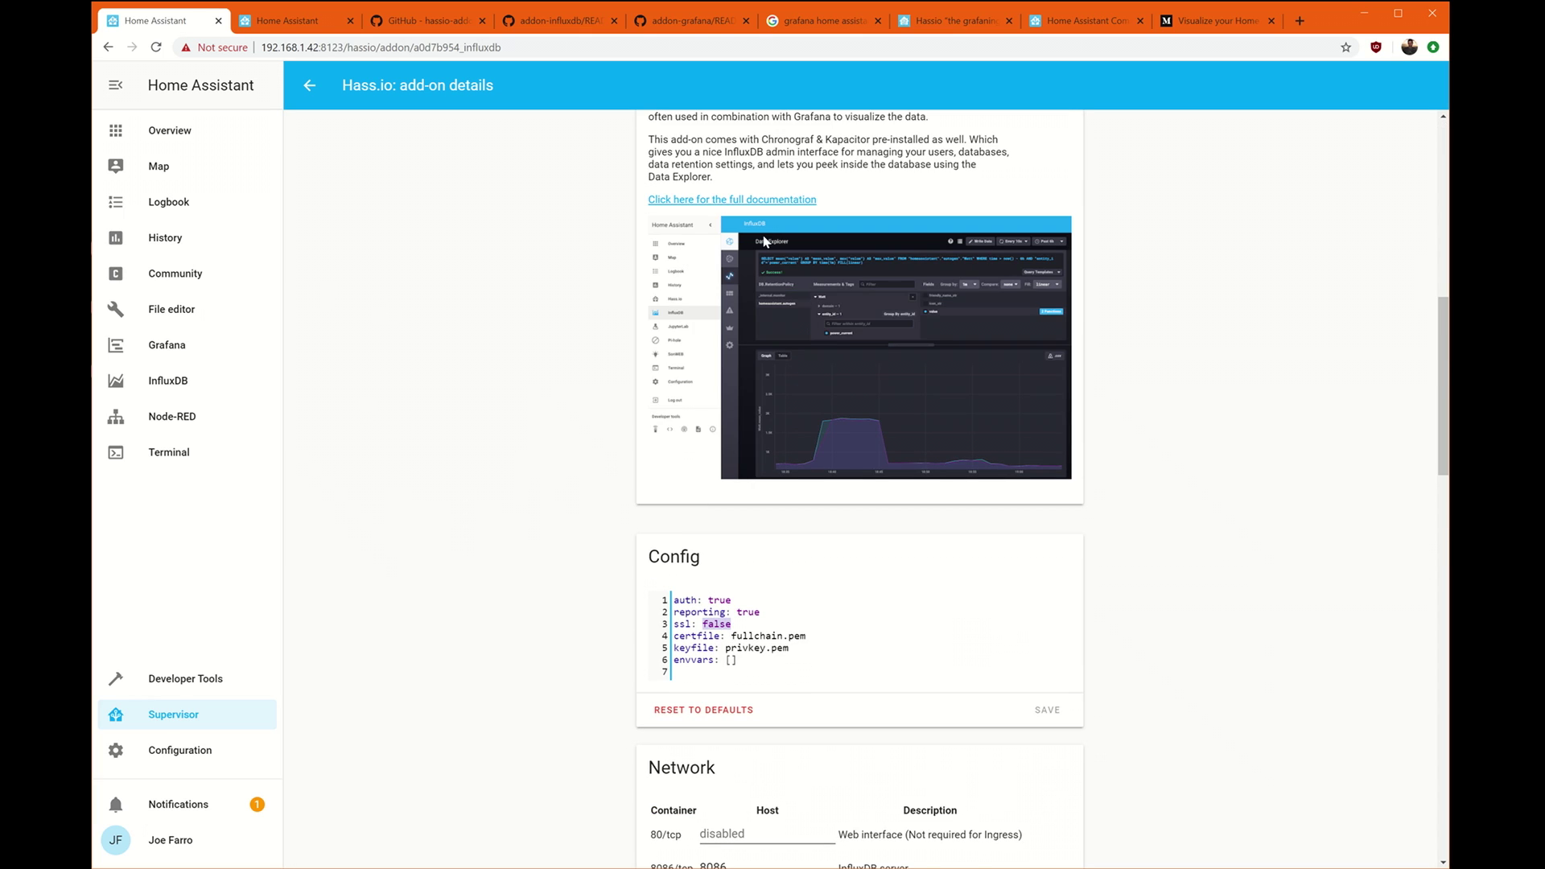
{"action": "scroll", "coordinate": [764, 240], "scroll_direction": "up", "scroll_amount": 9}
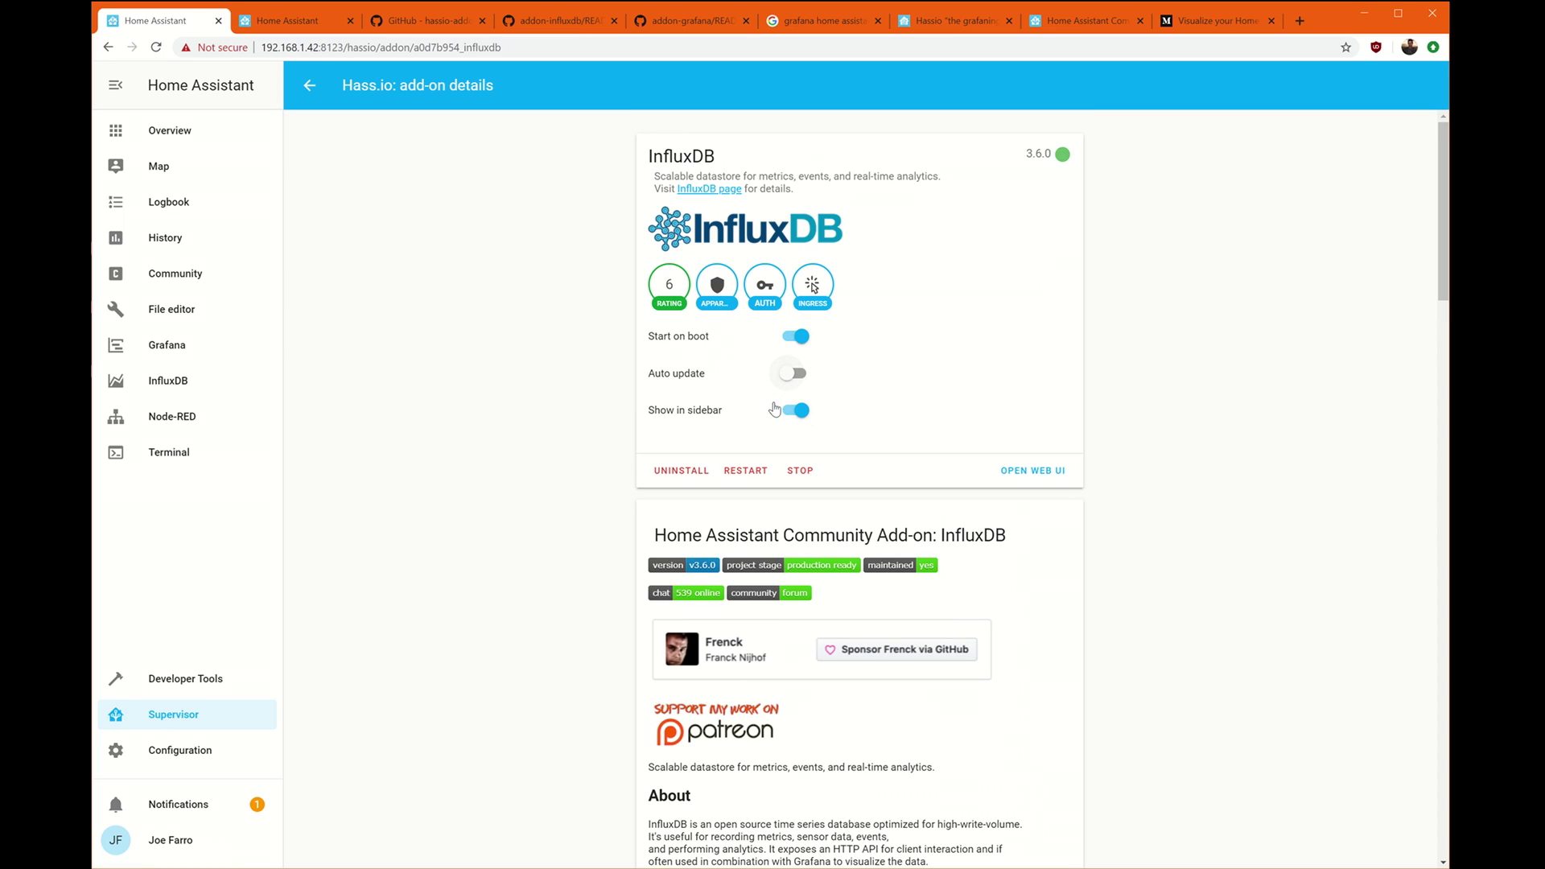
{"action": "left_click", "coordinate": [165, 383]}
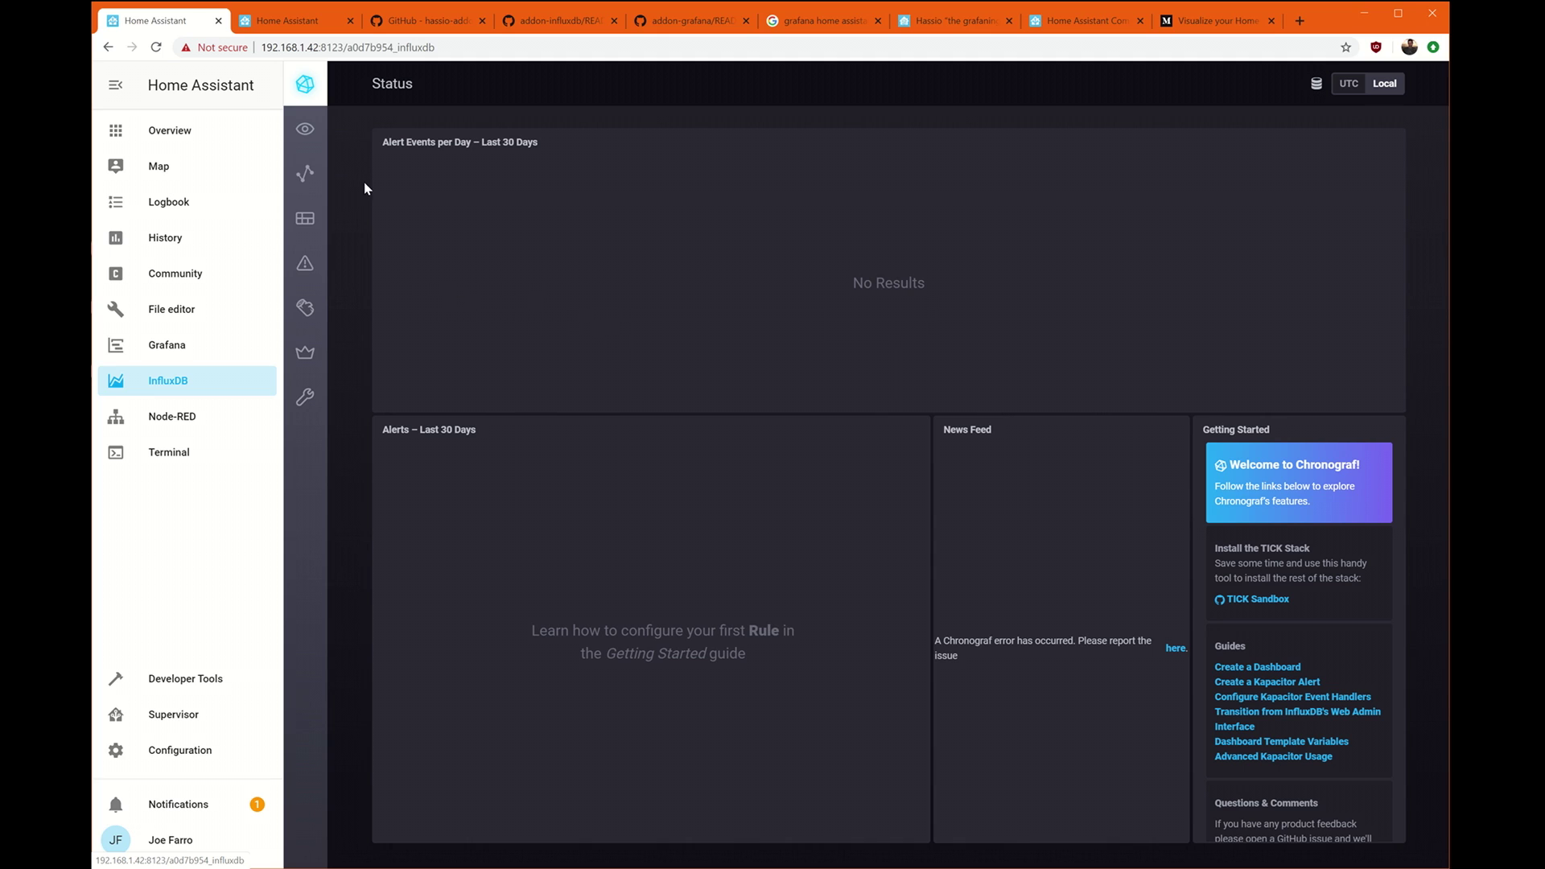
Create a database named homeassistant in Chronograf Admin and show the Users list.
{"action": "left_click", "coordinate": [310, 353]}
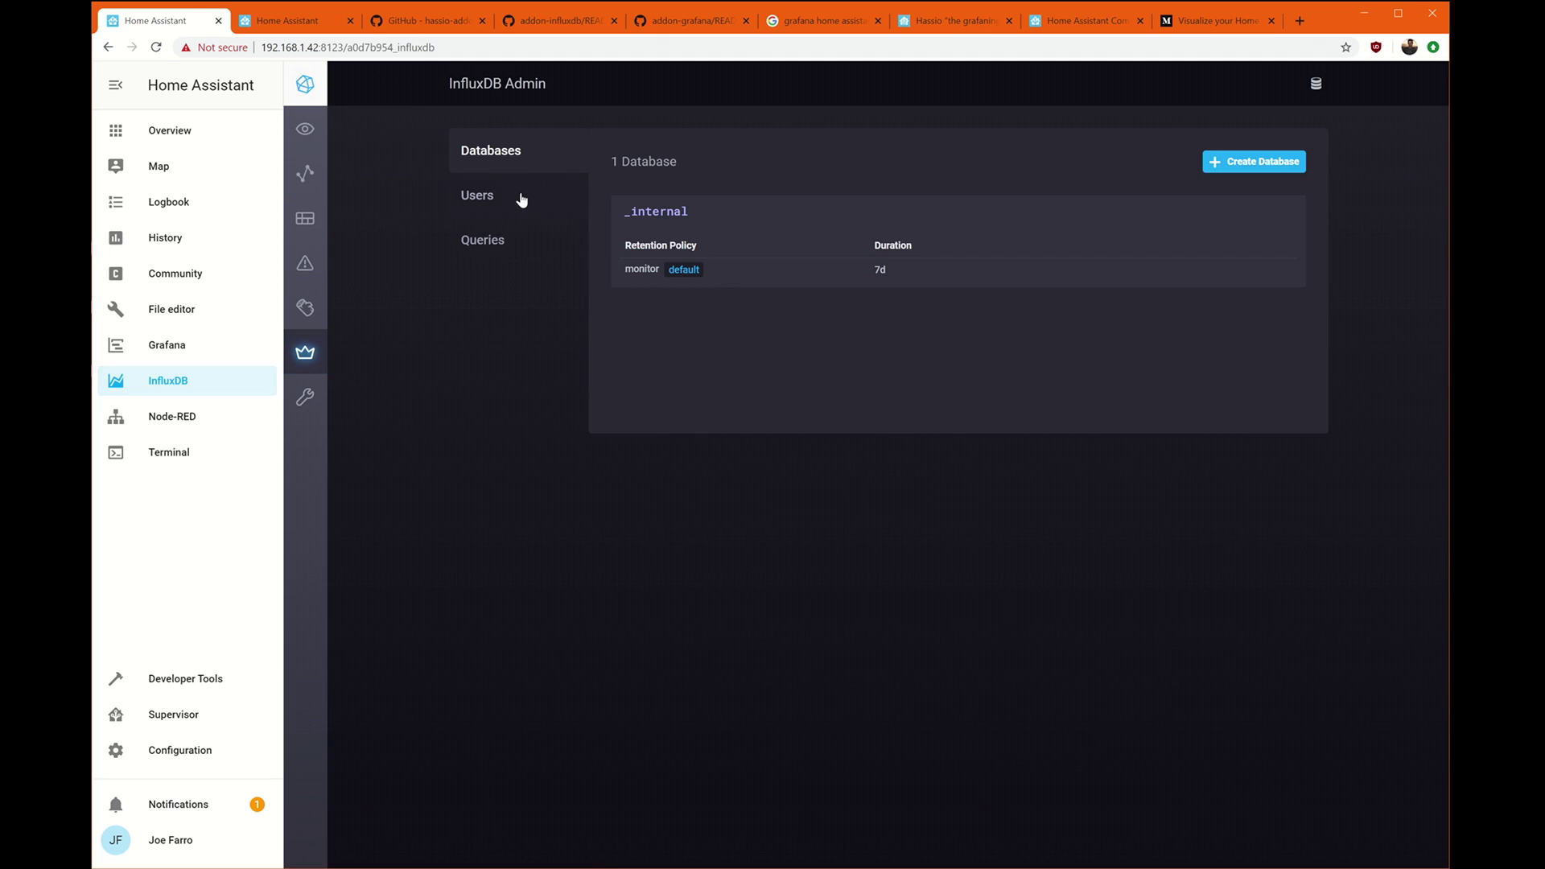
{"action": "left_click", "coordinate": [1287, 164]}
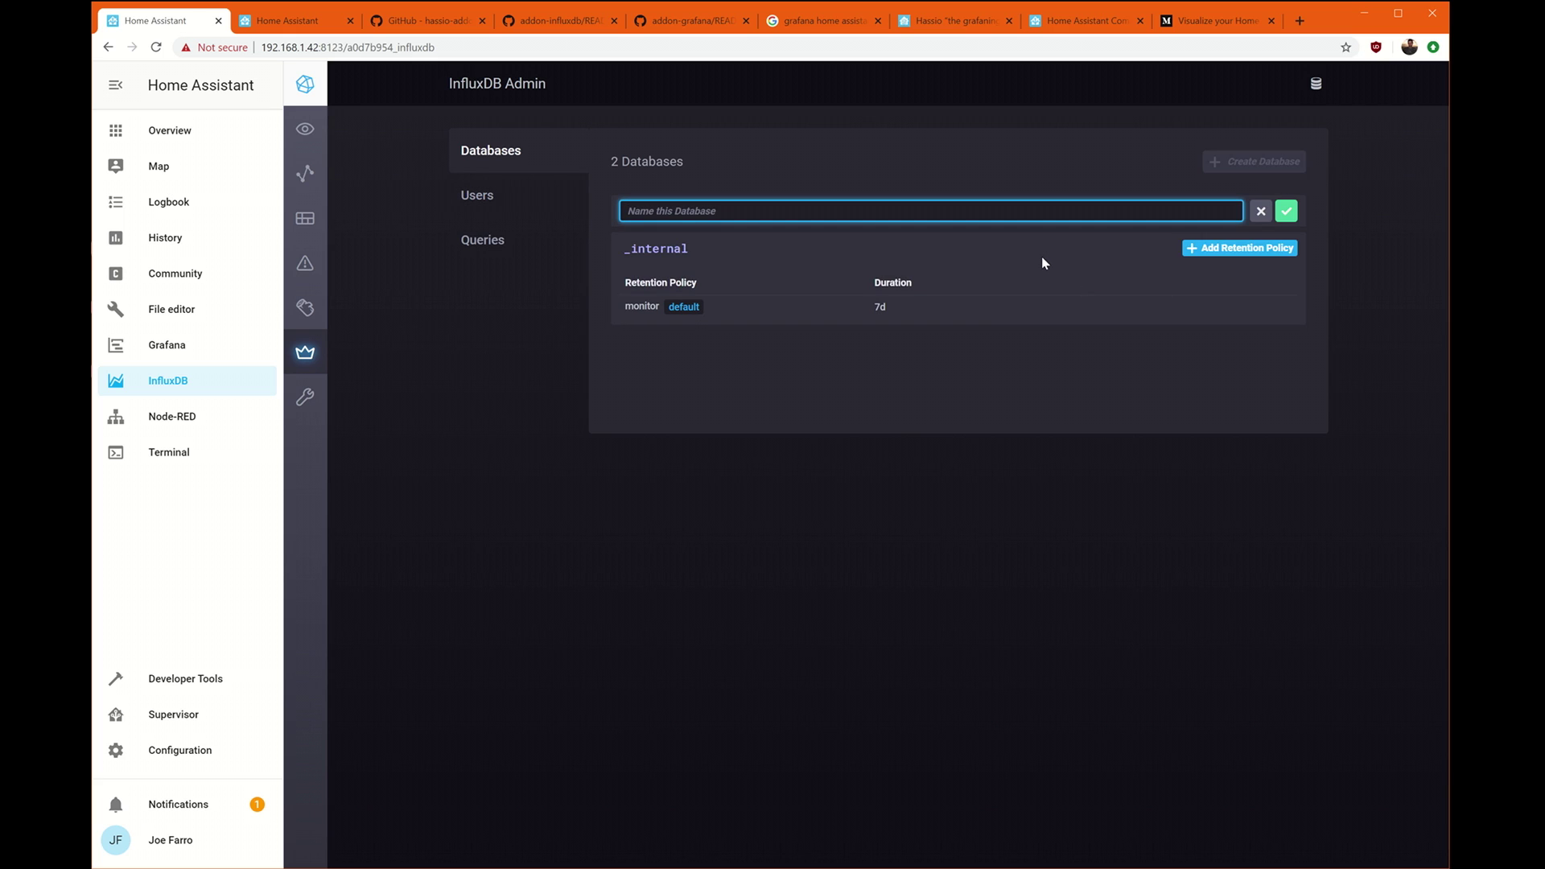
{"action": "type", "text": "homeass"}
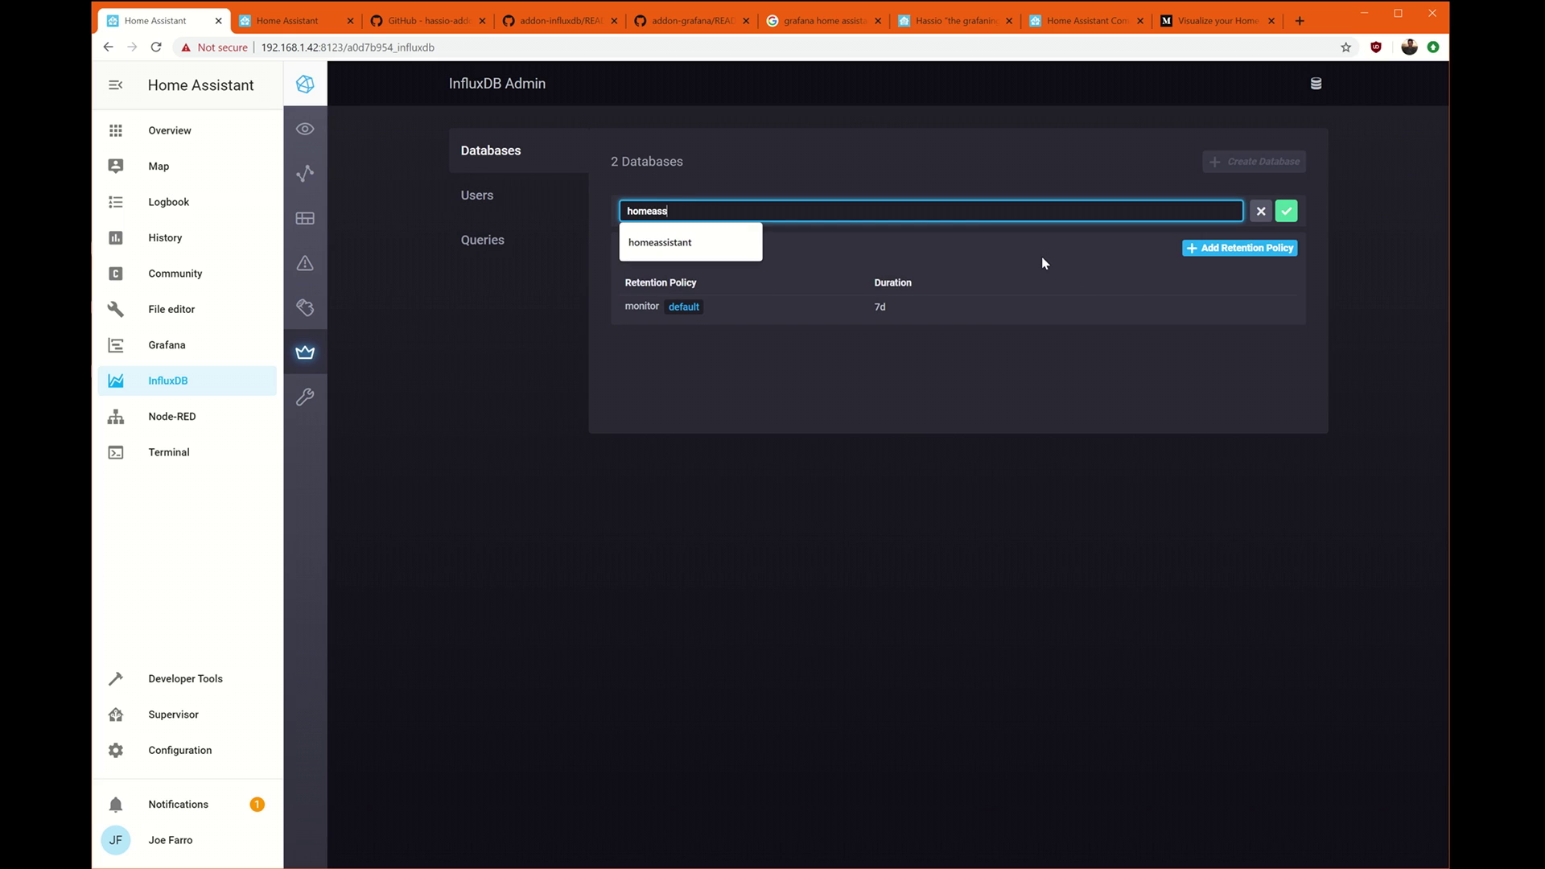
{"action": "type", "text": "i"}
{"action": "key", "text": "Down"}
{"action": "key", "text": "Return"}
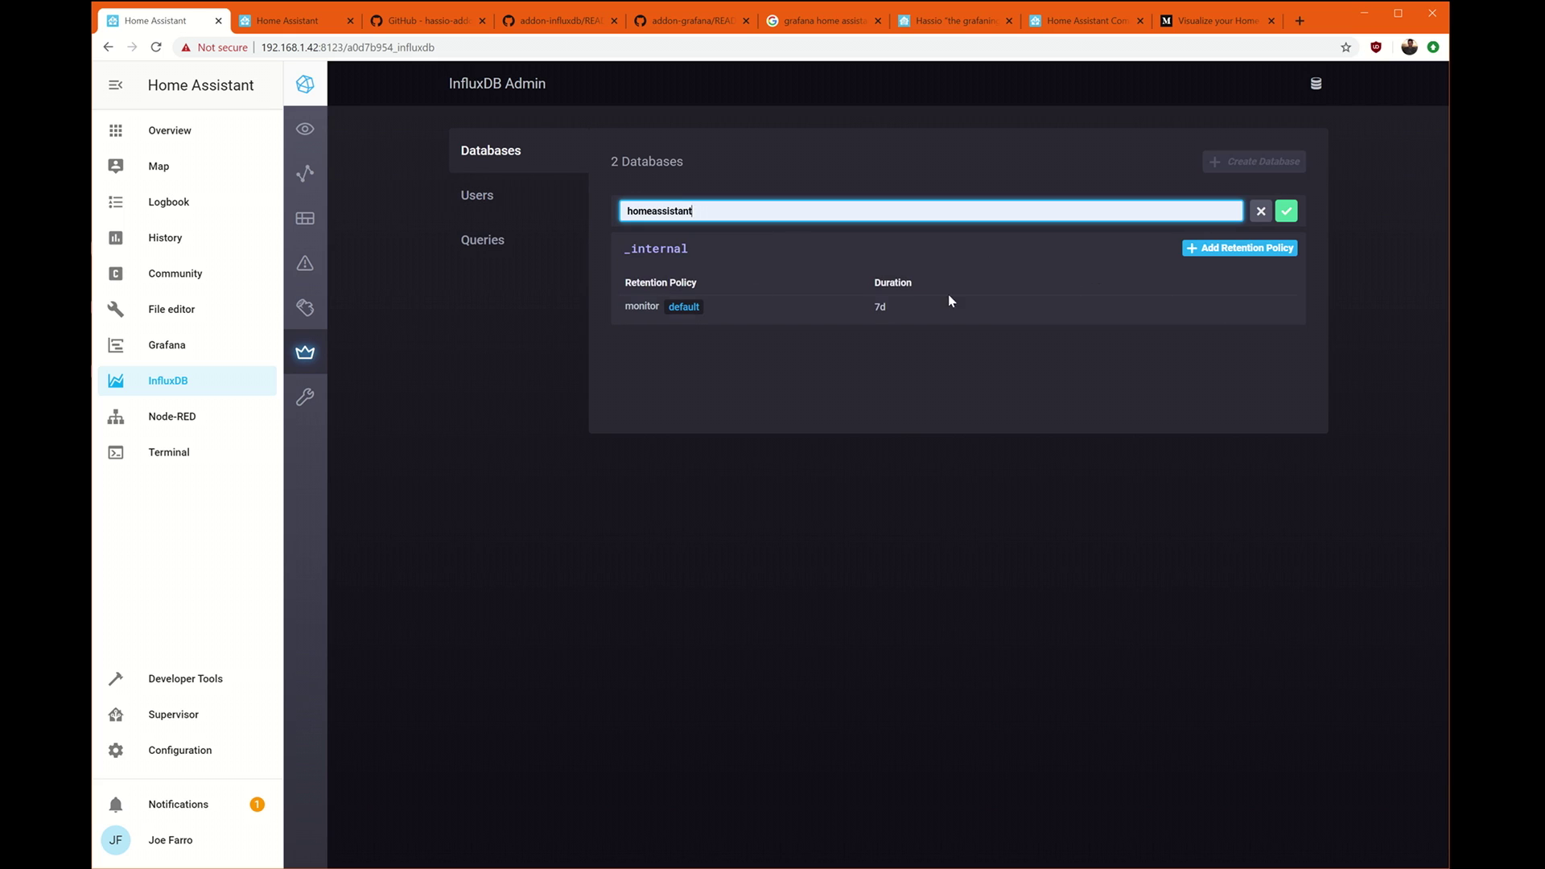
{"action": "left_click", "coordinate": [1287, 213]}
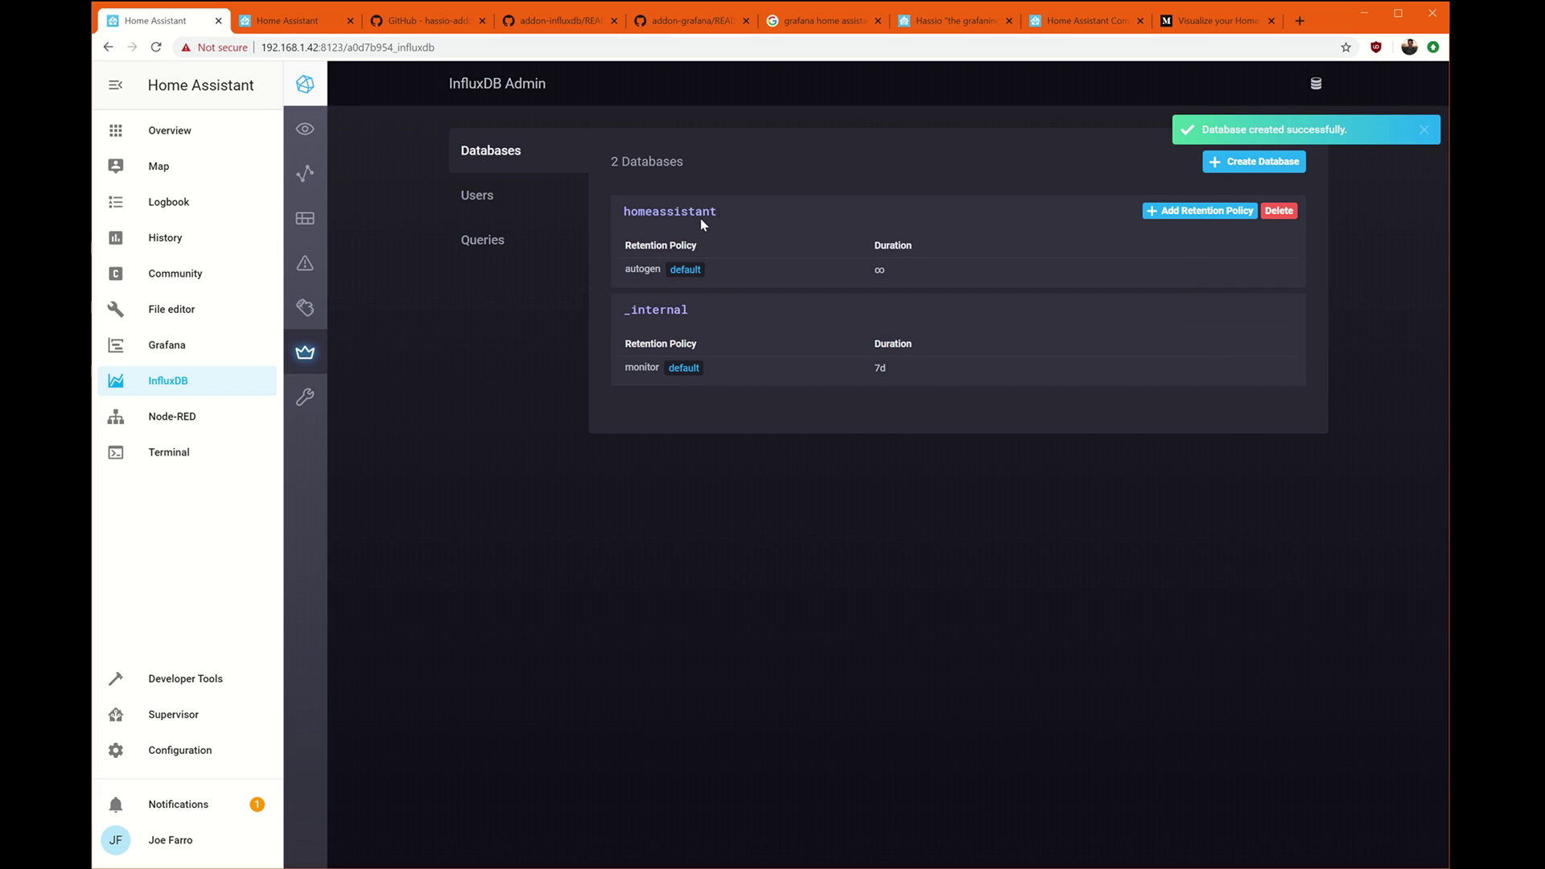
{"action": "left_click", "coordinate": [485, 206]}
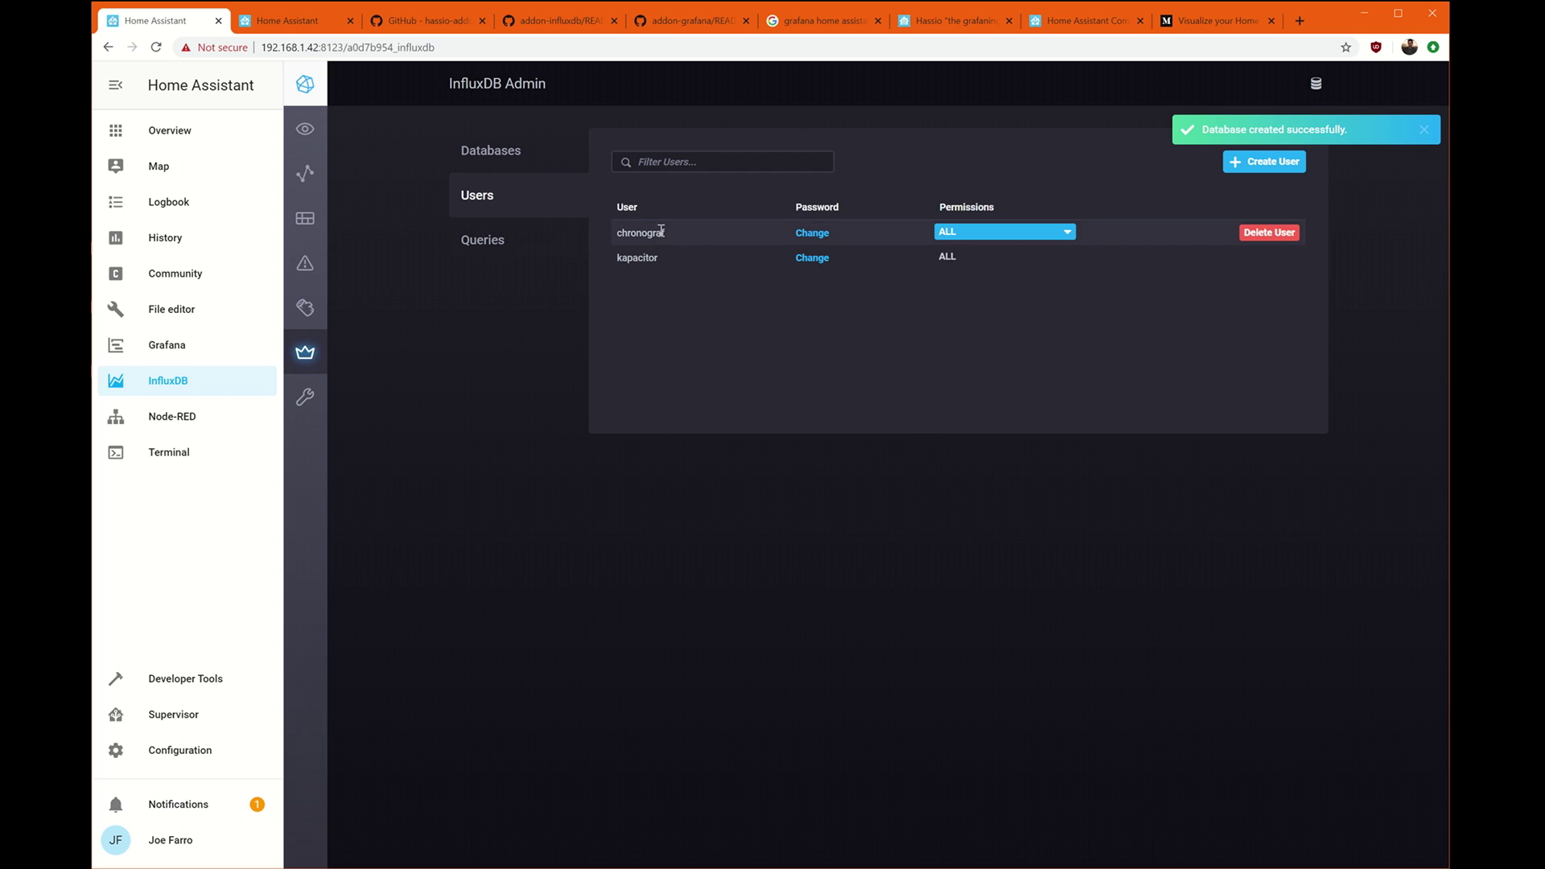
Create a new Home Assistant database user with its username and password.
{"action": "left_click", "coordinate": [1265, 162]}
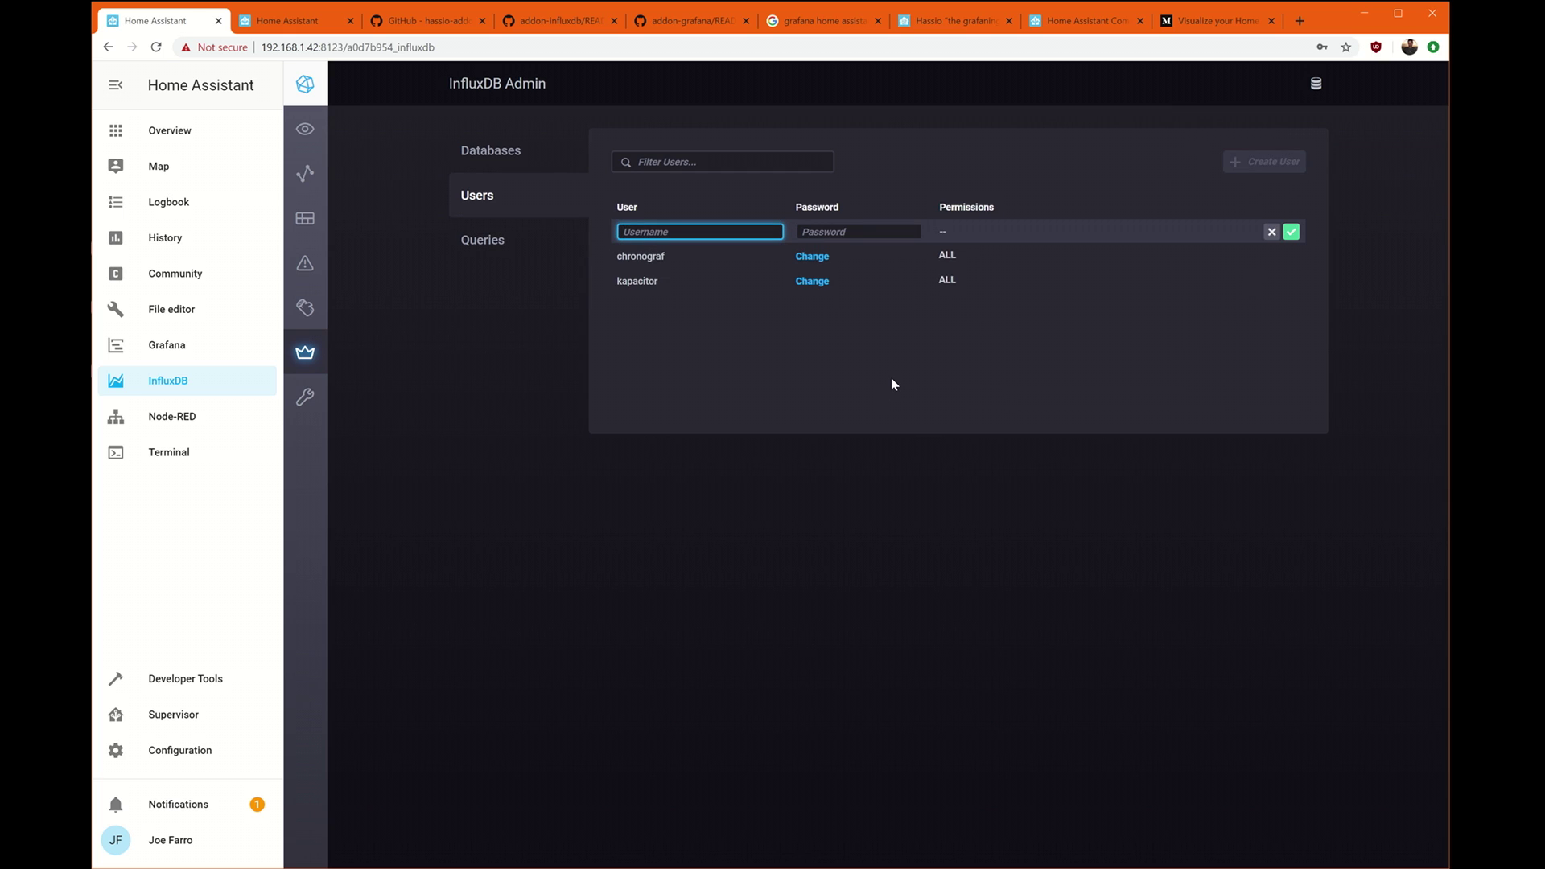
{"action": "type", "text": "homeassistant"}
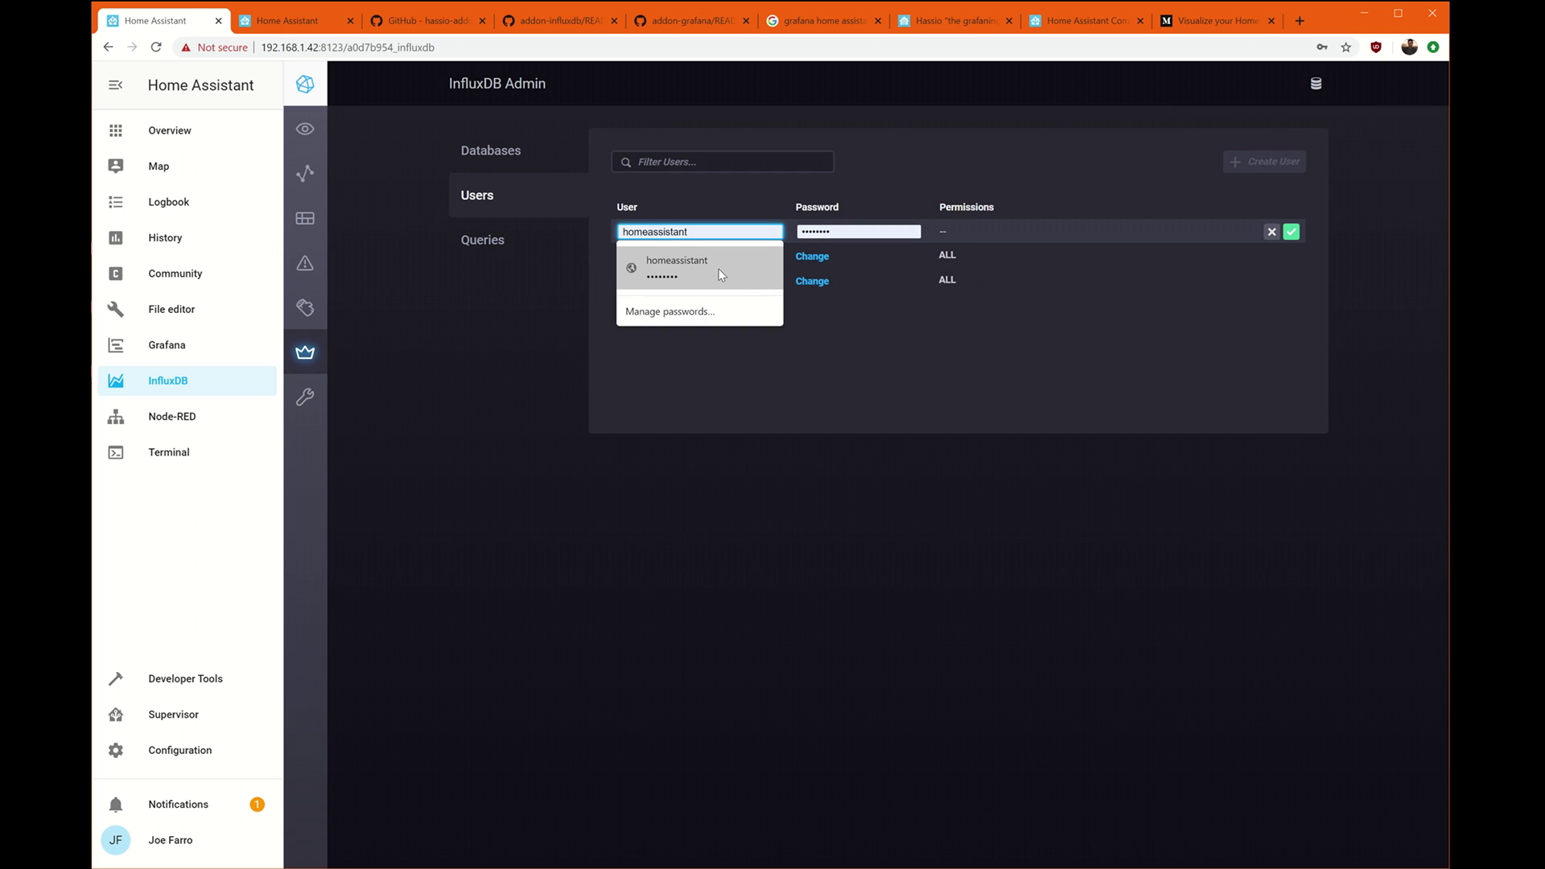
{"action": "left_click", "coordinate": [677, 266]}
{"action": "key", "text": "Tab"}
{"action": "type", "text": "hom"}
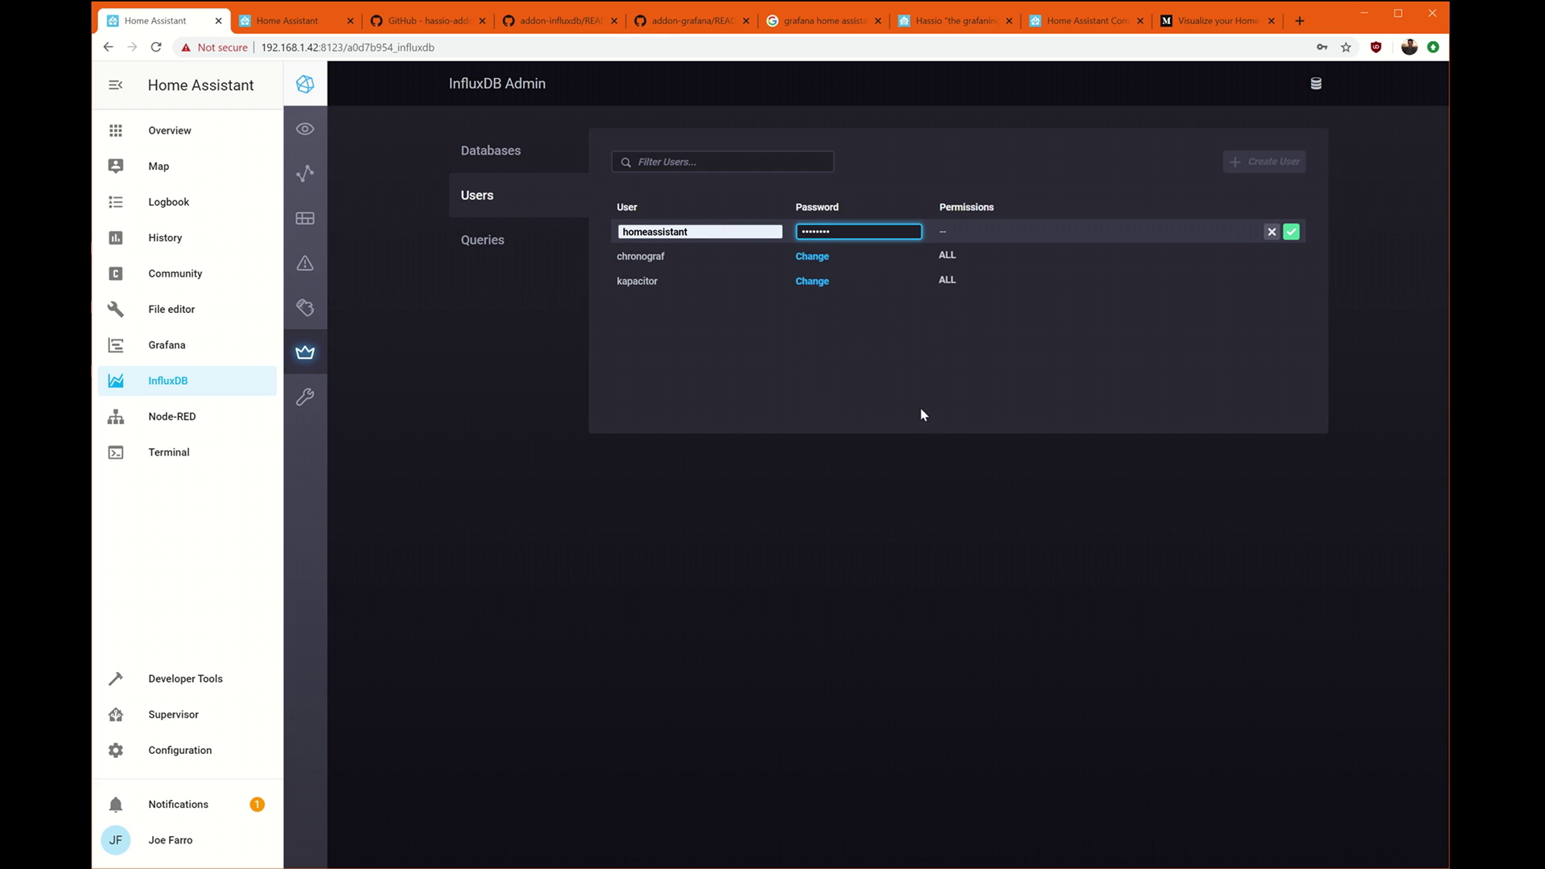
{"action": "left_click", "coordinate": [940, 380]}
{"action": "mouse_move", "coordinate": [900, 262]}
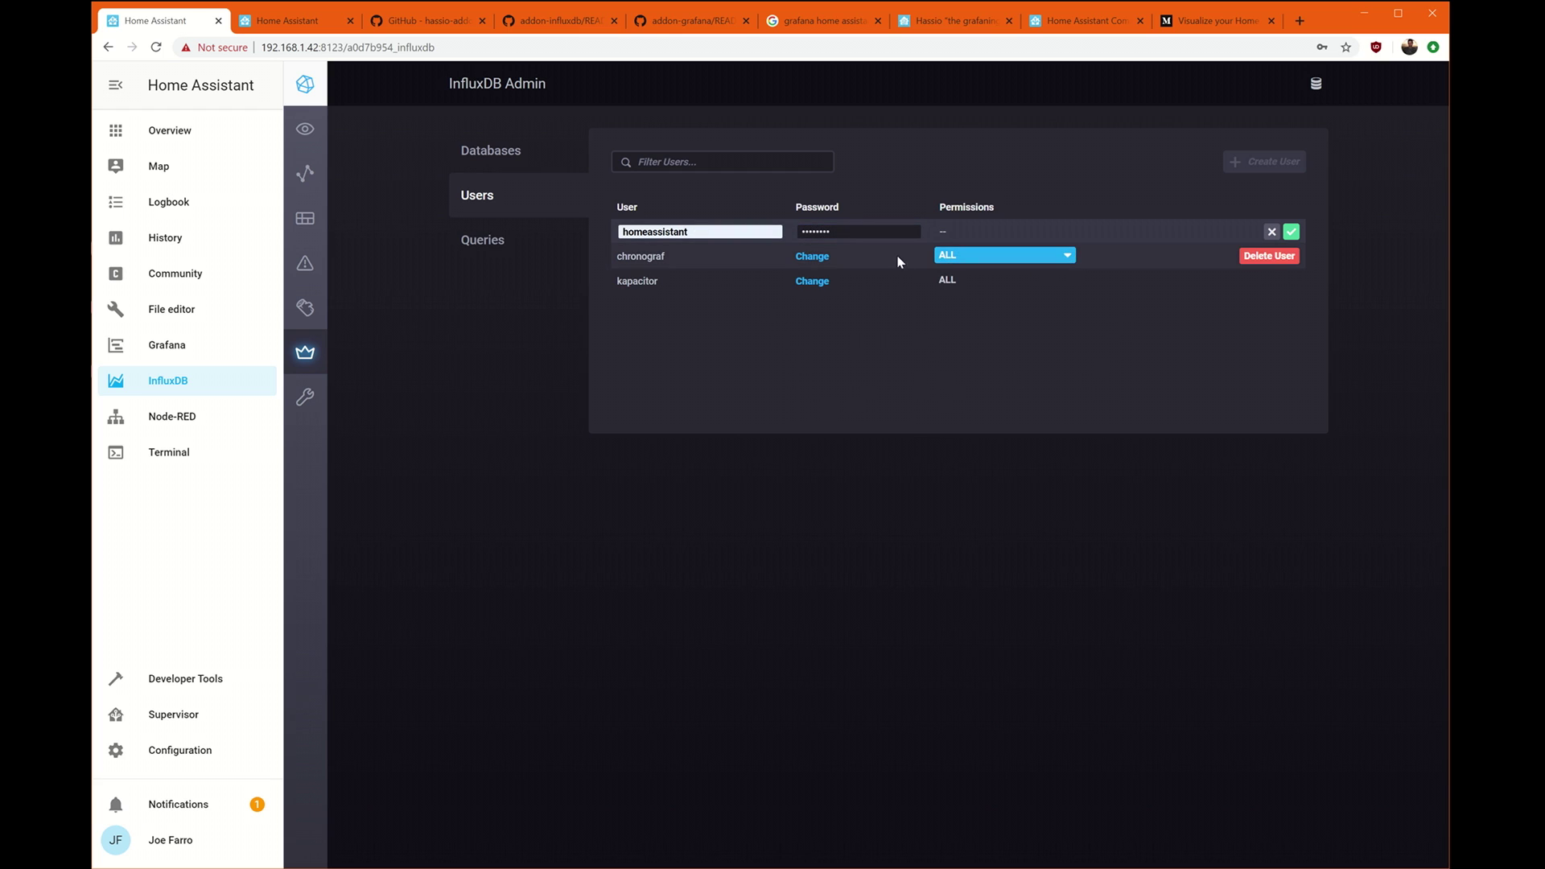
{"action": "left_click", "coordinate": [1291, 232]}
Grant the new user ALL permissions and return to the Databases list.
{"action": "left_click", "coordinate": [958, 239]}
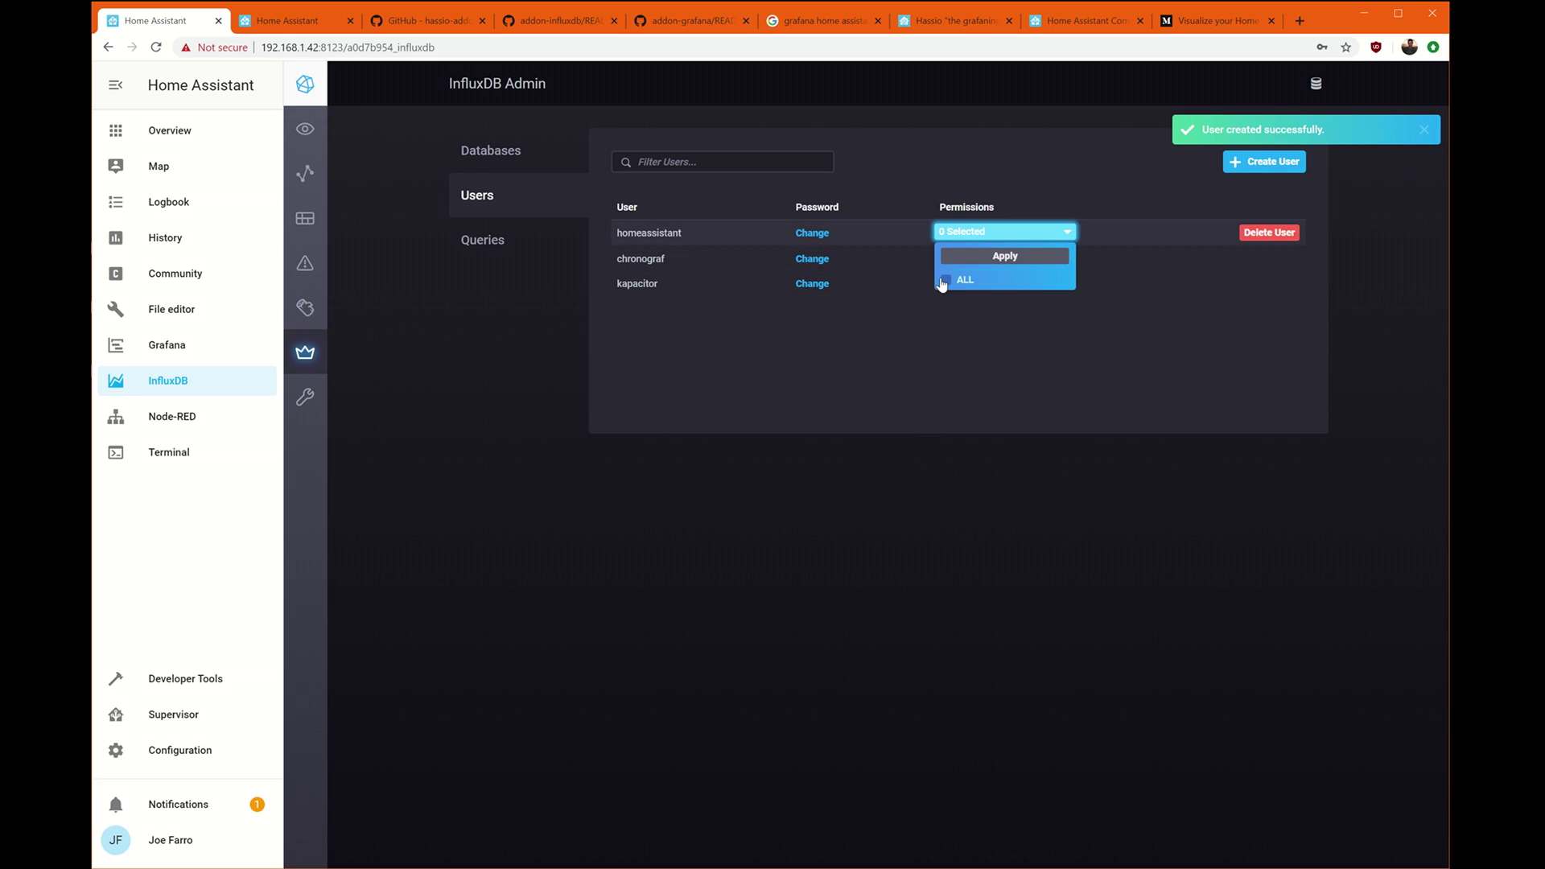
{"action": "left_click", "coordinate": [948, 279]}
{"action": "left_click", "coordinate": [998, 255]}
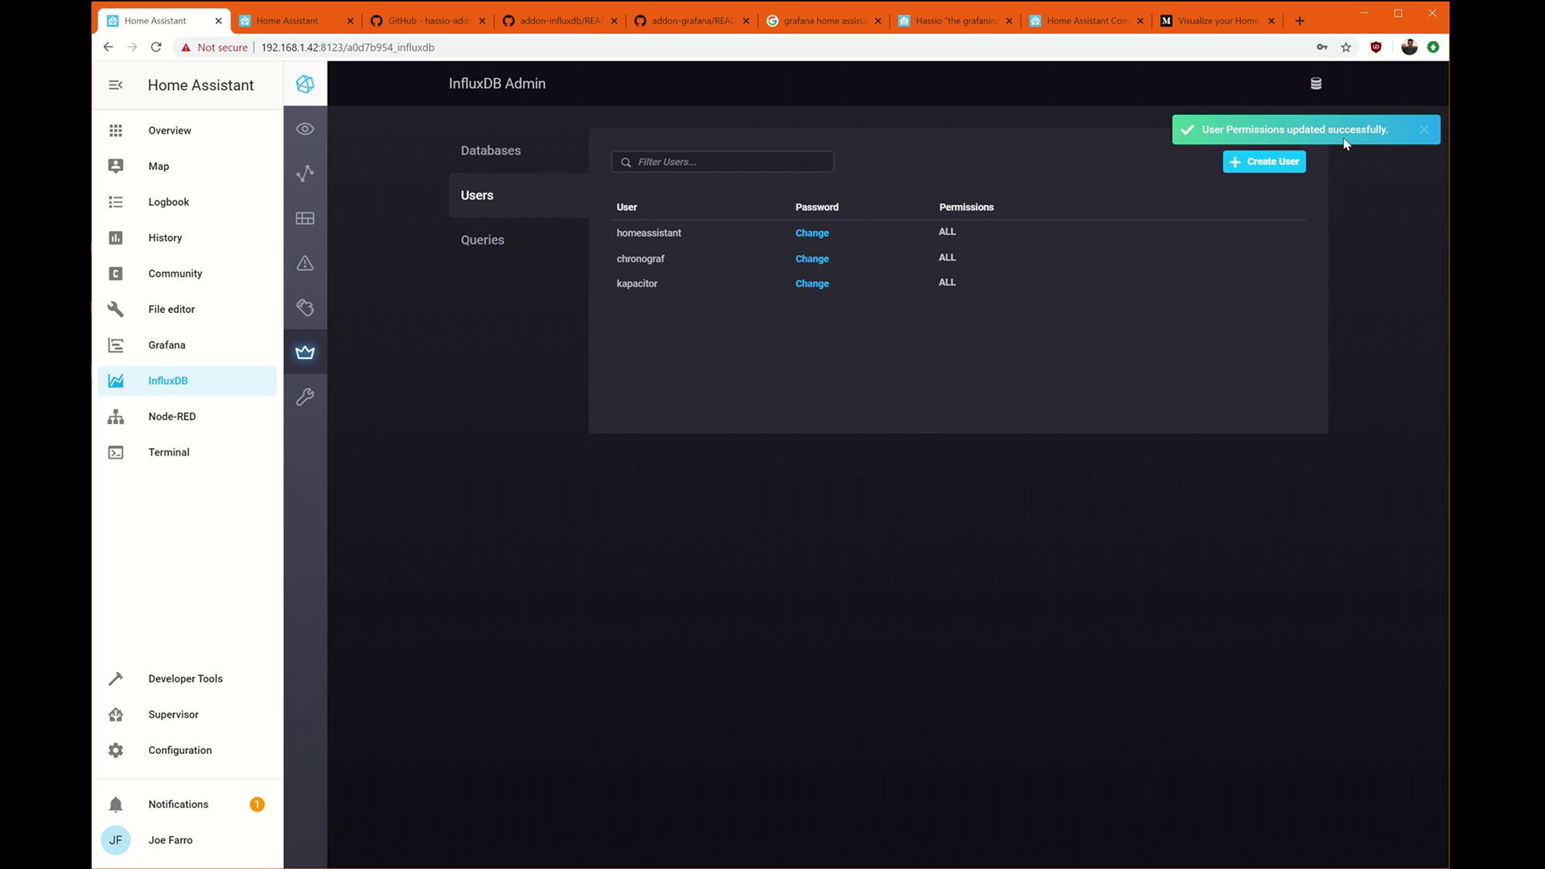
{"action": "left_click", "coordinate": [514, 163]}
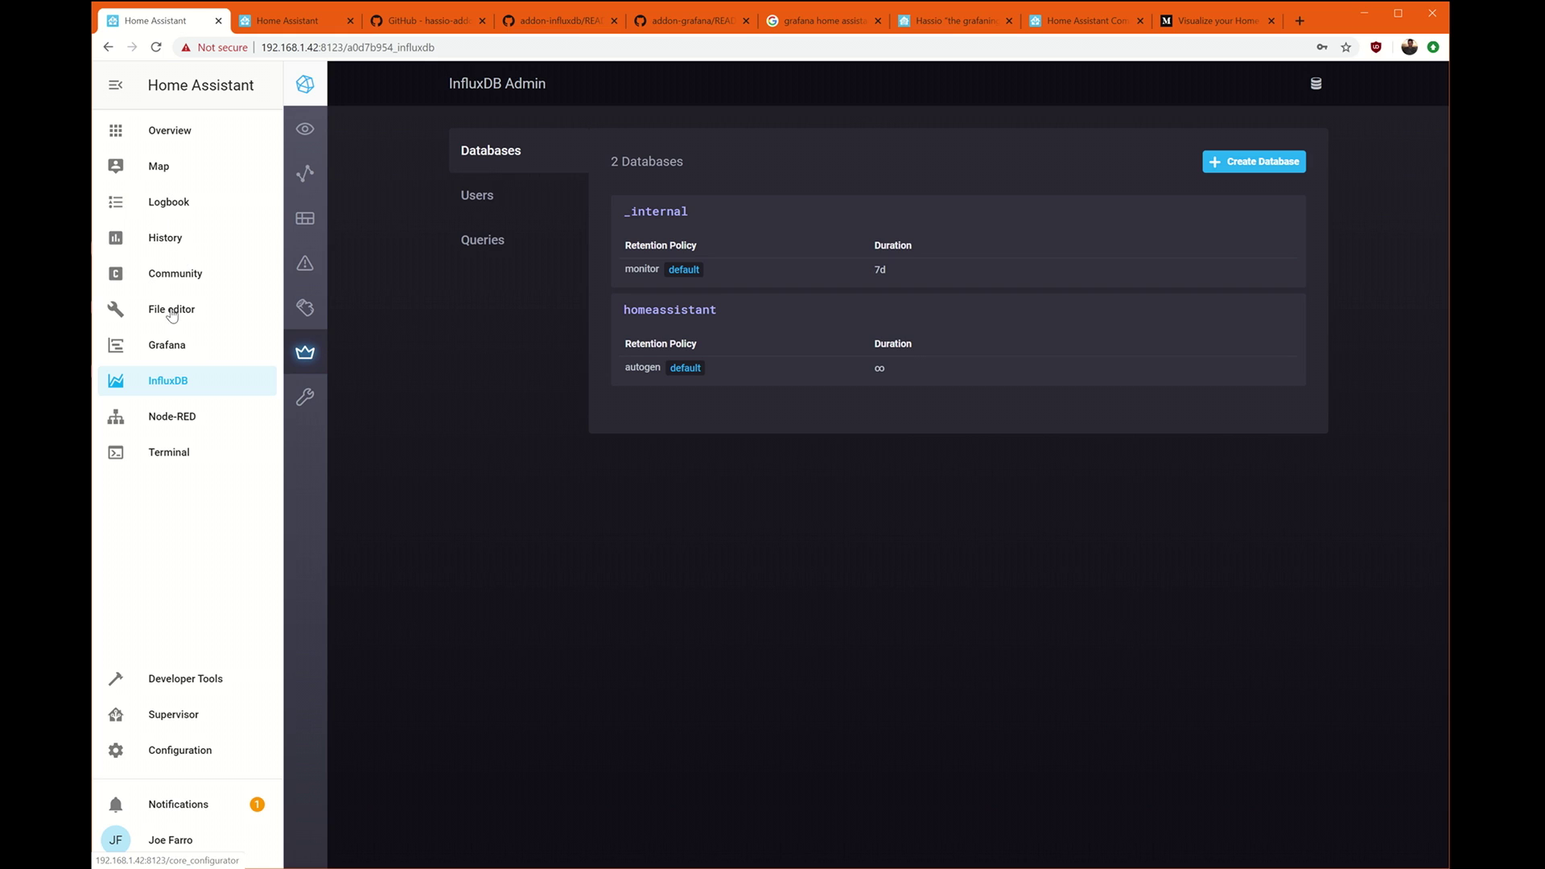
Open configuration.yaml in the File editor, then switch to the InfluxDB add-on GitHub page.
{"action": "left_click", "coordinate": [187, 716]}
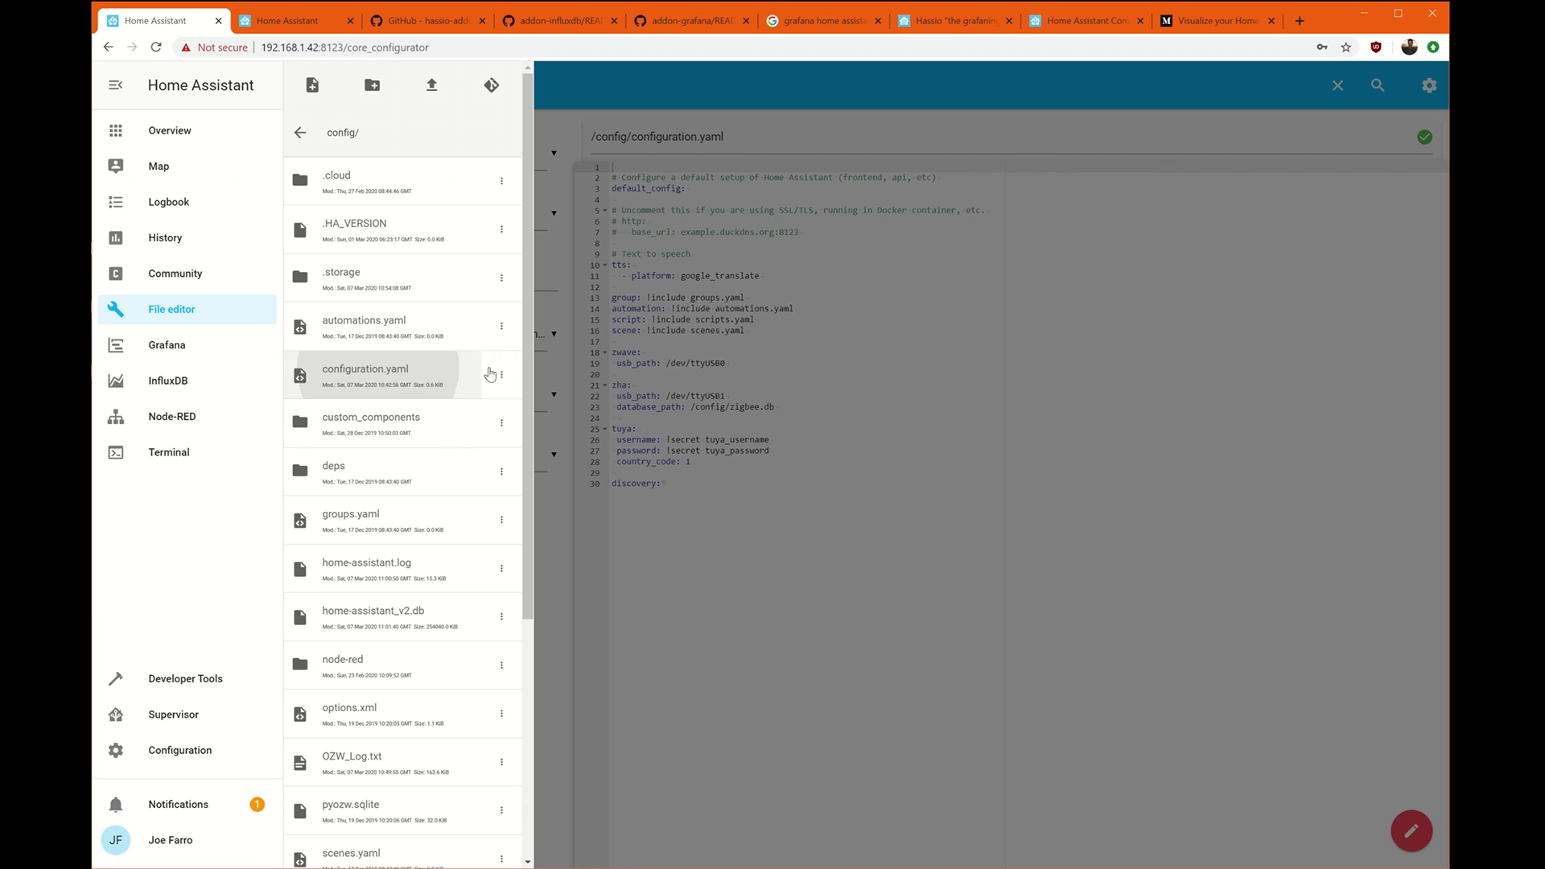
{"action": "left_click", "coordinate": [808, 349]}
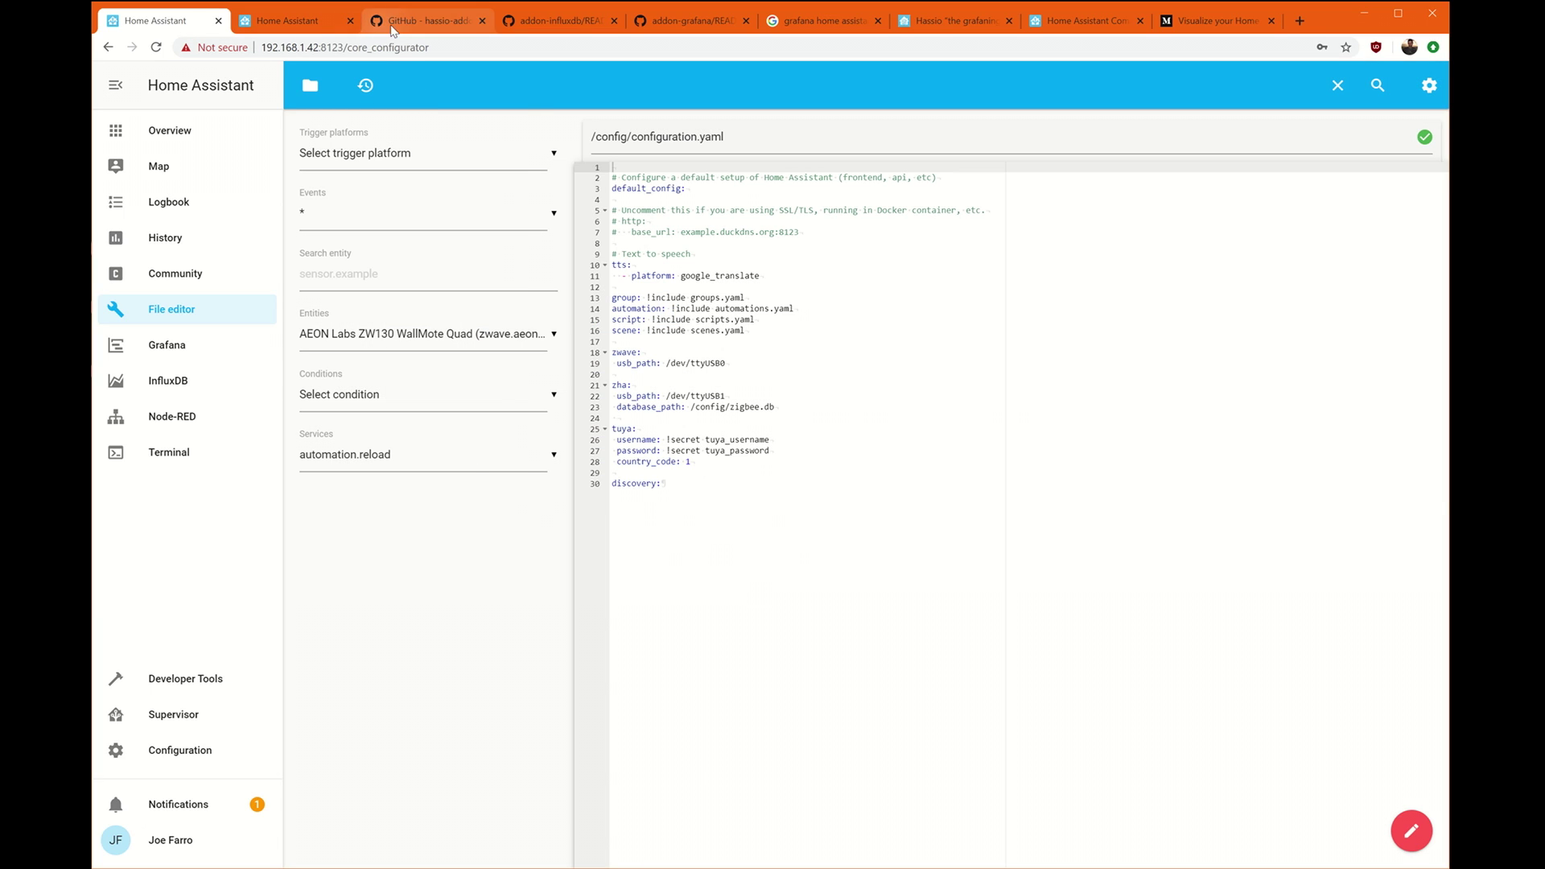
{"action": "left_click", "coordinate": [424, 21]}
{"action": "scroll", "coordinate": [834, 272], "scroll_direction": "up", "scroll_amount": 15}
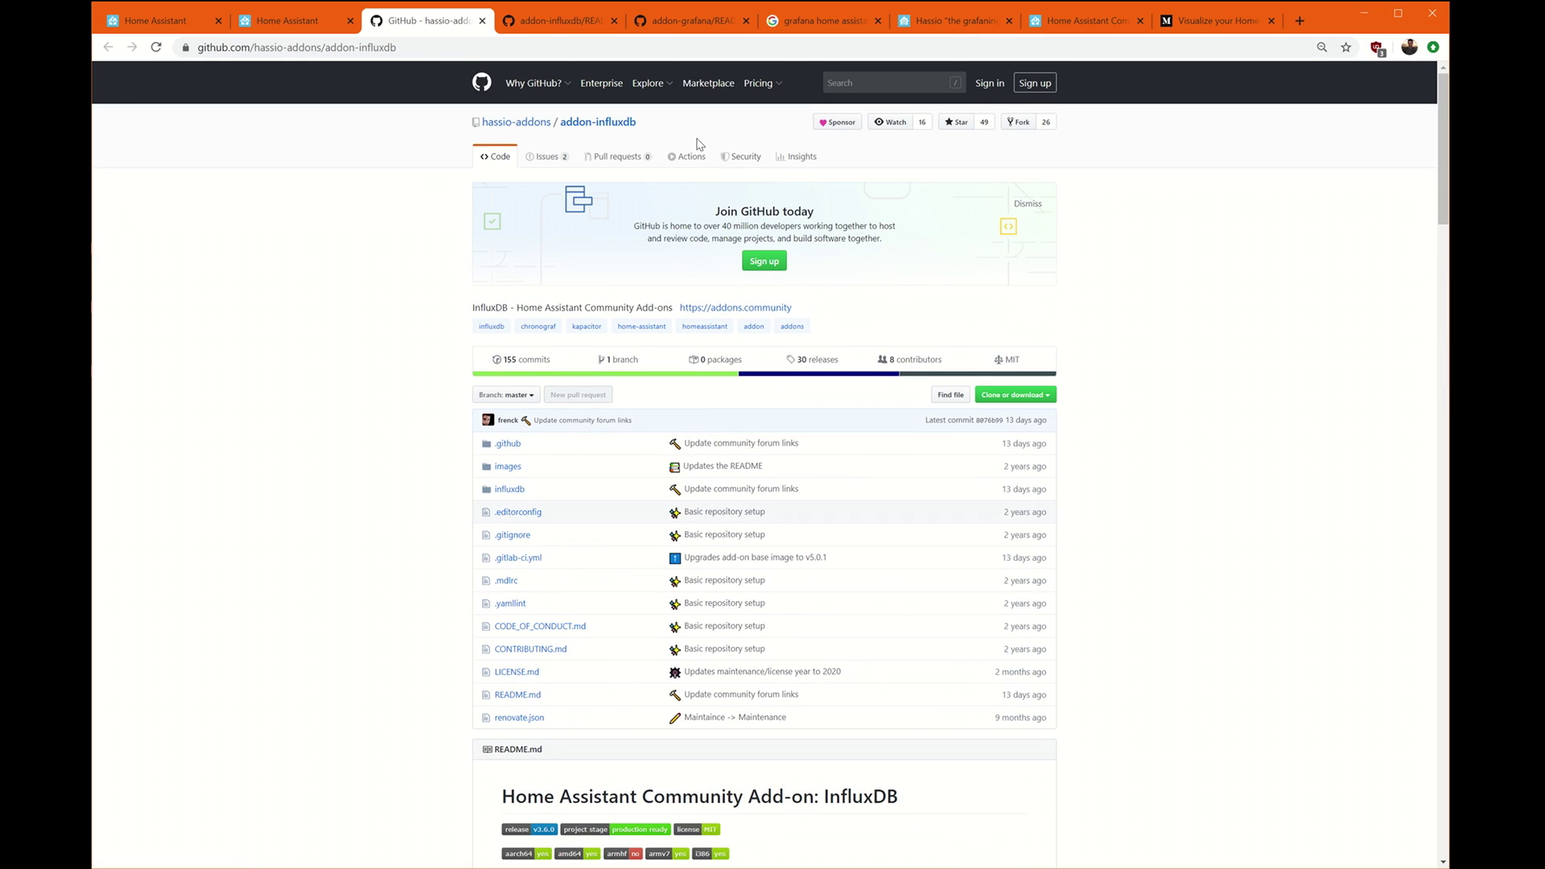
Scroll the addon-influxdb README to 'Integrating into Home Assistant' and select the influxdb snippet.
{"action": "scroll", "coordinate": [903, 327], "scroll_direction": "down", "scroll_amount": 6}
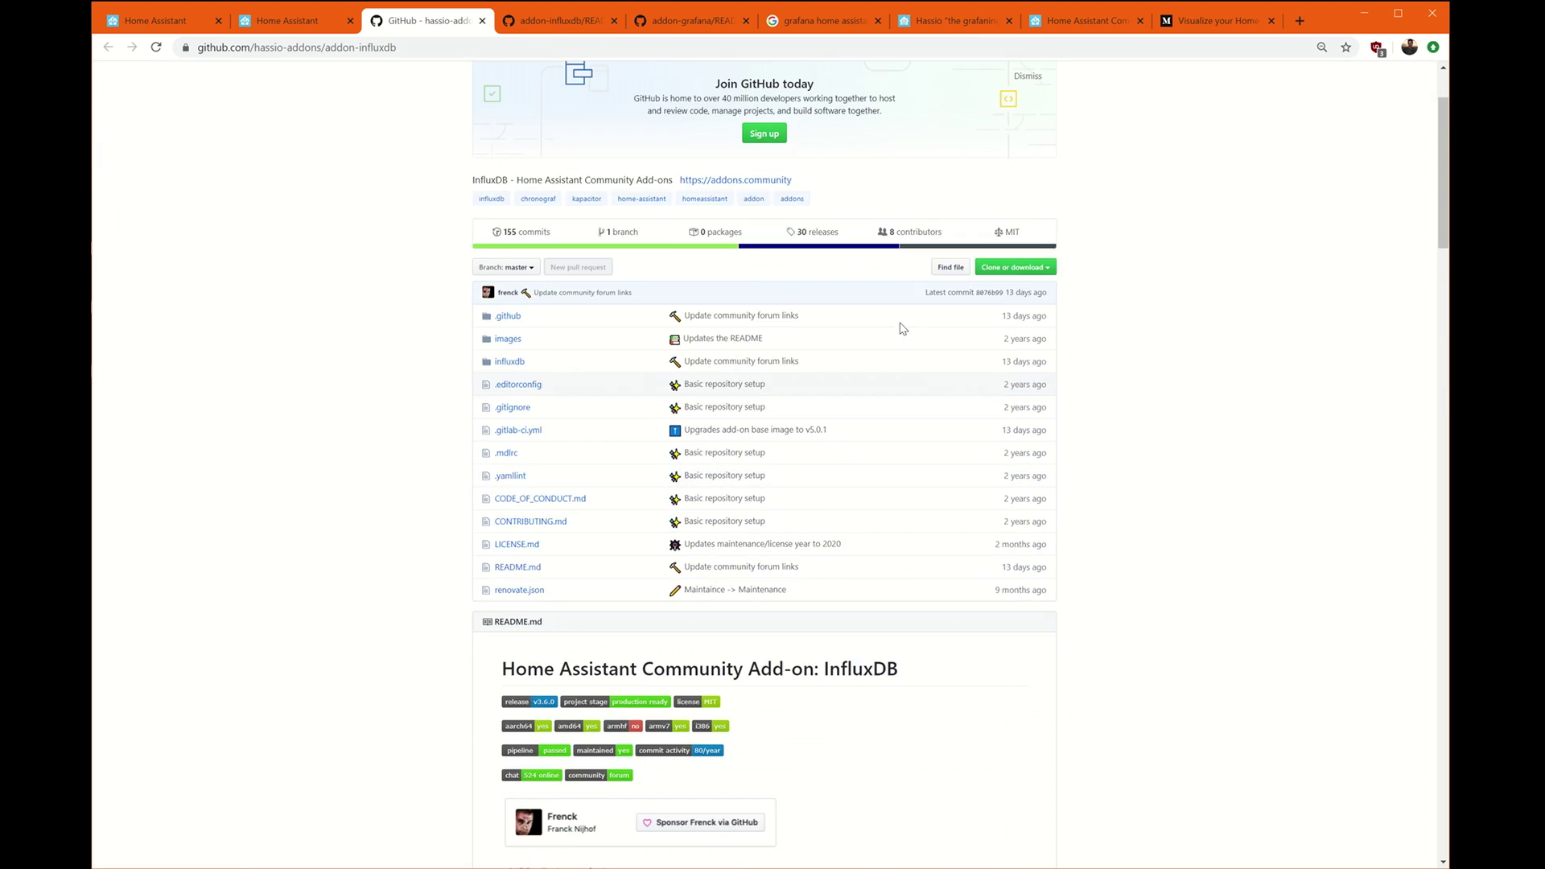
{"action": "scroll", "coordinate": [1031, 354], "scroll_direction": "down", "scroll_amount": 12}
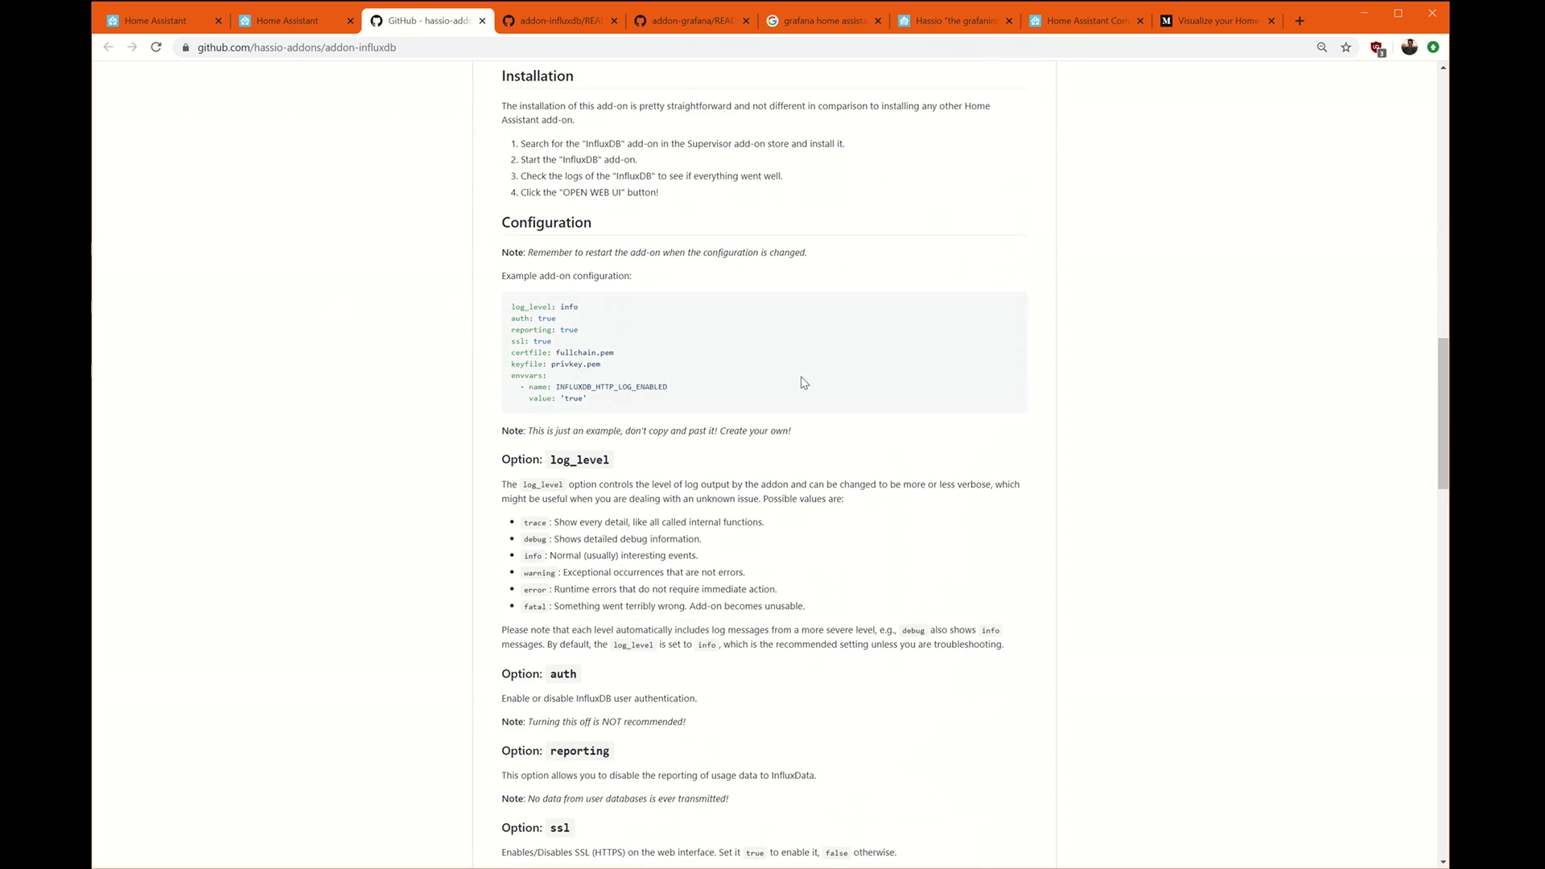
{"action": "scroll", "coordinate": [483, 459], "scroll_direction": "down", "scroll_amount": 9}
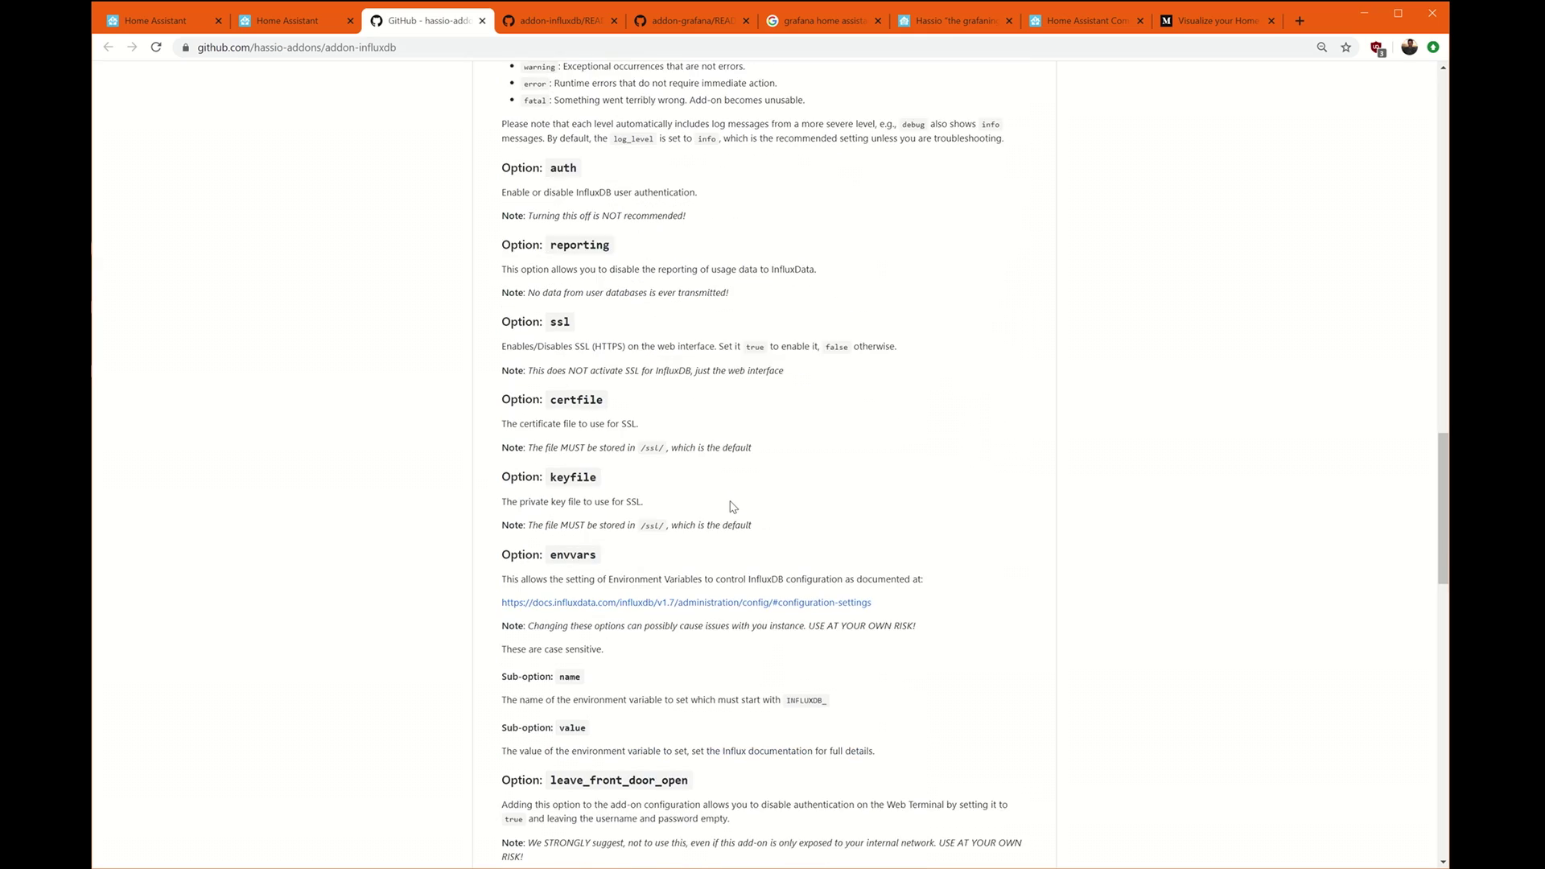
{"action": "scroll", "coordinate": [808, 503], "scroll_direction": "down", "scroll_amount": 7}
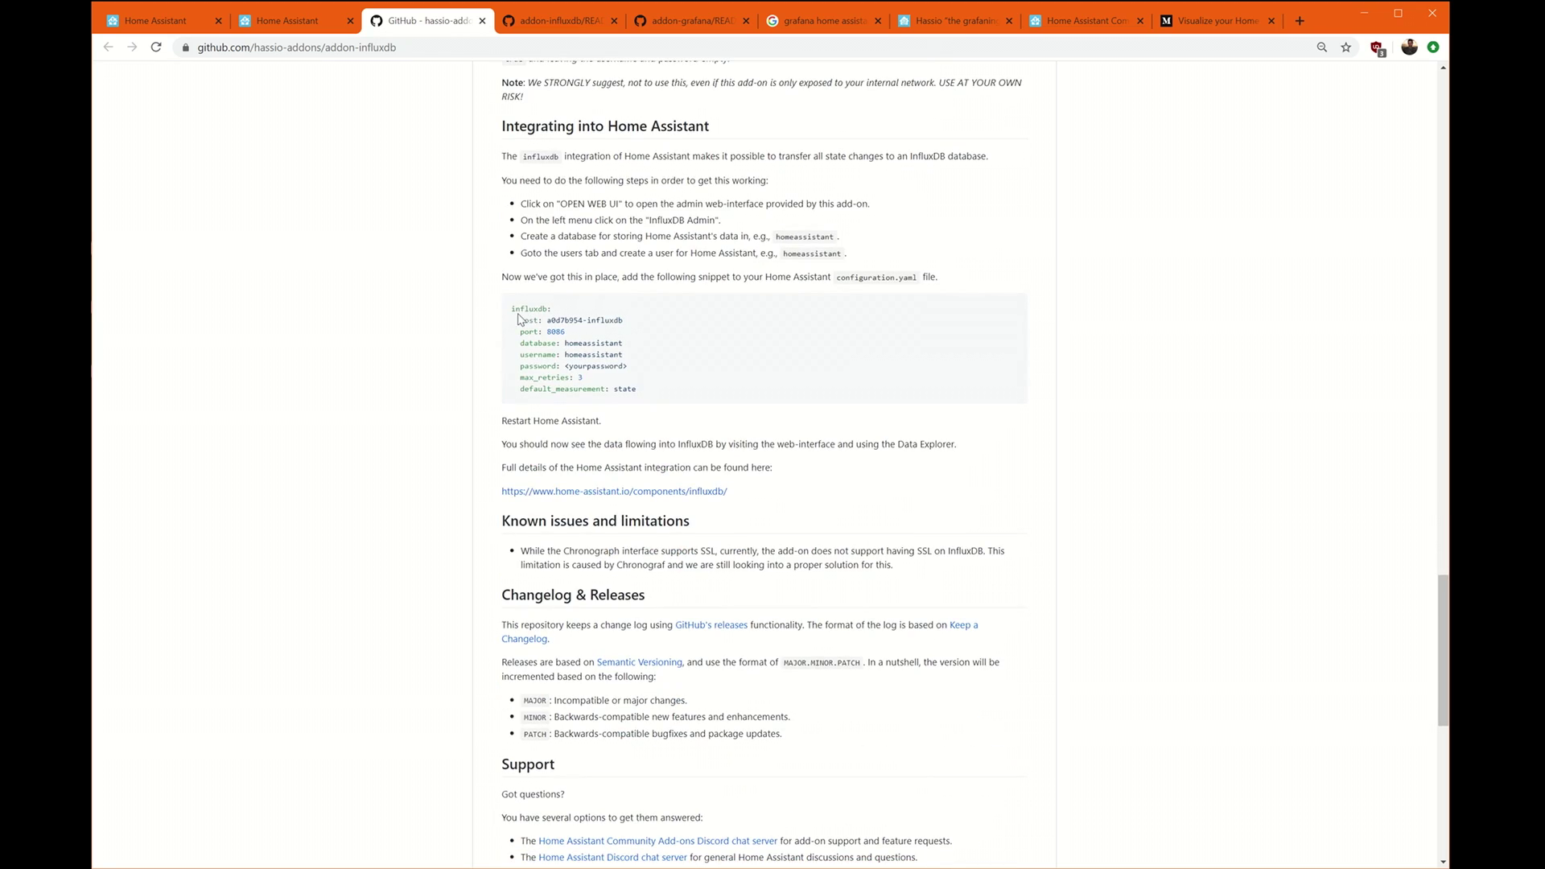
{"action": "left_click_drag", "start_coordinate": [512, 309], "coordinate": [651, 389]}
{"action": "key", "text": "ctrl+c"}
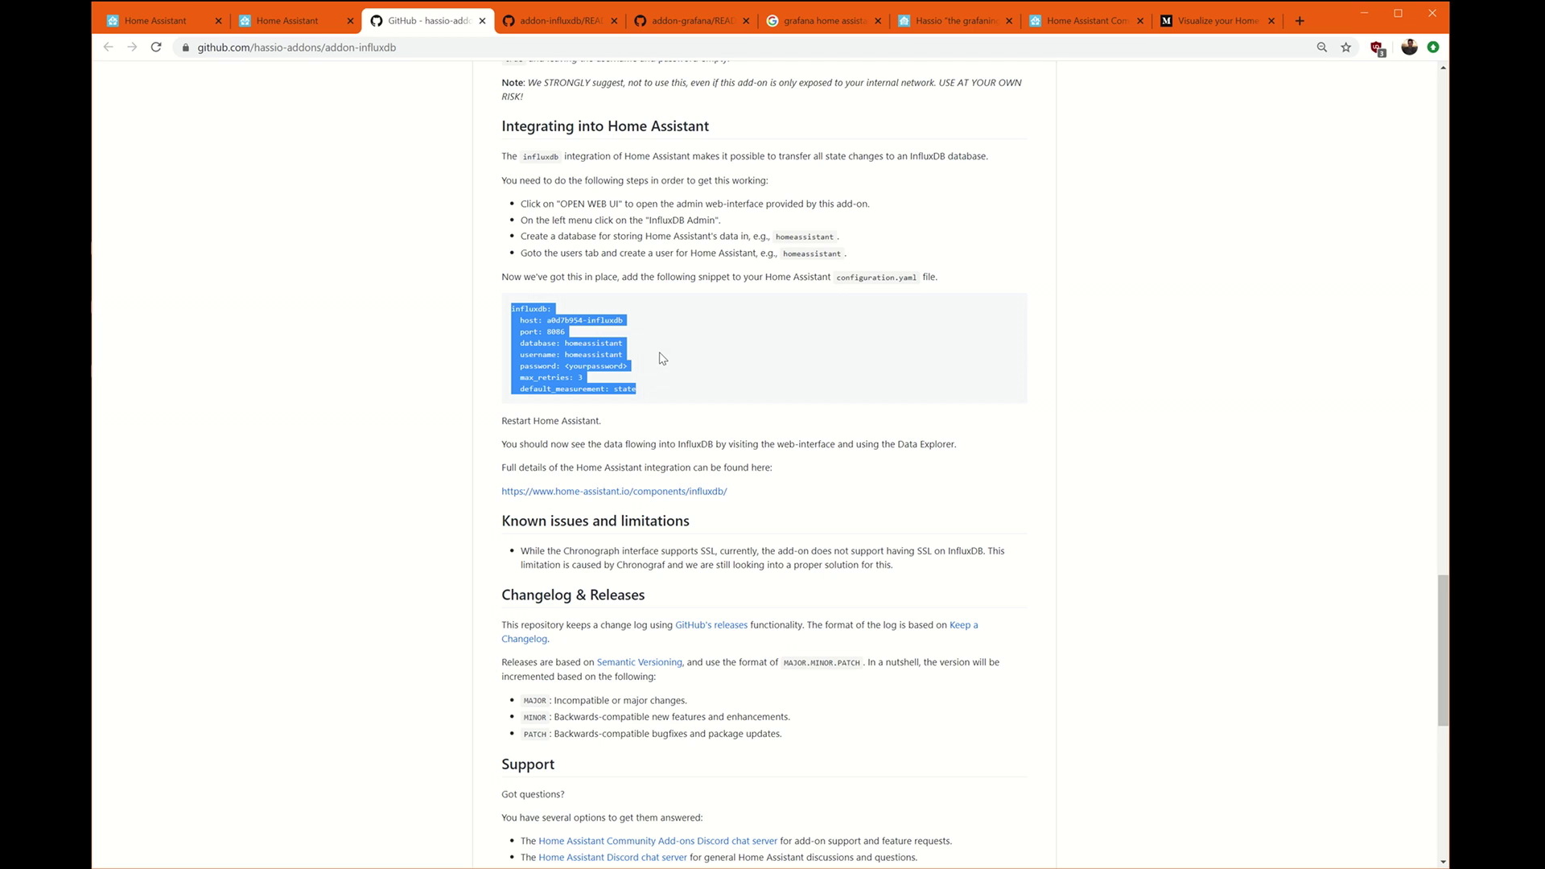
Paste the copied influxdb block on a new line after discovery in configuration.yaml.
{"action": "left_click", "coordinate": [206, 28]}
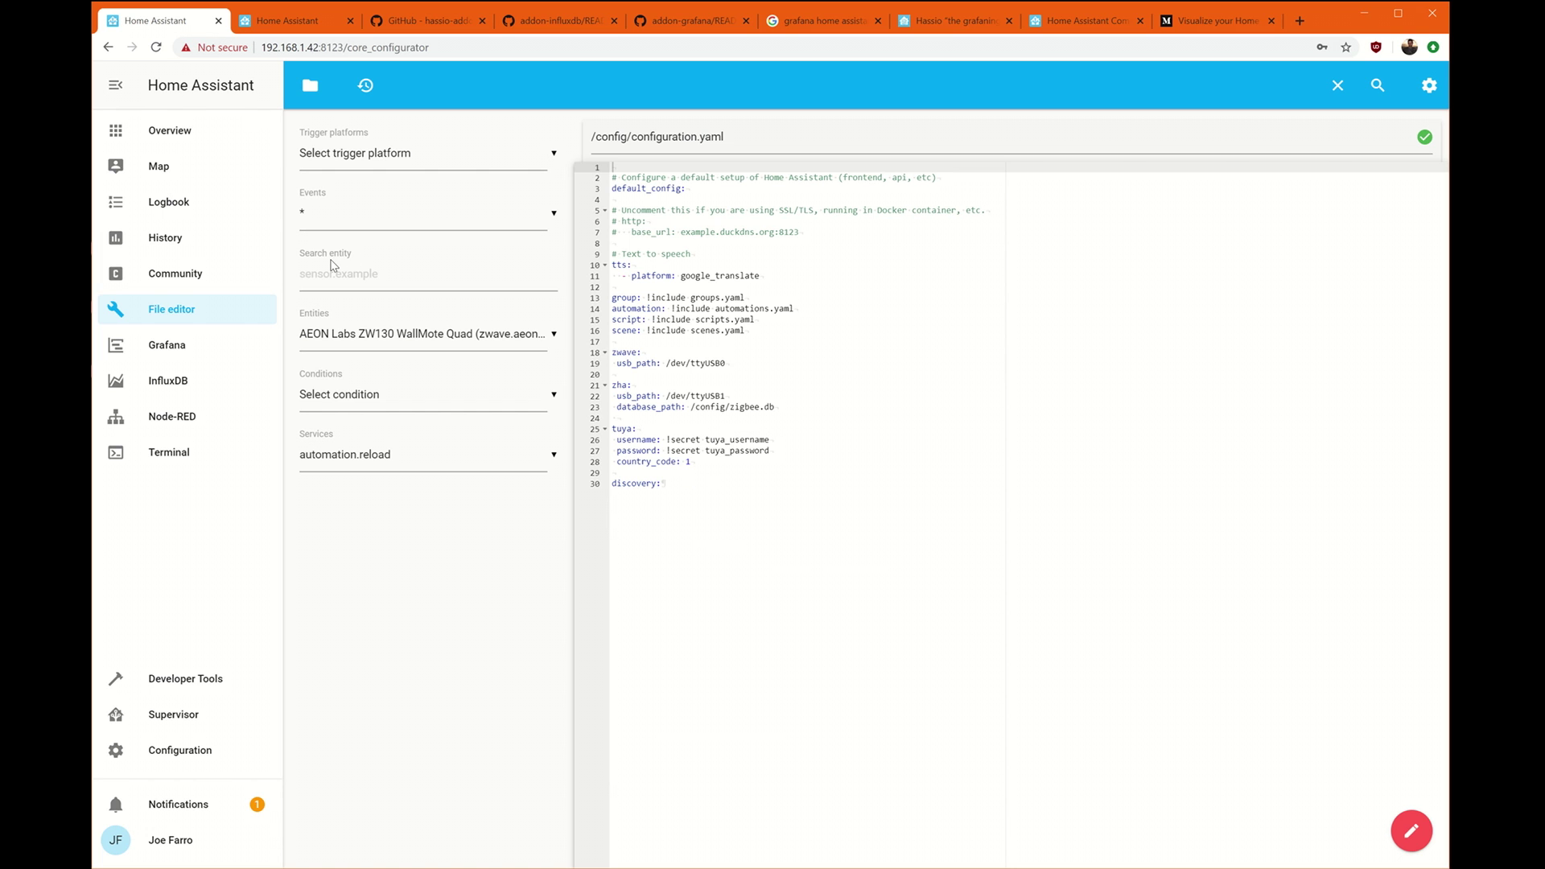
{"action": "left_click", "coordinate": [655, 554]}
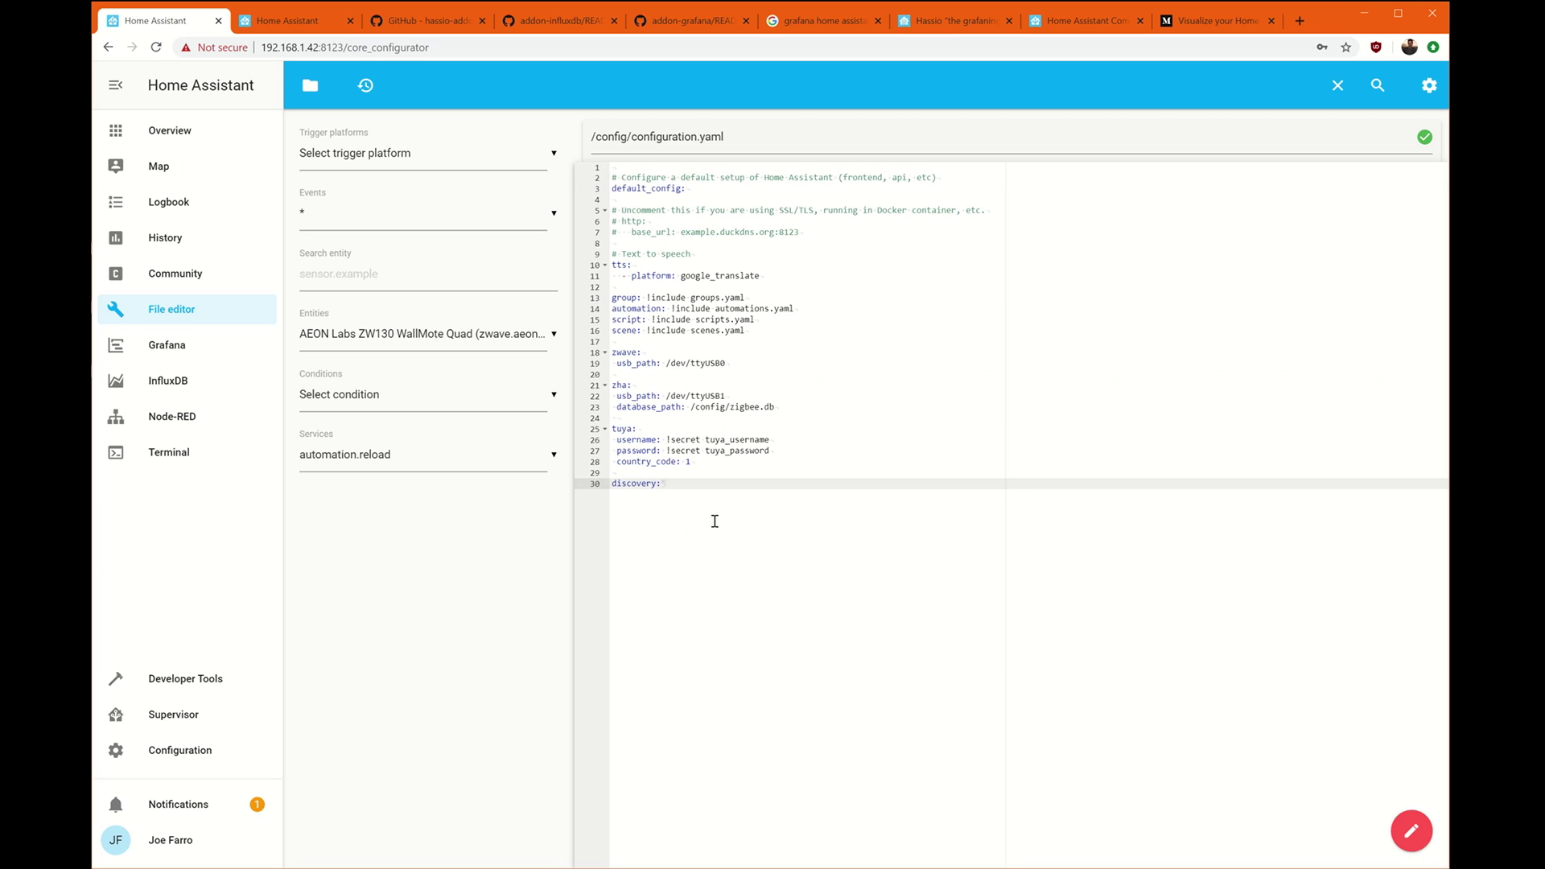
{"action": "key", "text": "Return"}
{"action": "key", "text": "Return"}
{"action": "key", "text": "ctrl+v"}
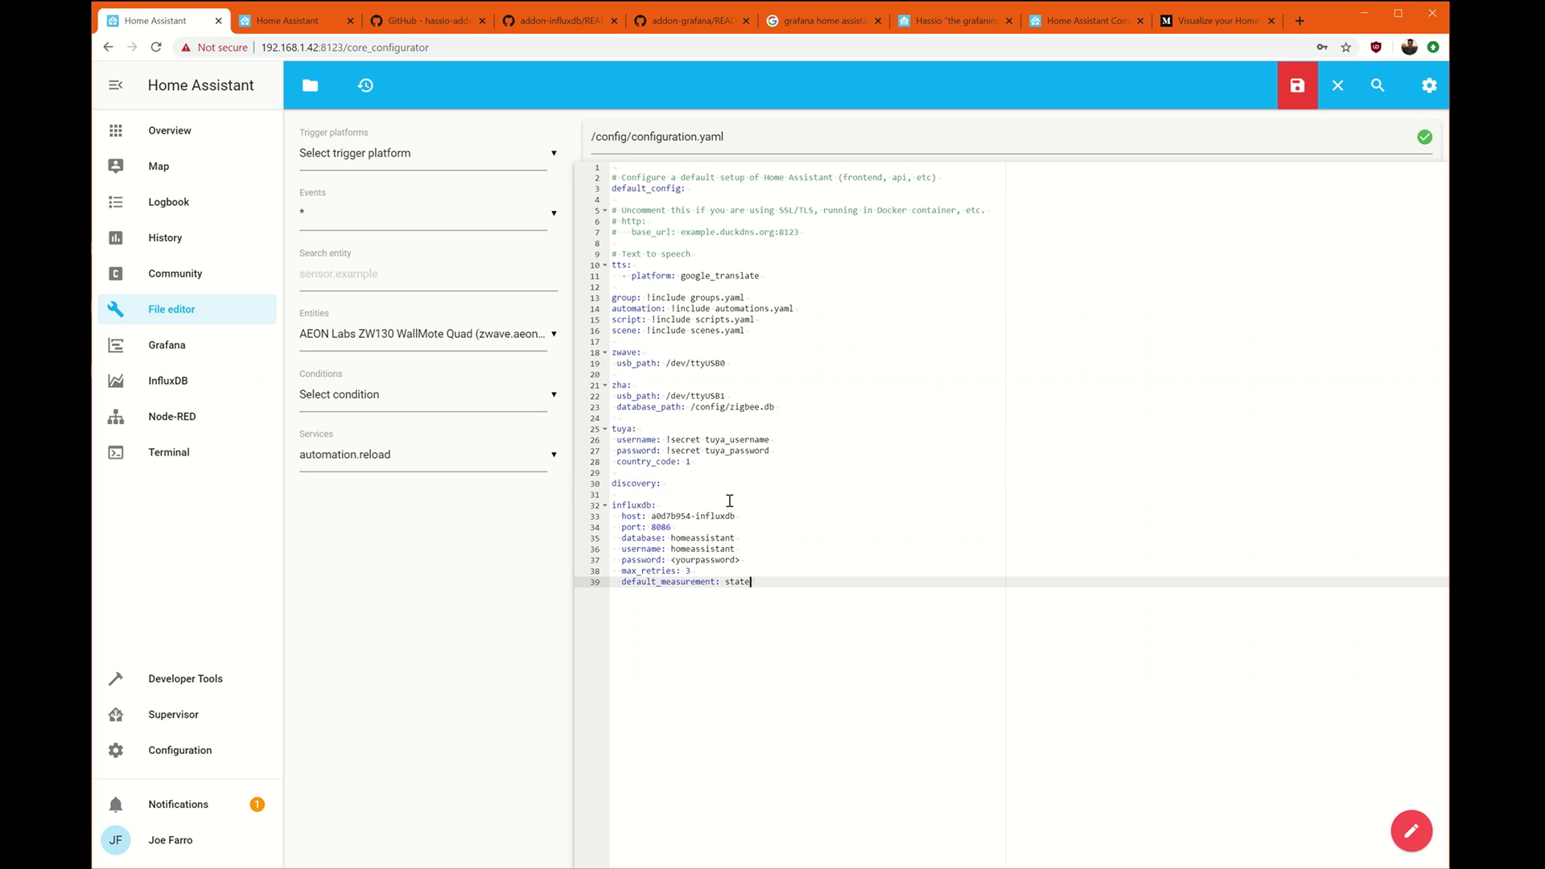
{"action": "left_click", "coordinate": [697, 519]}
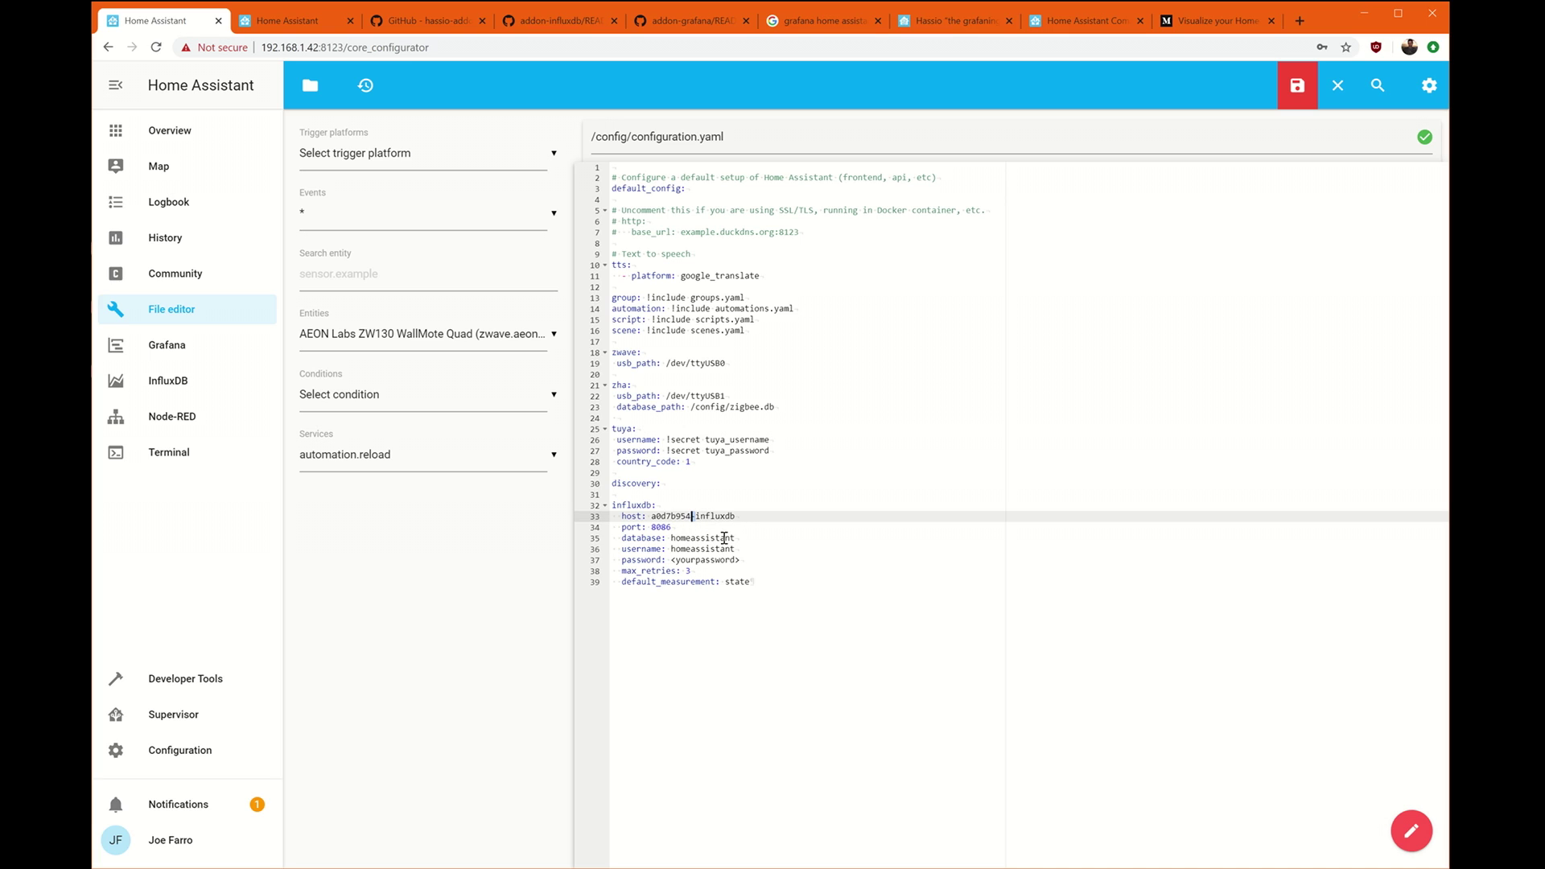
Replace the <yourpassword> placeholder on line 37 with the user's password.
{"action": "key", "text": "ctrl+End"}
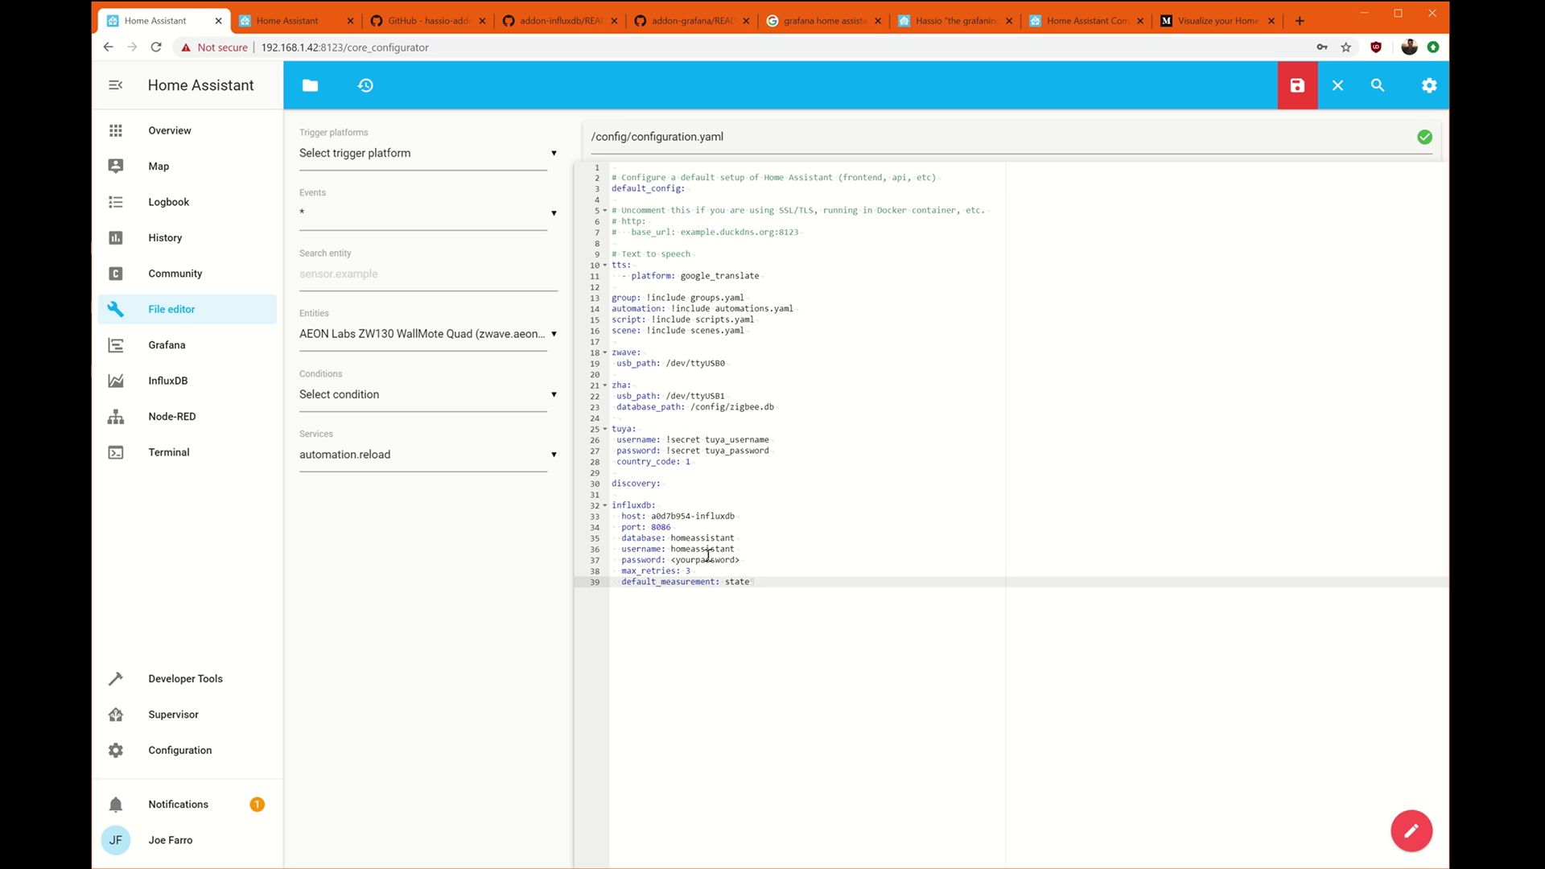
{"action": "left_click_drag", "start_coordinate": [742, 561], "coordinate": [674, 561]}
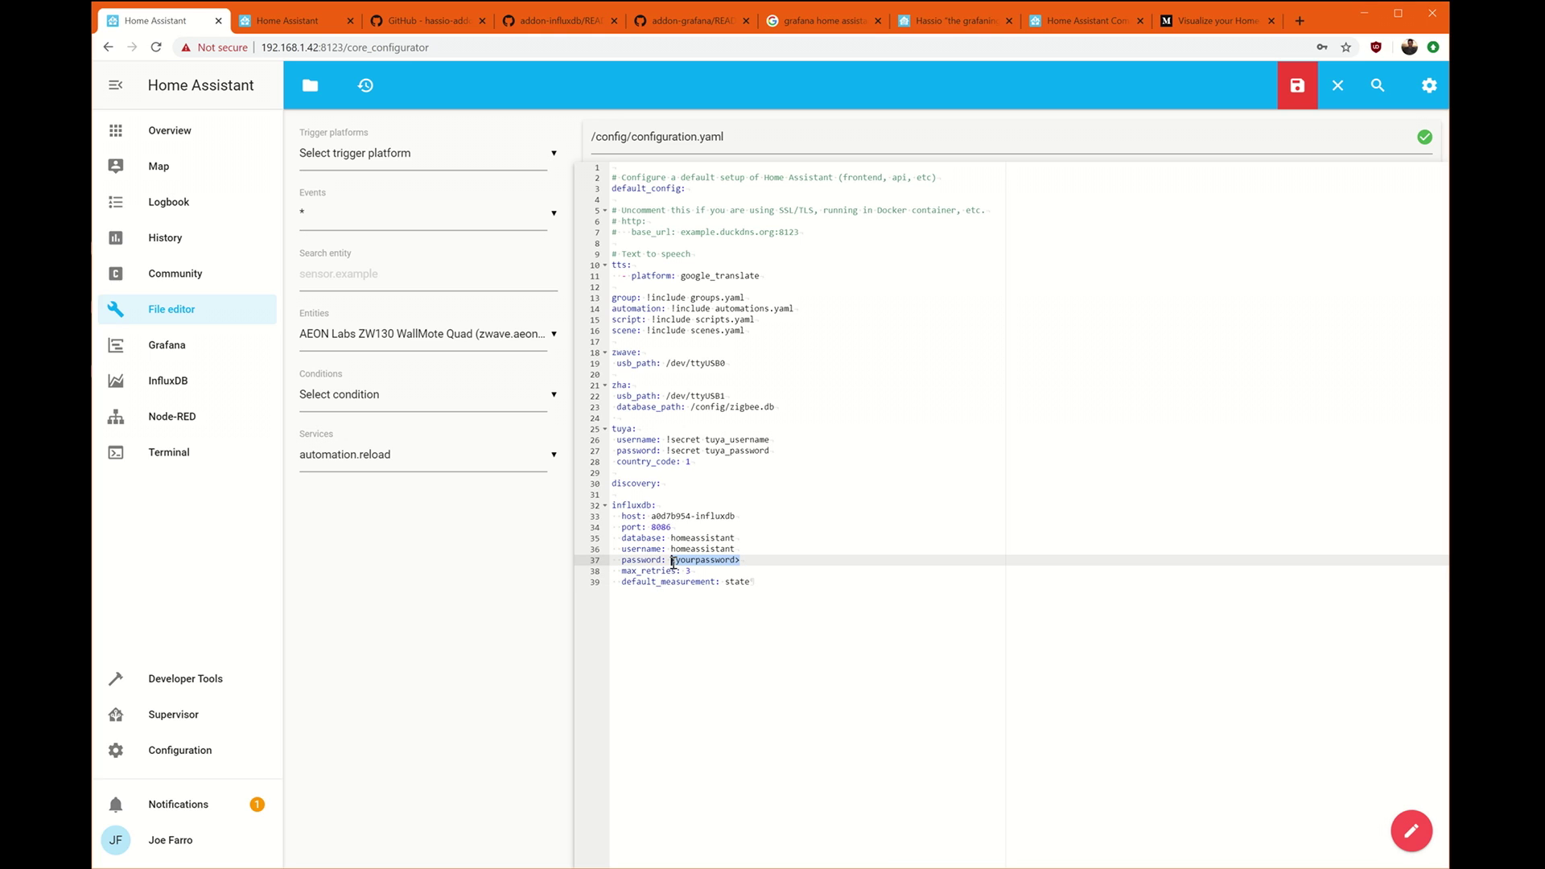
{"action": "type", "text": "p"}
{"action": "key", "text": "ctrl+s"}
Check the database, username and password values in the influxdb block and save configuration.yaml.
{"action": "double_click", "coordinate": [723, 537]}
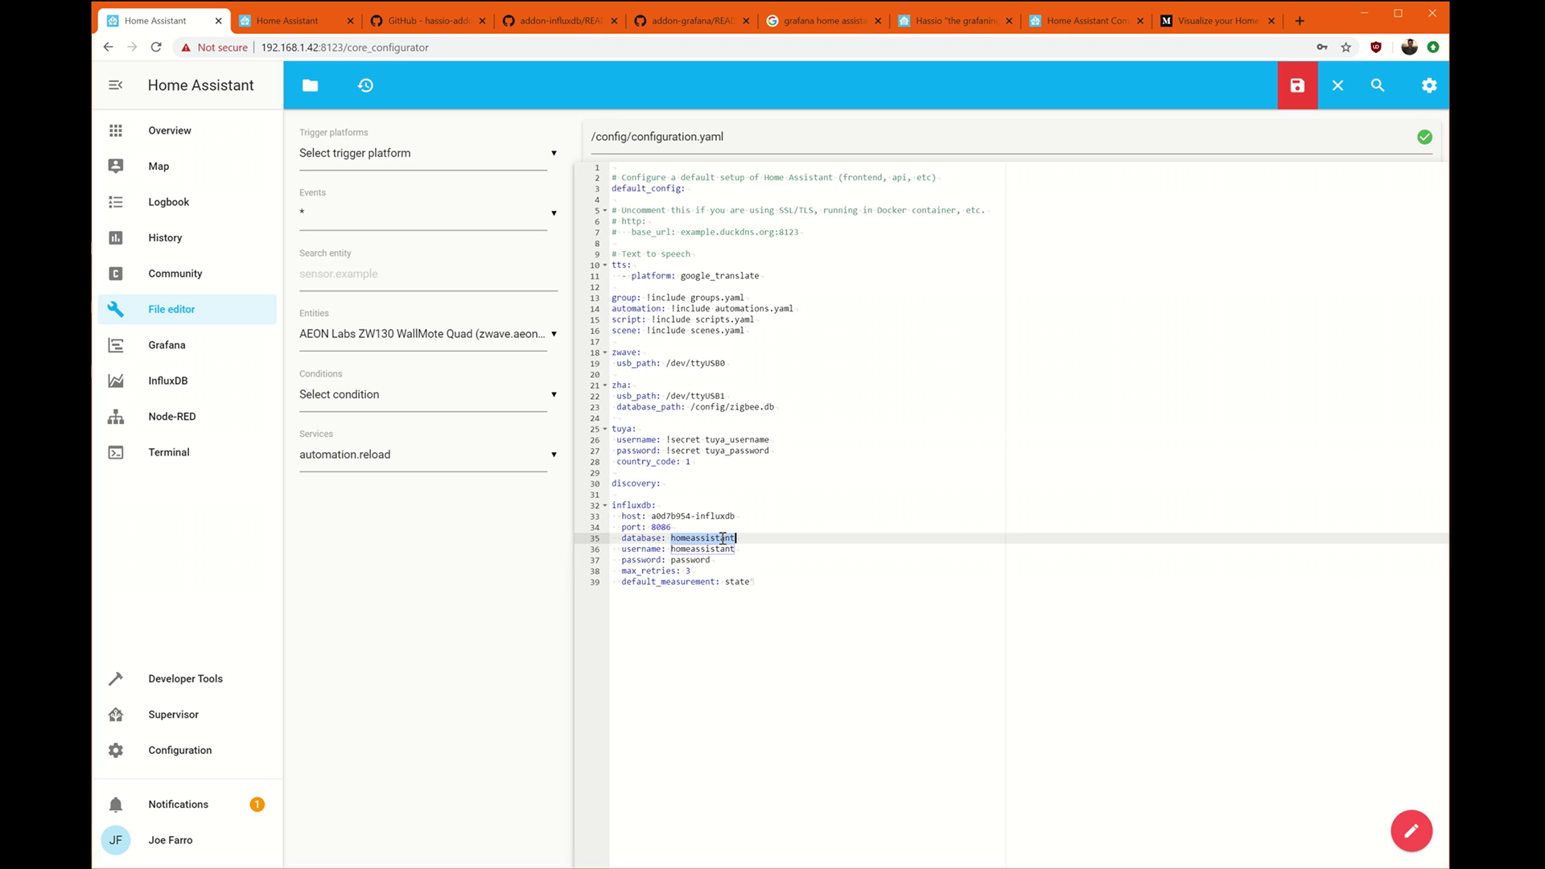
{"action": "double_click", "coordinate": [697, 552]}
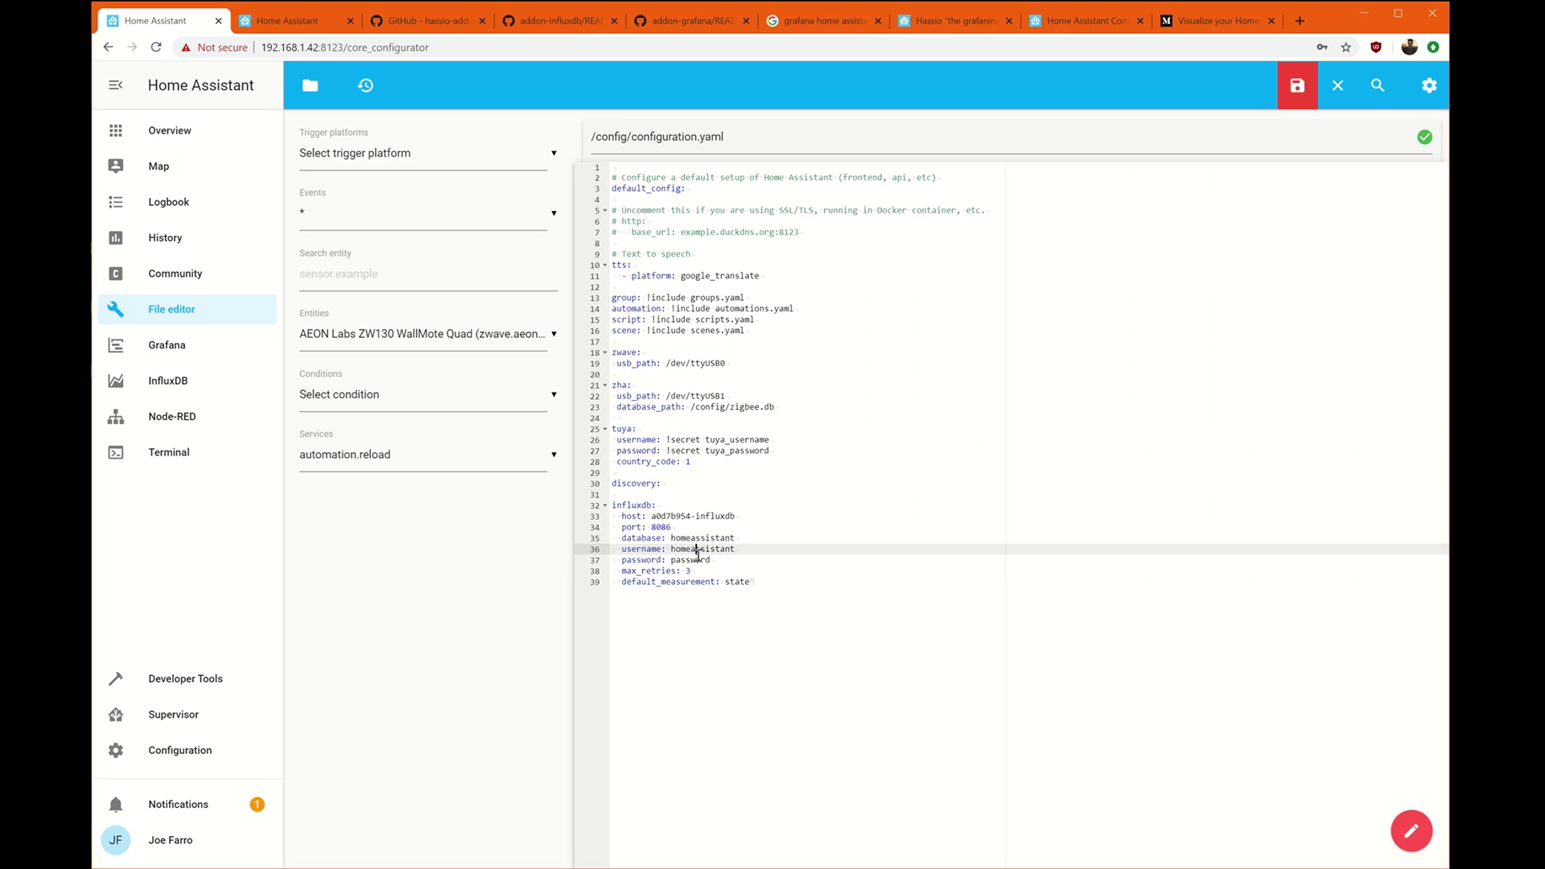
{"action": "double_click", "coordinate": [691, 560]}
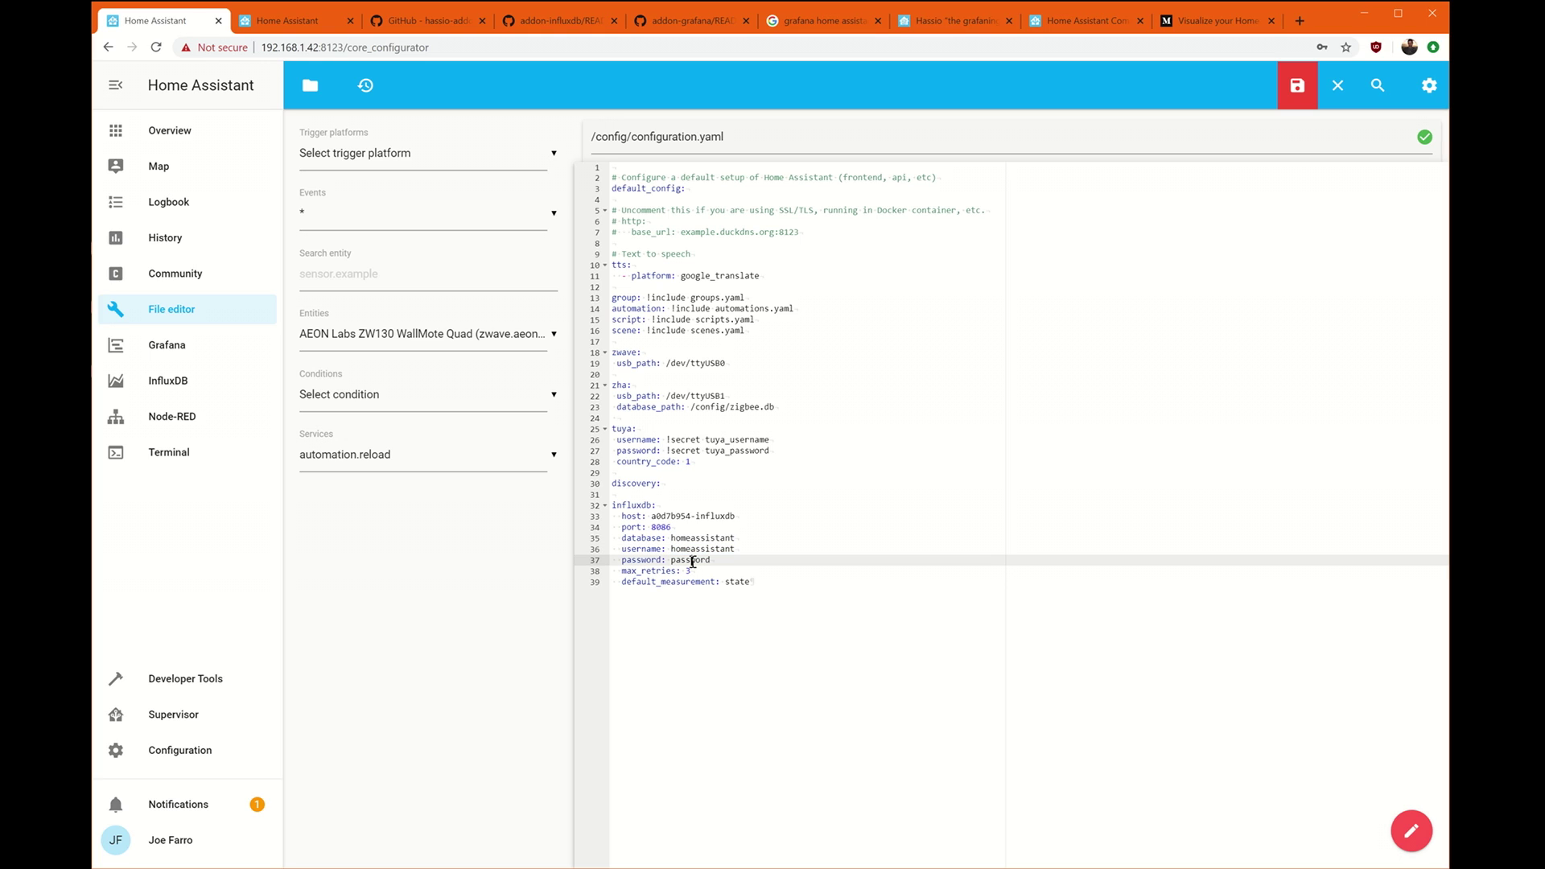
{"action": "left_click_drag", "start_coordinate": [750, 581], "coordinate": [610, 505]}
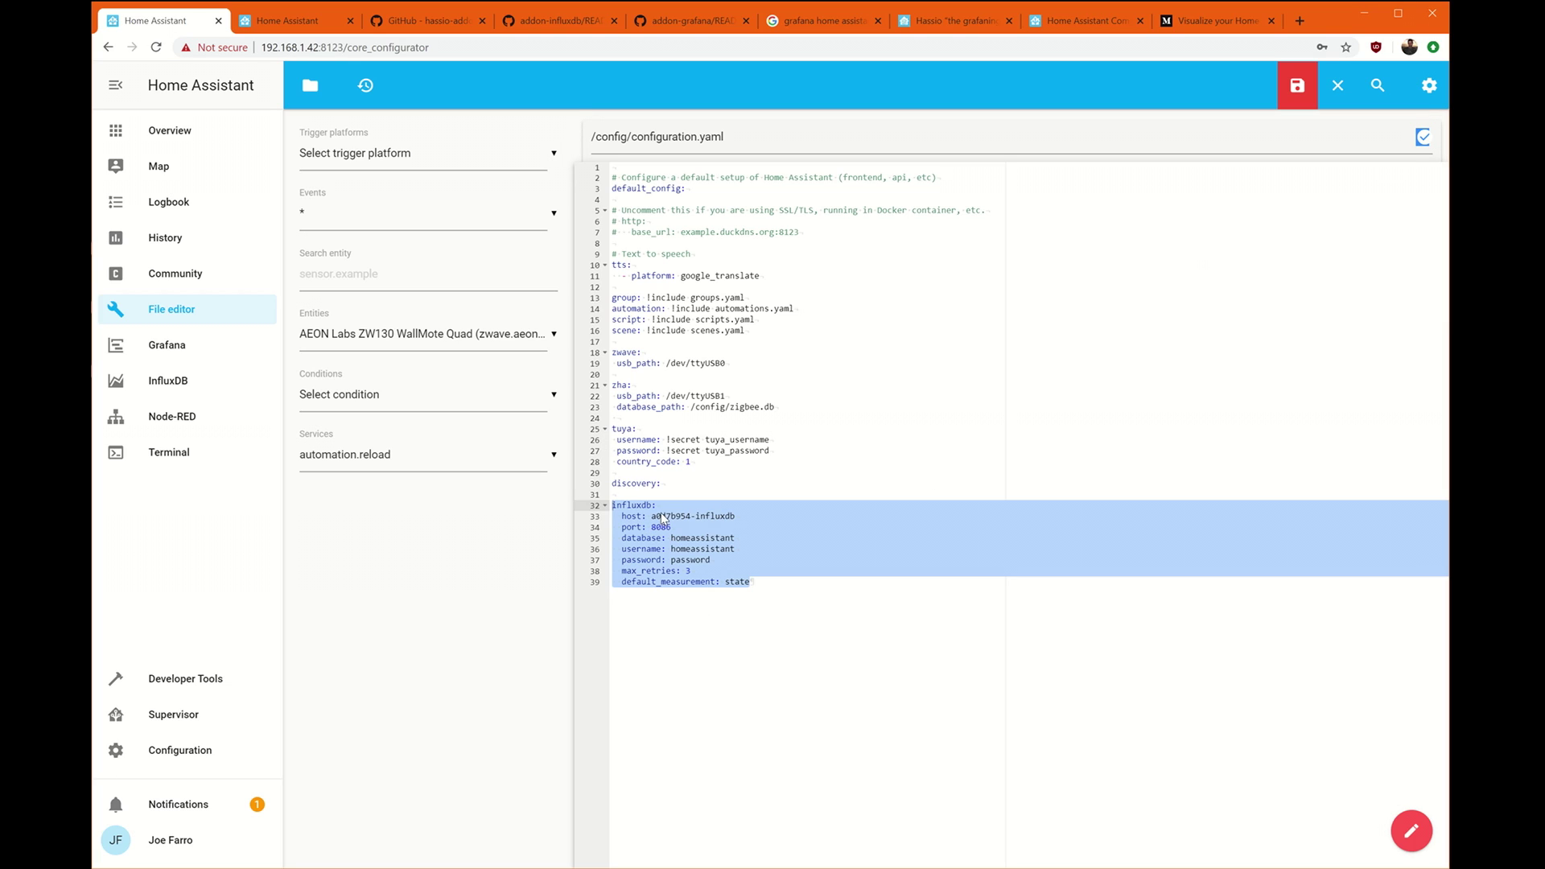
{"action": "left_click", "coordinate": [1296, 86]}
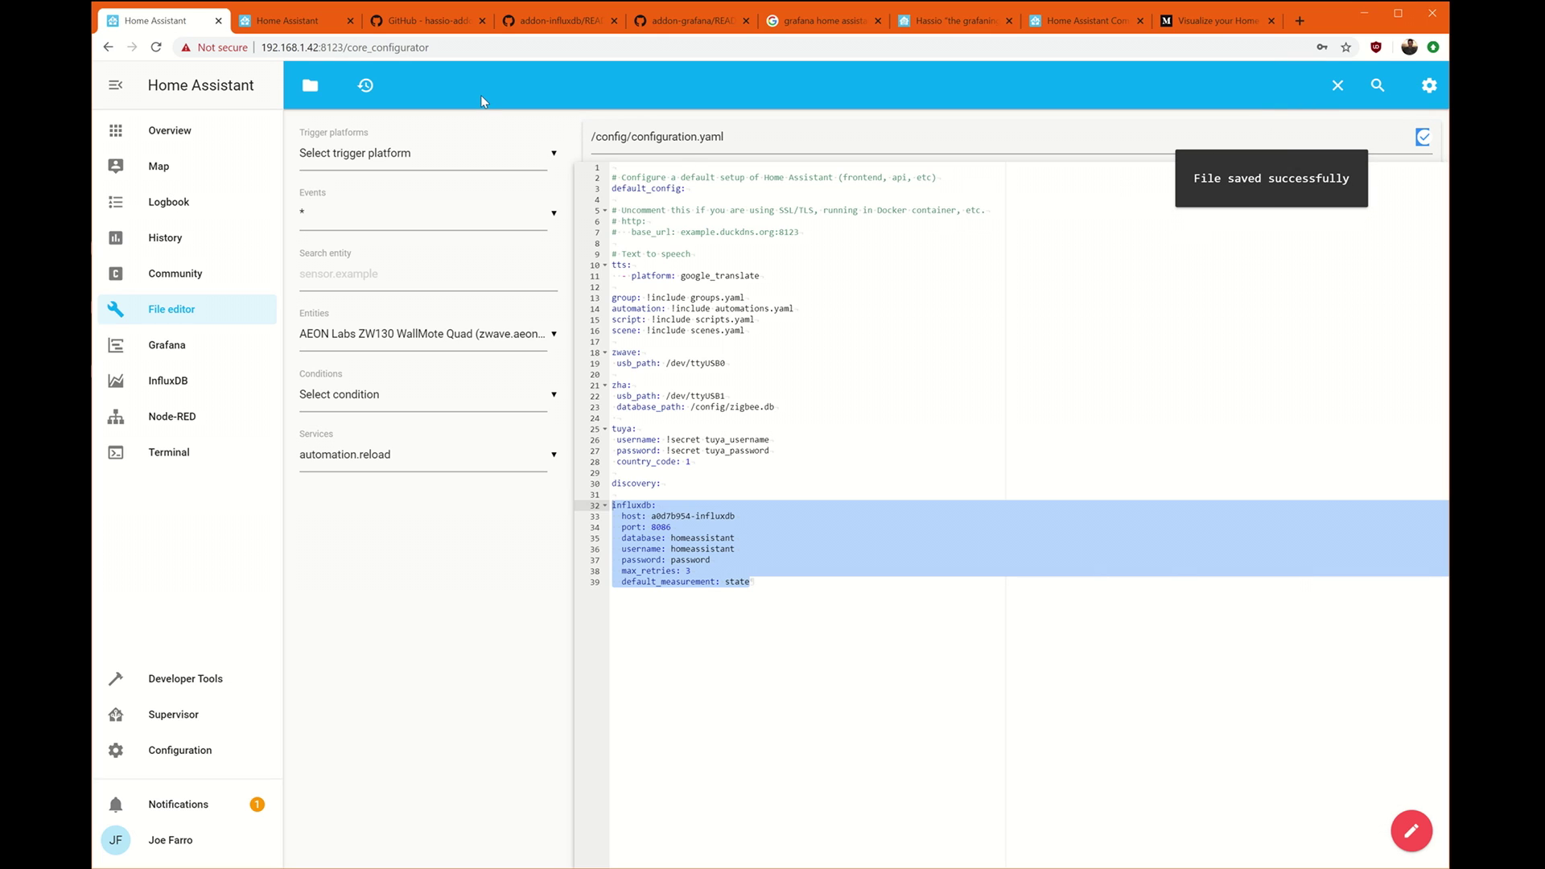
Reboot the host from Supervisor > System, then open Grafana's welcome page.
{"action": "left_click", "coordinate": [173, 714]}
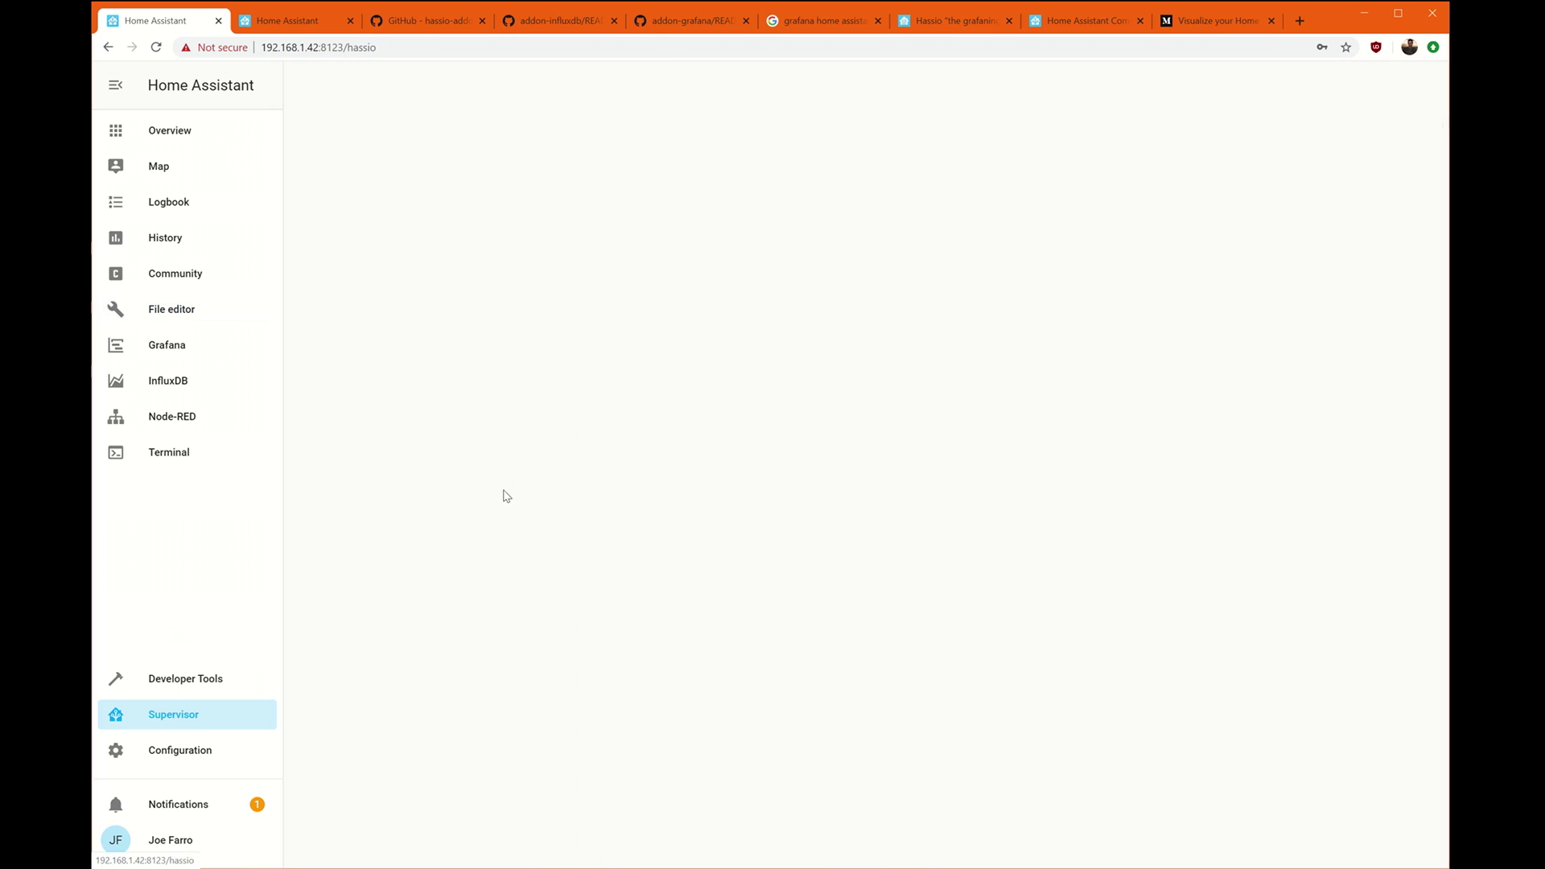
{"action": "left_click", "coordinate": [619, 127]}
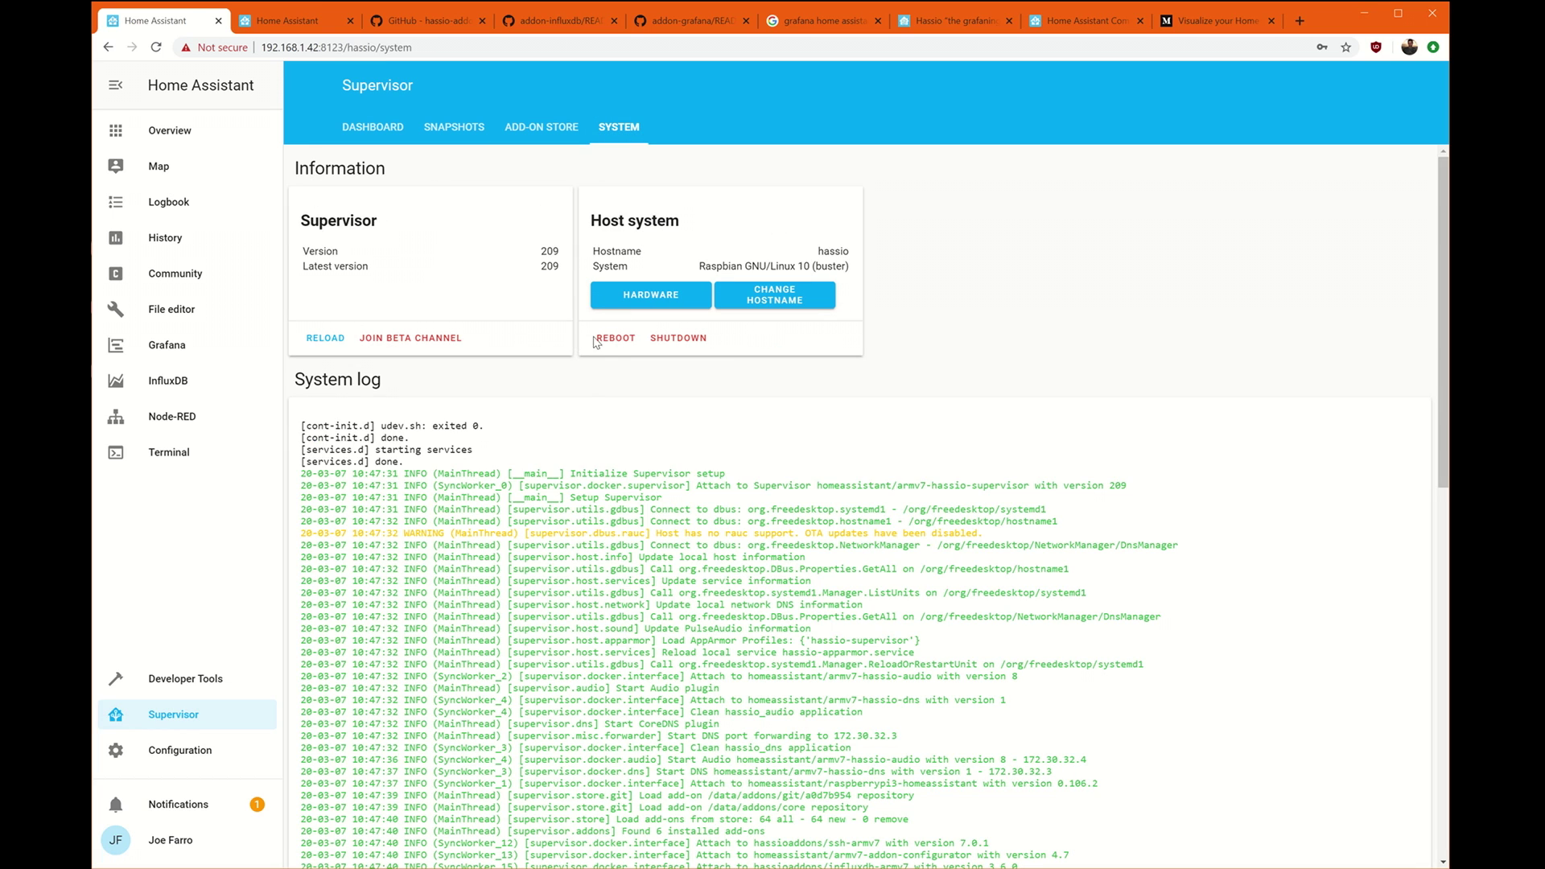
{"action": "left_click", "coordinate": [615, 338]}
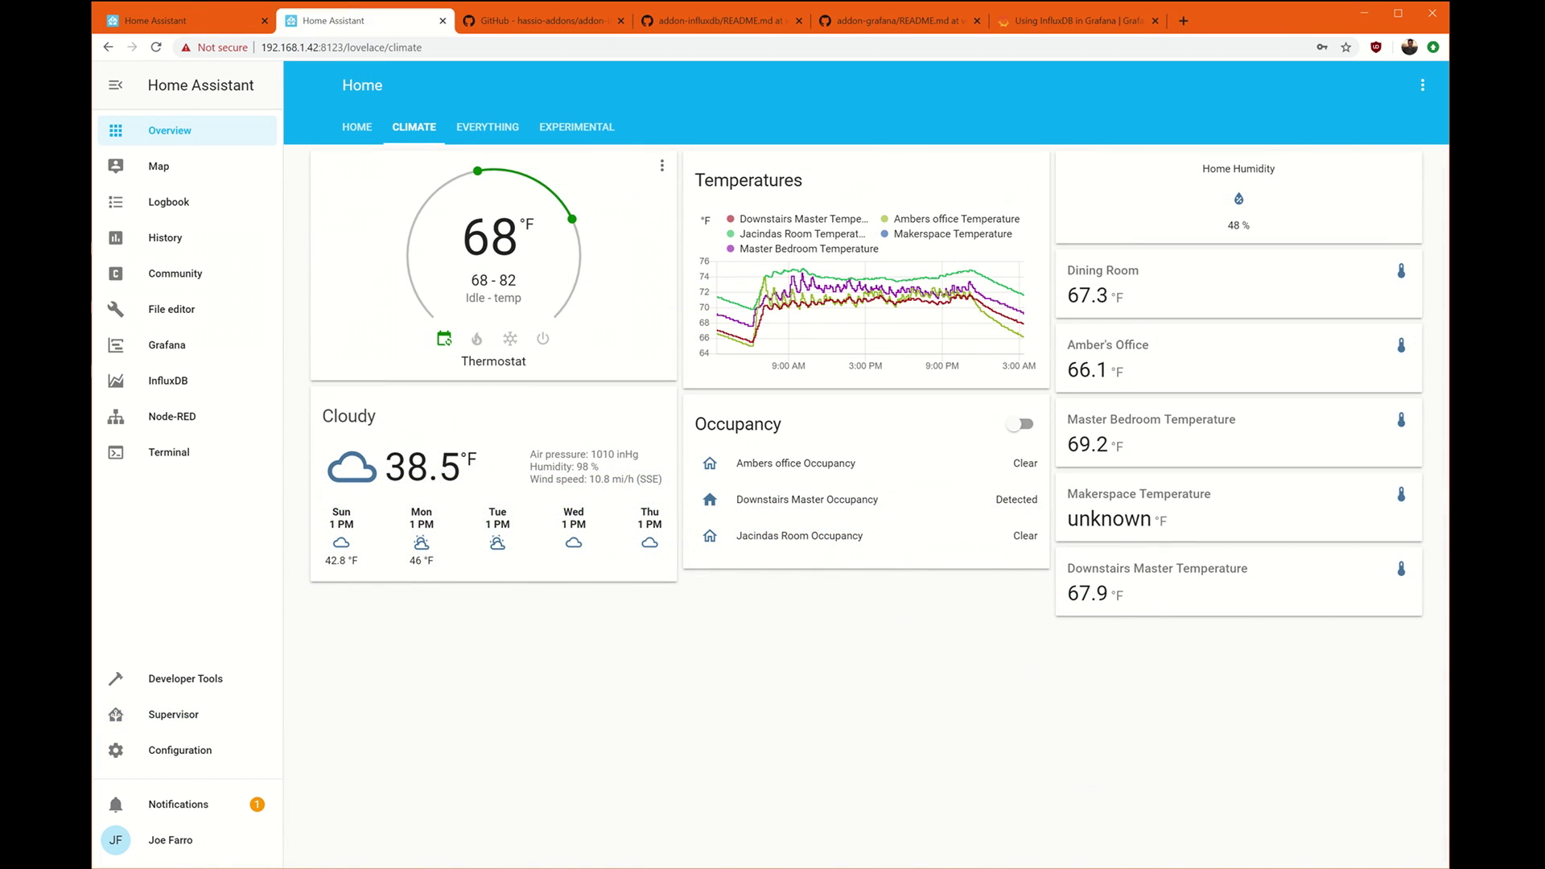
{"action": "left_click", "coordinate": [181, 356]}
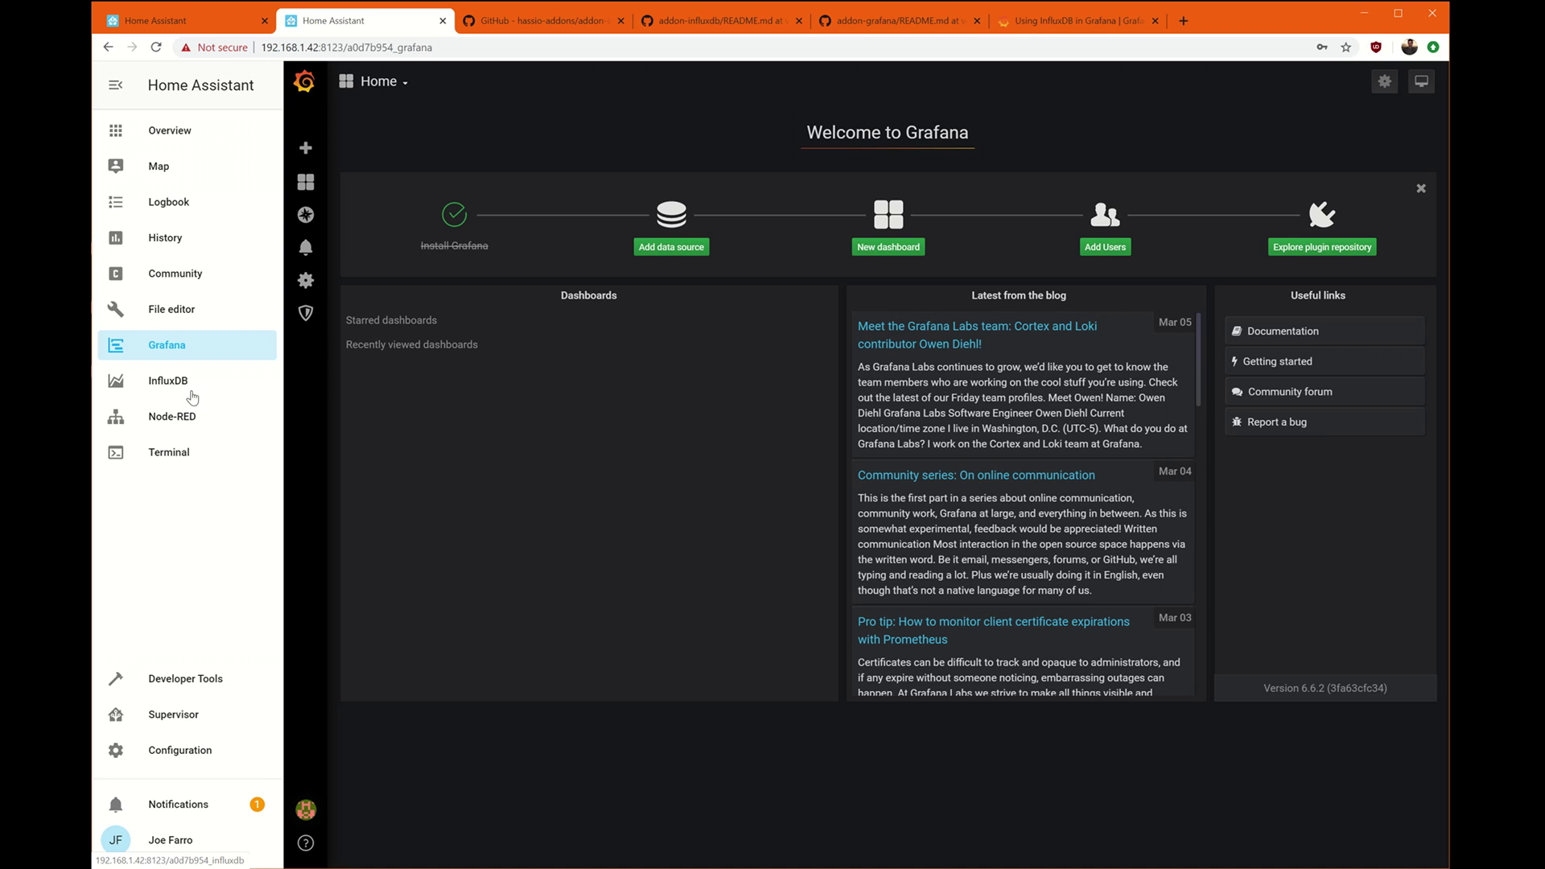
{"action": "left_click", "coordinate": [652, 244]}
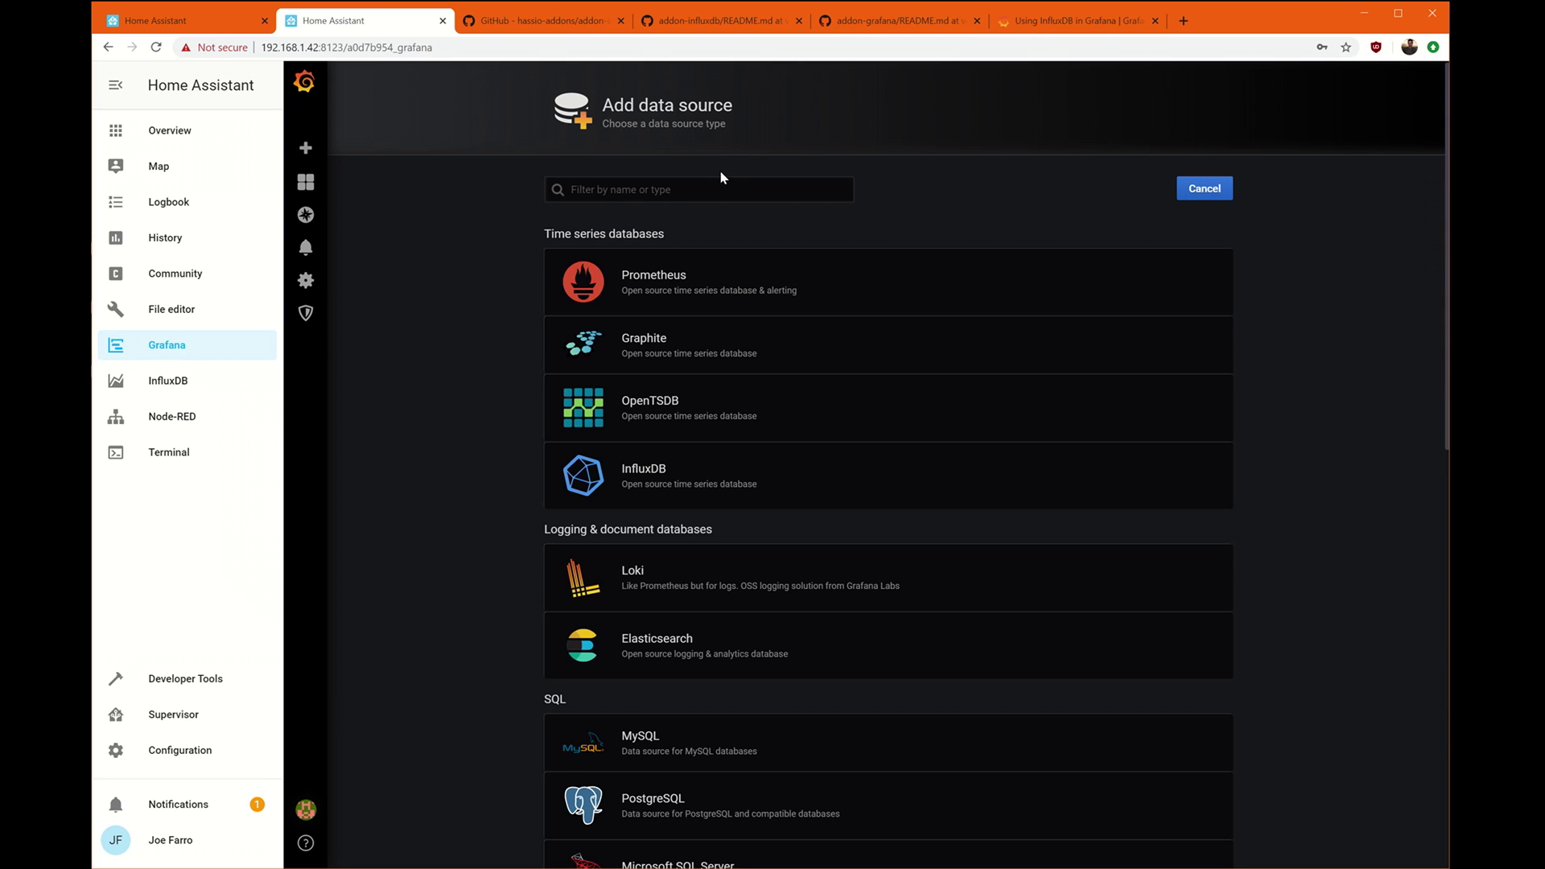
{"action": "type", "text": "influx"}
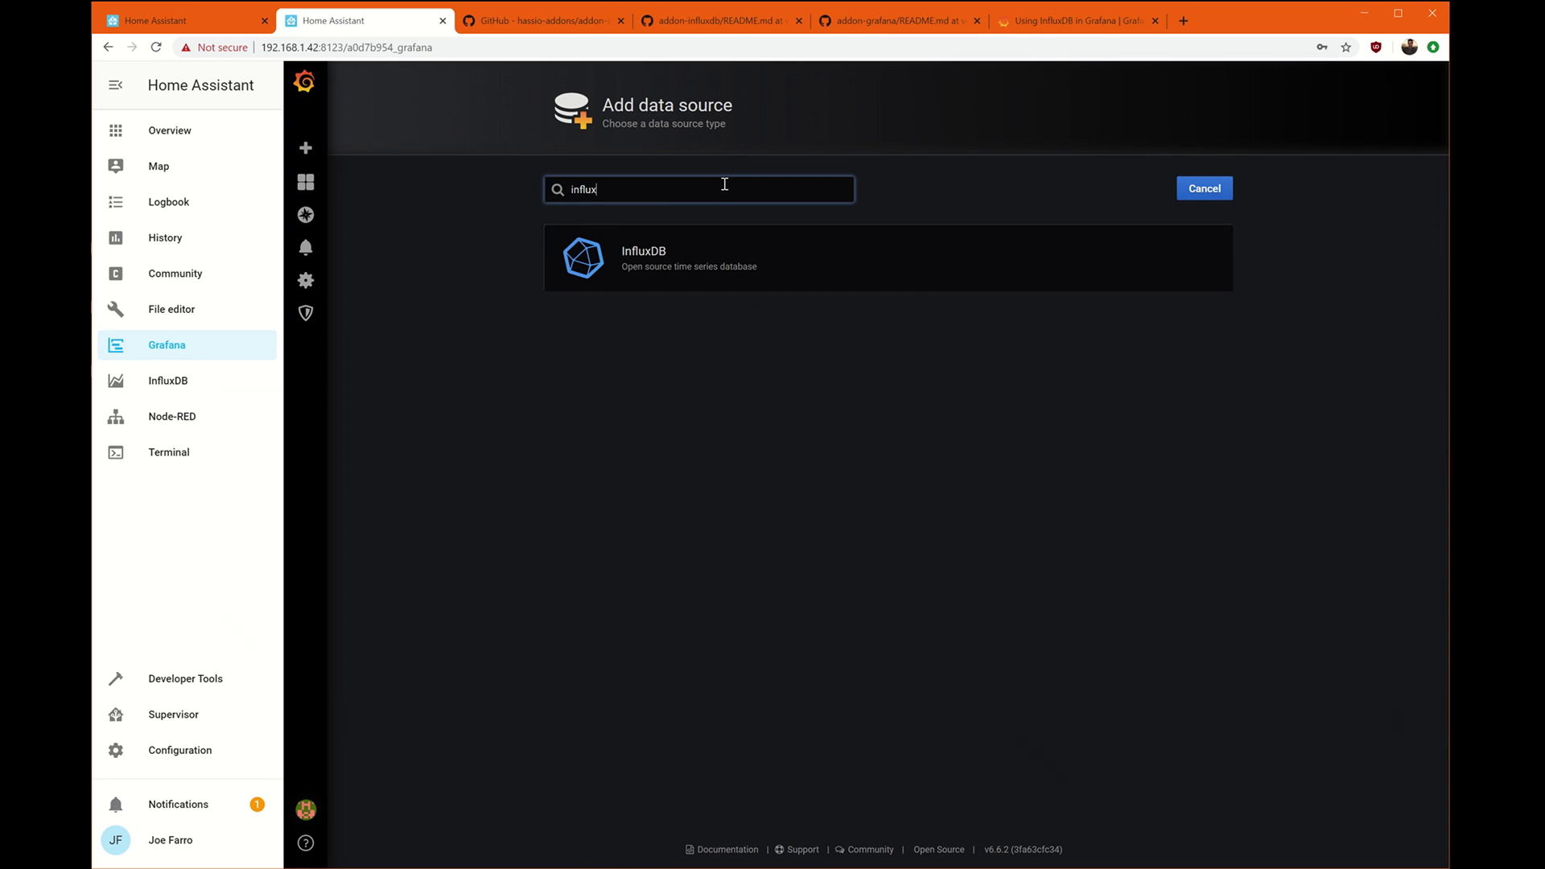
{"action": "left_click", "coordinate": [666, 273]}
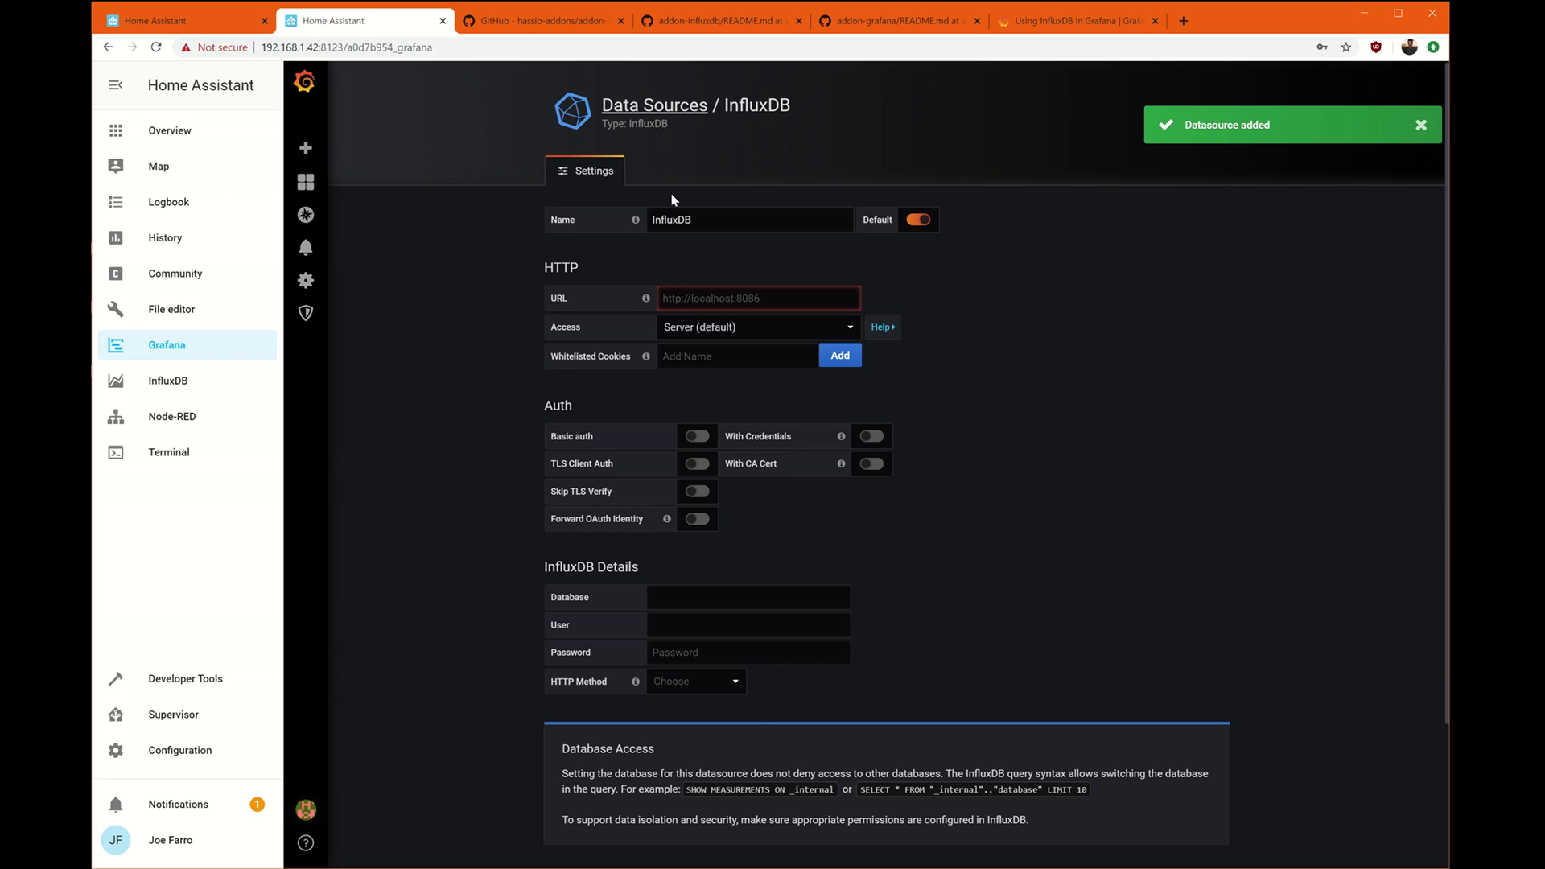
{"action": "double_click", "coordinate": [785, 223]}
{"action": "type", "text": "Home Assistant"}
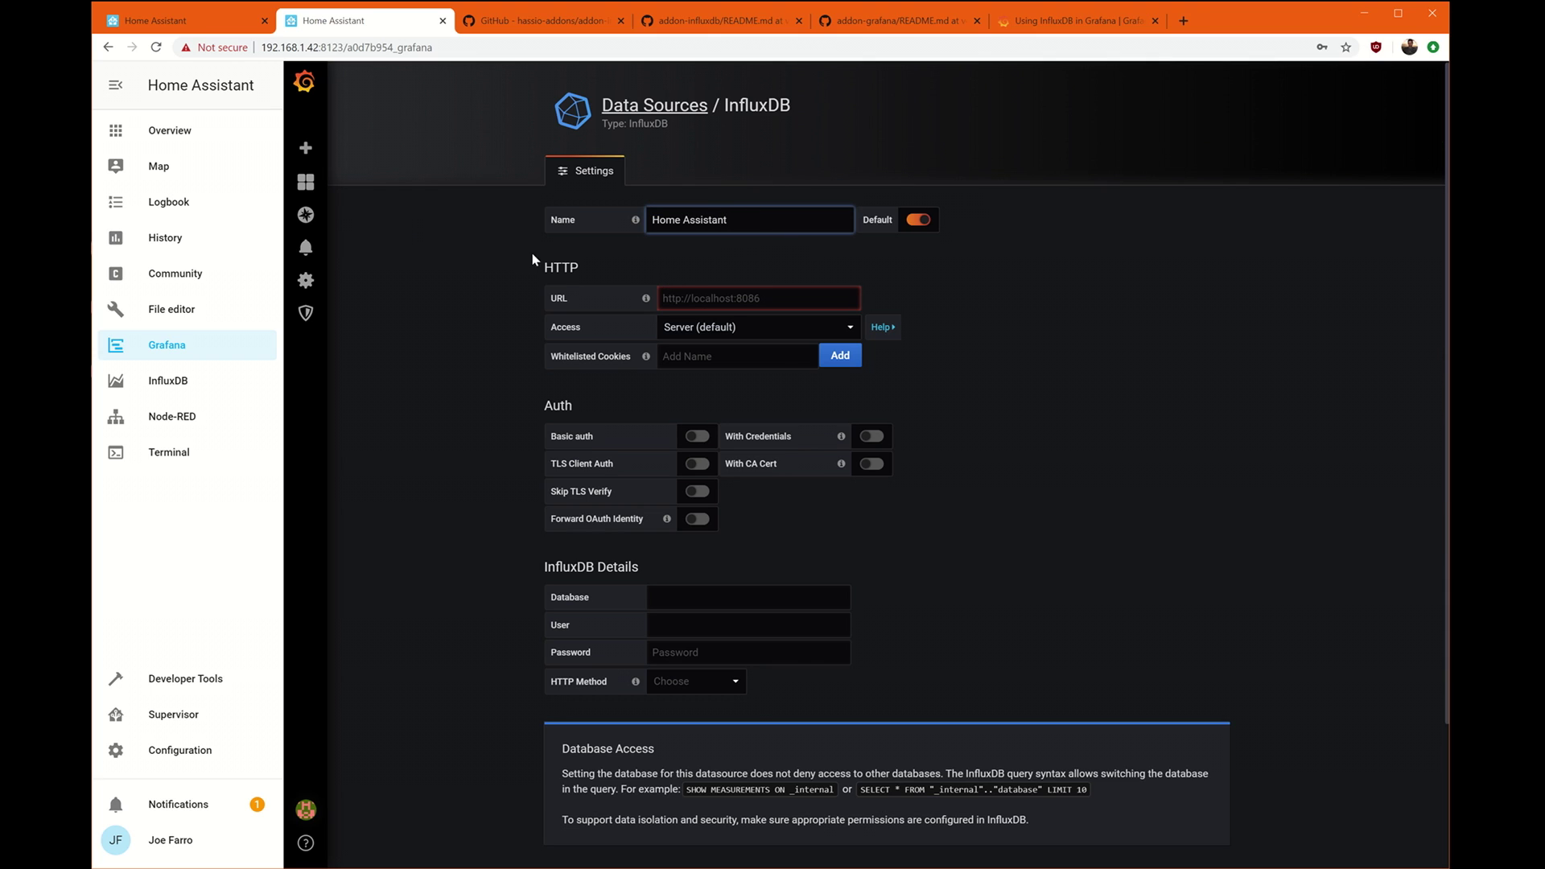
{"action": "left_click", "coordinate": [796, 294]}
{"action": "type", "text": "http"}
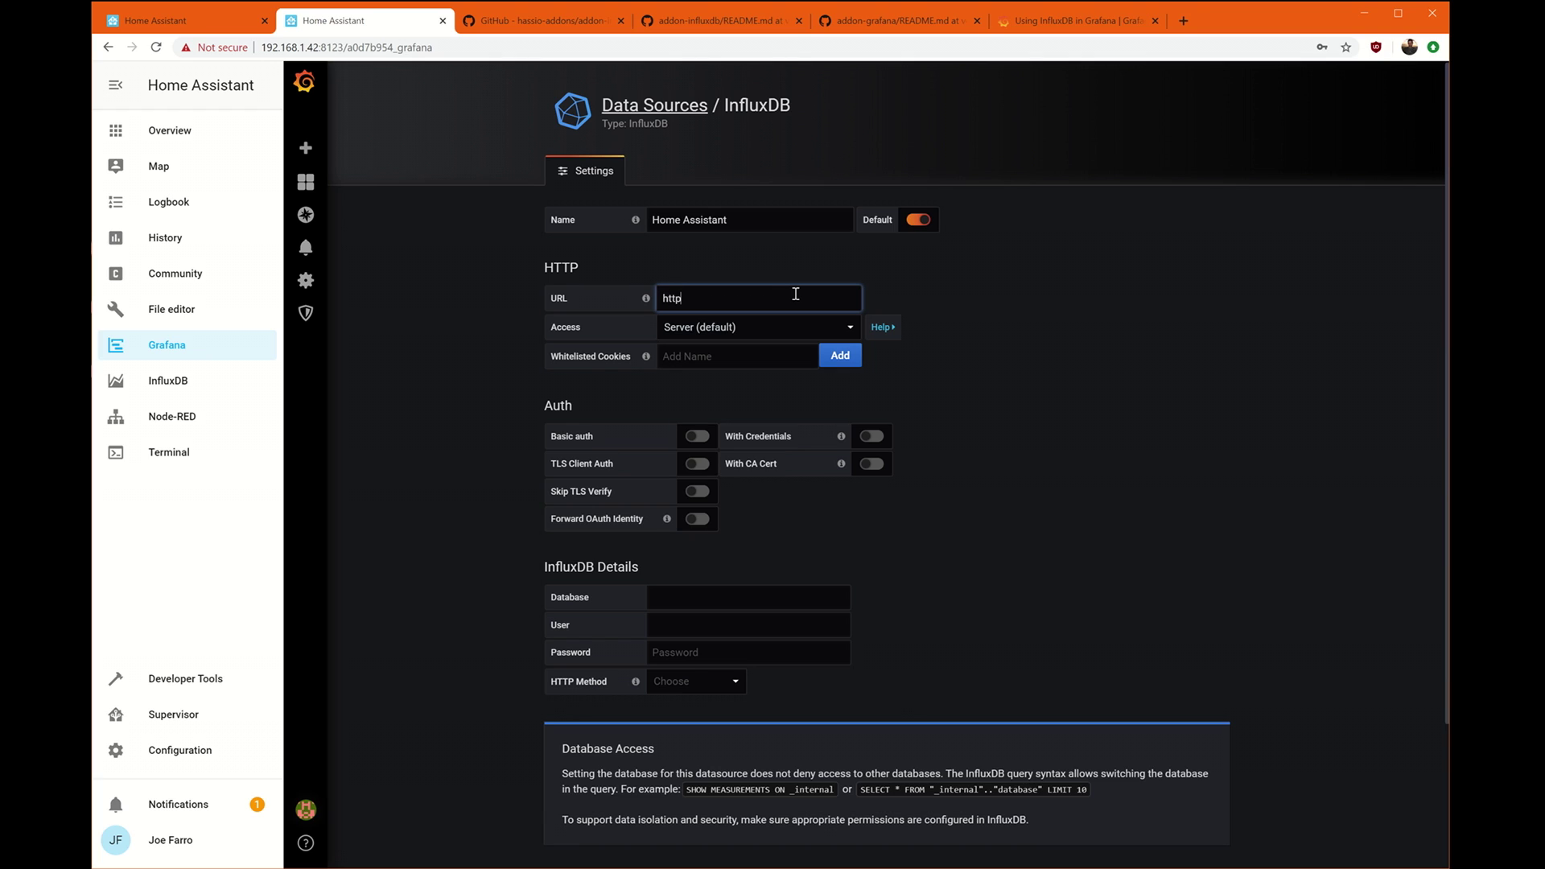
{"action": "type", "text": "://"}
{"action": "type", "text": "a0d7b954-influxdb"}
{"action": "left_click", "coordinate": [789, 324]}
{"action": "left_click", "coordinate": [774, 326]}
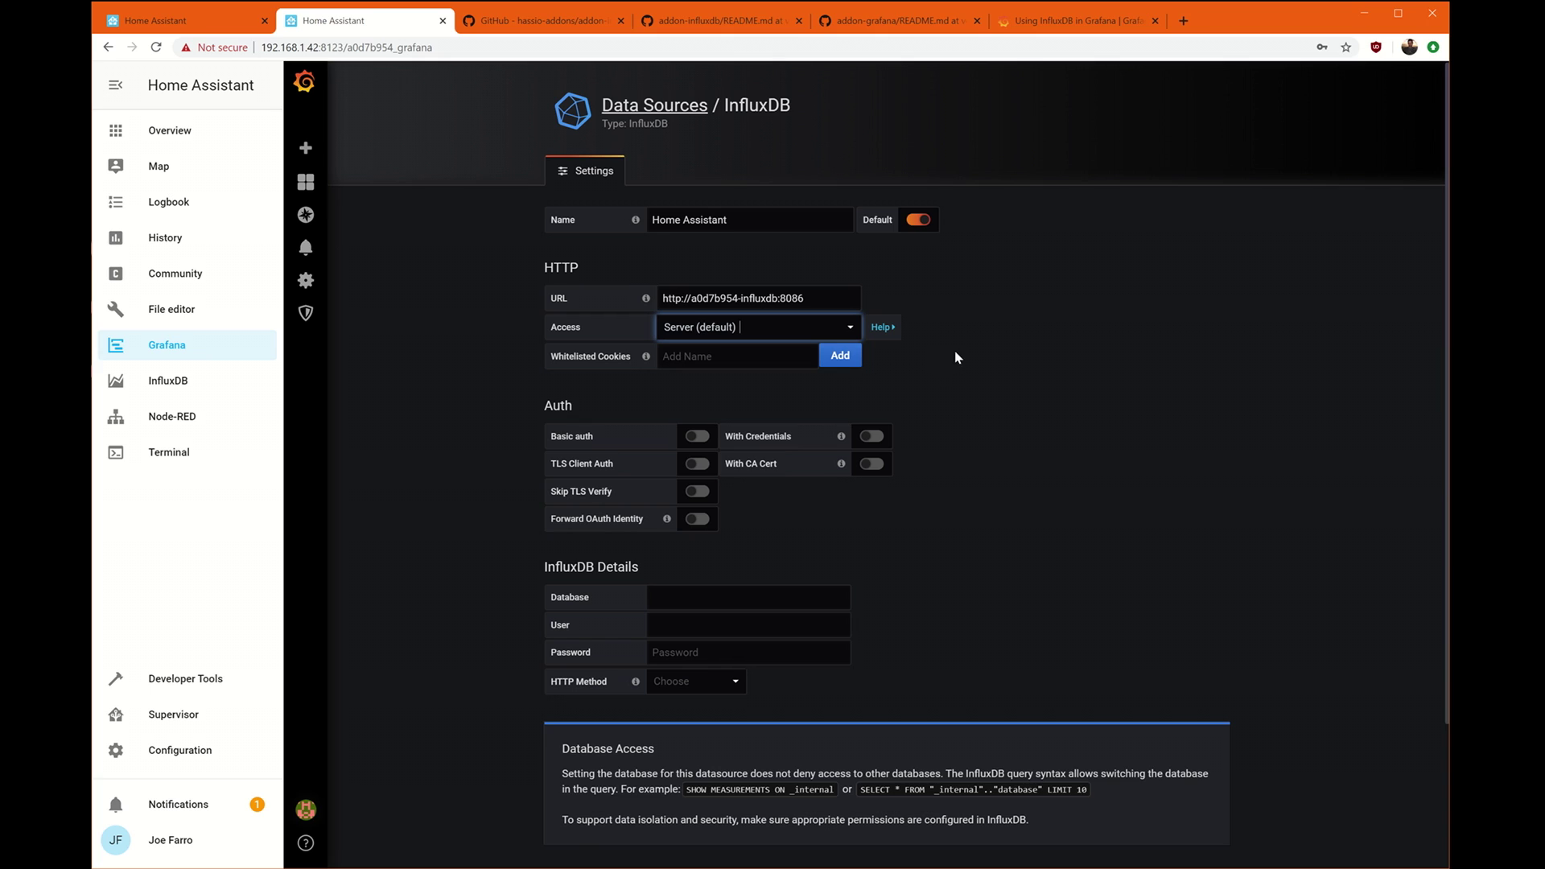
Set the database to homeassistant with the saved user login, then save and test it.
{"action": "scroll", "coordinate": [829, 413], "scroll_direction": "down", "scroll_amount": 2}
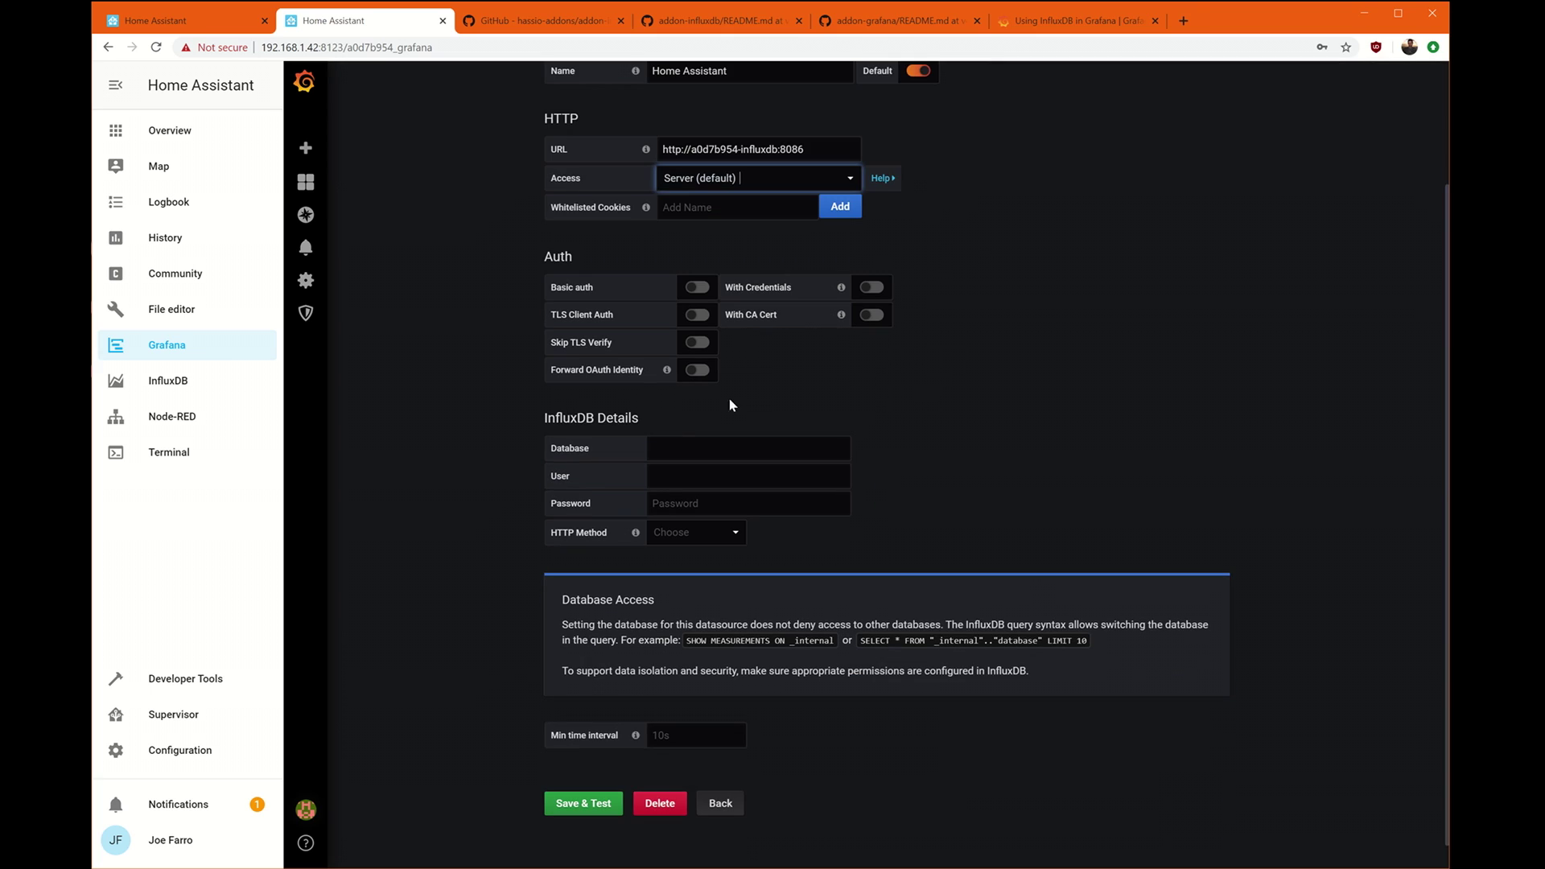
{"action": "left_click", "coordinate": [665, 444]}
{"action": "type", "text": "homeass"}
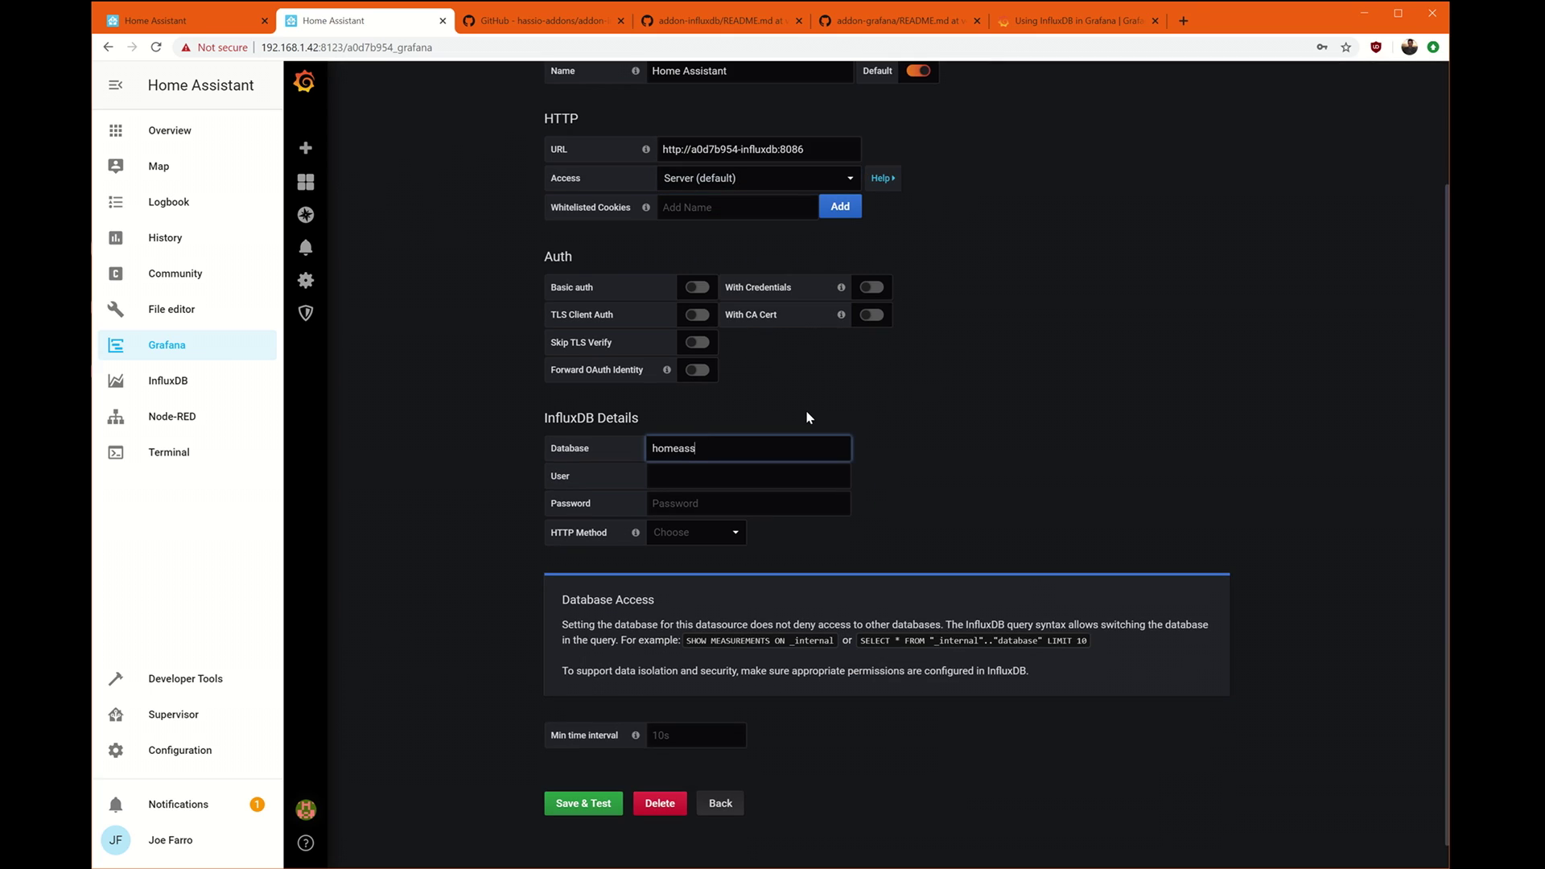
{"action": "type", "text": "istant"}
{"action": "left_click", "coordinate": [788, 474]}
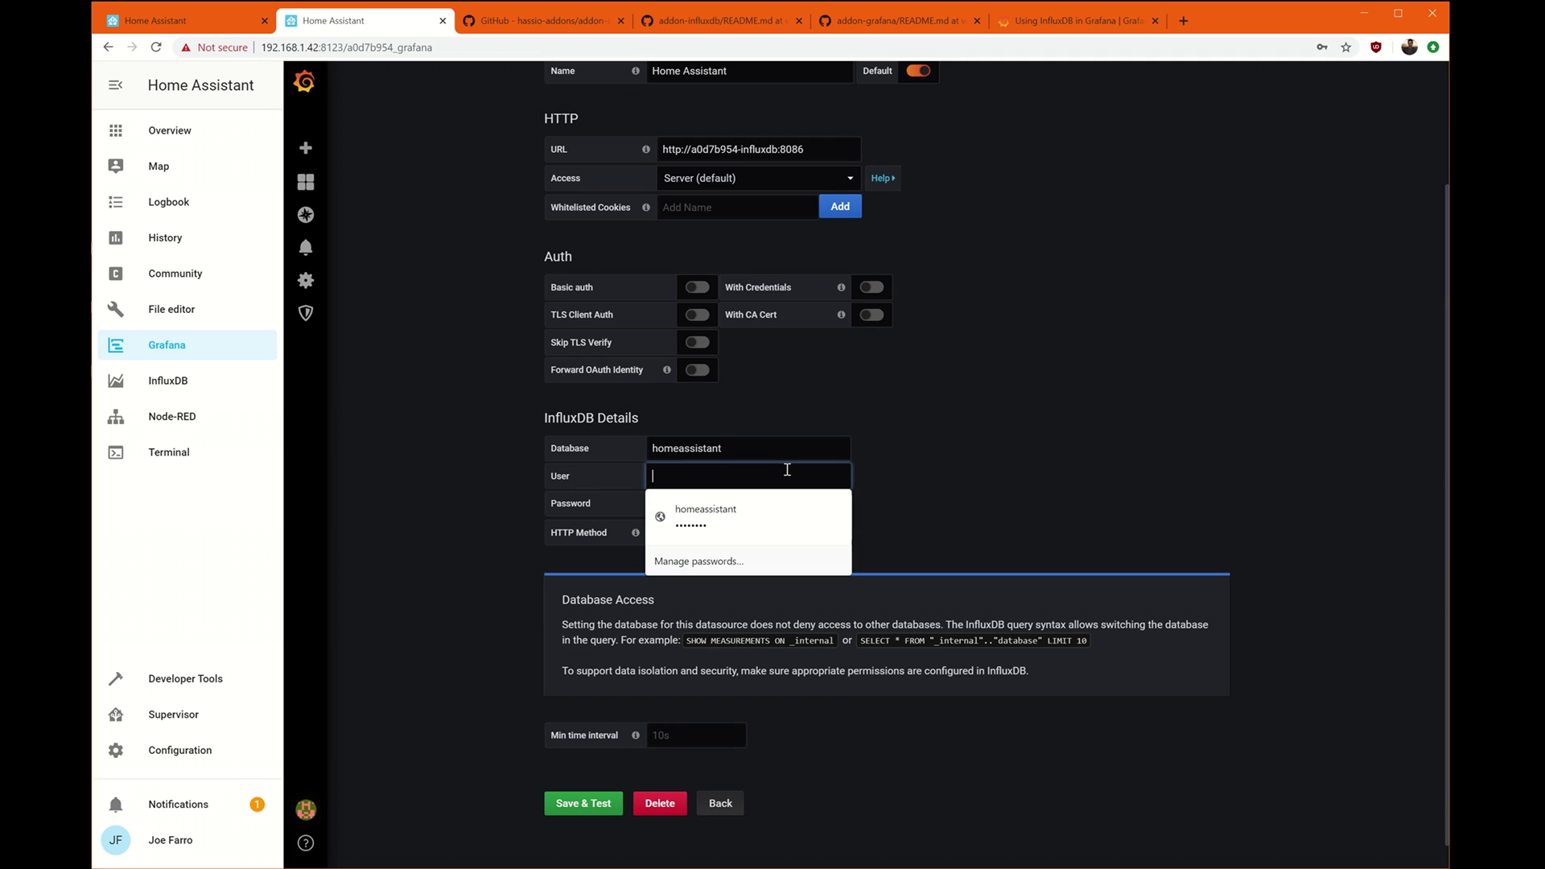
{"action": "left_click", "coordinate": [765, 507]}
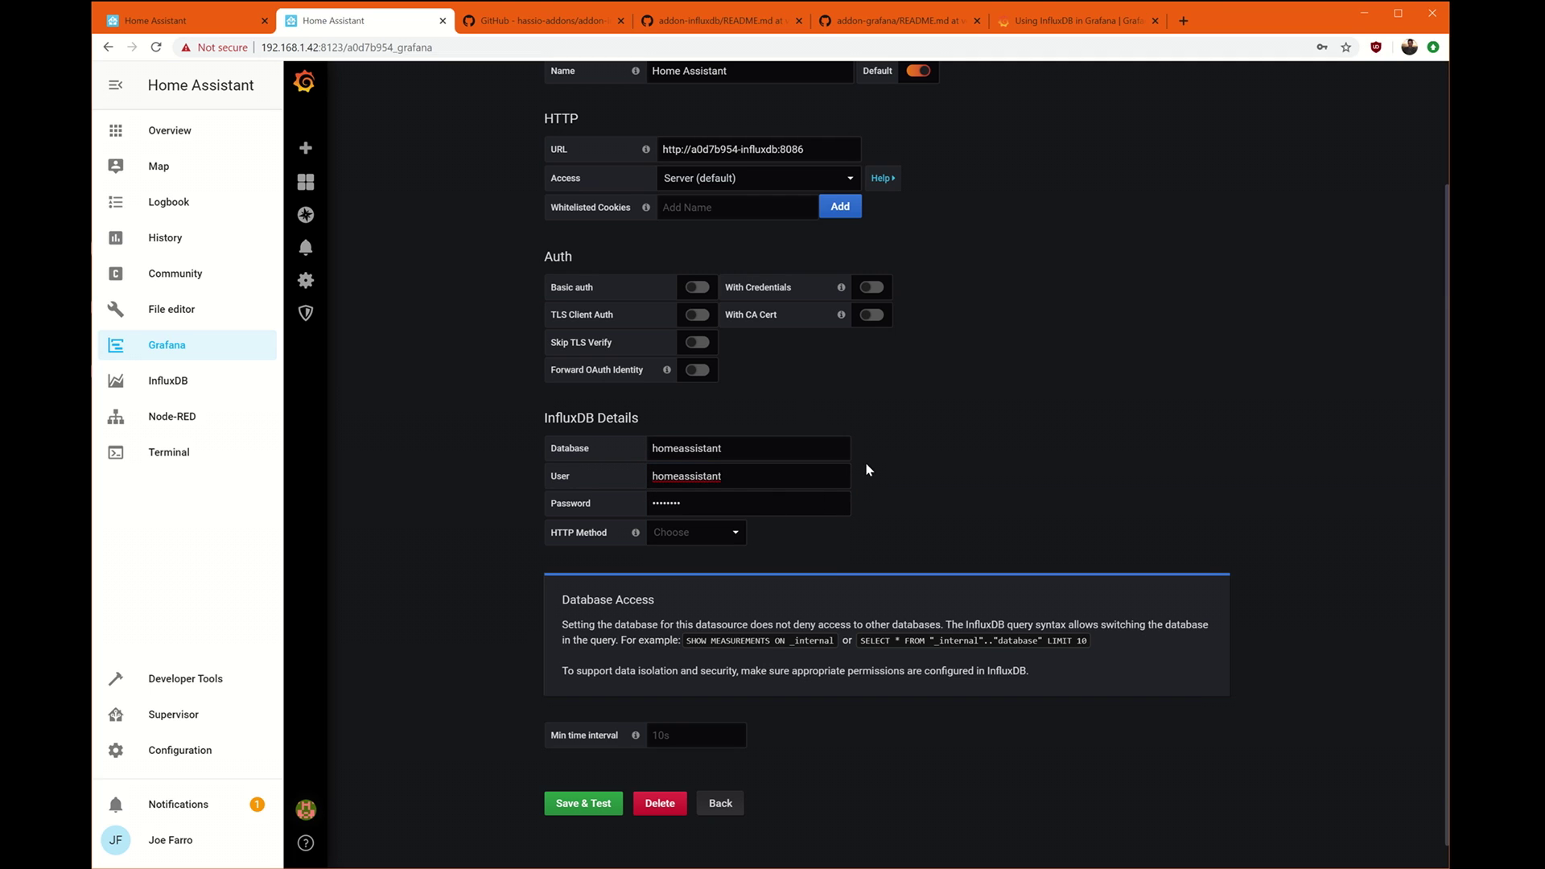
{"action": "scroll", "coordinate": [1059, 513], "scroll_direction": "down", "scroll_amount": 1}
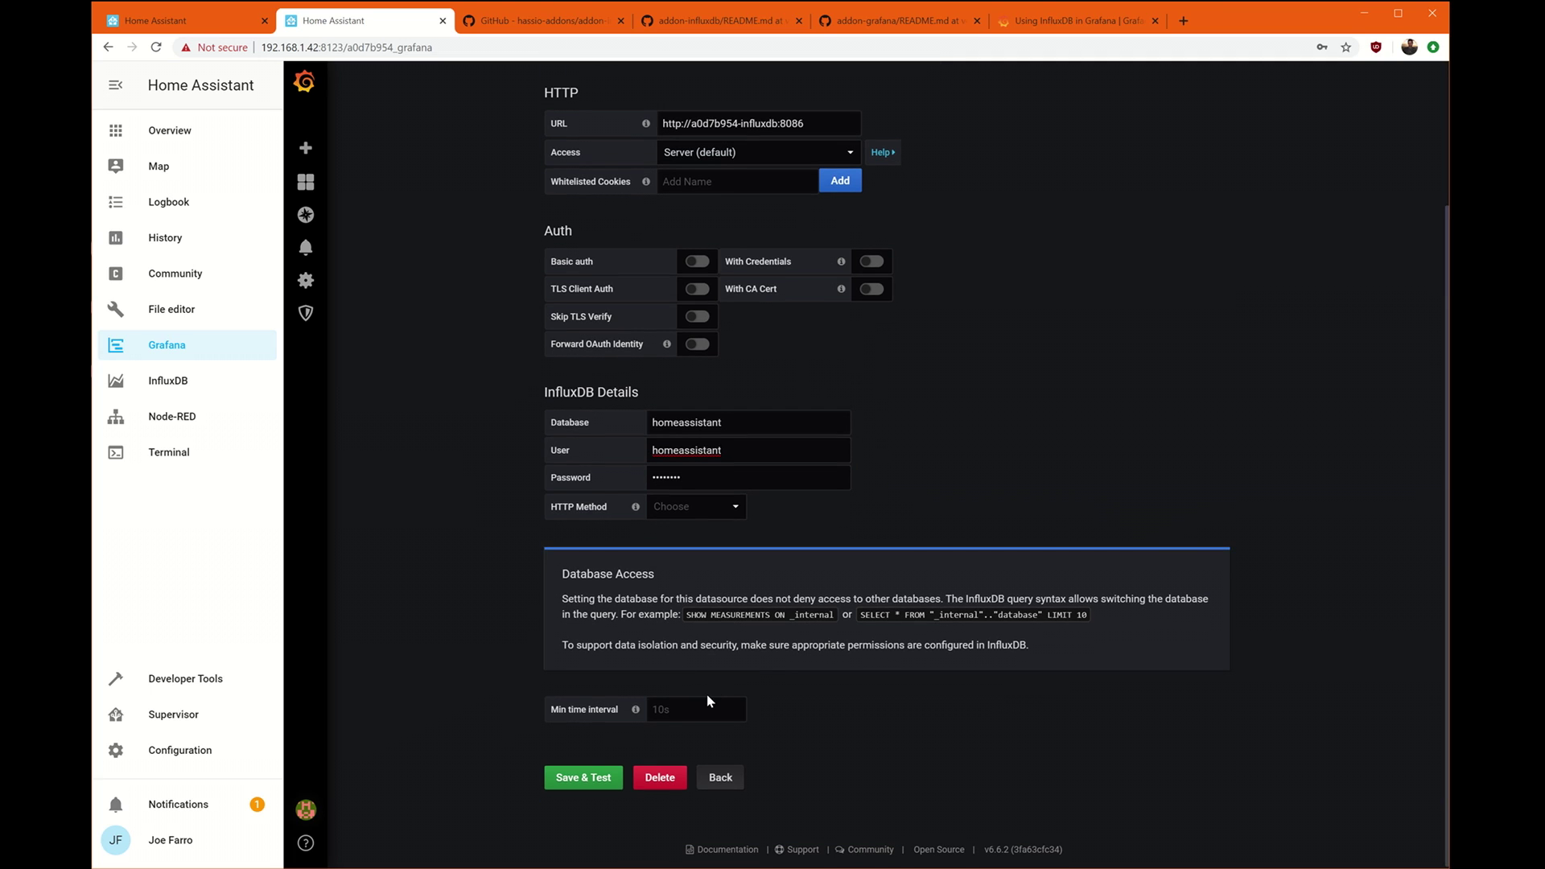
{"action": "left_click", "coordinate": [621, 774]}
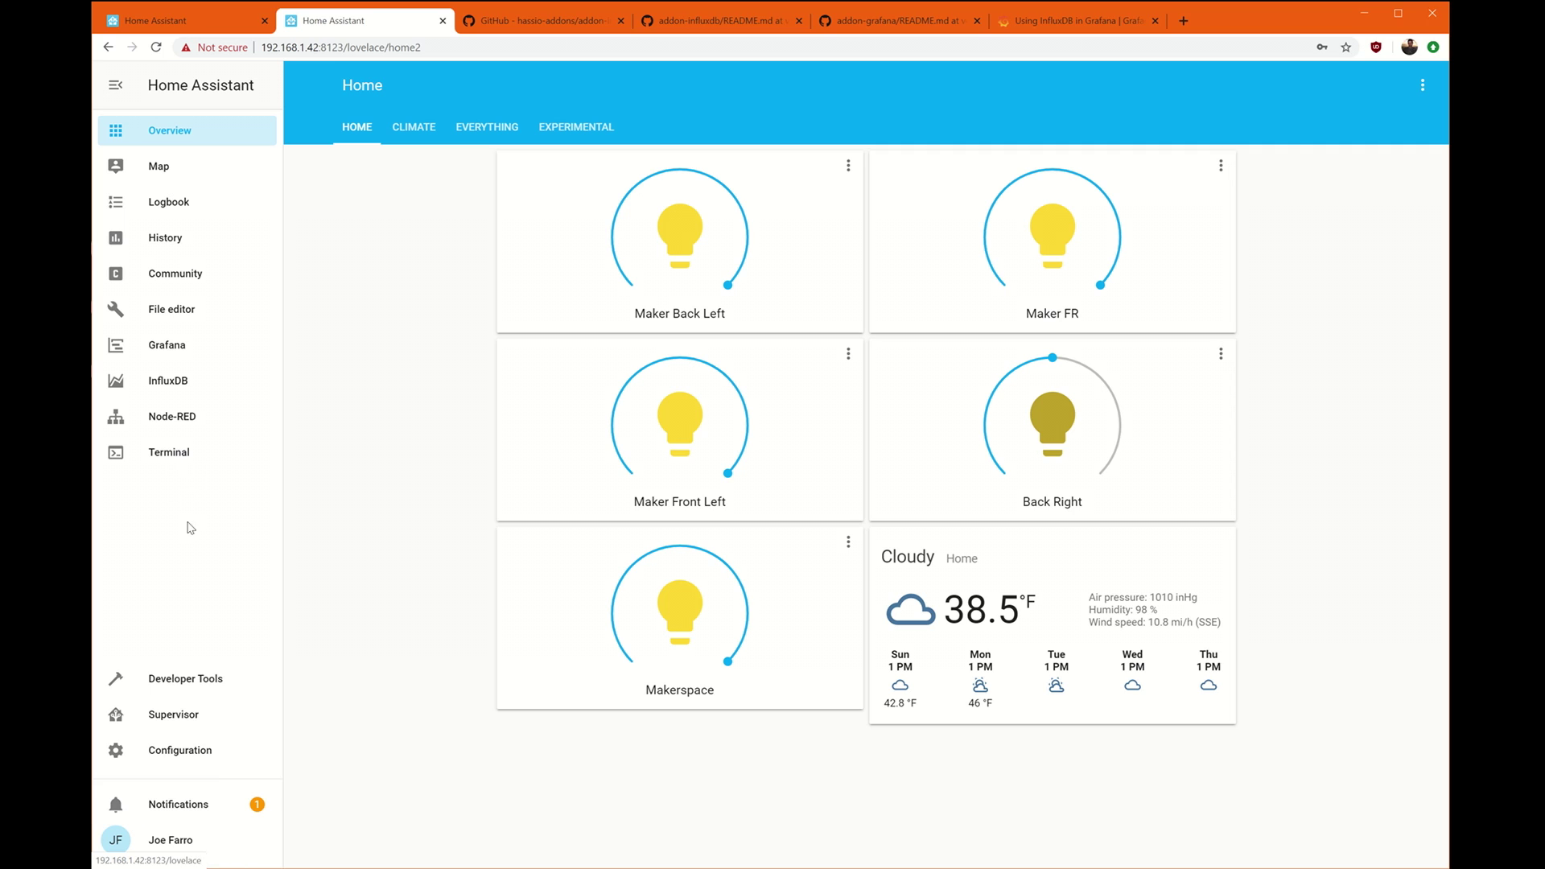
Set sensor.home_humidity's state to 48 from the Developer Tools States page.
{"action": "left_click", "coordinate": [197, 690]}
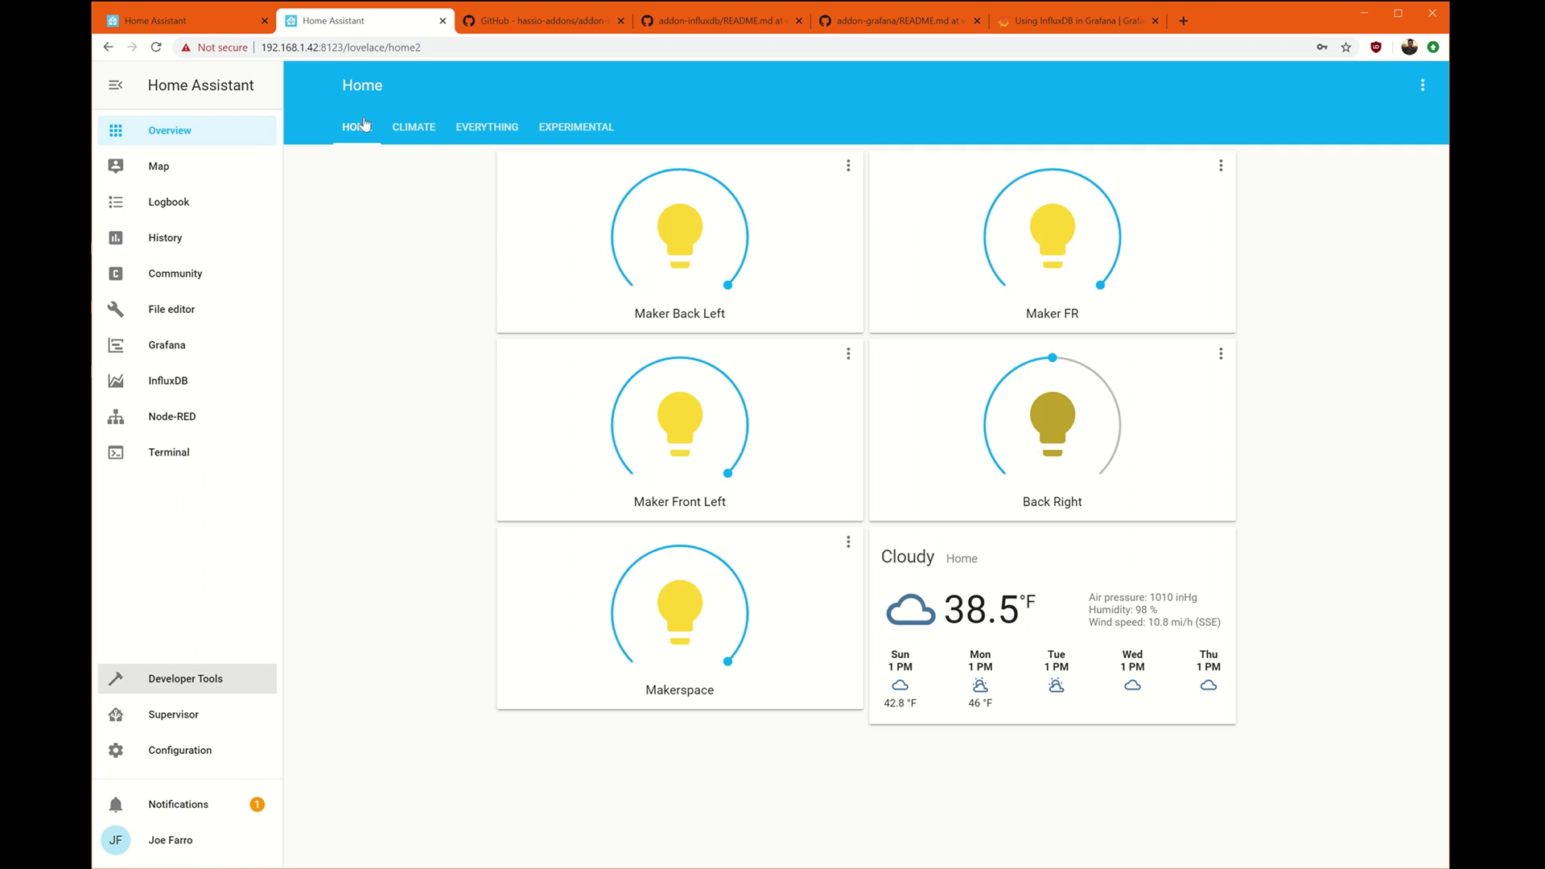
{"action": "left_click", "coordinate": [188, 678]}
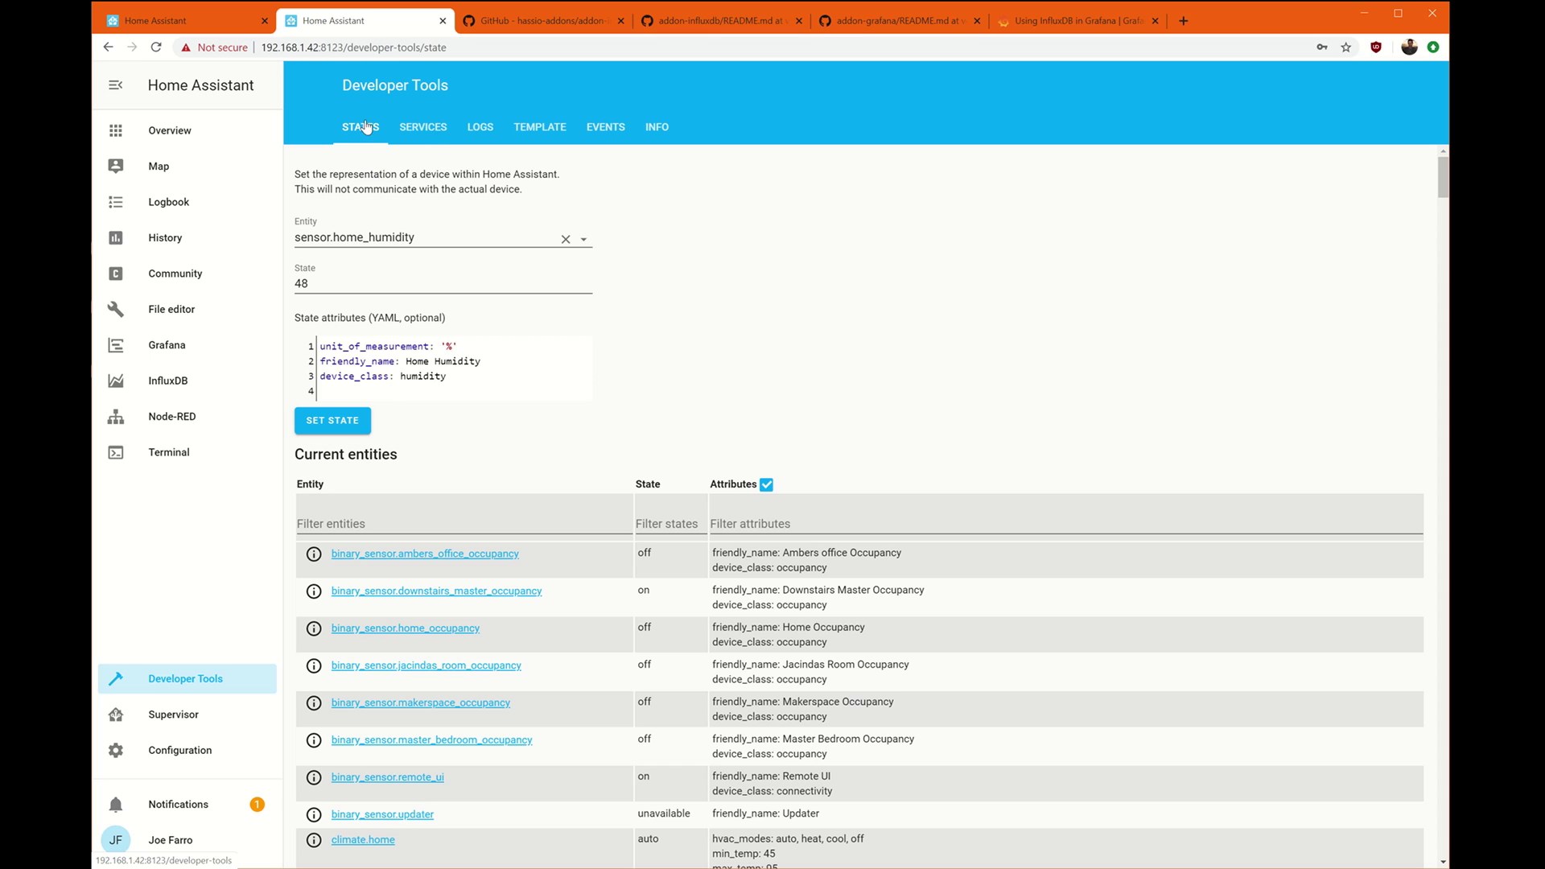
{"action": "left_click", "coordinate": [450, 237]}
{"action": "double_click", "coordinate": [583, 239]}
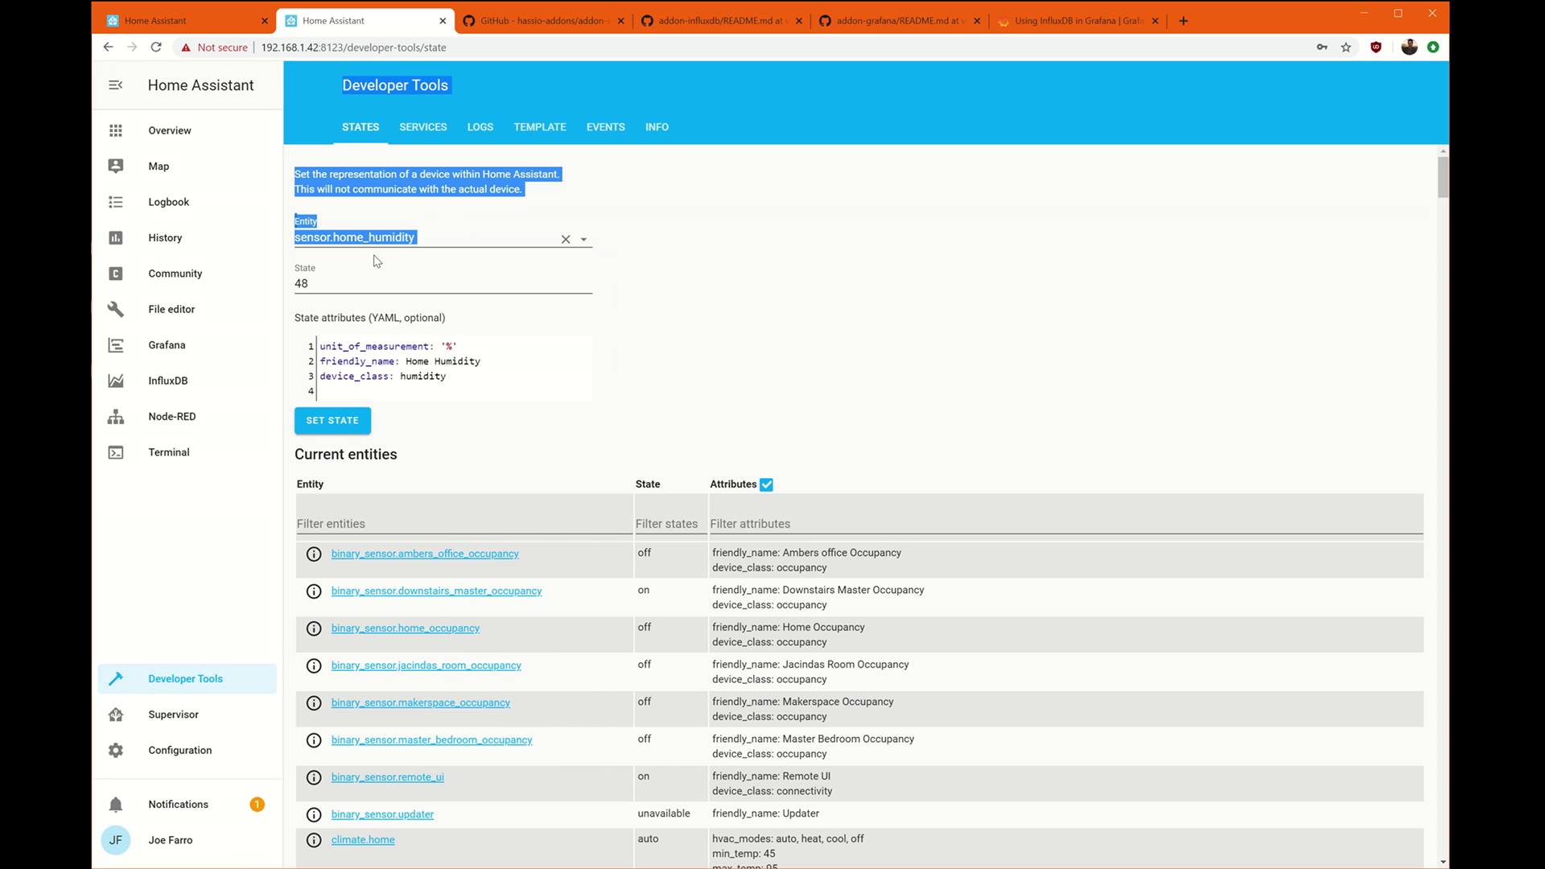
{"action": "left_click", "coordinate": [448, 238]}
{"action": "key", "text": "Escape"}
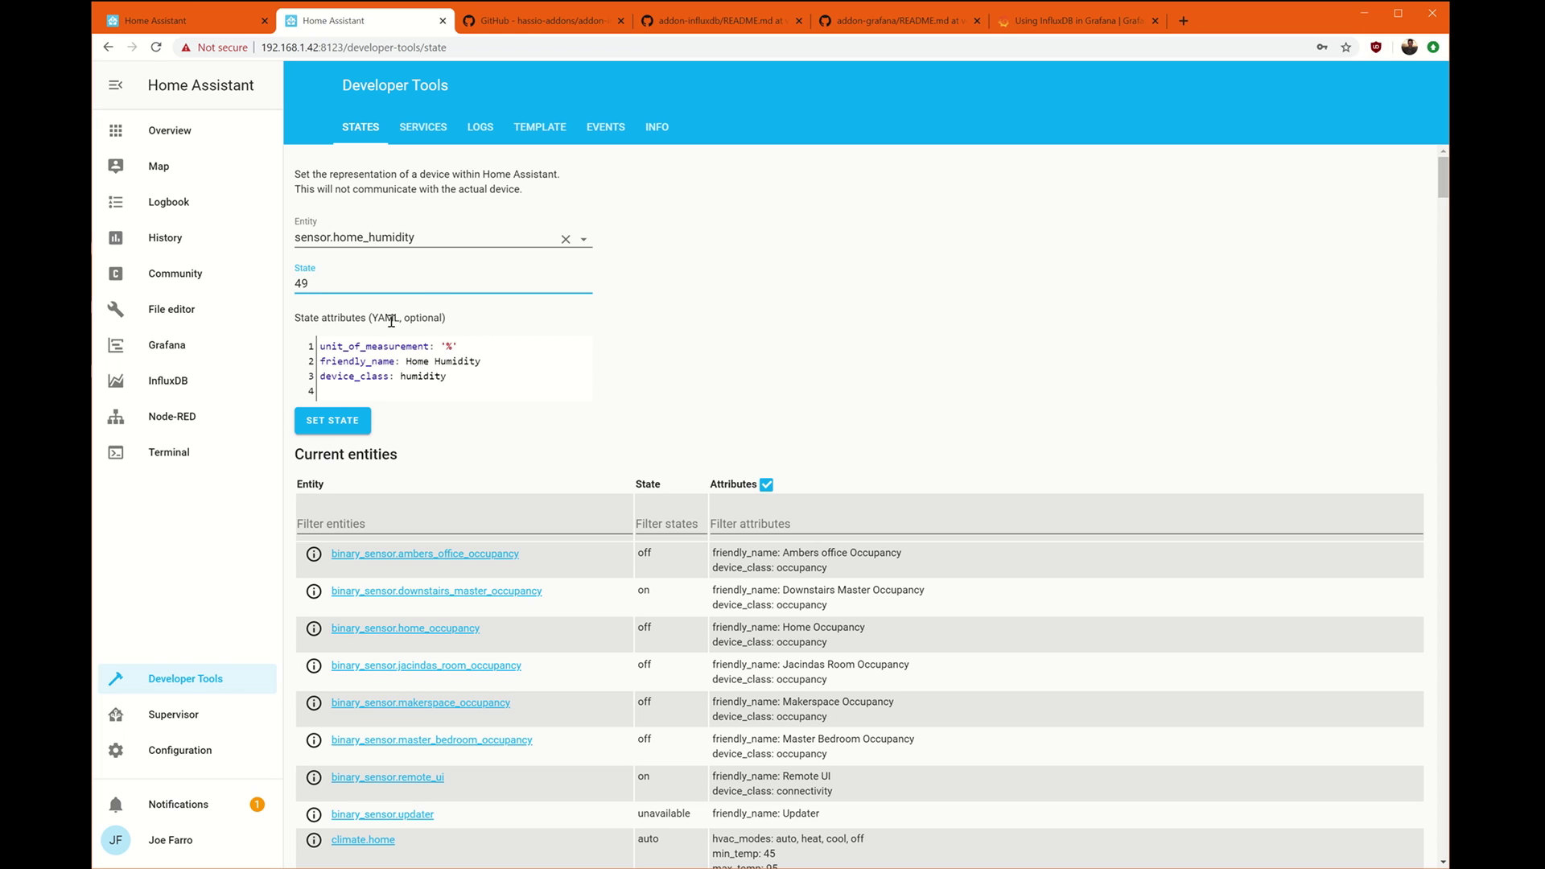
{"action": "left_click", "coordinate": [336, 421]}
{"action": "left_click", "coordinate": [368, 285]}
{"action": "left_click", "coordinate": [334, 420]}
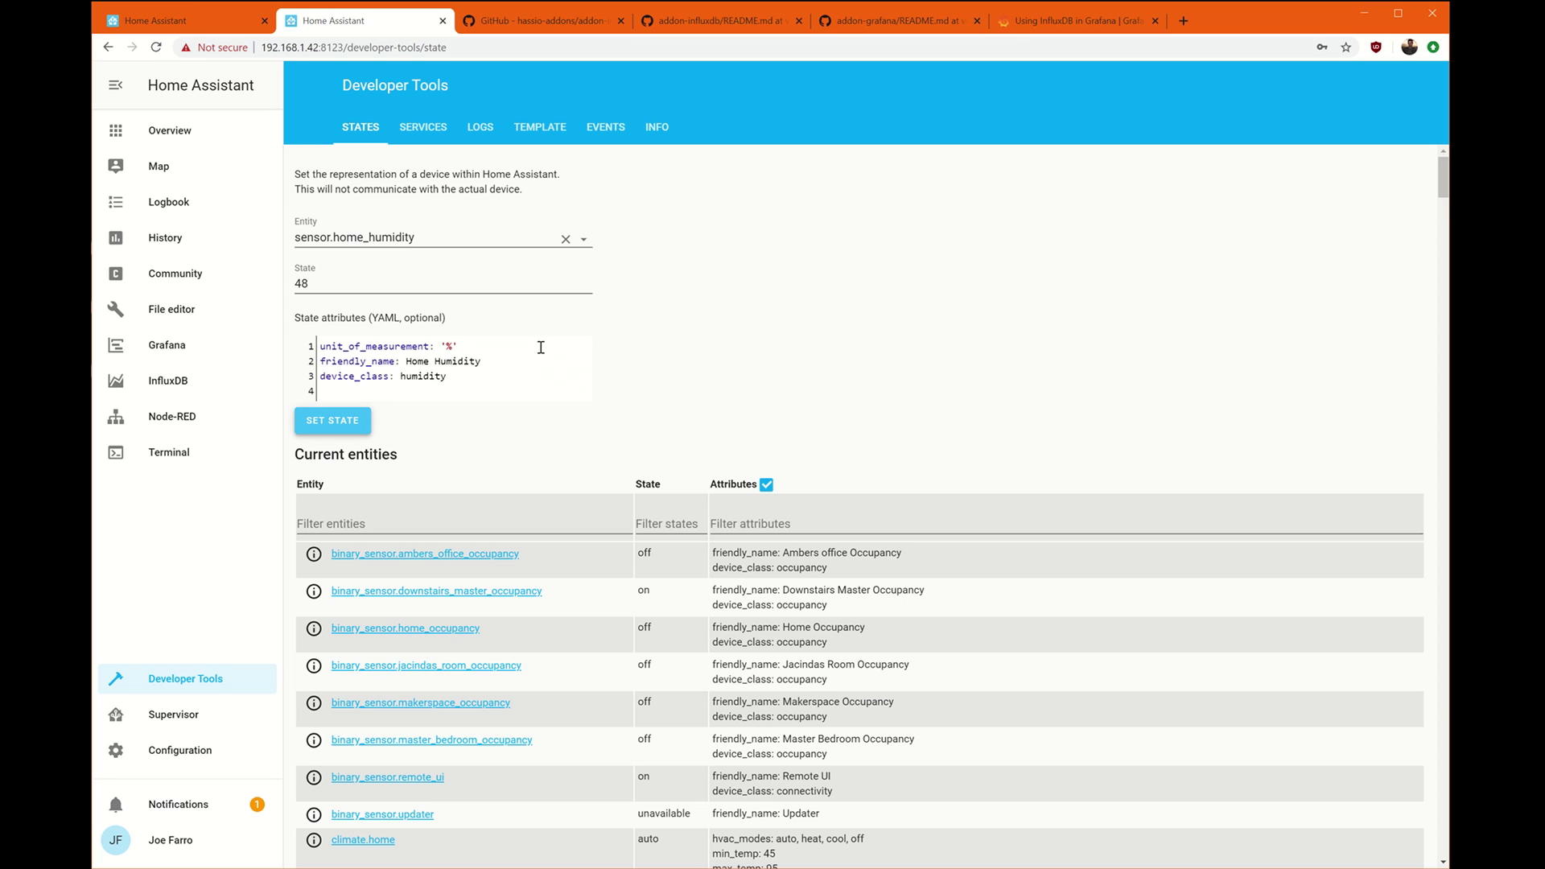
{"action": "left_click", "coordinate": [181, 377]}
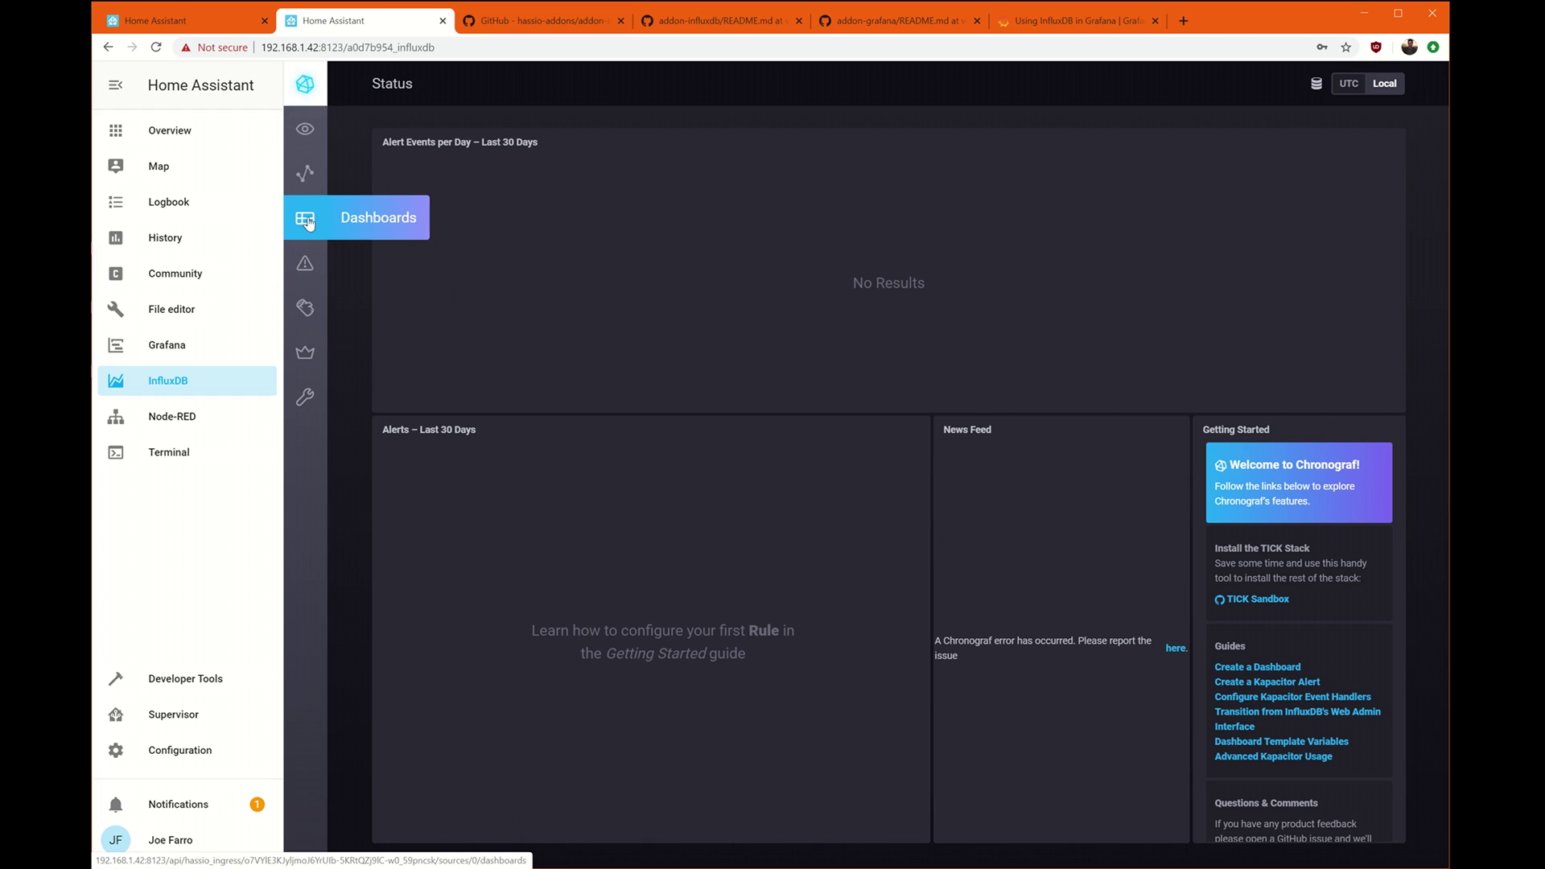
In Chronograf Explore, expand the % measurement's entity_id tags under homeassistant.autogen to confirm home_humidity.
{"action": "left_click", "coordinate": [306, 173]}
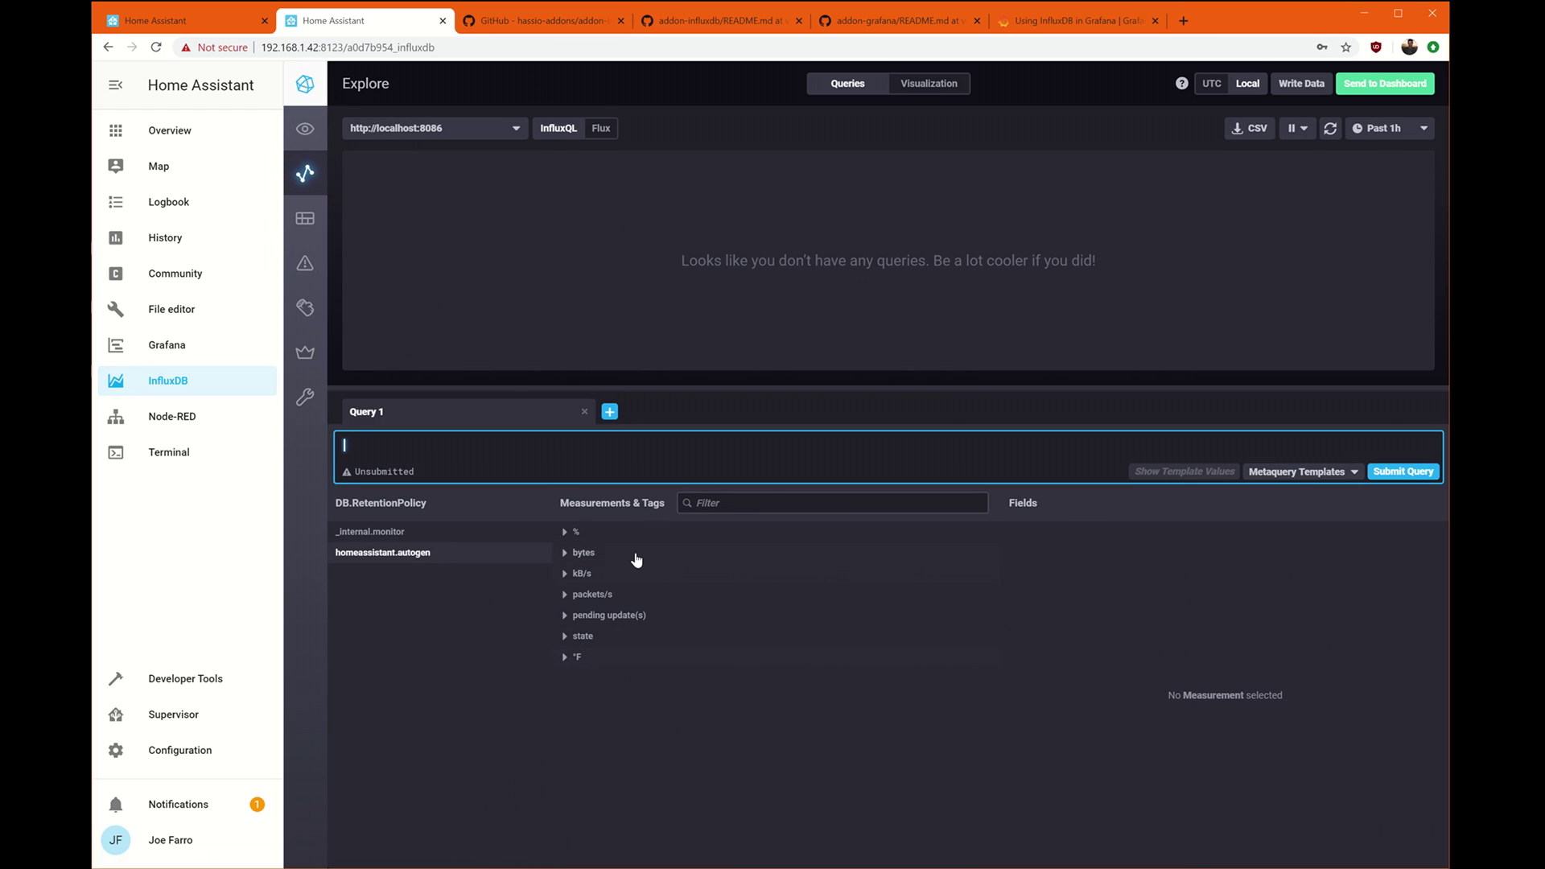
{"action": "left_click", "coordinate": [565, 532]}
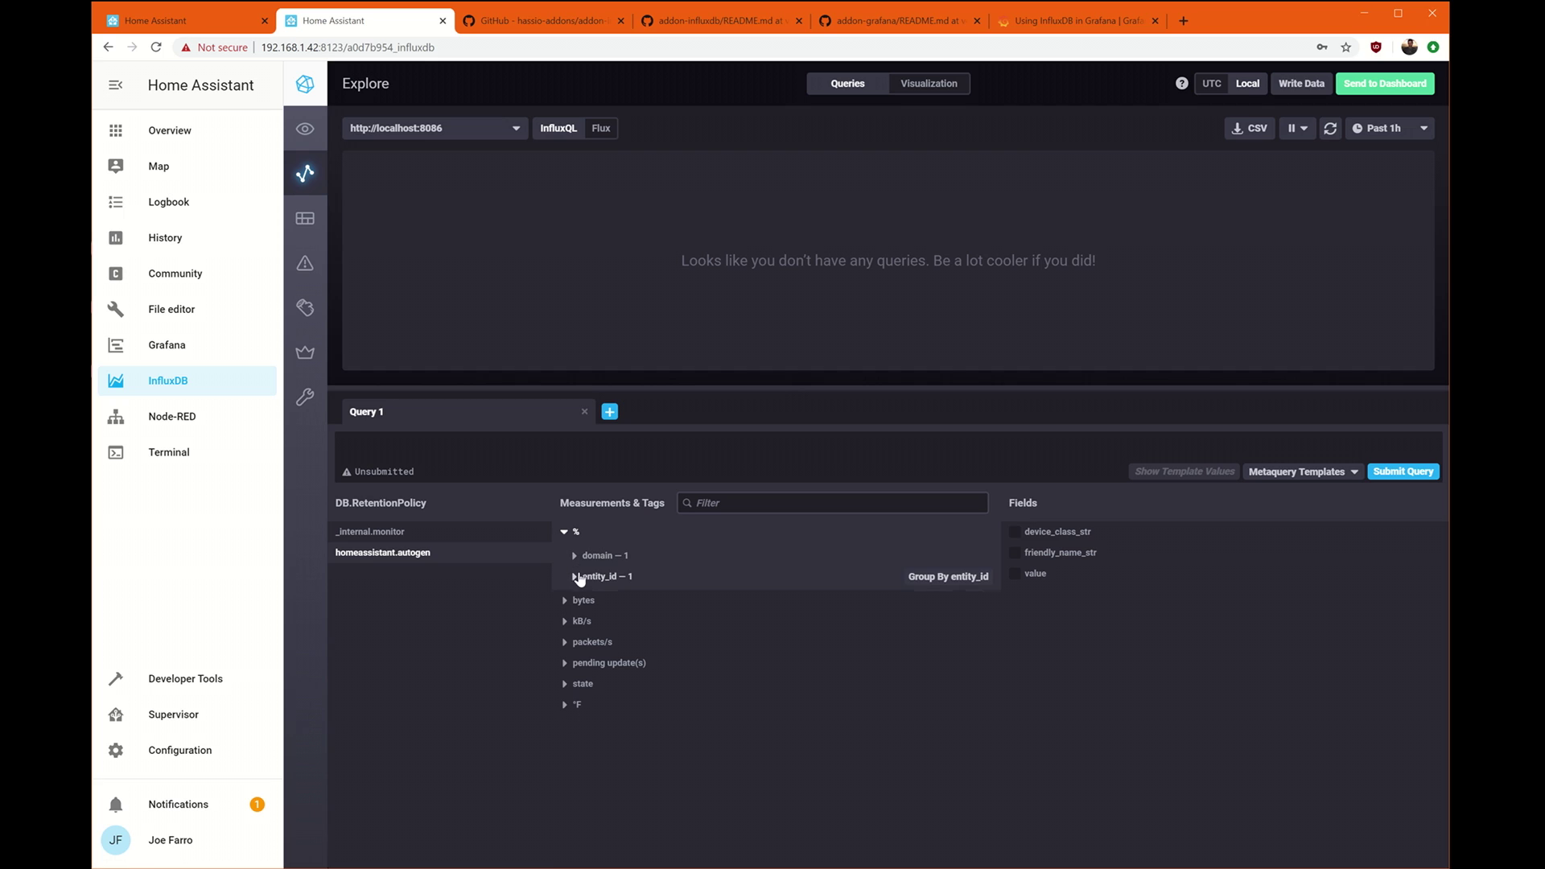
{"action": "left_click", "coordinate": [586, 577]}
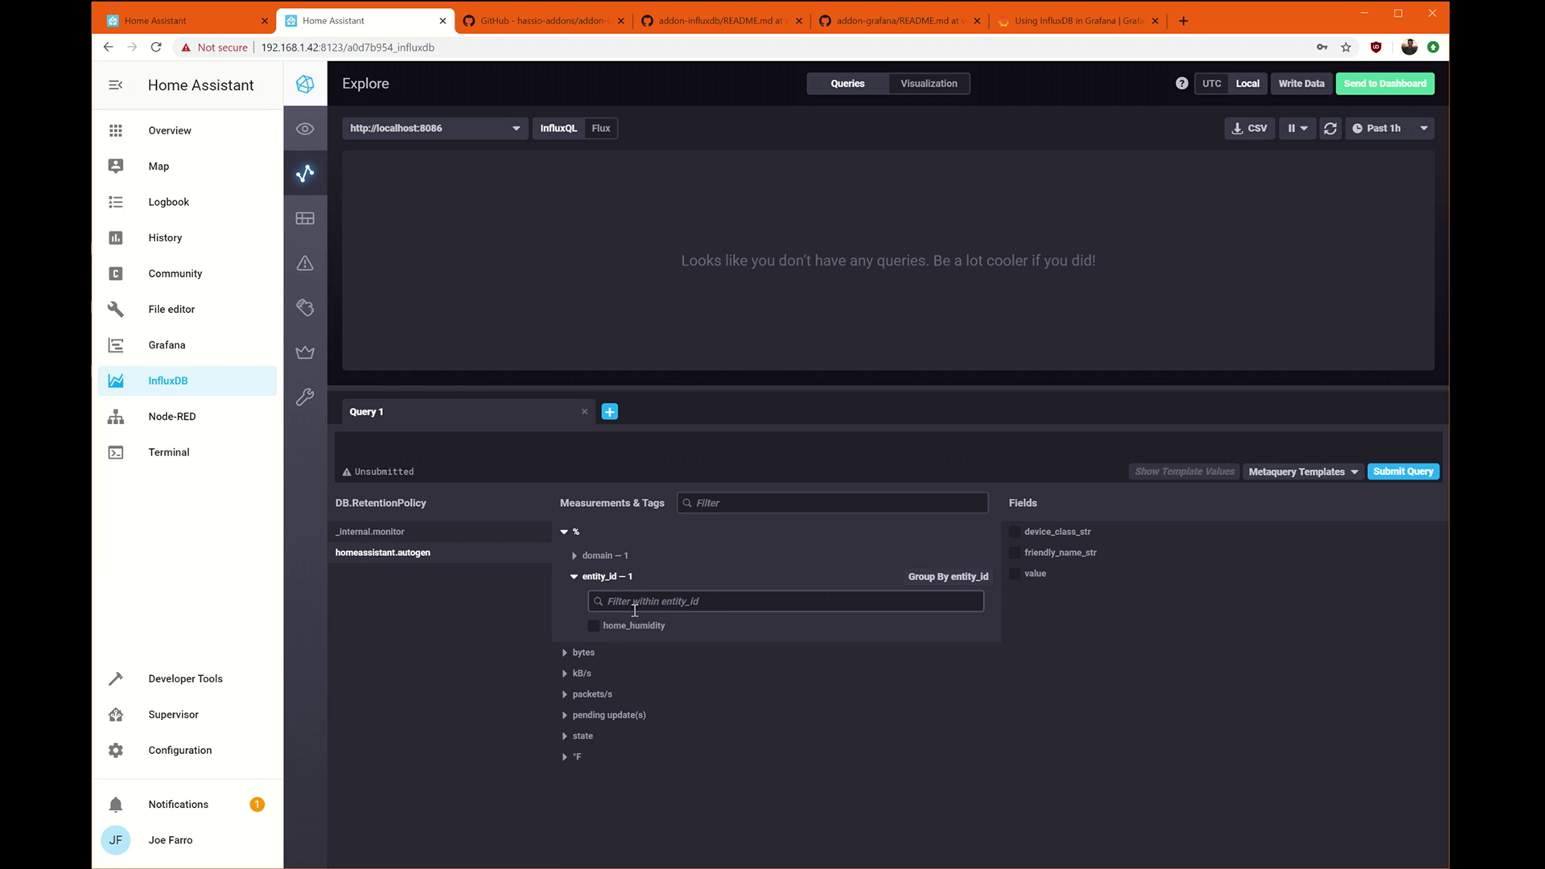
{"action": "left_click", "coordinate": [585, 577]}
{"action": "left_click", "coordinate": [565, 532]}
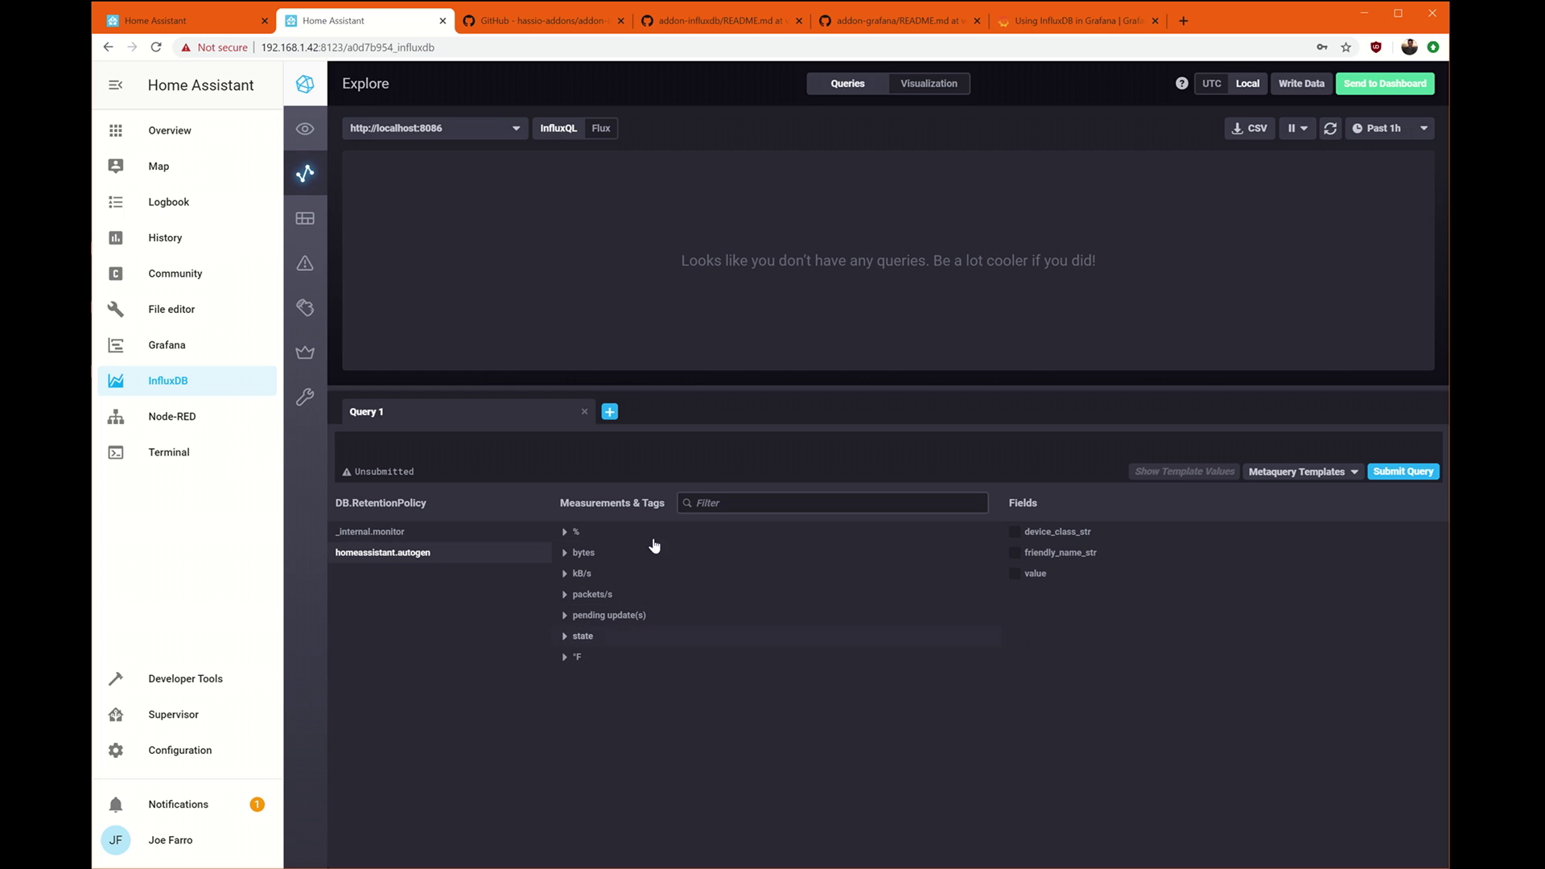
{"action": "left_click", "coordinate": [568, 532]}
{"action": "left_click", "coordinate": [568, 532]}
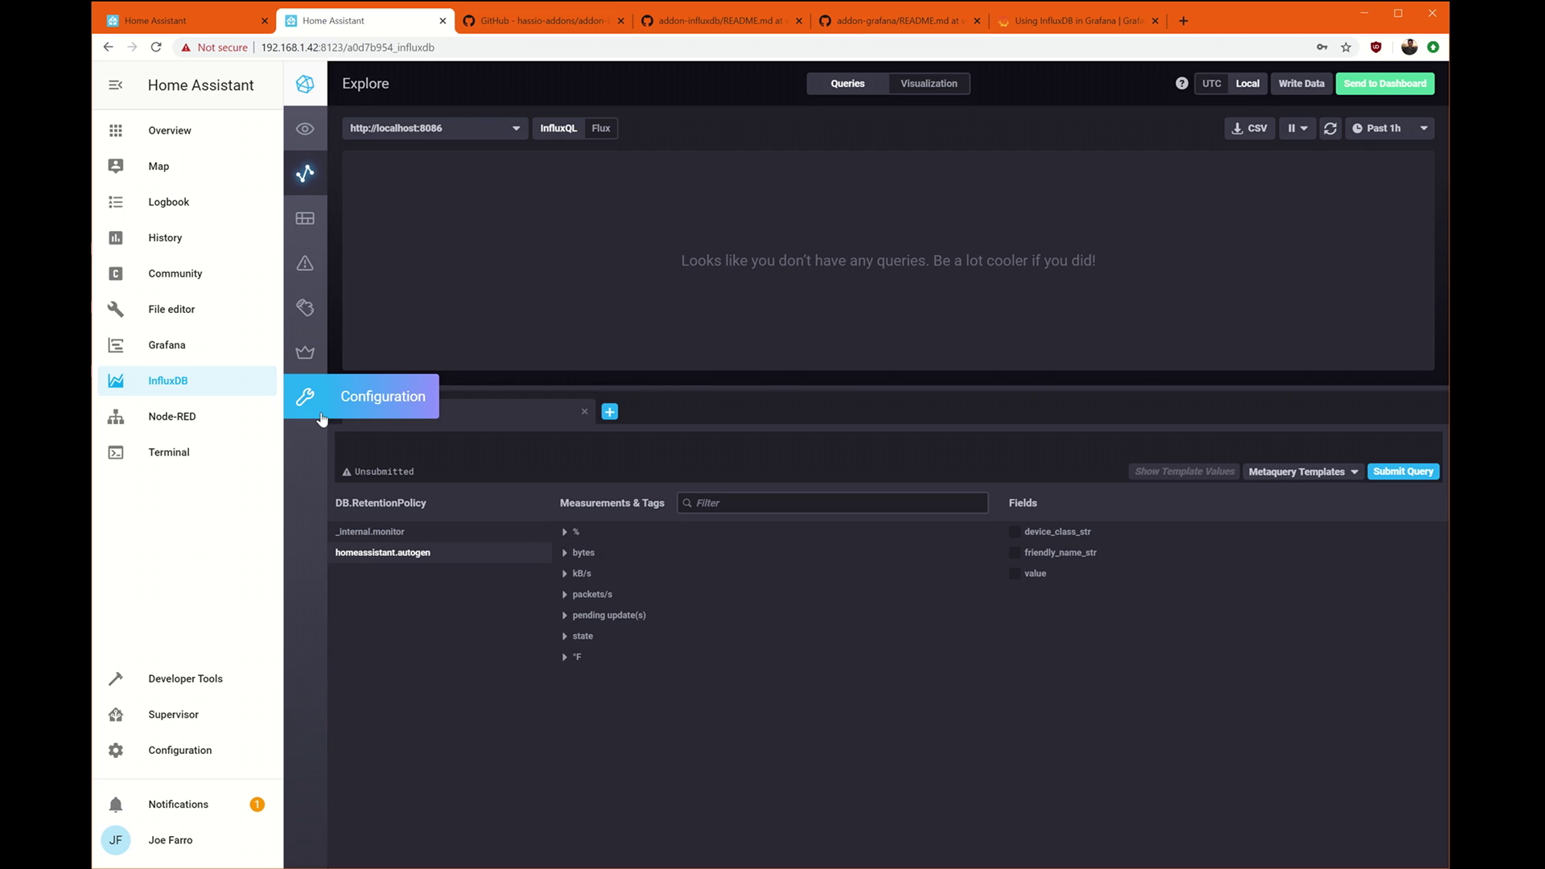
{"action": "left_click", "coordinate": [201, 344]}
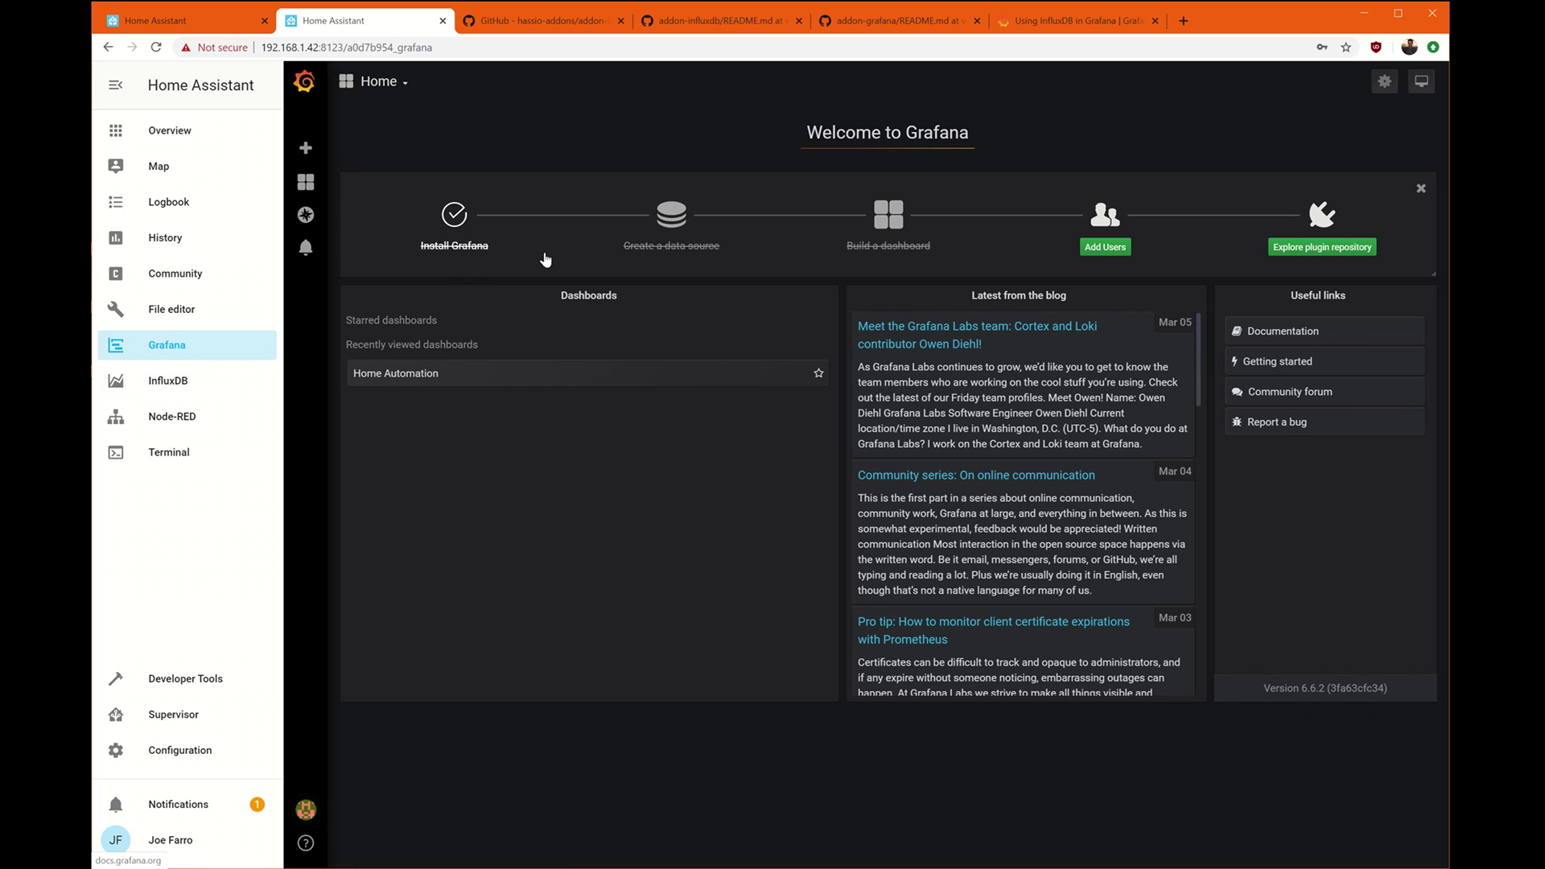
Build a new dashboard panel querying °F where domain = sensor, with fill(none).
{"action": "left_click", "coordinate": [879, 243]}
{"action": "left_click", "coordinate": [545, 249]}
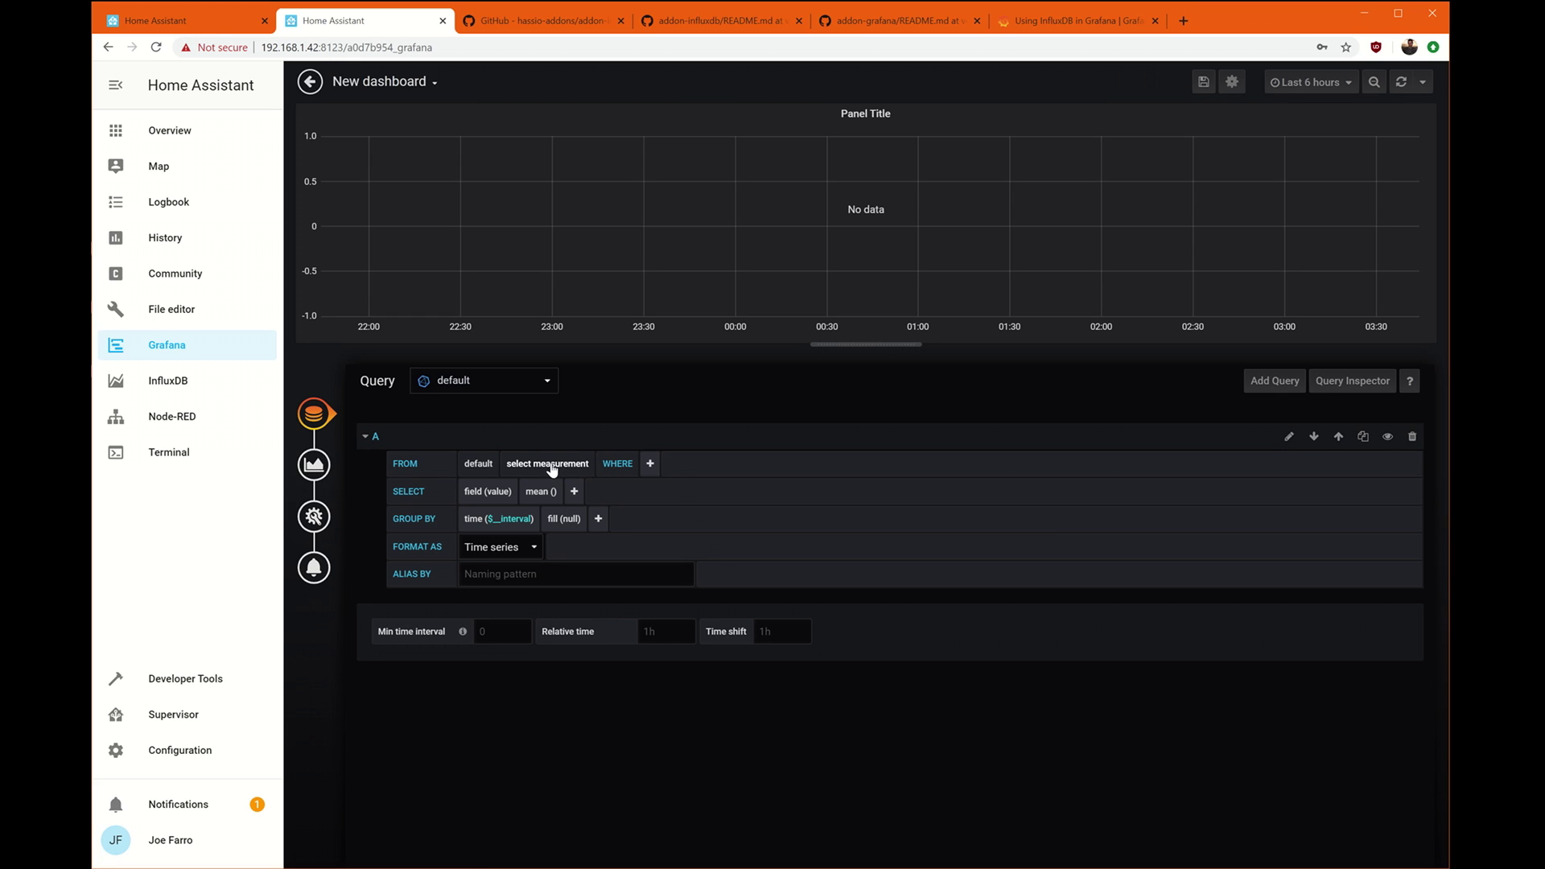
{"action": "left_click", "coordinate": [563, 465]}
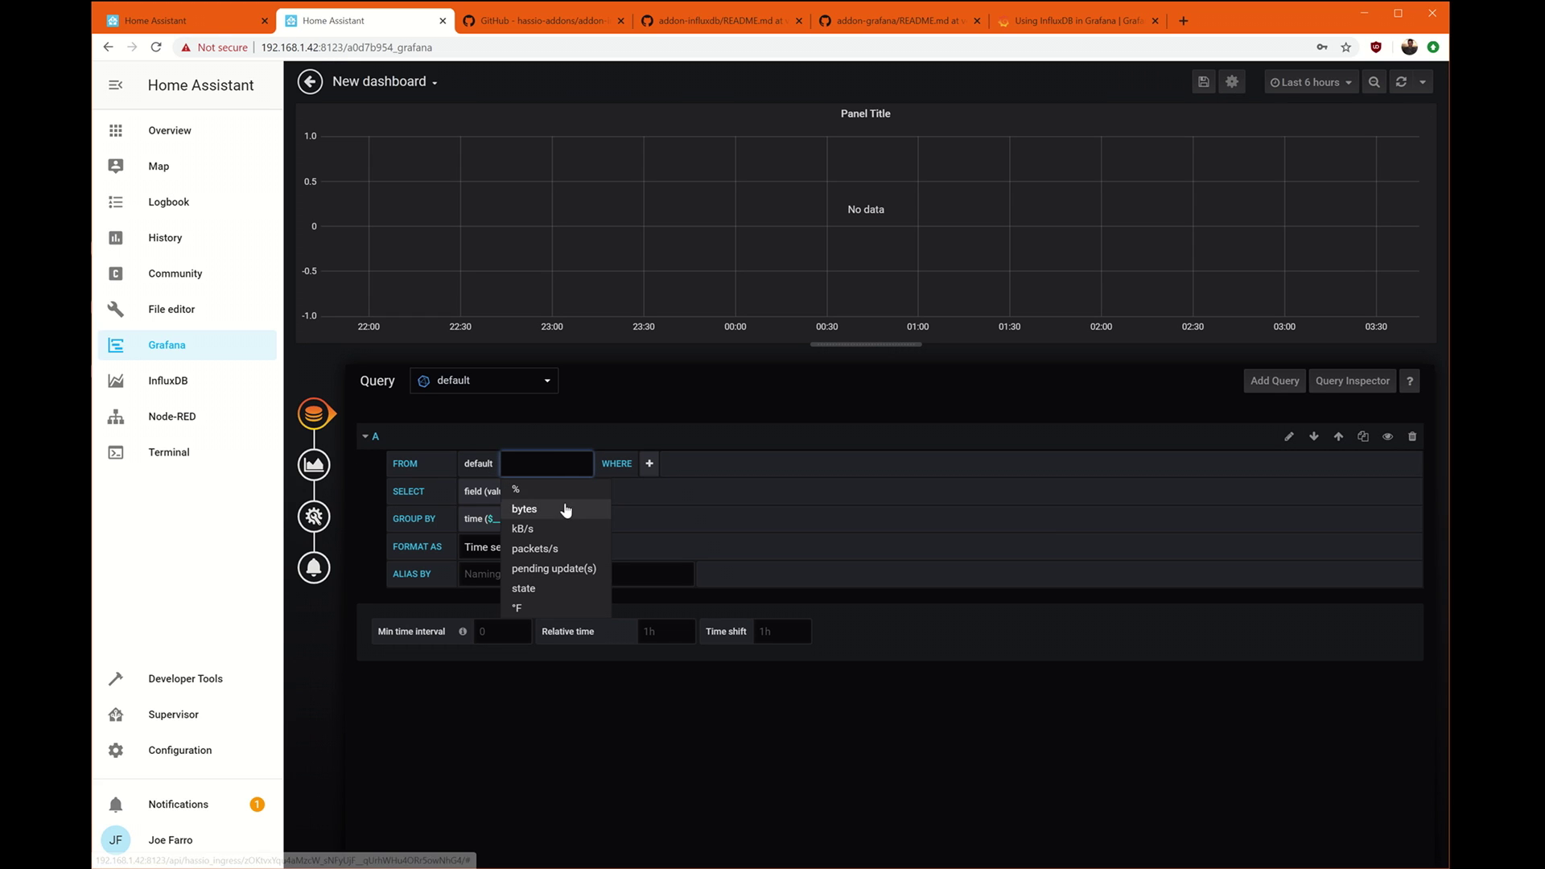
{"action": "left_click", "coordinate": [565, 607]}
{"action": "left_click", "coordinate": [577, 465]}
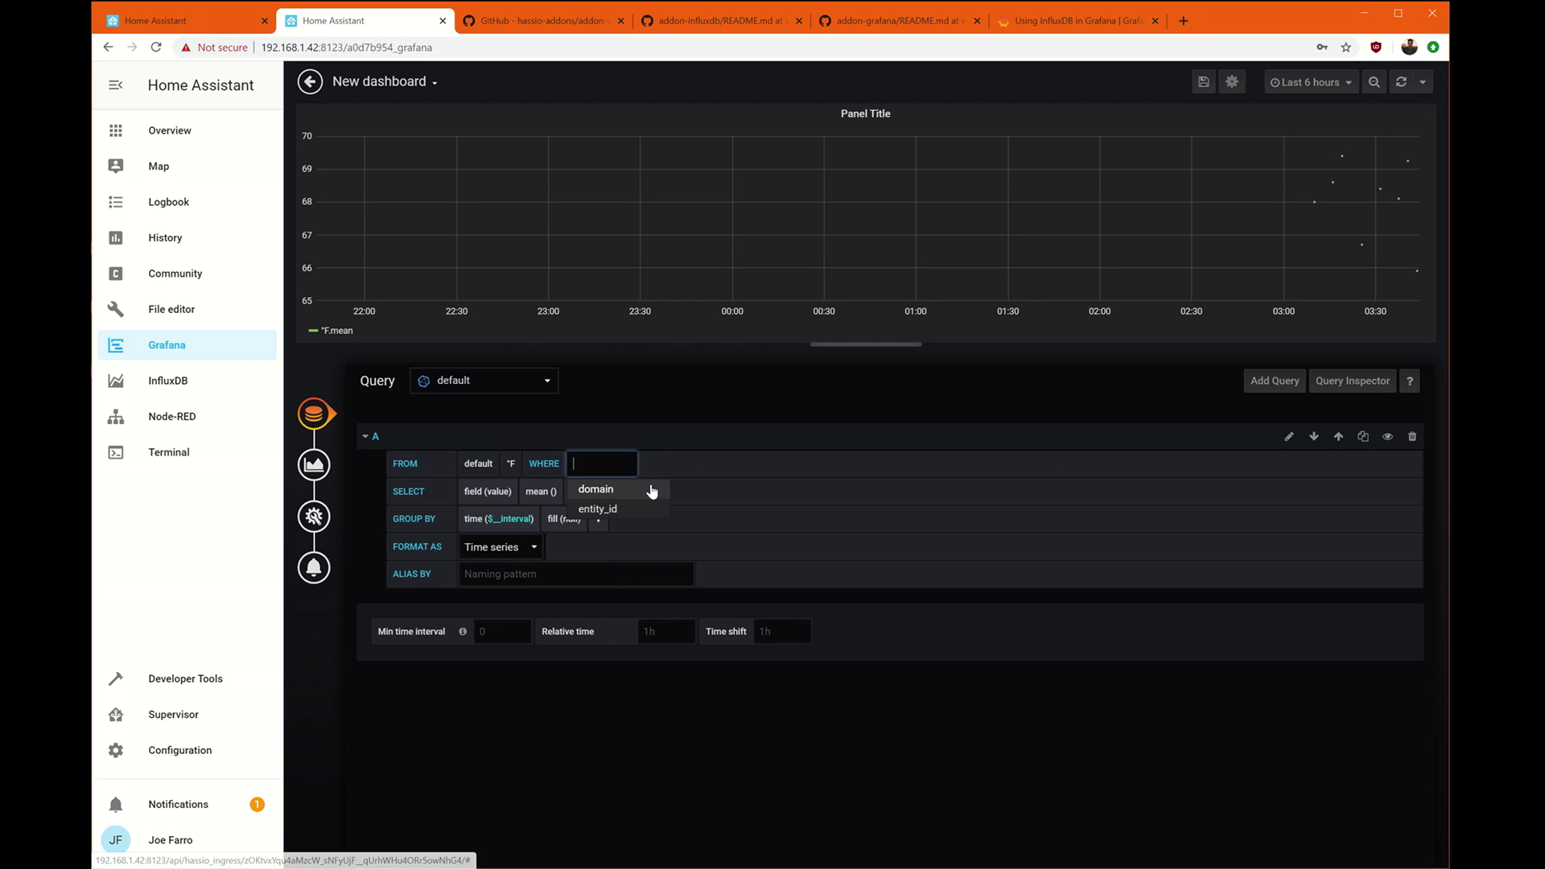
{"action": "left_click", "coordinate": [635, 487]}
{"action": "left_click", "coordinate": [669, 475]}
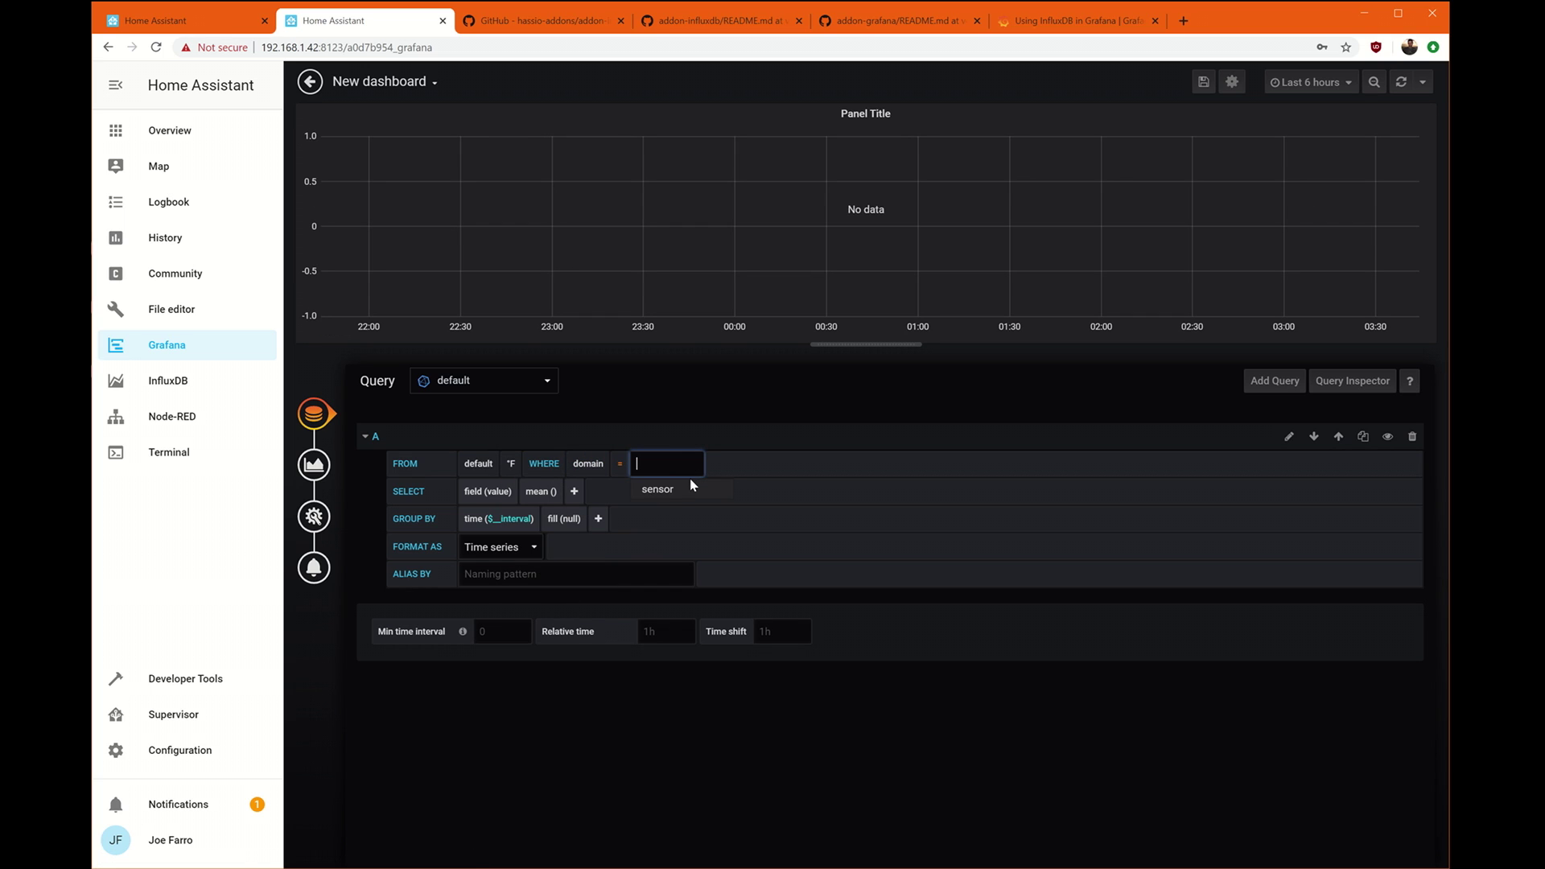
{"action": "left_click", "coordinate": [684, 484]}
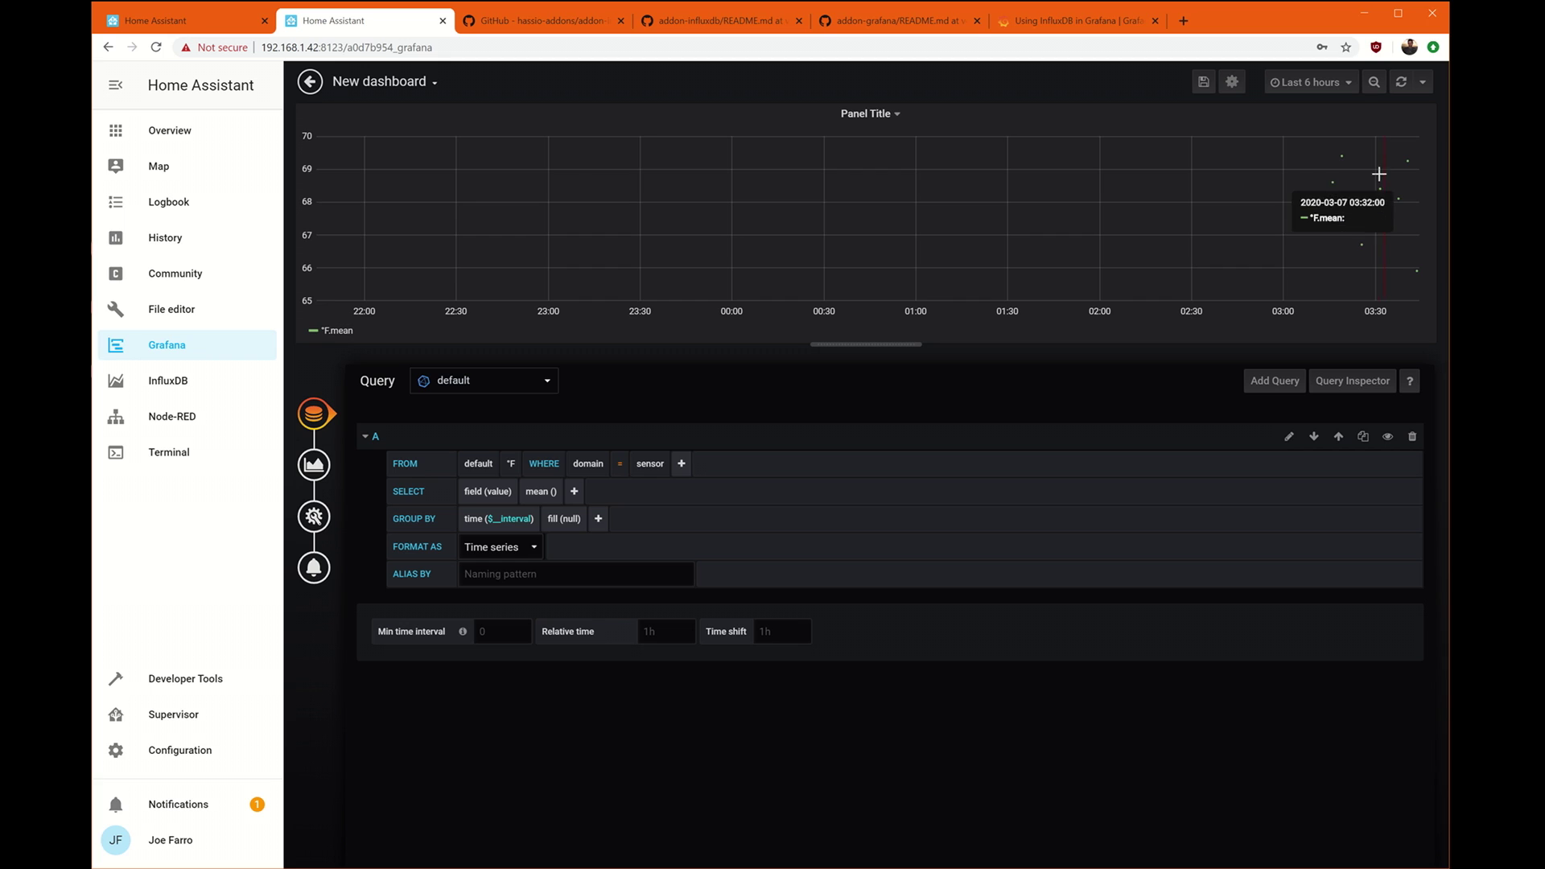
{"action": "left_click", "coordinate": [563, 519]}
{"action": "left_click", "coordinate": [580, 539]}
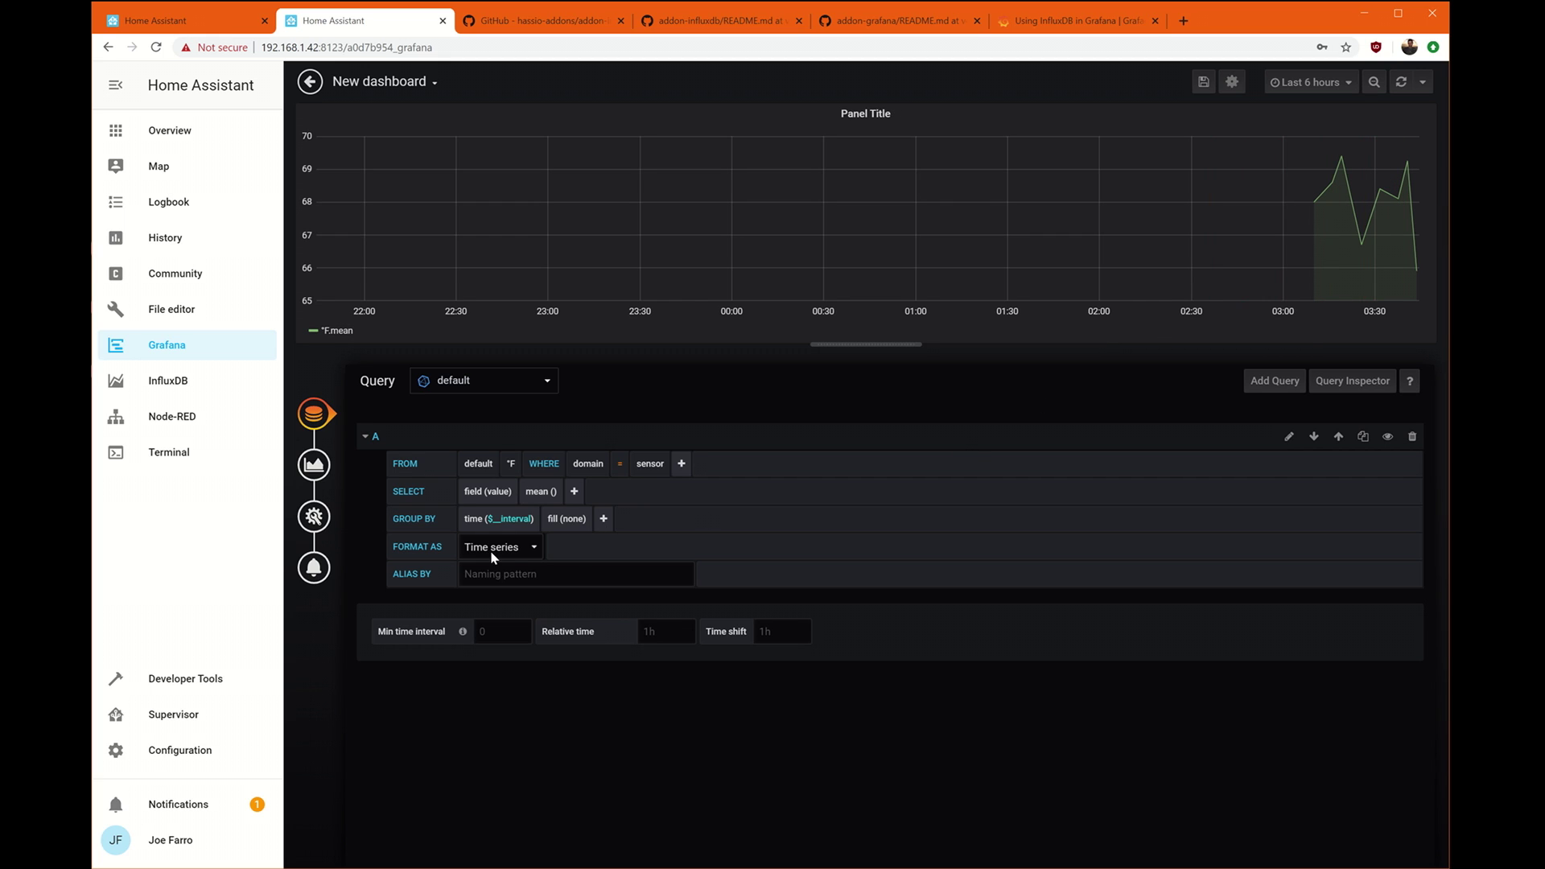
{"action": "left_click", "coordinate": [602, 520]}
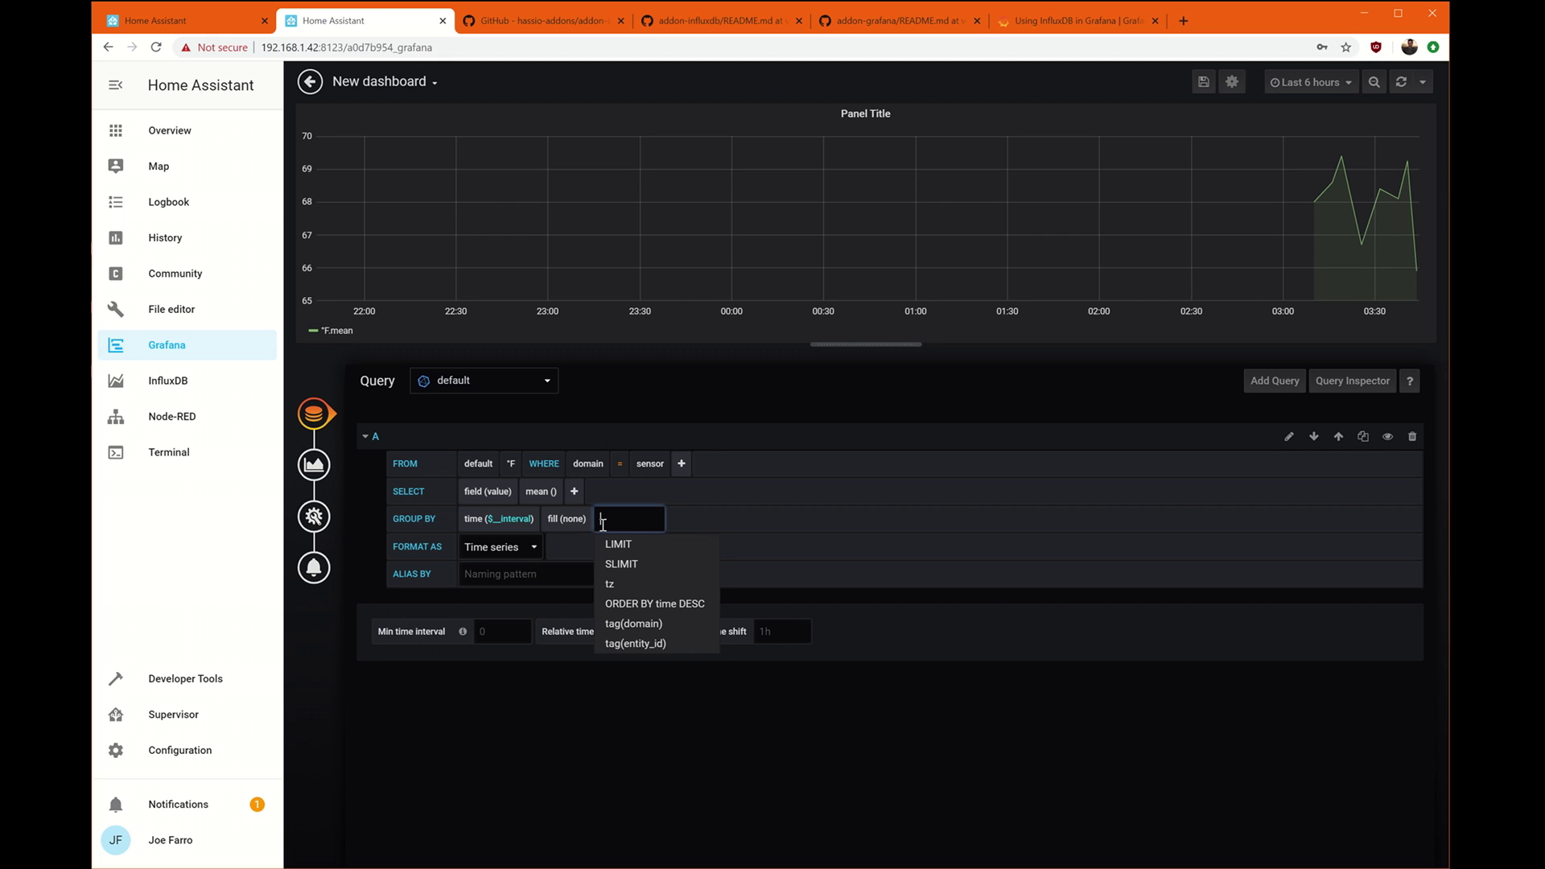
Group the query by tag(entity_id) and alias the series as $tag_entity_id.
{"action": "left_click", "coordinate": [678, 644]}
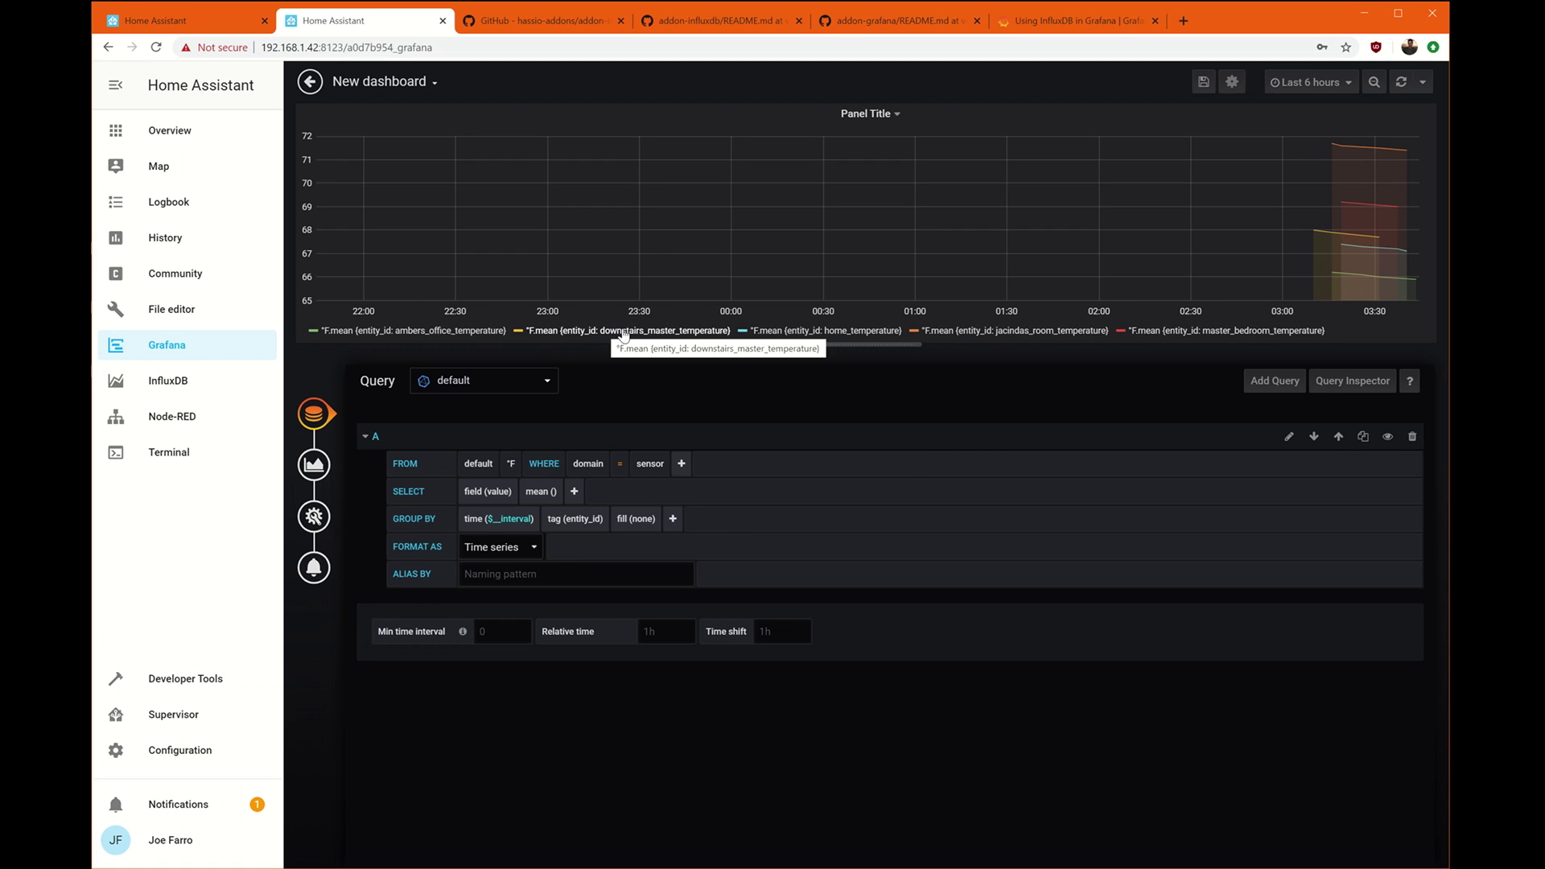
{"action": "left_click", "coordinate": [508, 571]}
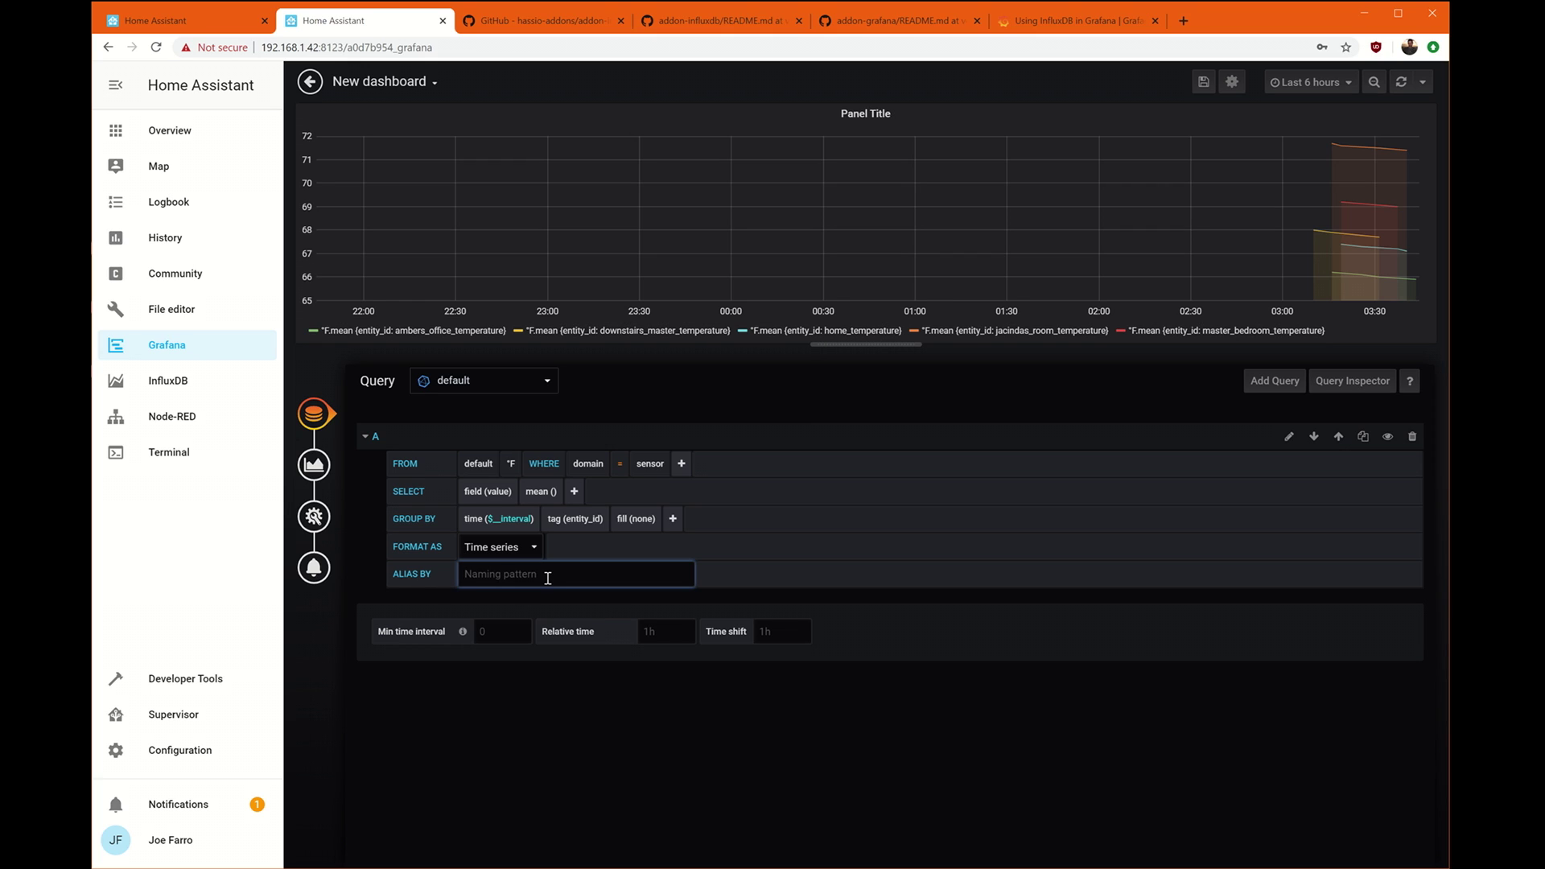
{"action": "type", "text": "$tag_entity"}
{"action": "type", "text": "_id"}
{"action": "left_click", "coordinate": [782, 509]}
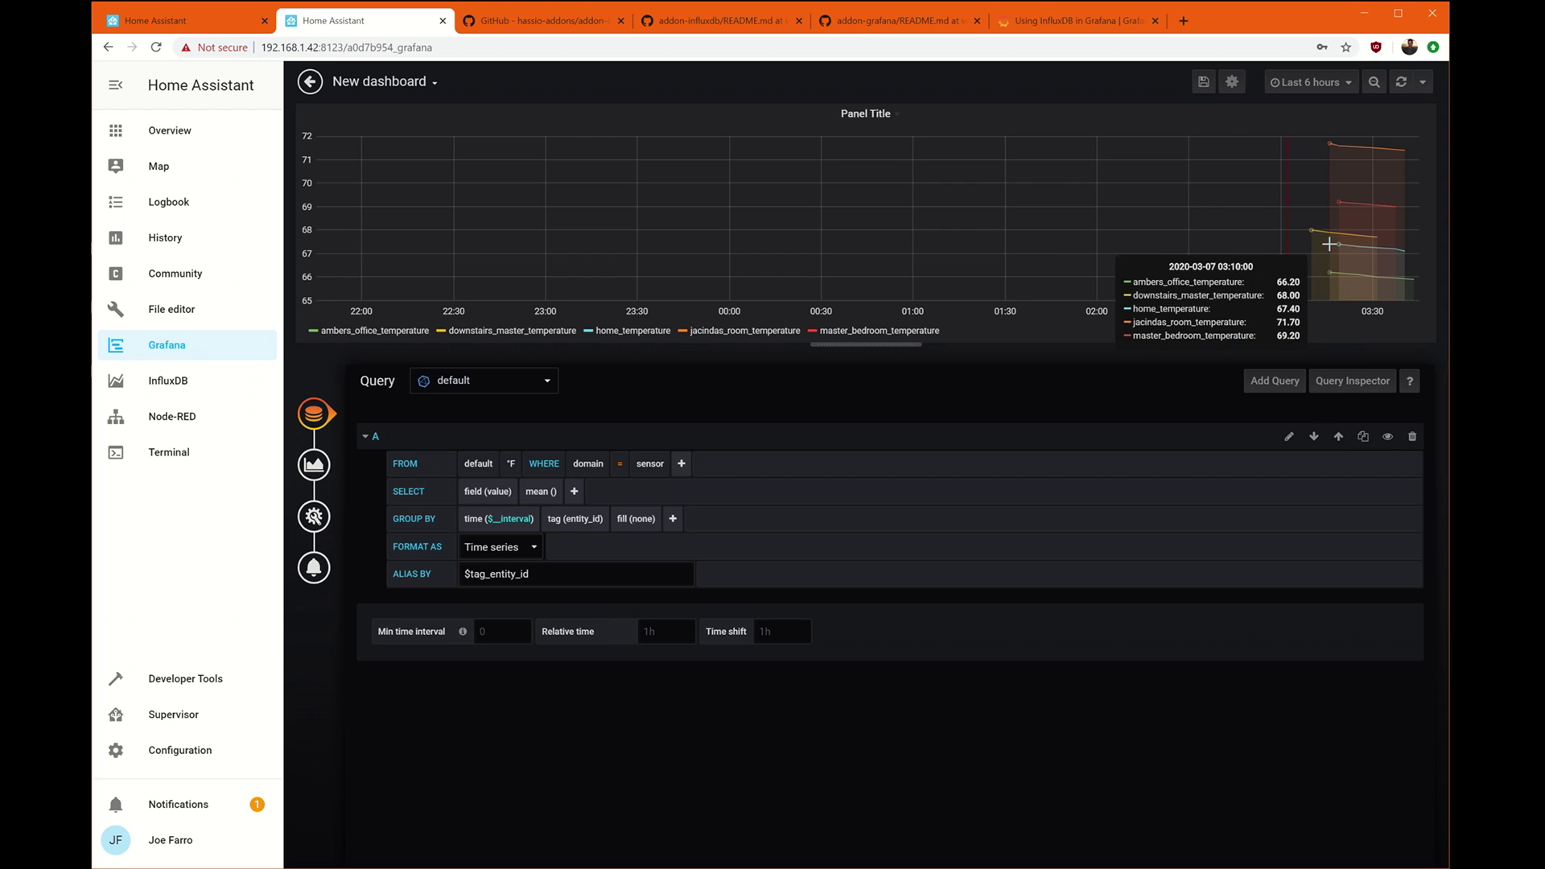
Try fill(null) briefly, then set the fill back to none.
{"action": "left_click", "coordinate": [635, 519]}
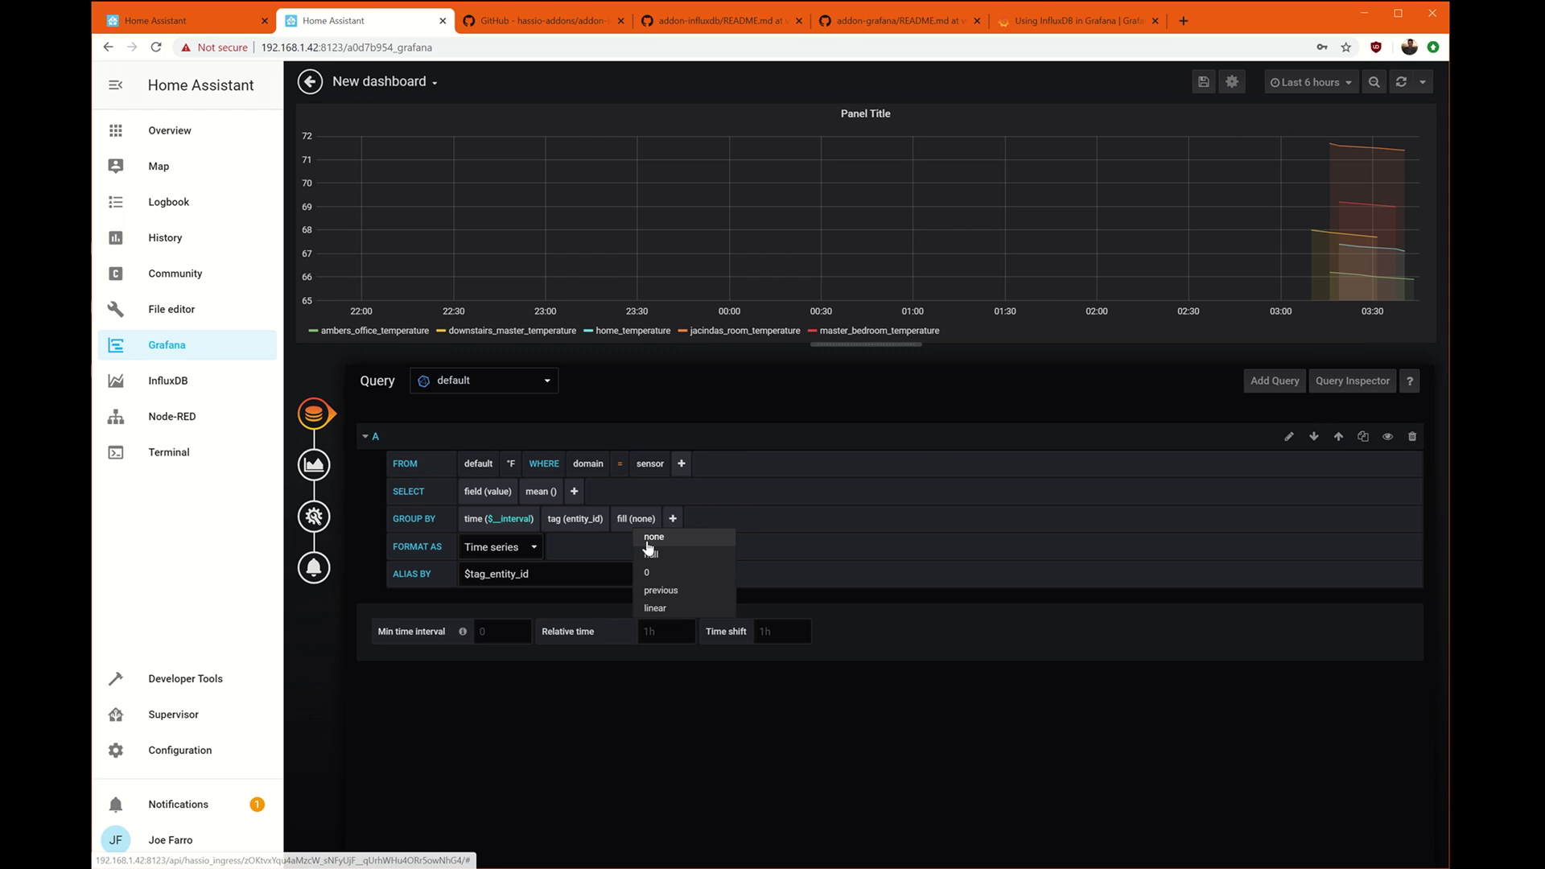
{"action": "left_click", "coordinate": [649, 552]}
{"action": "left_click", "coordinate": [648, 521]}
{"action": "left_click", "coordinate": [654, 554]}
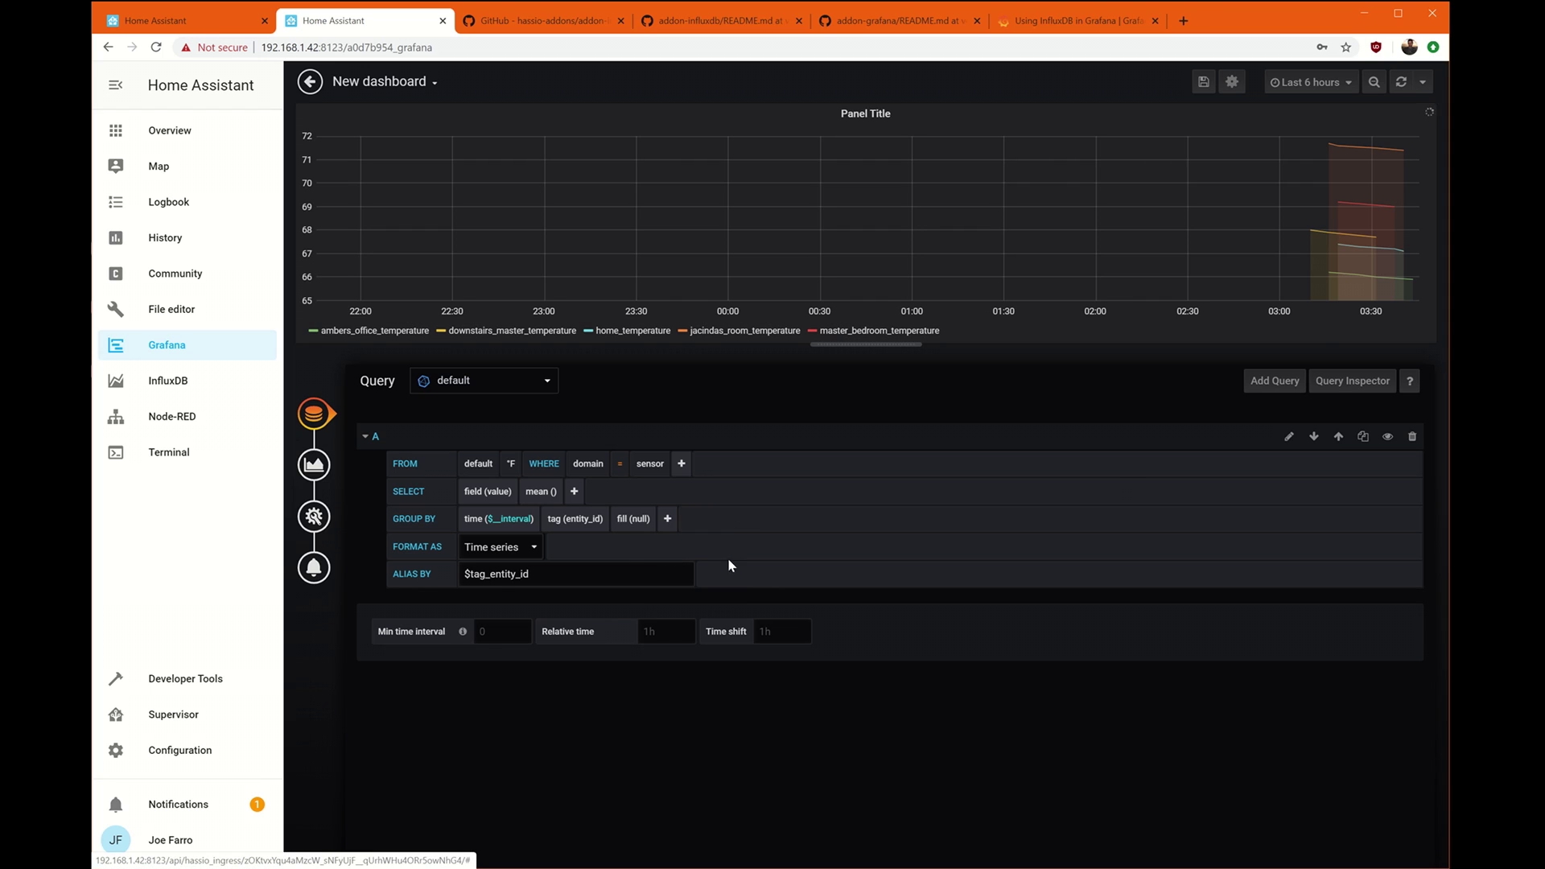
{"action": "left_click", "coordinate": [639, 521]}
{"action": "left_click", "coordinate": [630, 539]}
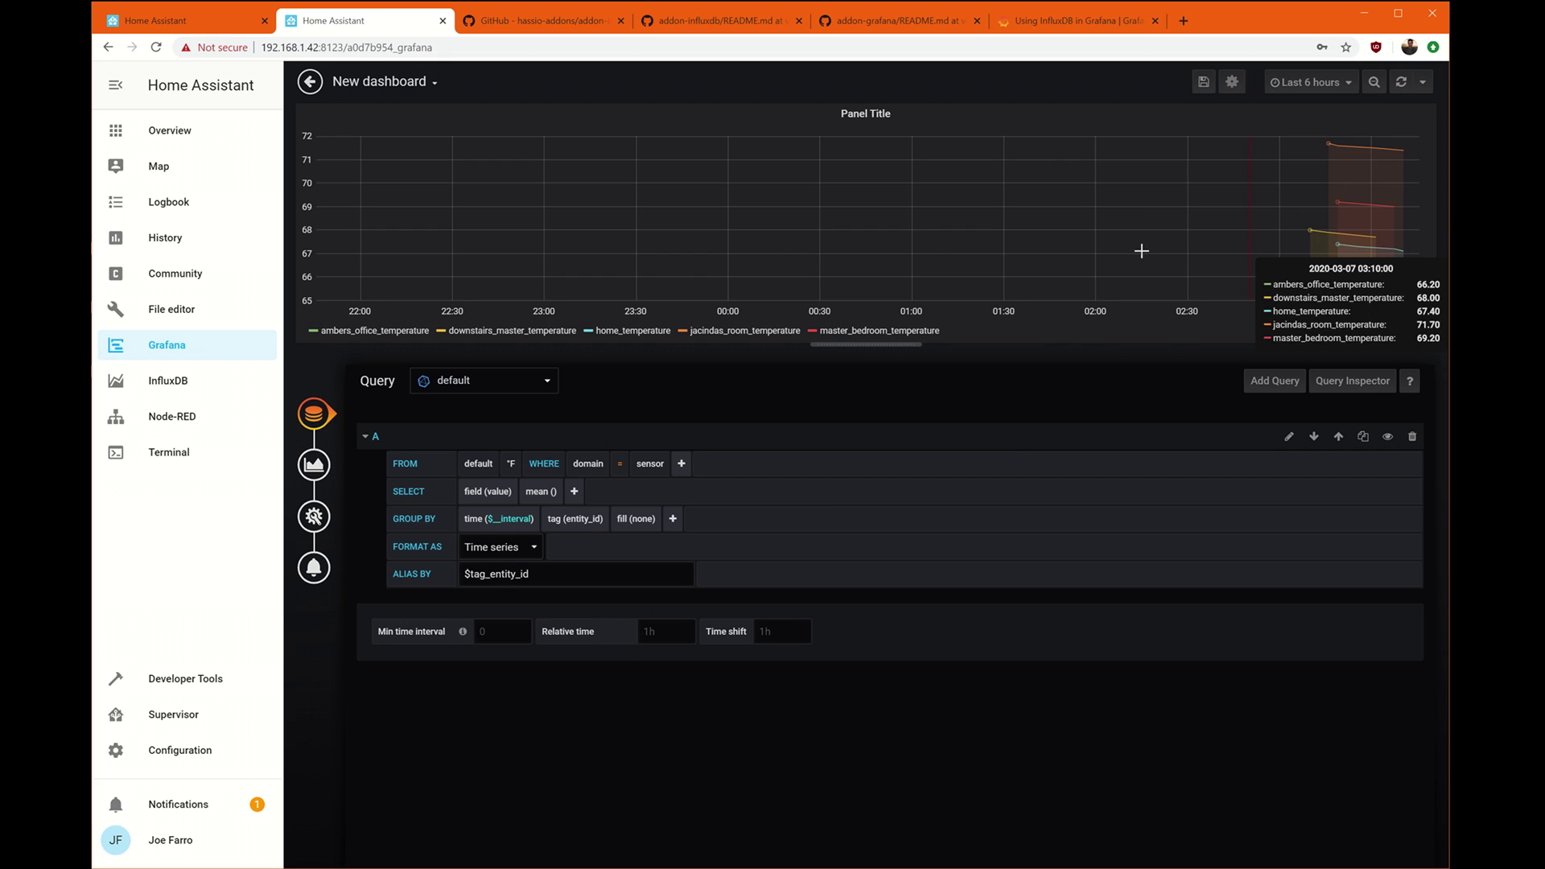
In the Visualization settings, keep the panel type as Graph.
{"action": "left_click", "coordinate": [315, 466]}
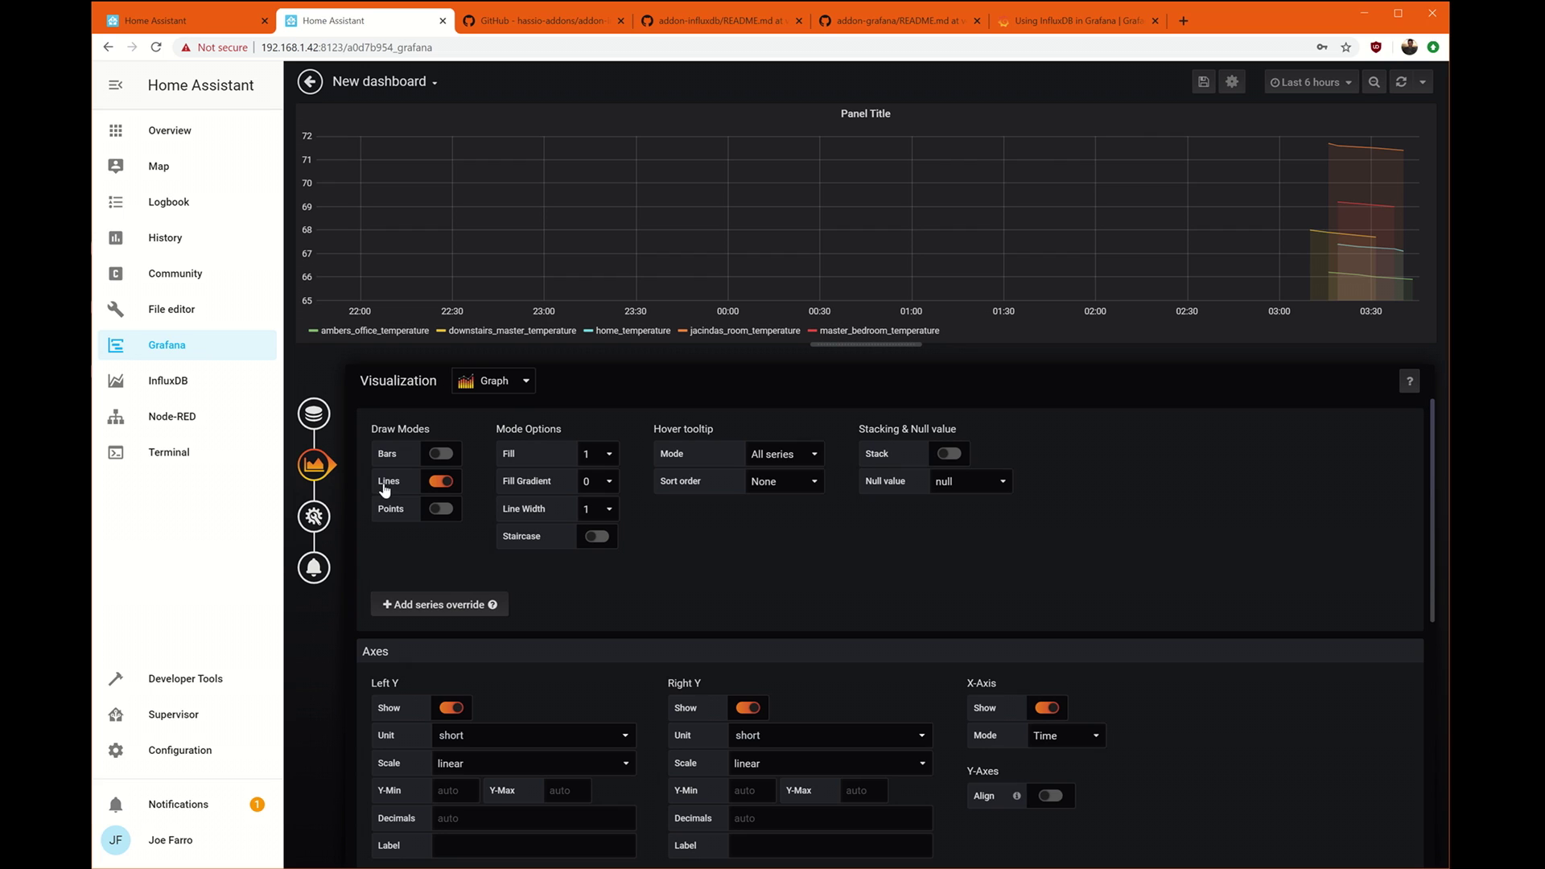
{"action": "left_click", "coordinate": [493, 383]}
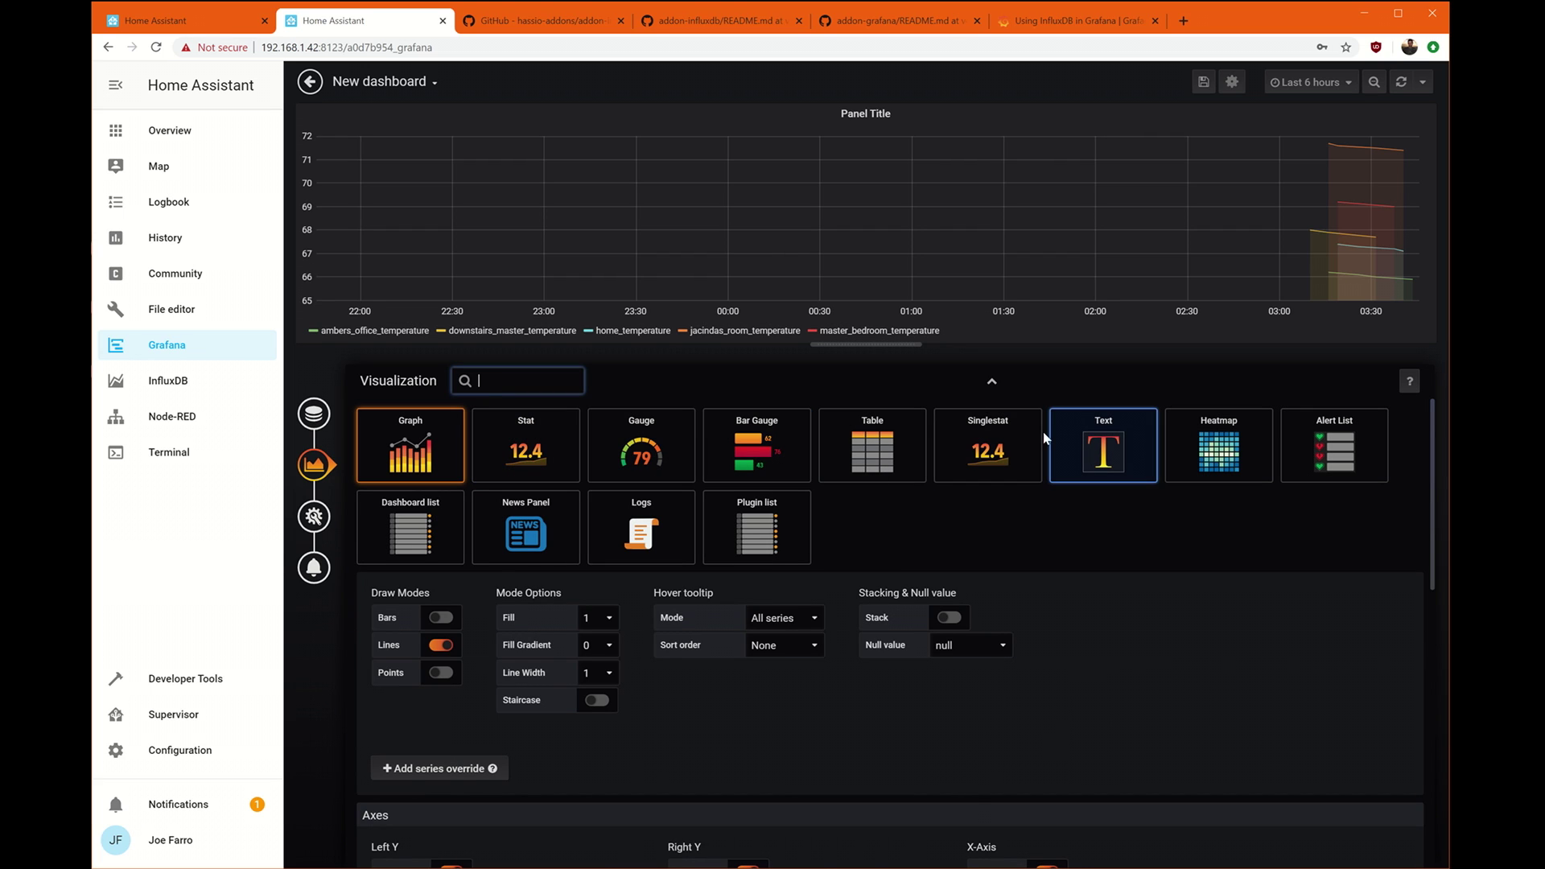
{"action": "left_click", "coordinate": [693, 387]}
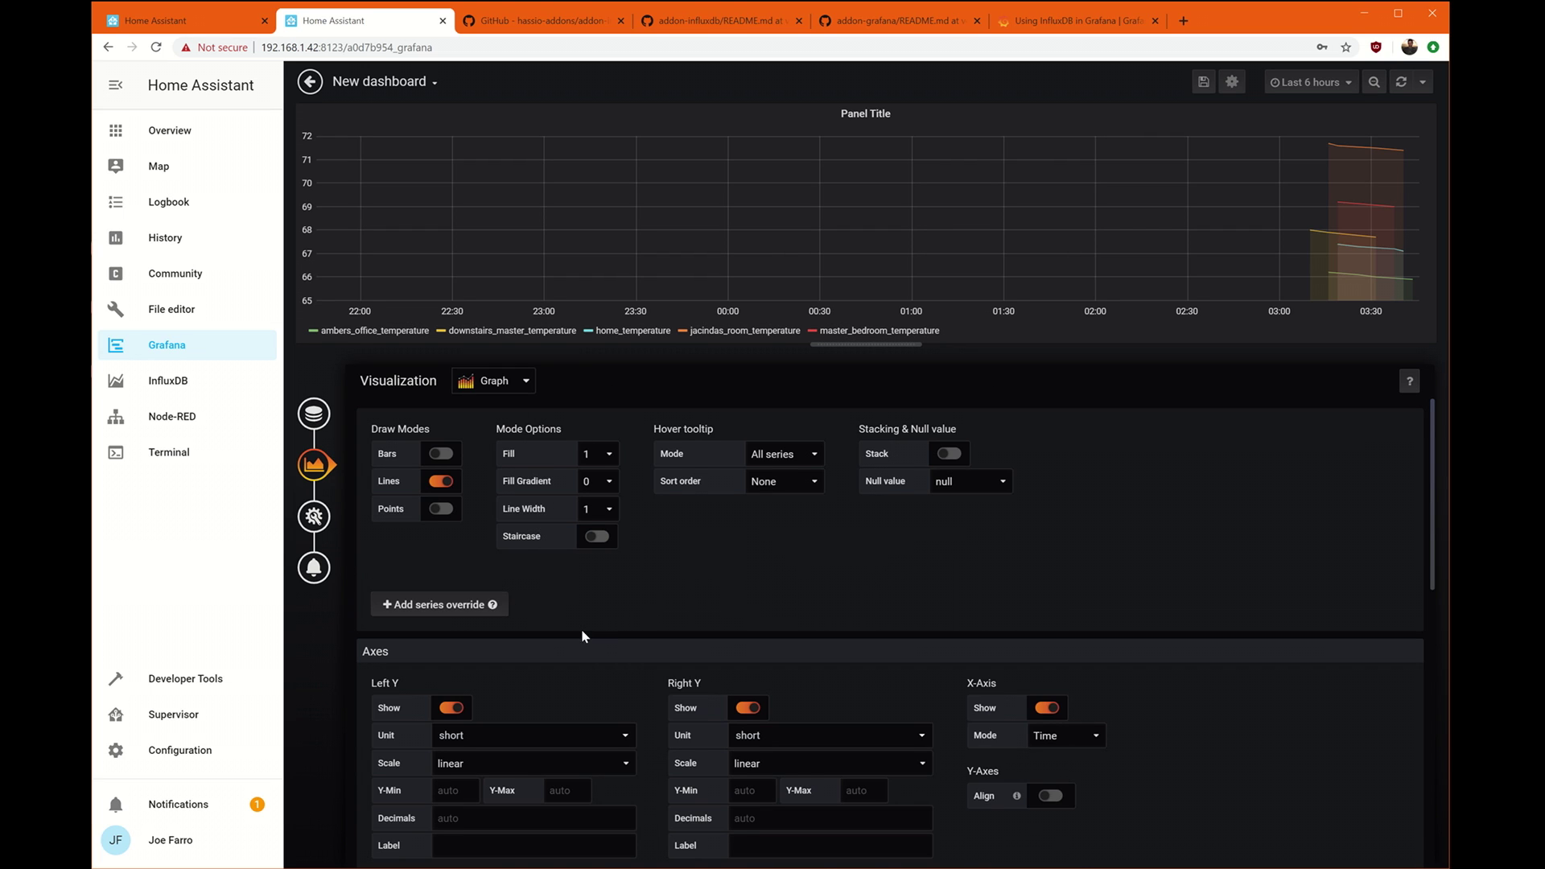
{"action": "scroll", "coordinate": [683, 584], "scroll_direction": "down", "scroll_amount": 4}
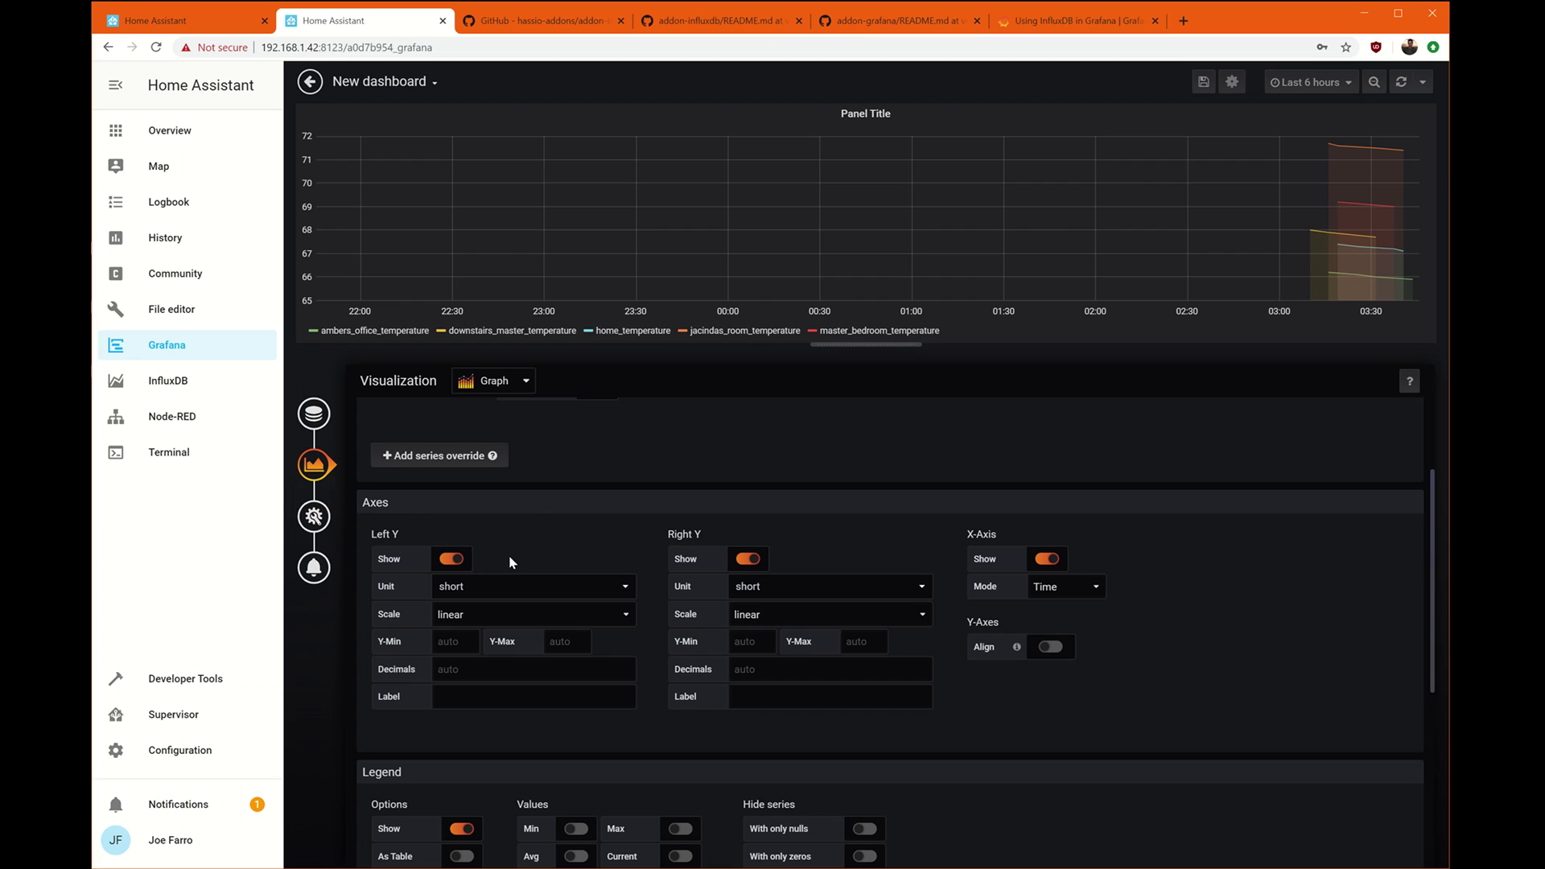
{"action": "scroll", "coordinate": [1086, 577], "scroll_direction": "down", "scroll_amount": 1}
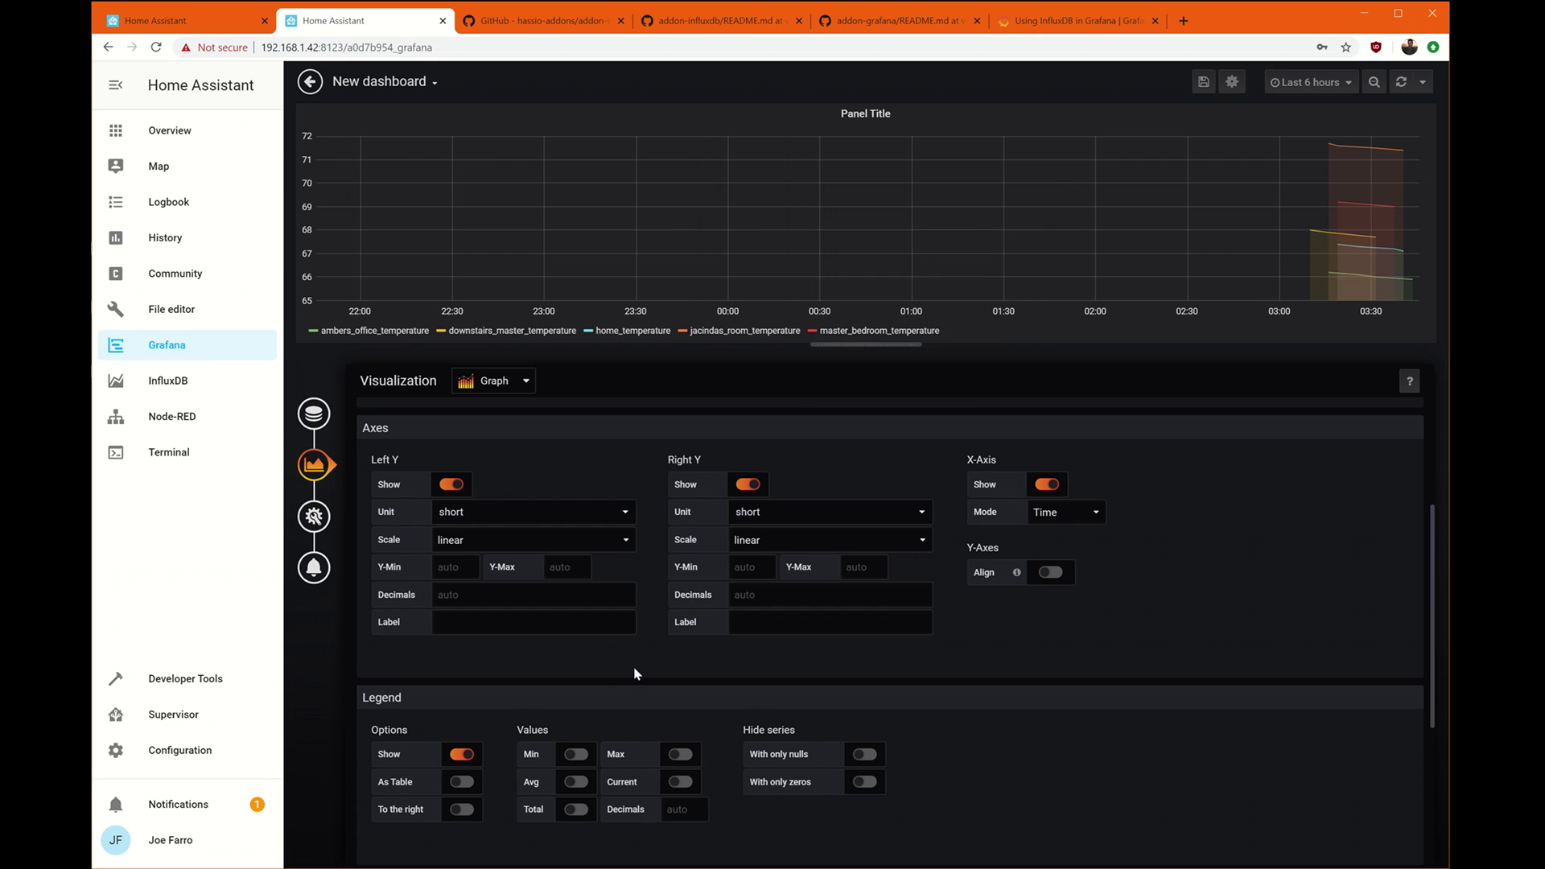
{"action": "scroll", "coordinate": [634, 673], "scroll_direction": "down", "scroll_amount": 1}
Keep the legend shown on a single line and enable its Avg value.
{"action": "left_click", "coordinate": [460, 680]}
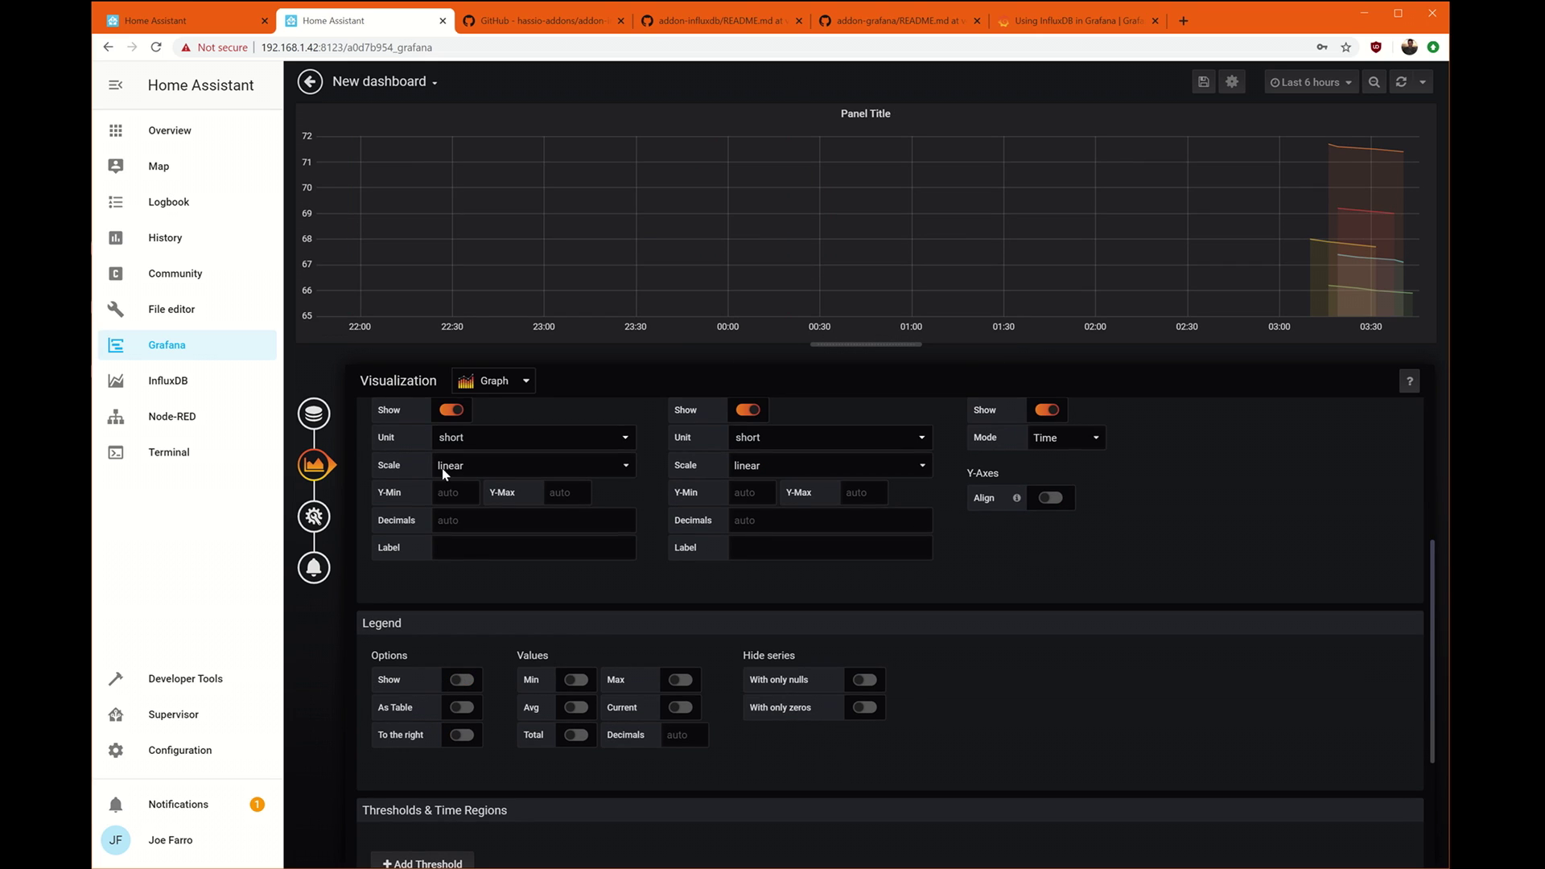
{"action": "left_click", "coordinate": [462, 680]}
{"action": "left_click", "coordinate": [463, 707]}
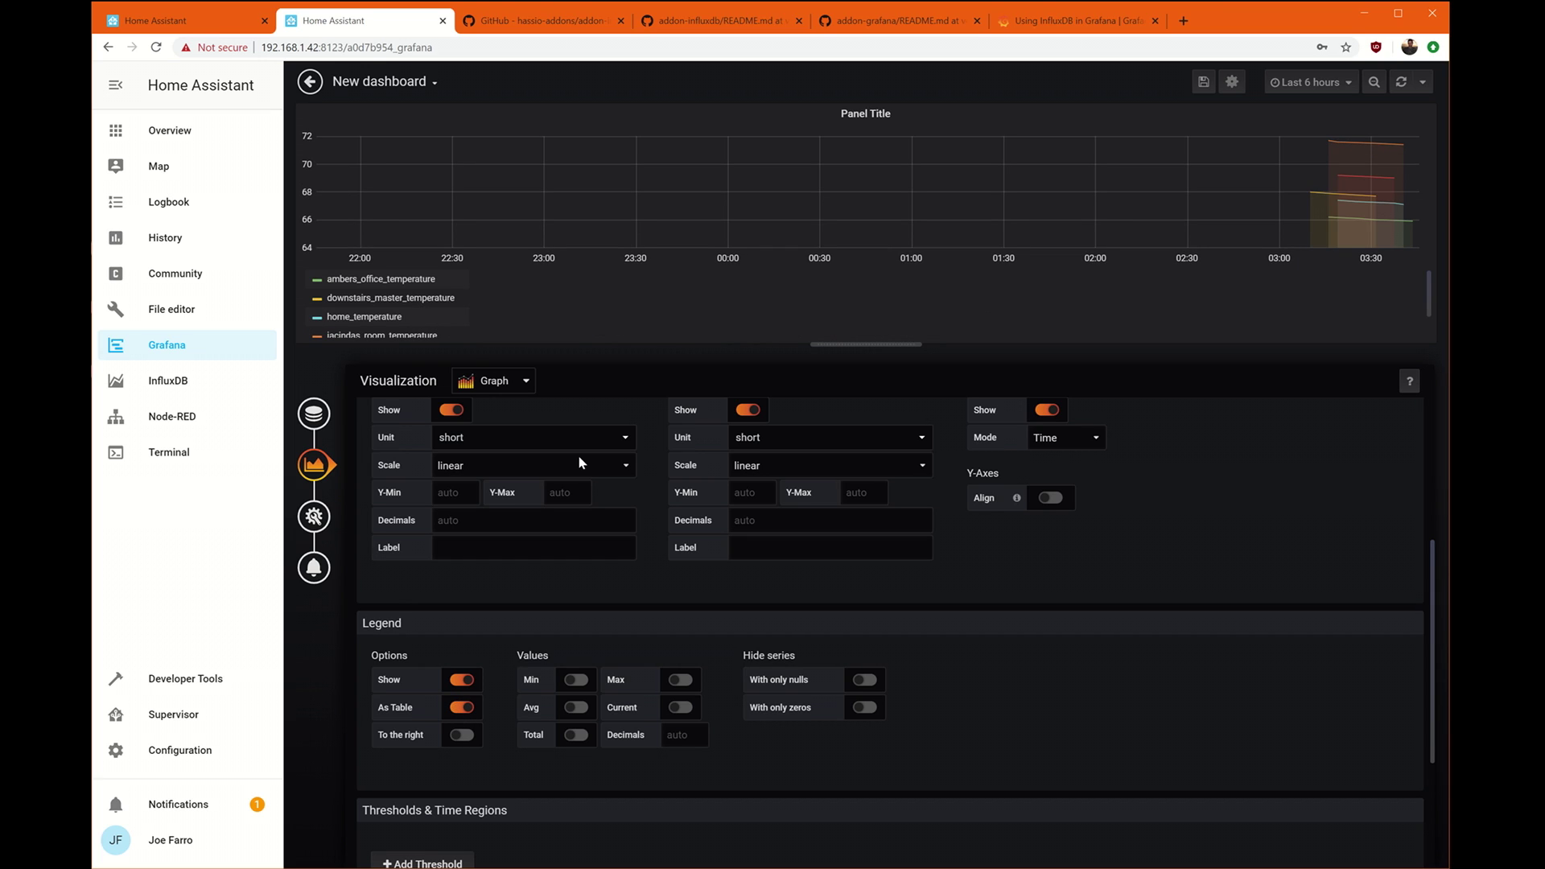
{"action": "left_click", "coordinate": [462, 707]}
{"action": "scroll", "coordinate": [1005, 679], "scroll_direction": "down", "scroll_amount": 2}
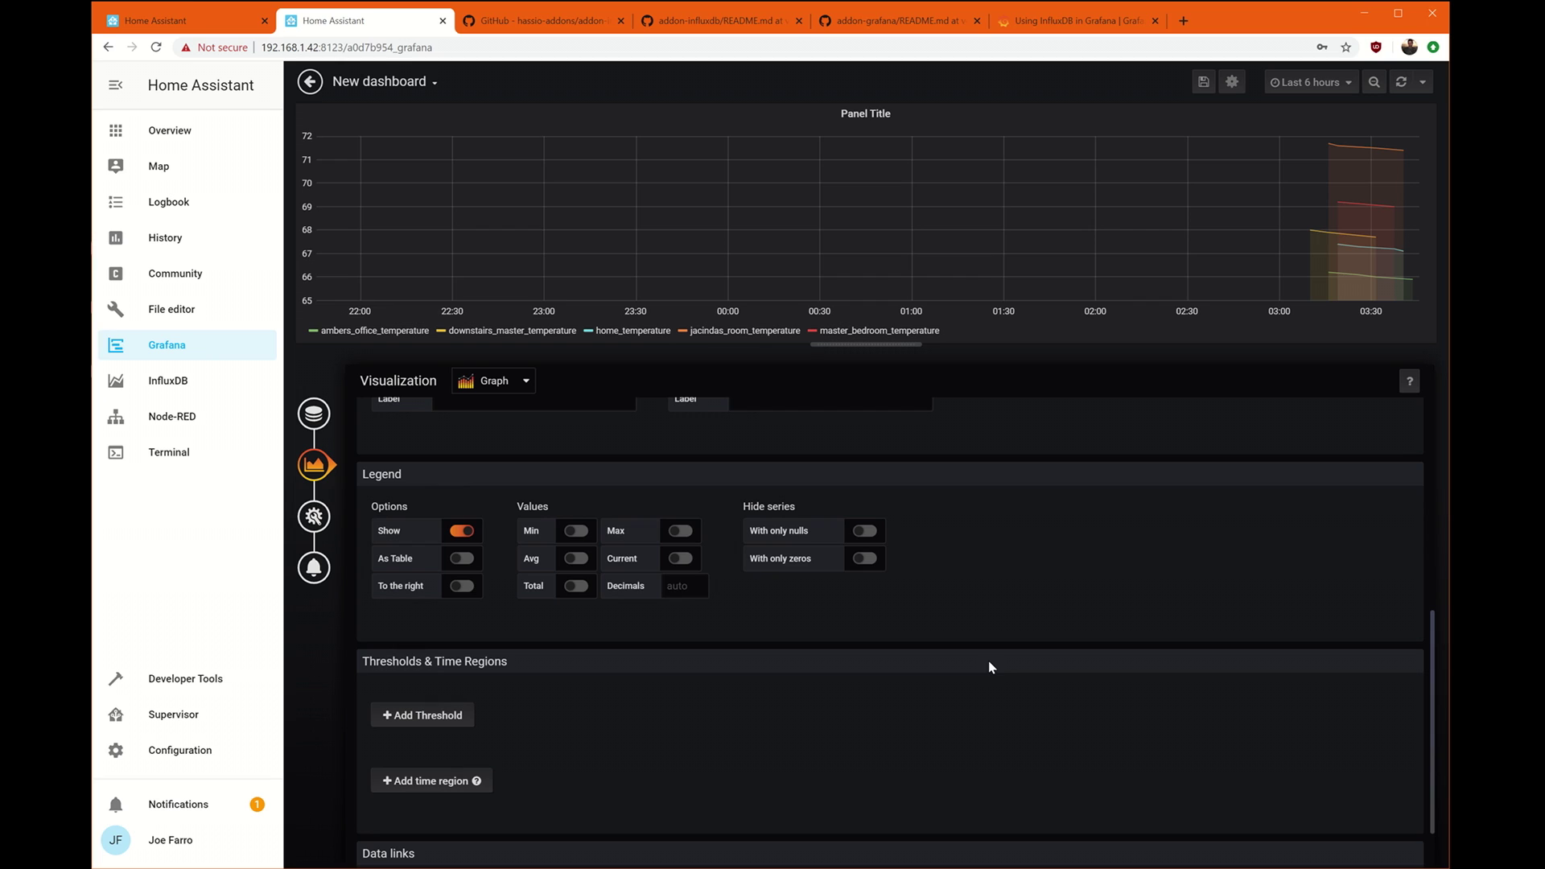
{"action": "left_click", "coordinate": [579, 563]}
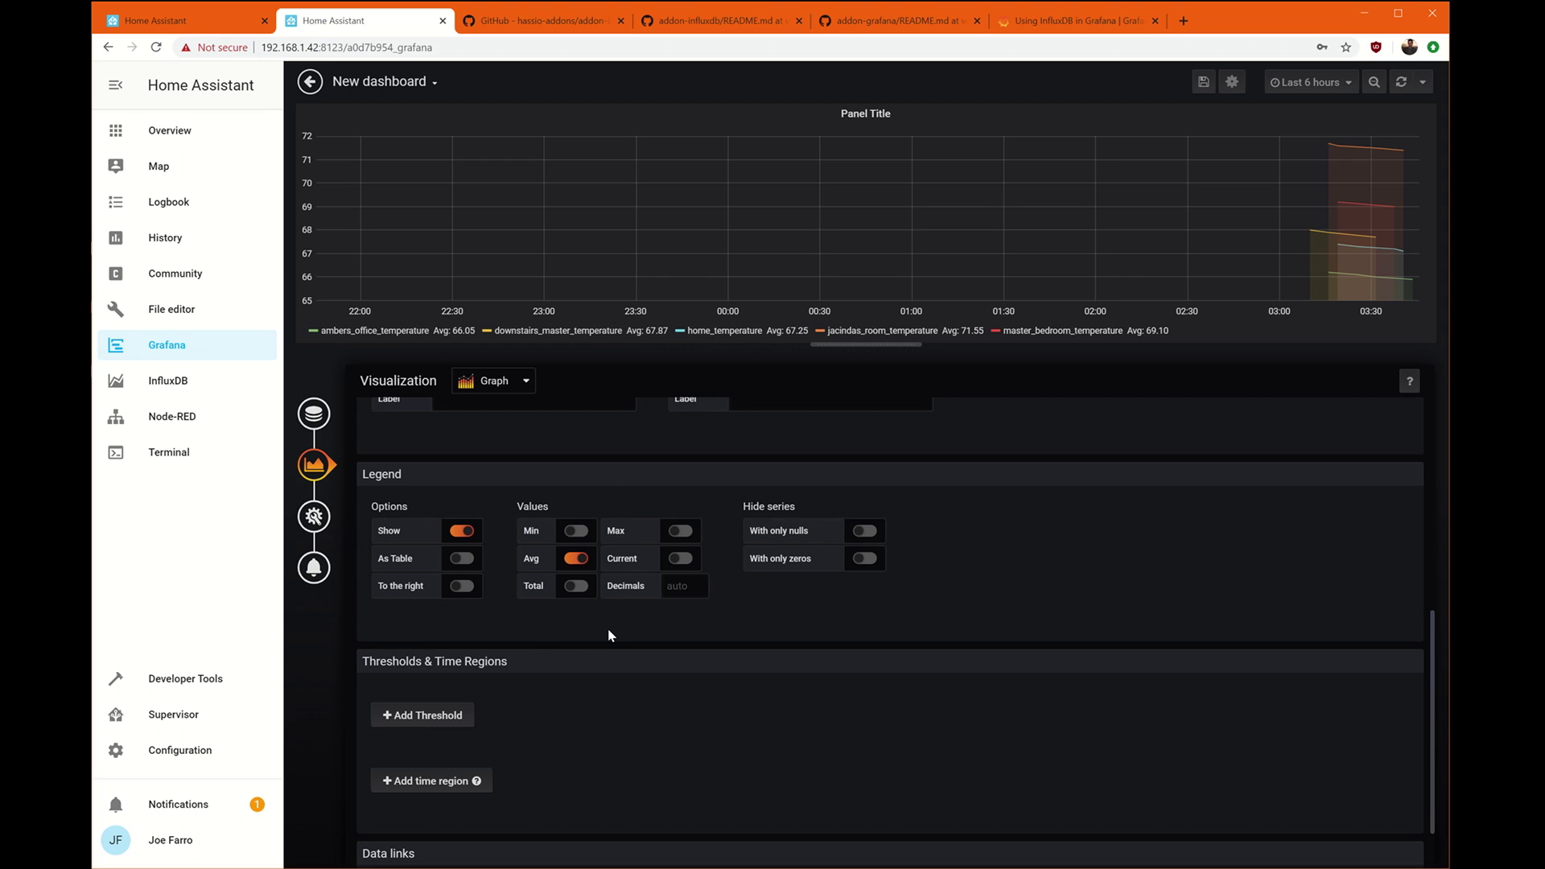
{"action": "scroll", "coordinate": [610, 635], "scroll_direction": "down", "scroll_amount": 2}
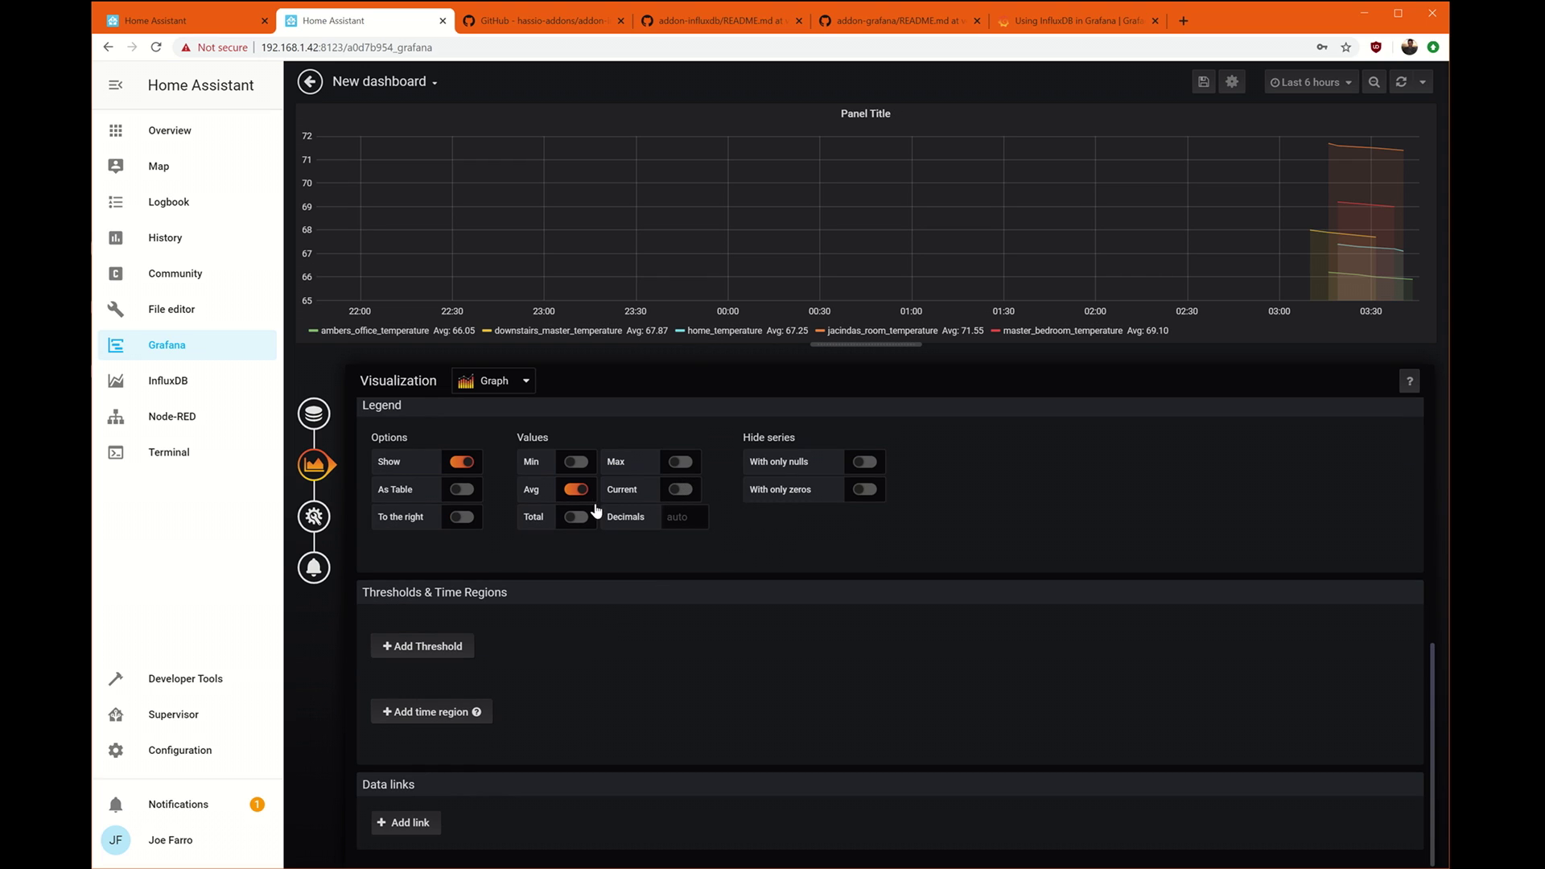
Retitle the panel 'Temperatures' and make its background transparent.
{"action": "left_click", "coordinate": [332, 517]}
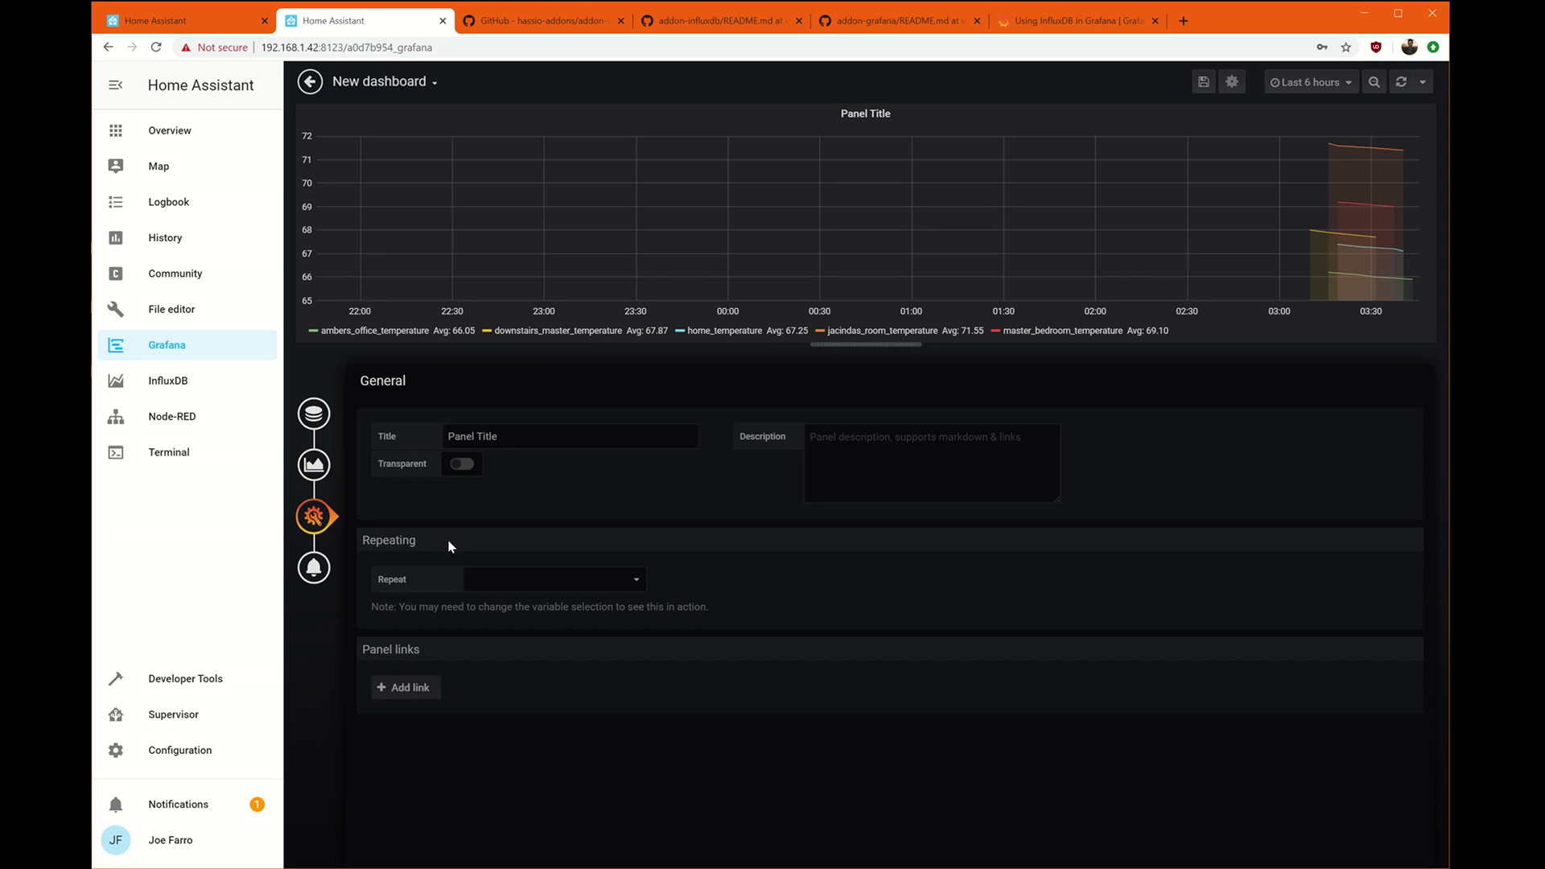
{"action": "left_click", "coordinate": [600, 439]}
{"action": "key", "text": "ctrl+a"}
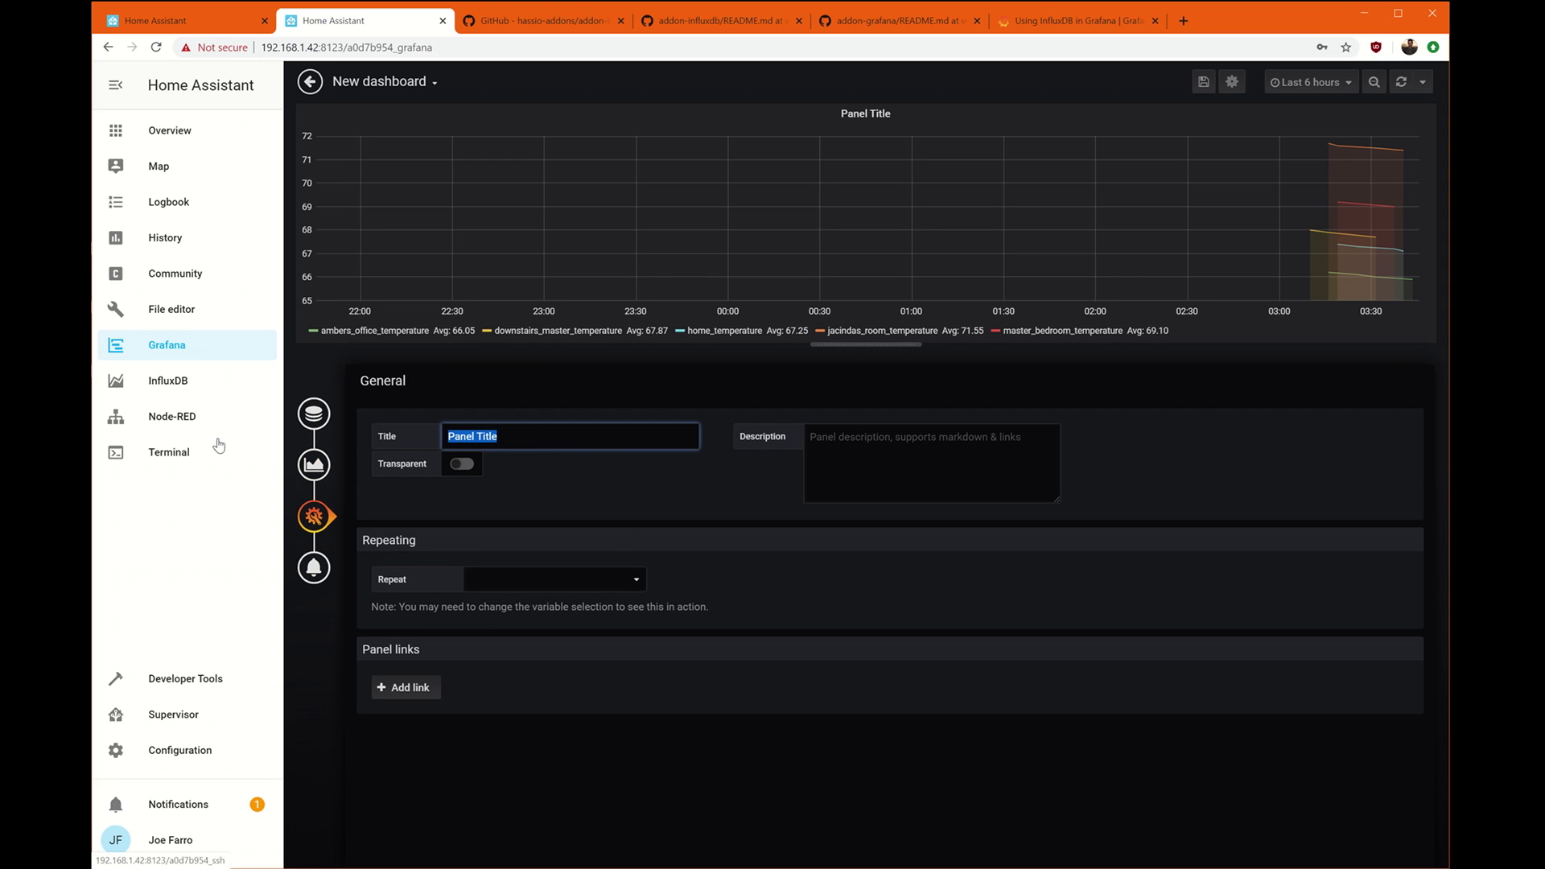
{"action": "type", "text": "Temperatures"}
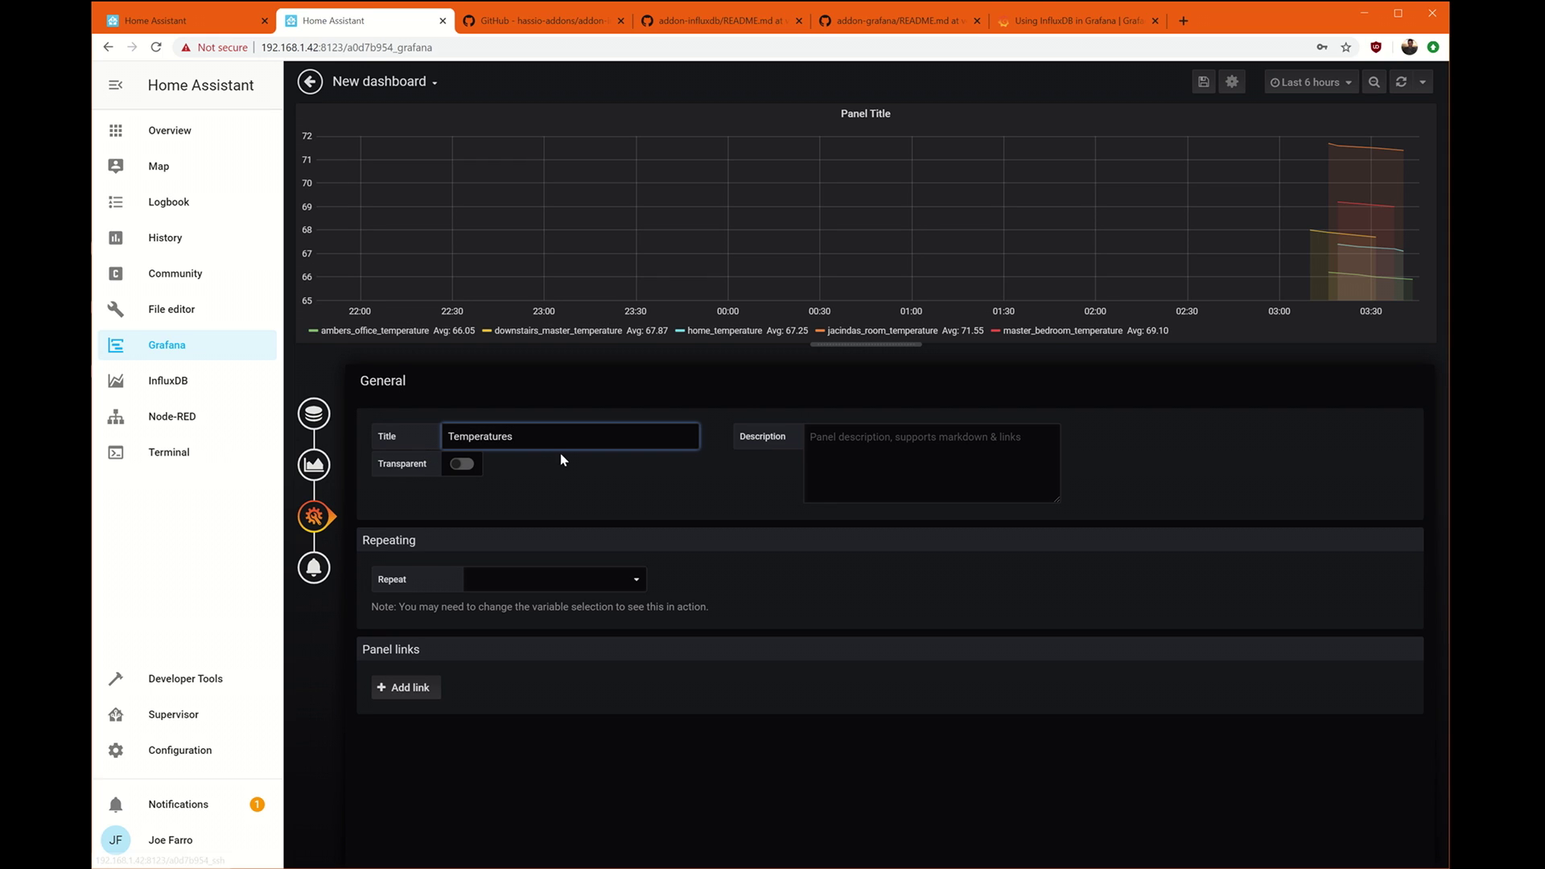
{"action": "left_click", "coordinate": [549, 470]}
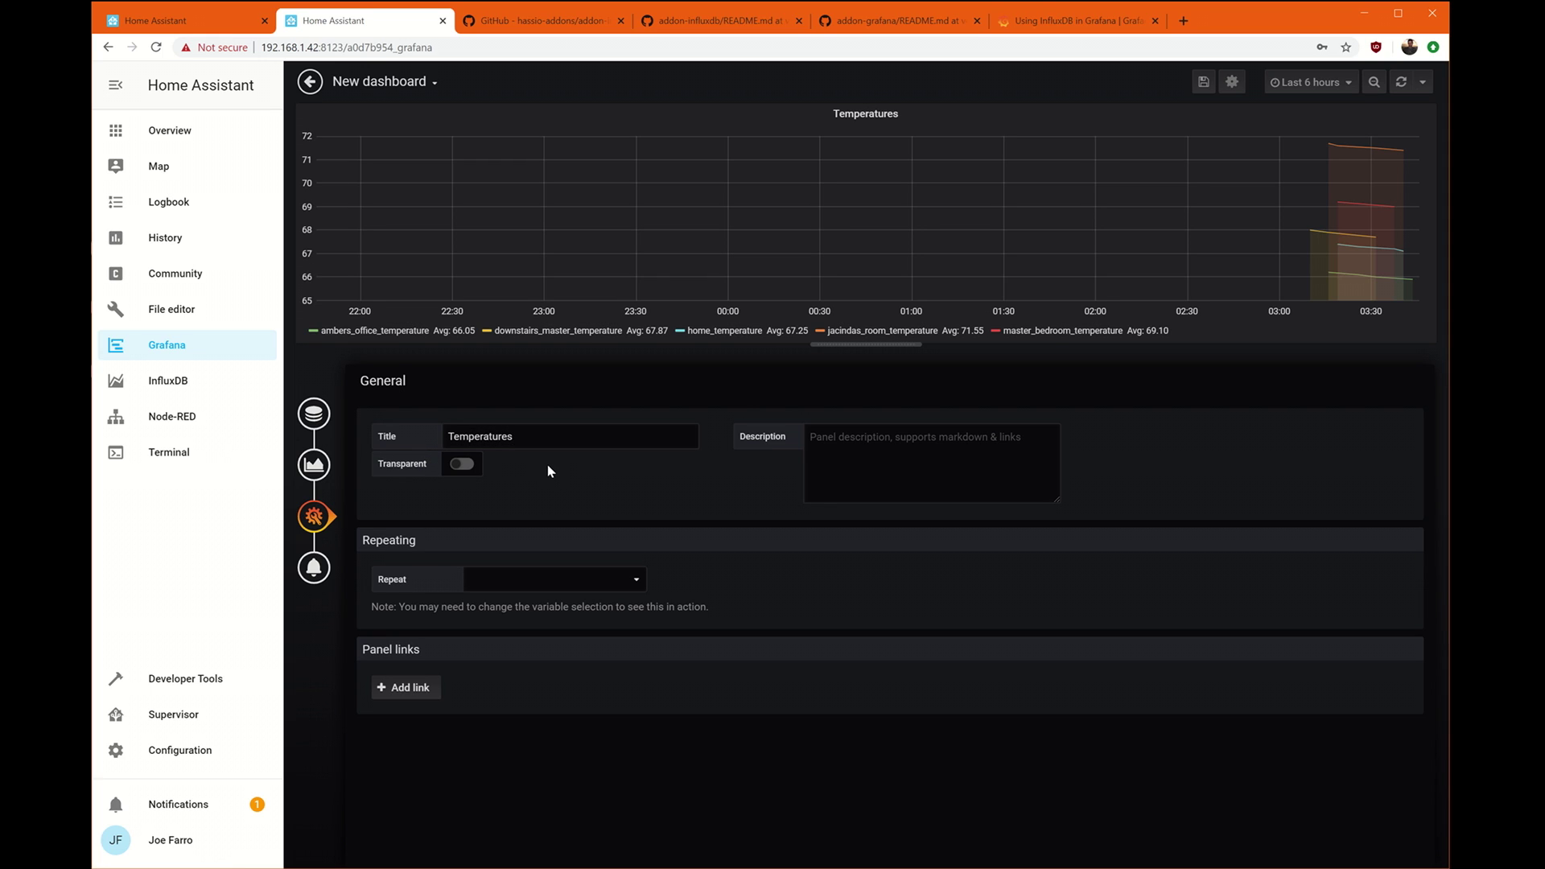
{"action": "left_click", "coordinate": [464, 465]}
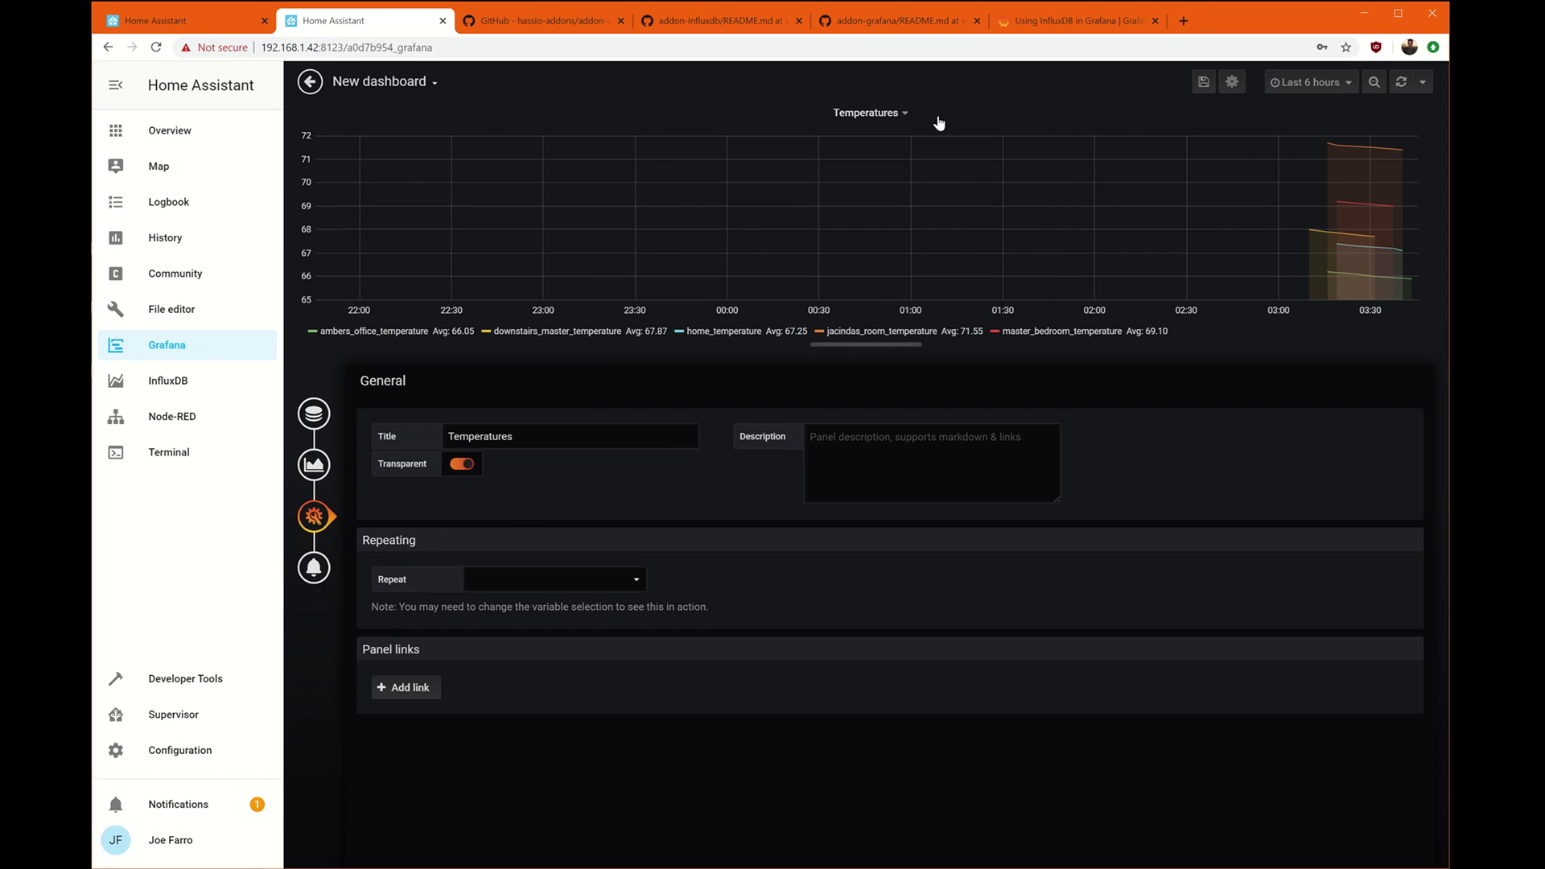
{"action": "left_click", "coordinate": [1206, 83]}
Replace the default dashboard name with 'Home' and save it.
{"action": "left_click", "coordinate": [952, 213]}
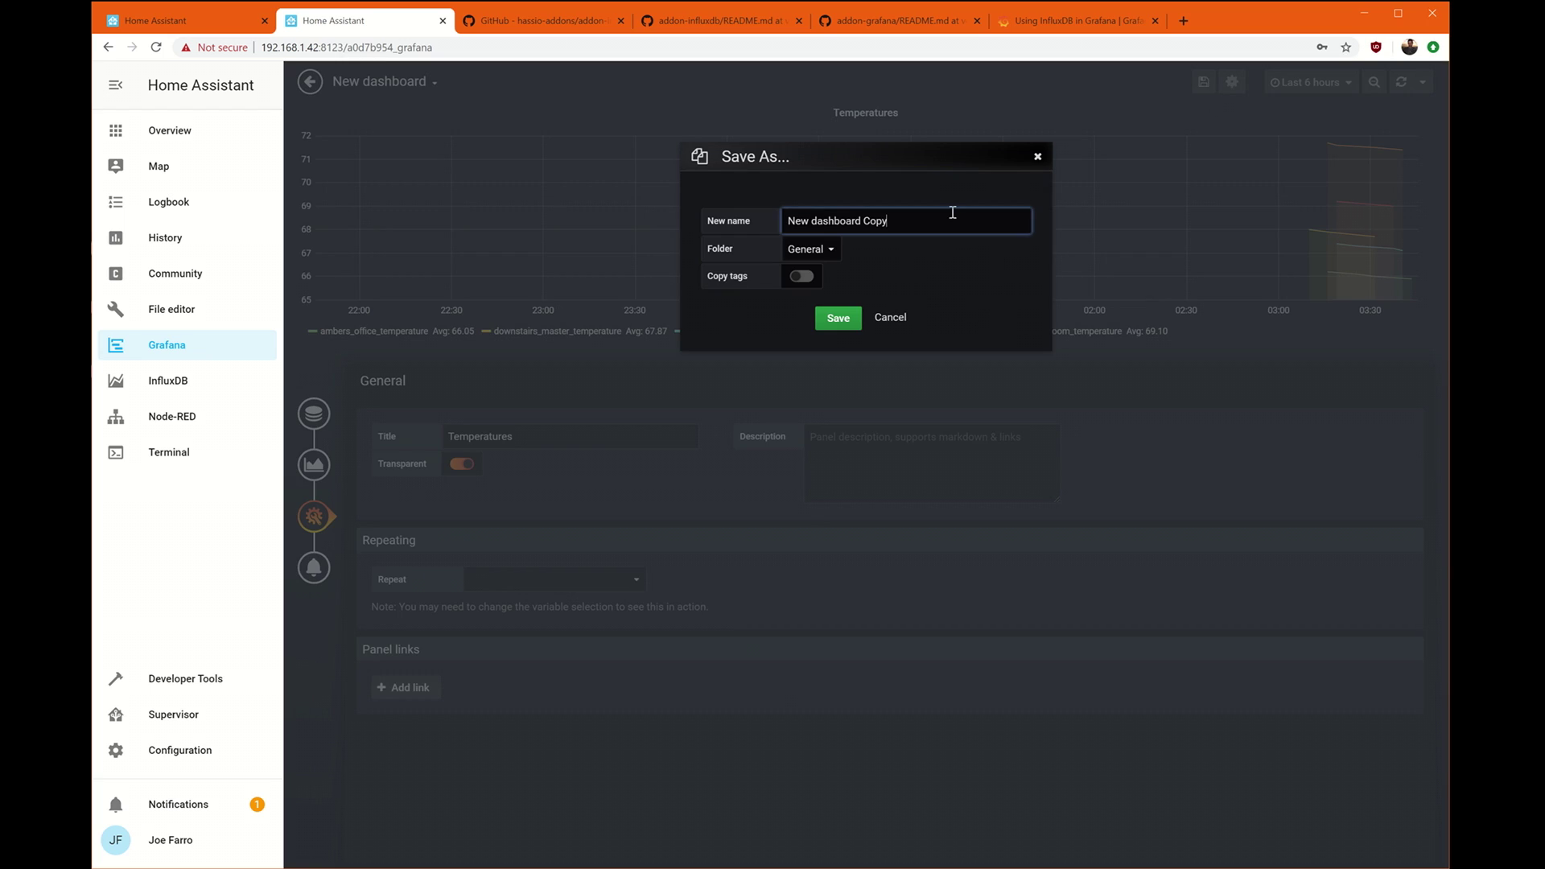
{"action": "left_click_drag", "start_coordinate": [947, 217], "coordinate": [594, 255]}
{"action": "type", "text": "Temper"}
{"action": "key", "text": "BackSpace"}
{"action": "key", "text": "BackSpace"}
{"action": "key", "text": "BackSpace"}
{"action": "key", "text": "BackSpace"}
{"action": "key", "text": "BackSpace"}
{"action": "key", "text": "BackSpace"}
{"action": "type", "text": "H"}
{"action": "left_click", "coordinate": [828, 323]}
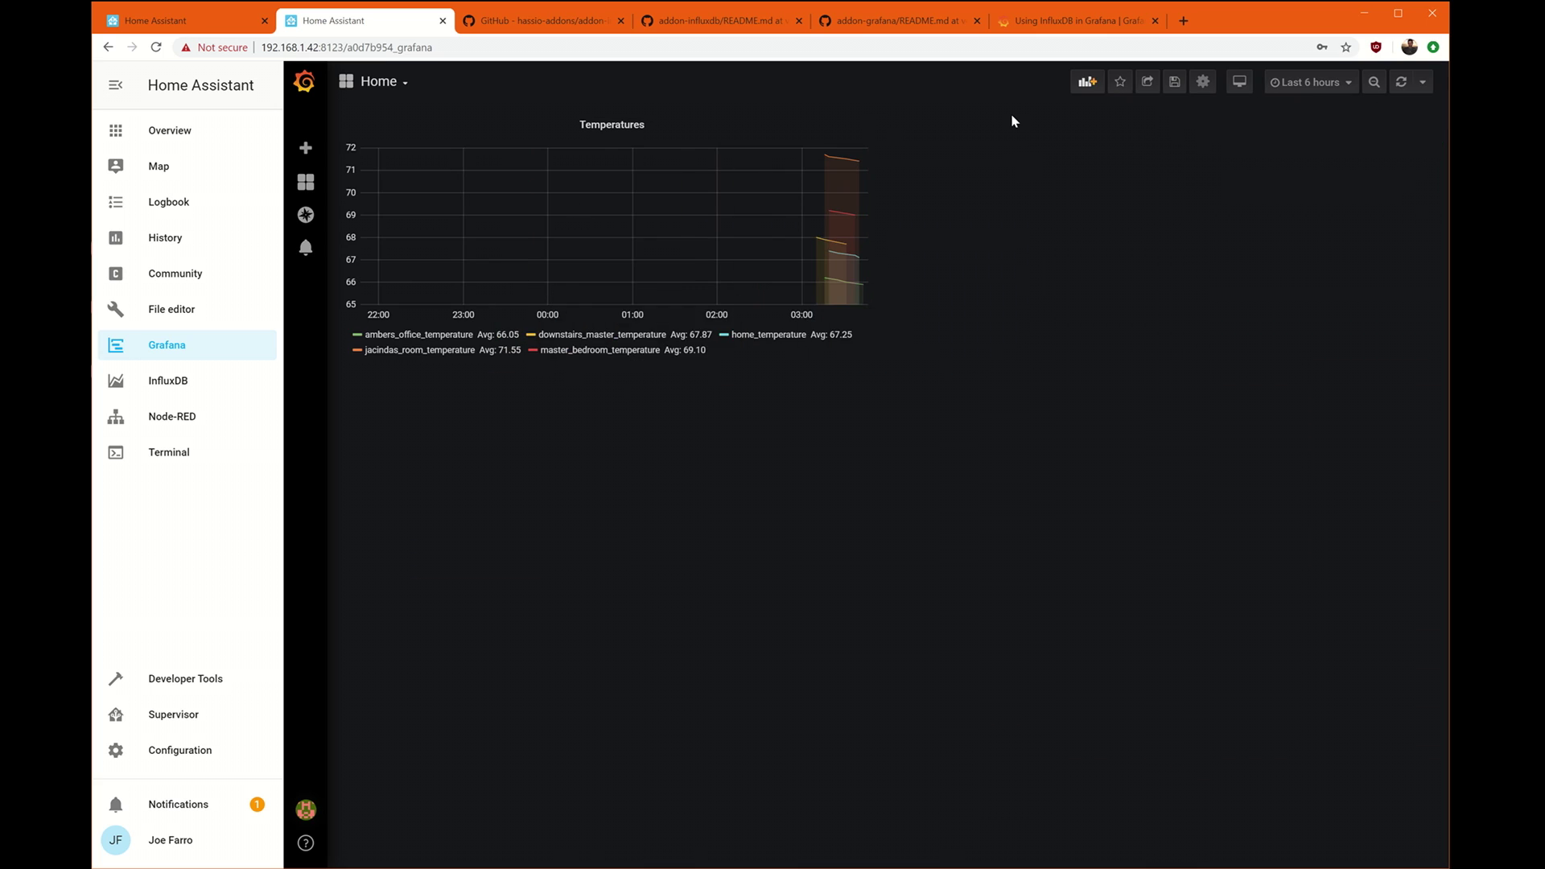
Add a panel querying the % measurement filtered to entity_id = home_humidity.
{"action": "left_click", "coordinate": [1087, 81]}
{"action": "left_click", "coordinate": [599, 252]}
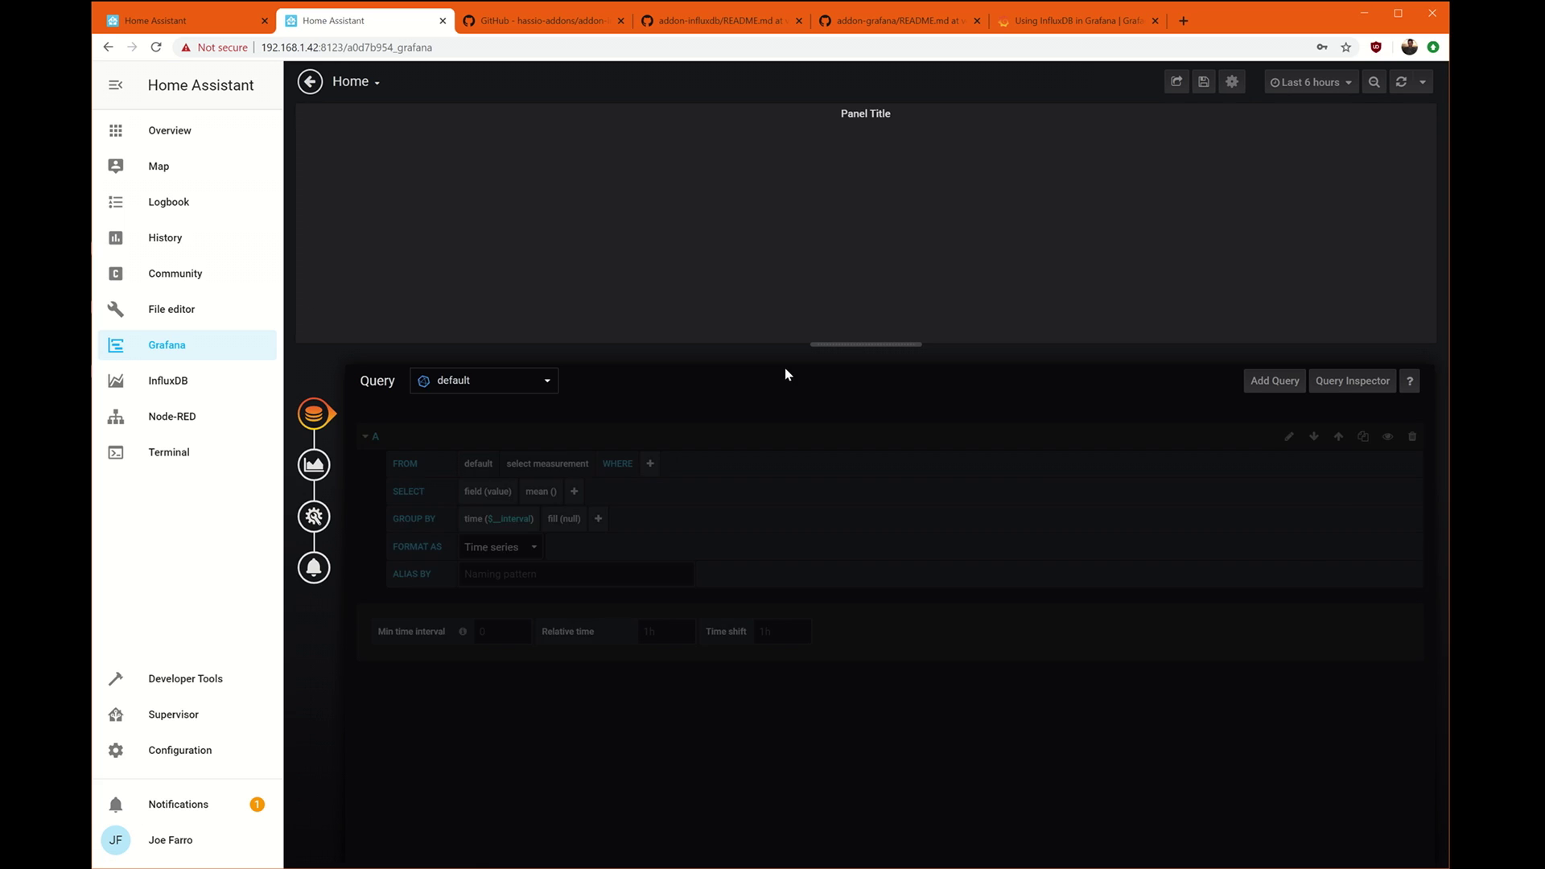
{"action": "left_click", "coordinate": [568, 475]}
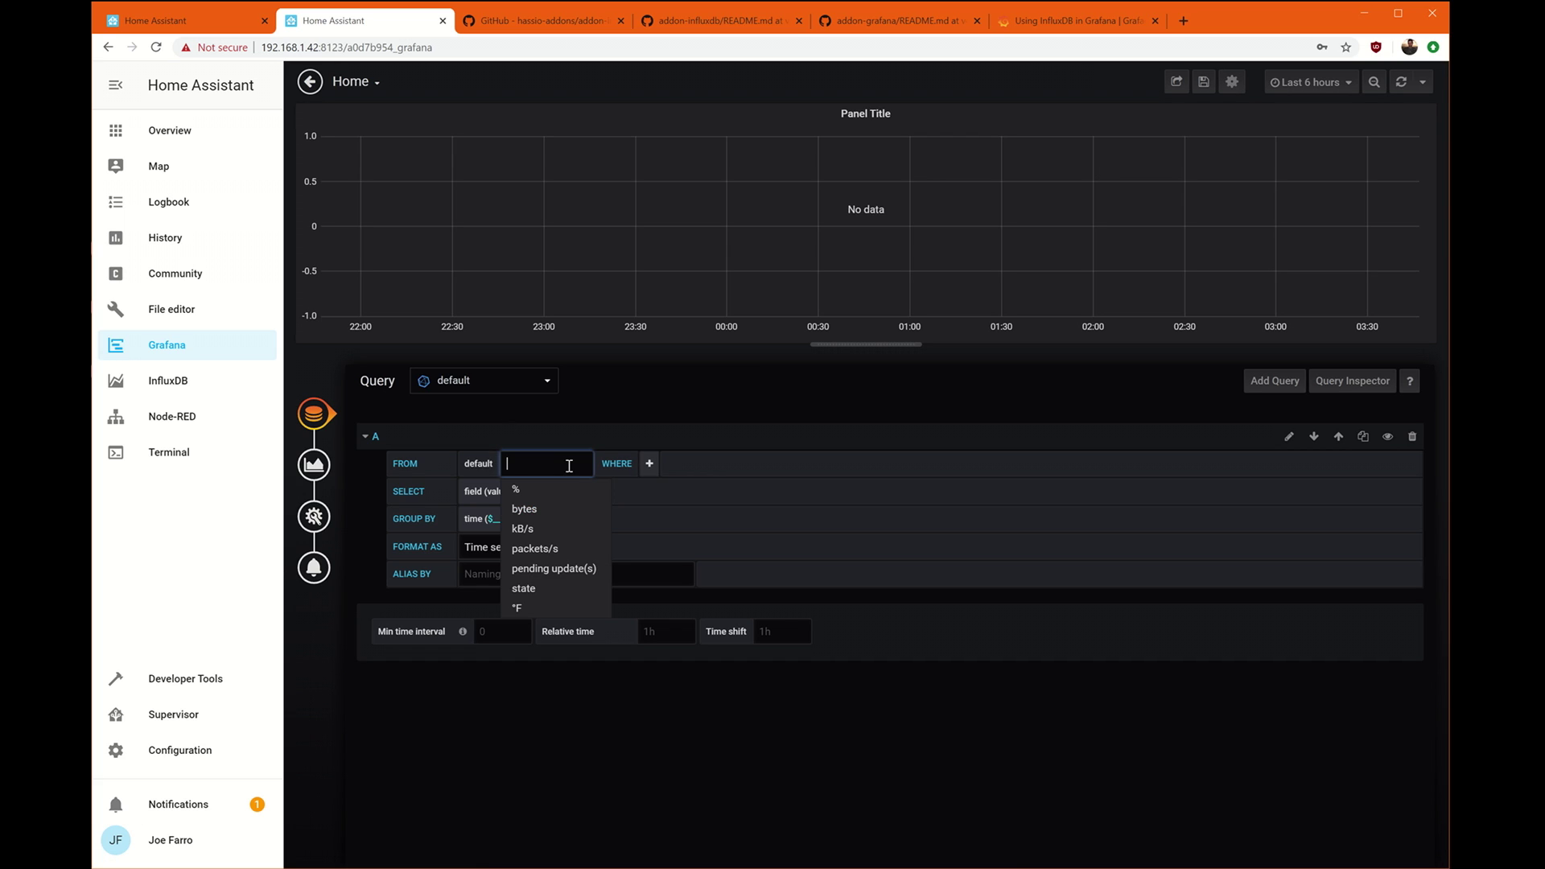
{"action": "left_click", "coordinate": [515, 492]}
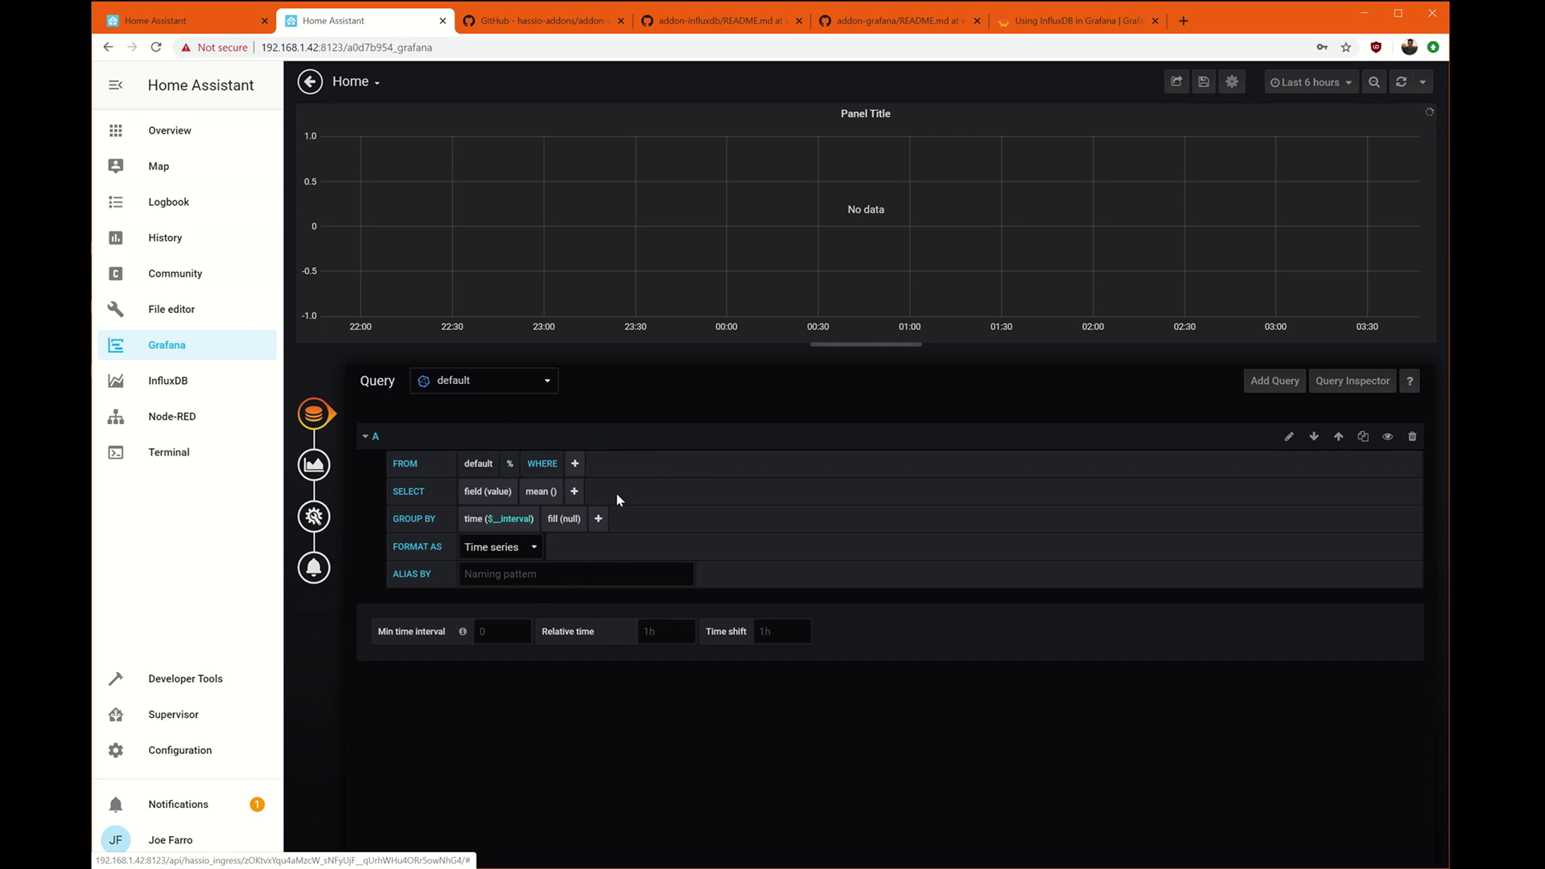
{"action": "left_click", "coordinate": [575, 465]}
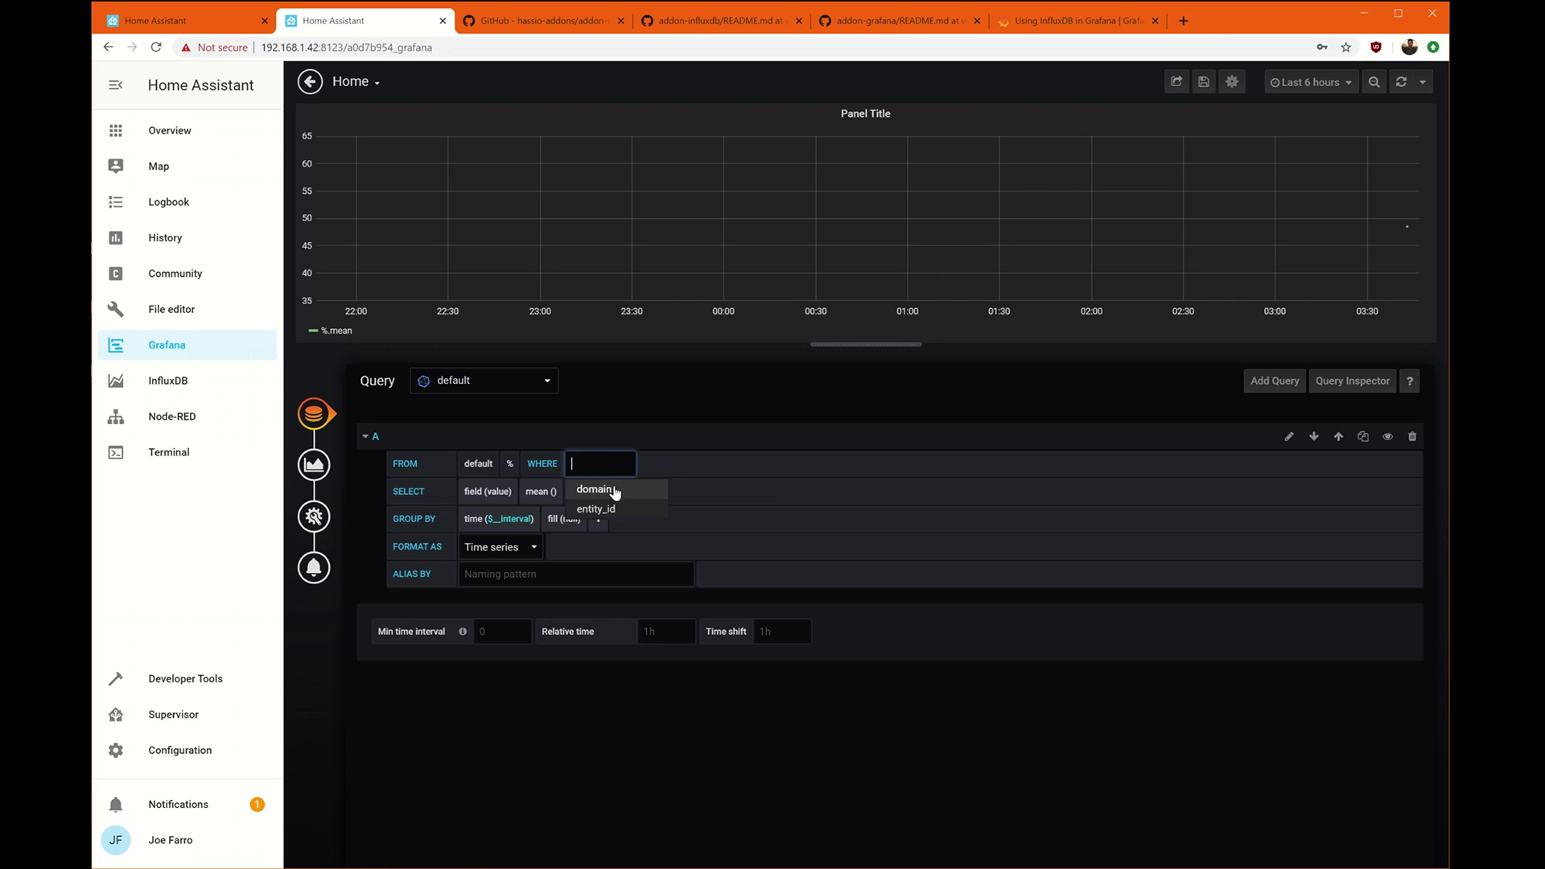
{"action": "left_click", "coordinate": [609, 497]}
{"action": "left_click", "coordinate": [680, 464]}
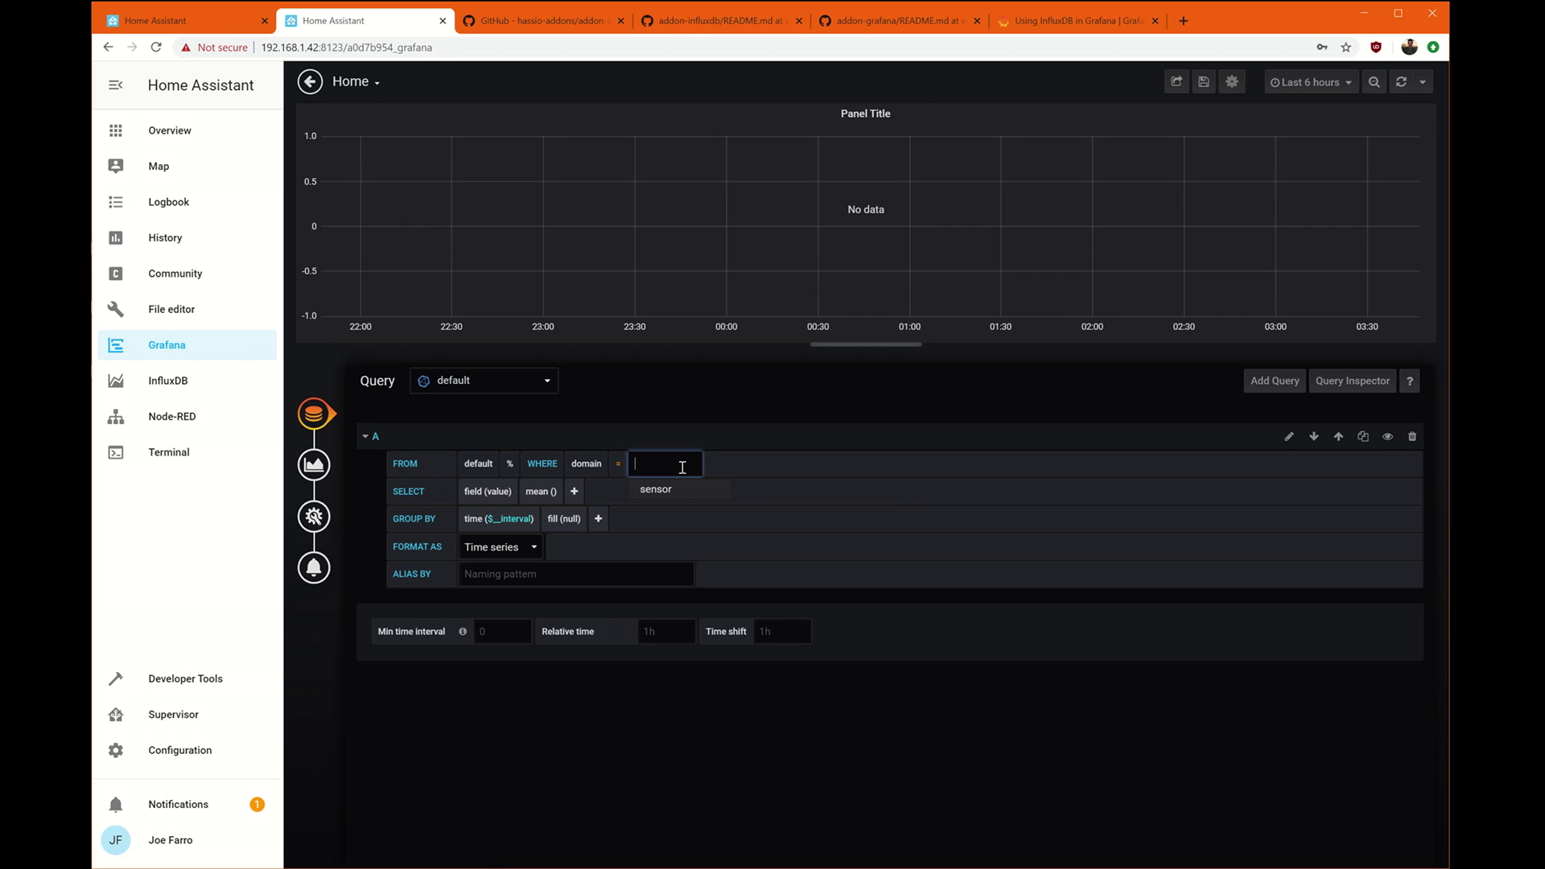
{"action": "left_click", "coordinate": [688, 489]}
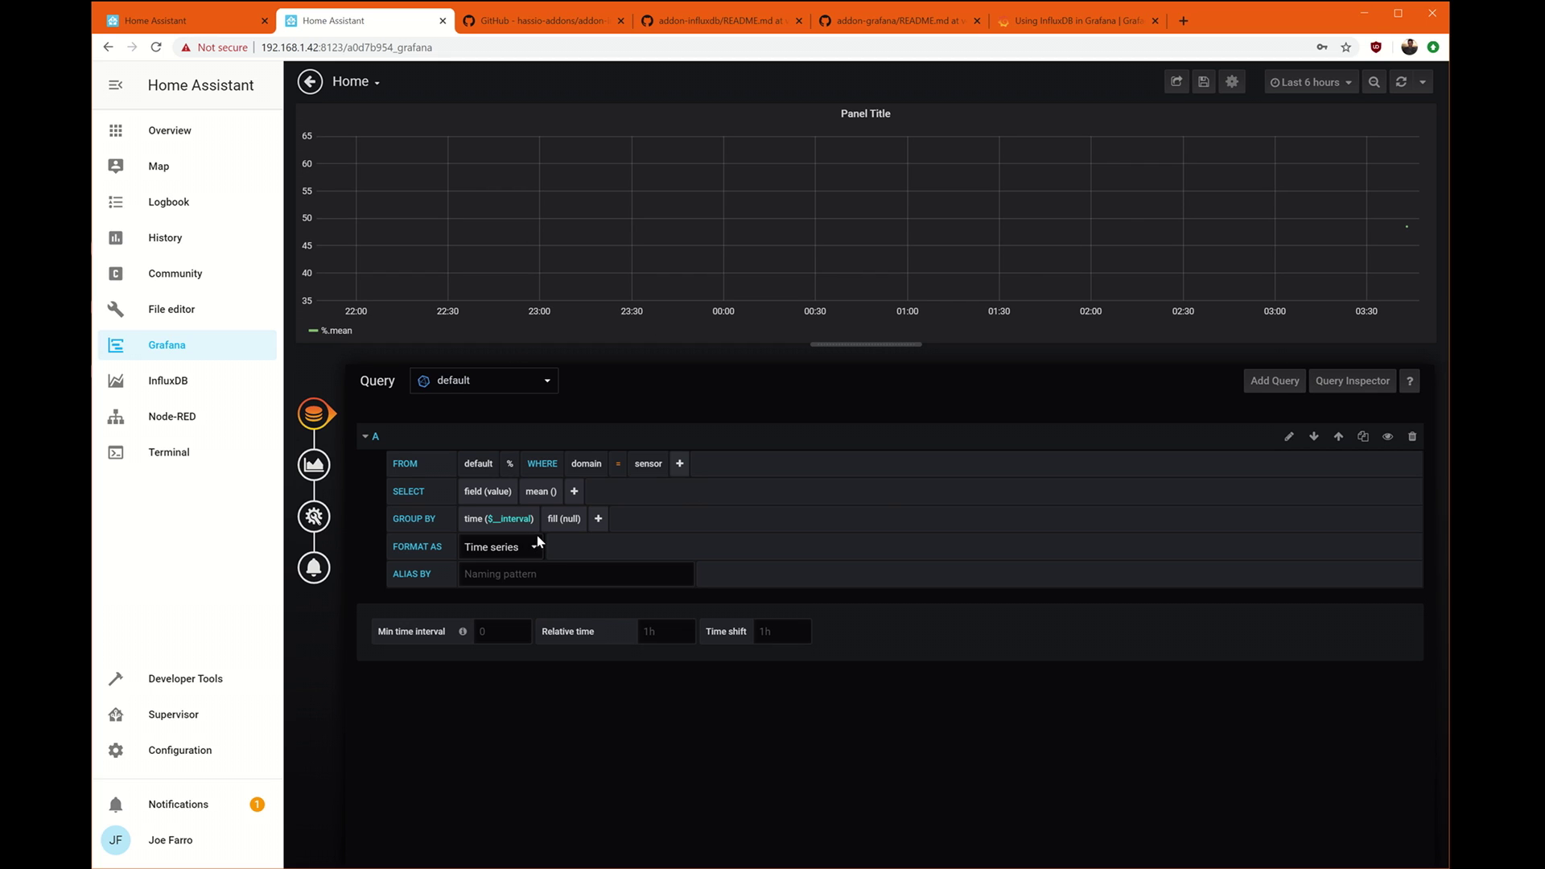
{"action": "left_click", "coordinate": [649, 463]}
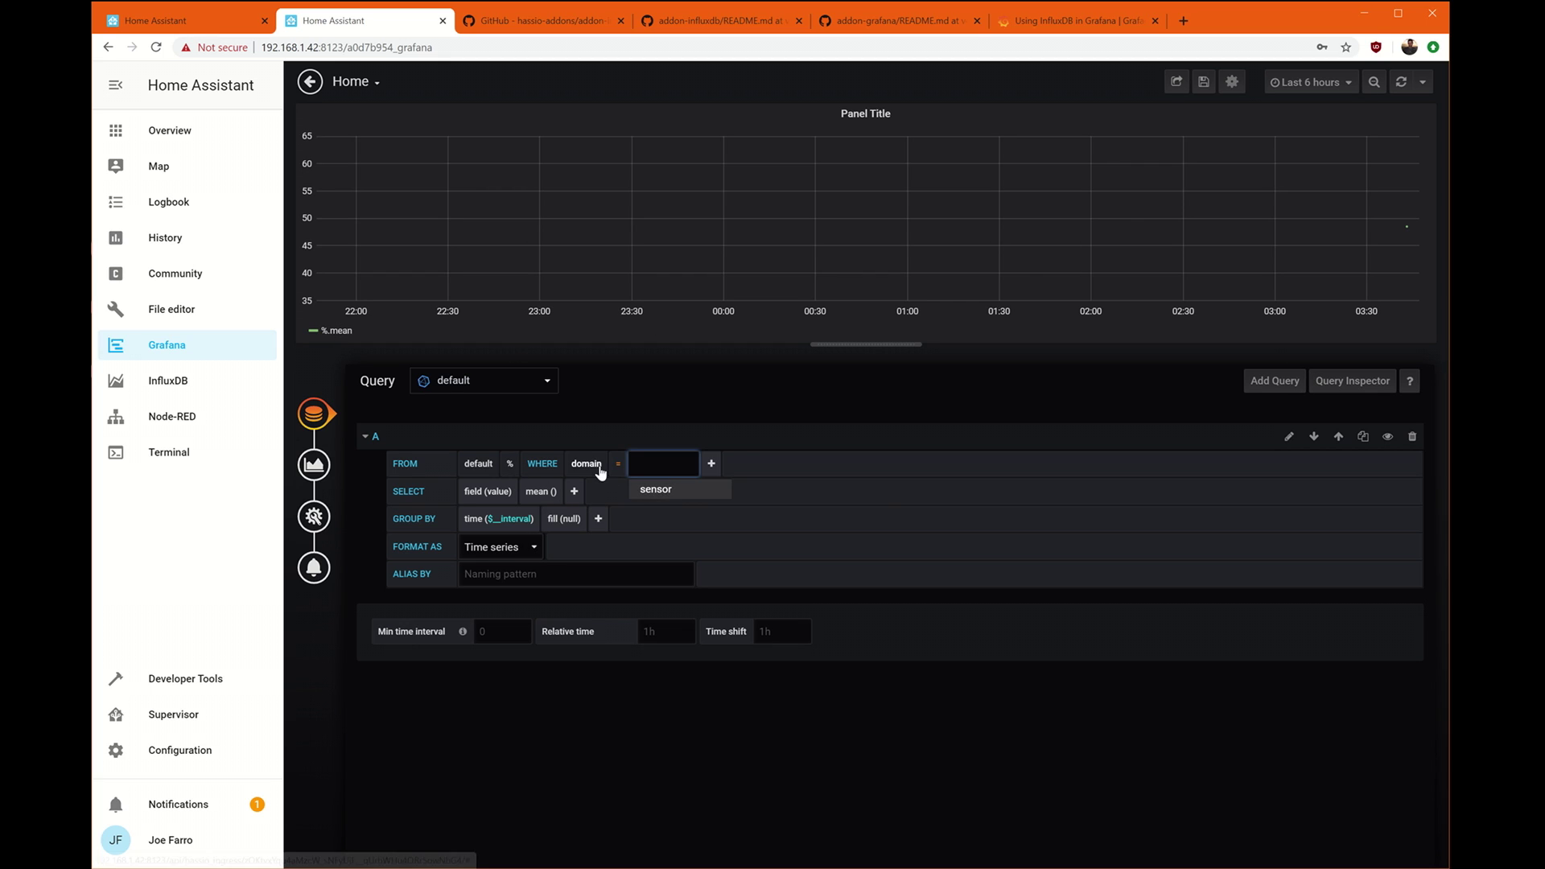
{"action": "left_click", "coordinate": [587, 465]}
{"action": "left_click", "coordinate": [597, 528]}
{"action": "left_click", "coordinate": [660, 464]}
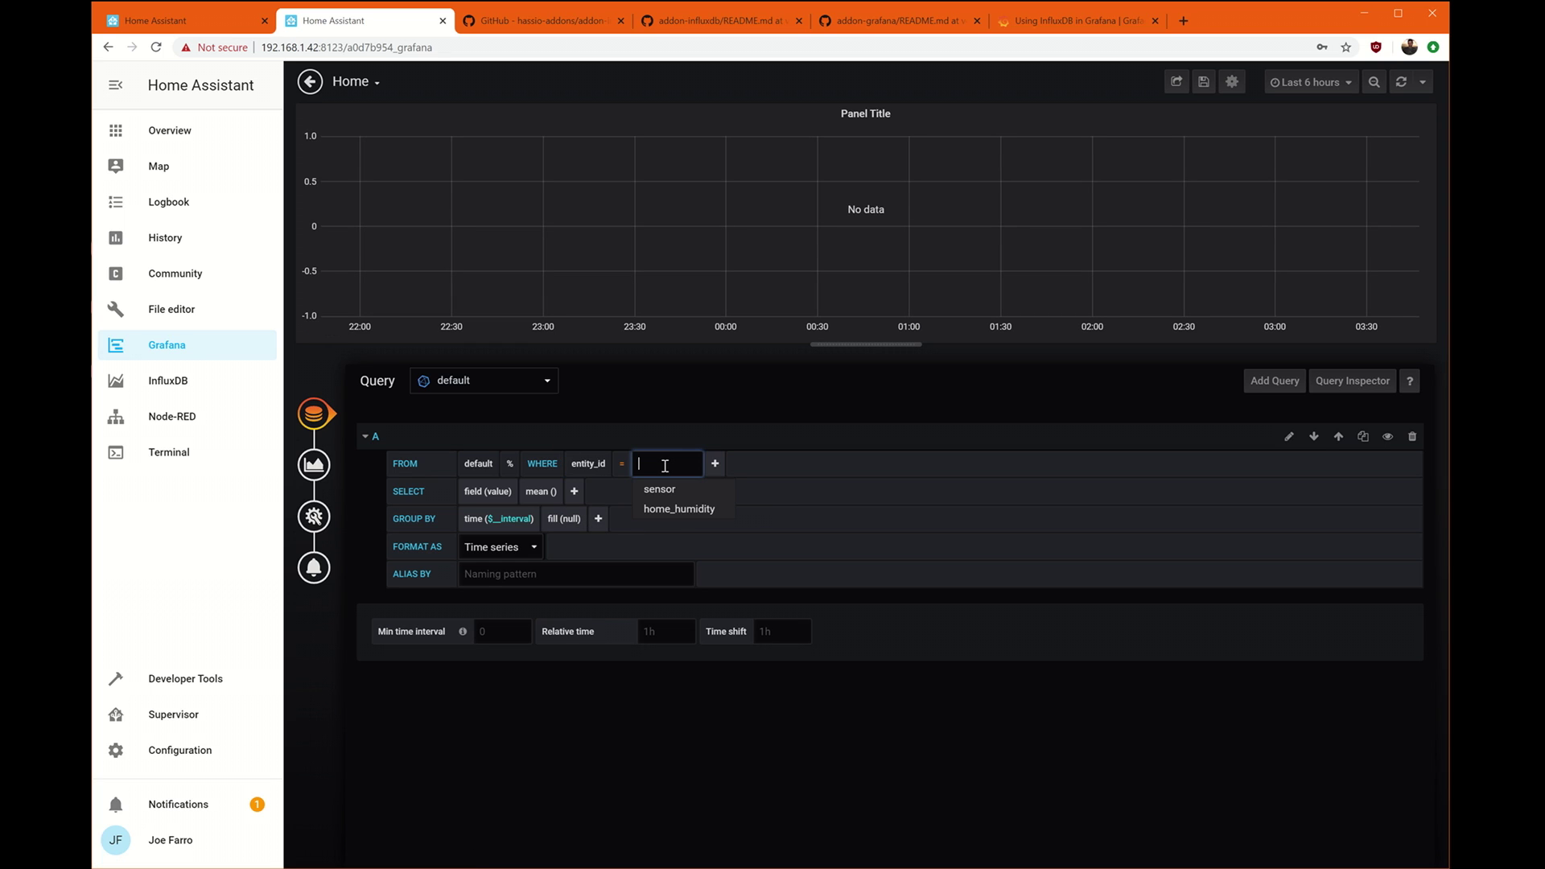
{"action": "left_click", "coordinate": [678, 508]}
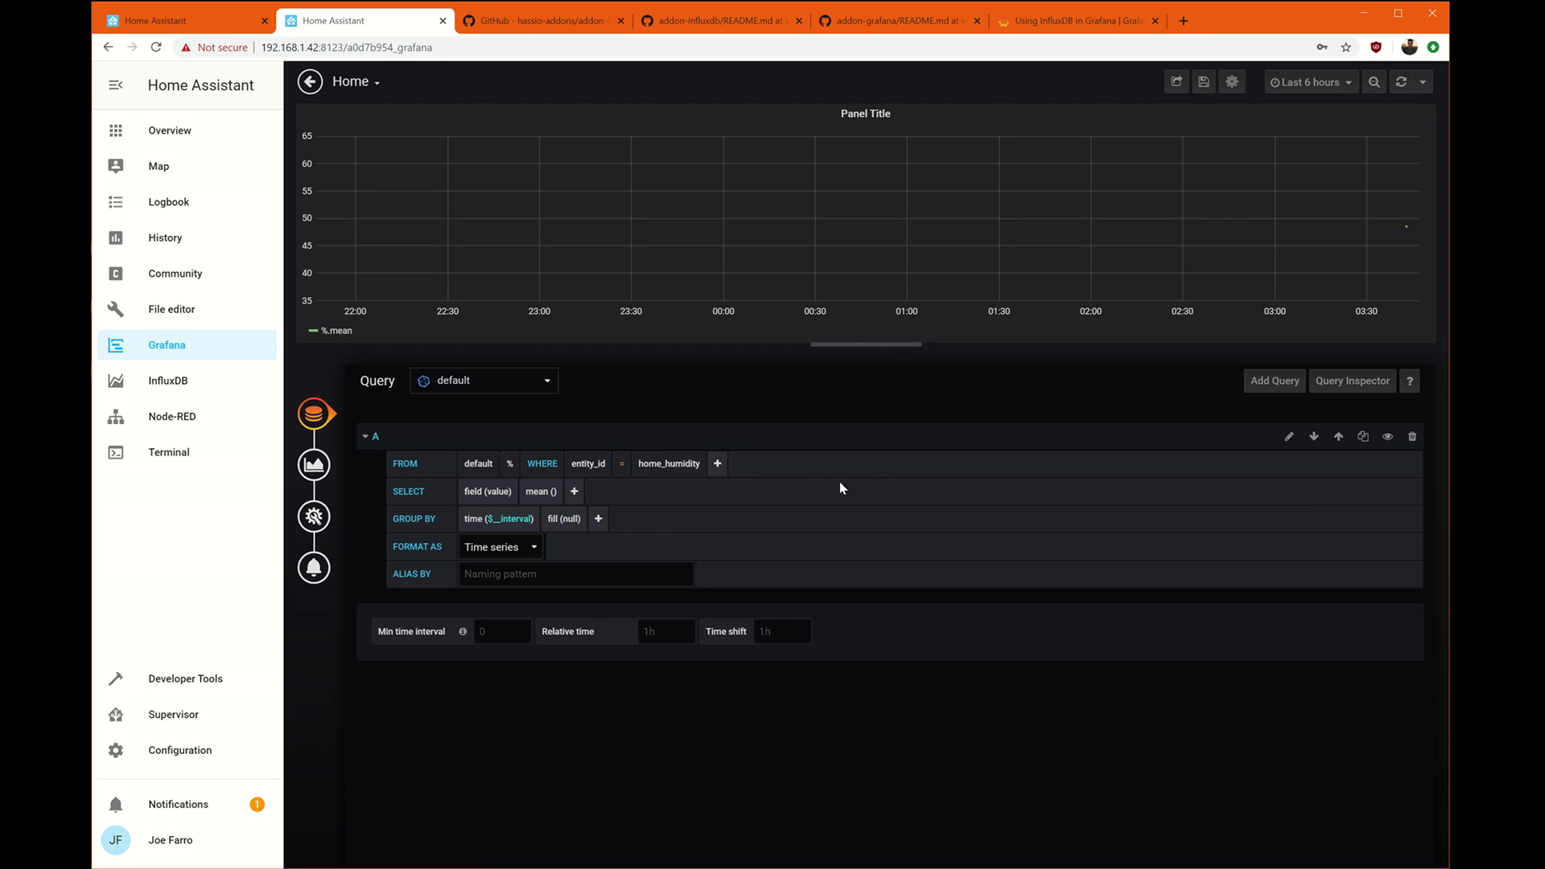
Set the query's fill to none and alias the series 'Humidity'.
{"action": "left_click", "coordinate": [571, 522]}
{"action": "left_click", "coordinate": [608, 543]}
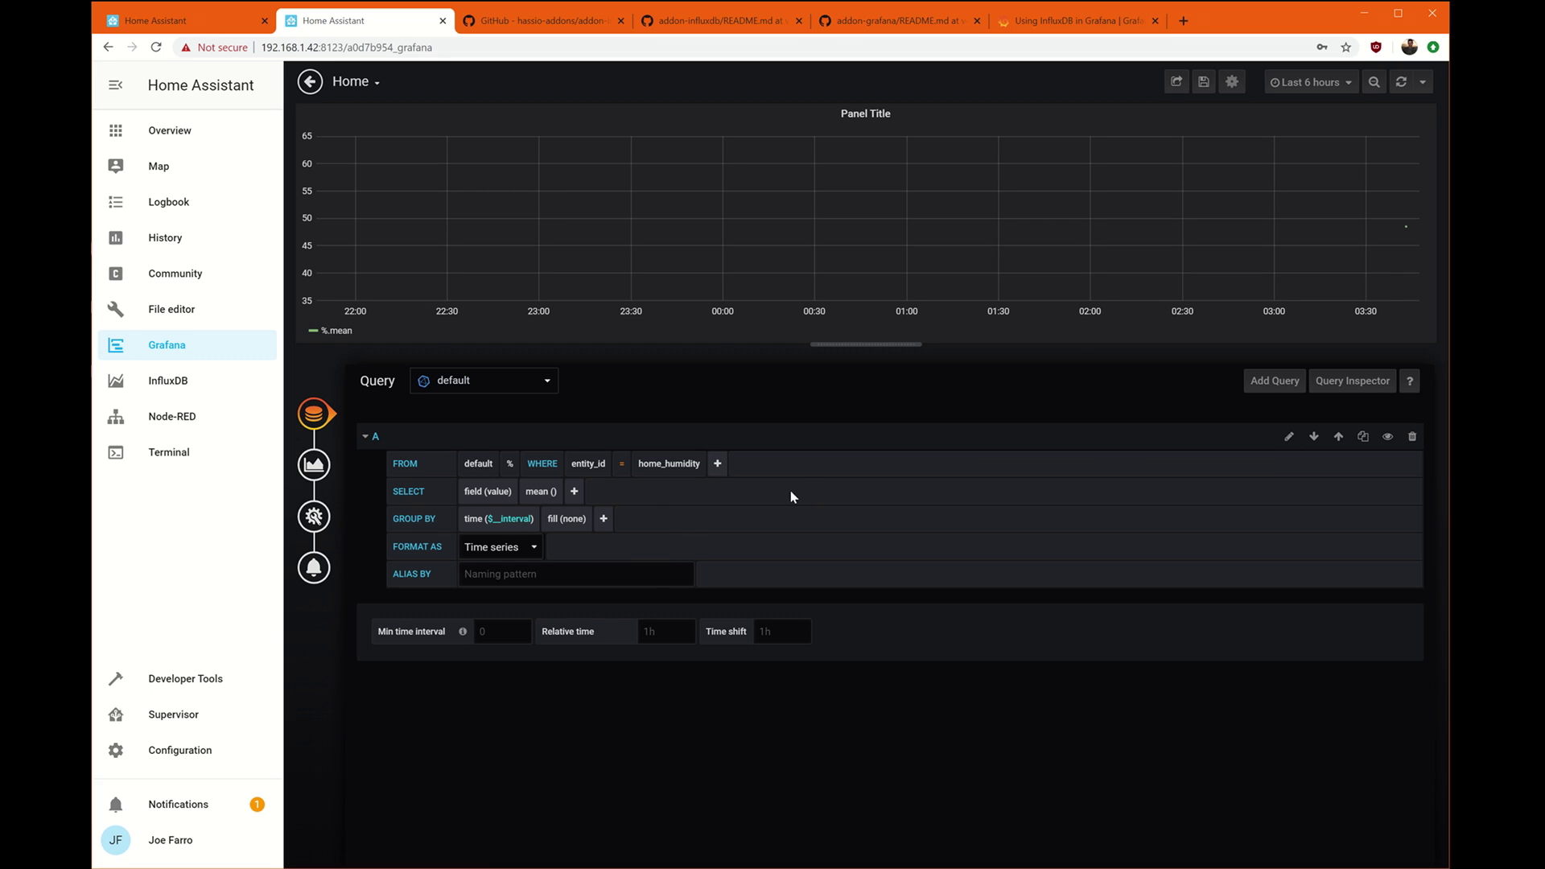
{"action": "left_click", "coordinate": [523, 575]}
{"action": "type", "text": "Humidity"}
{"action": "left_click", "coordinate": [981, 557]}
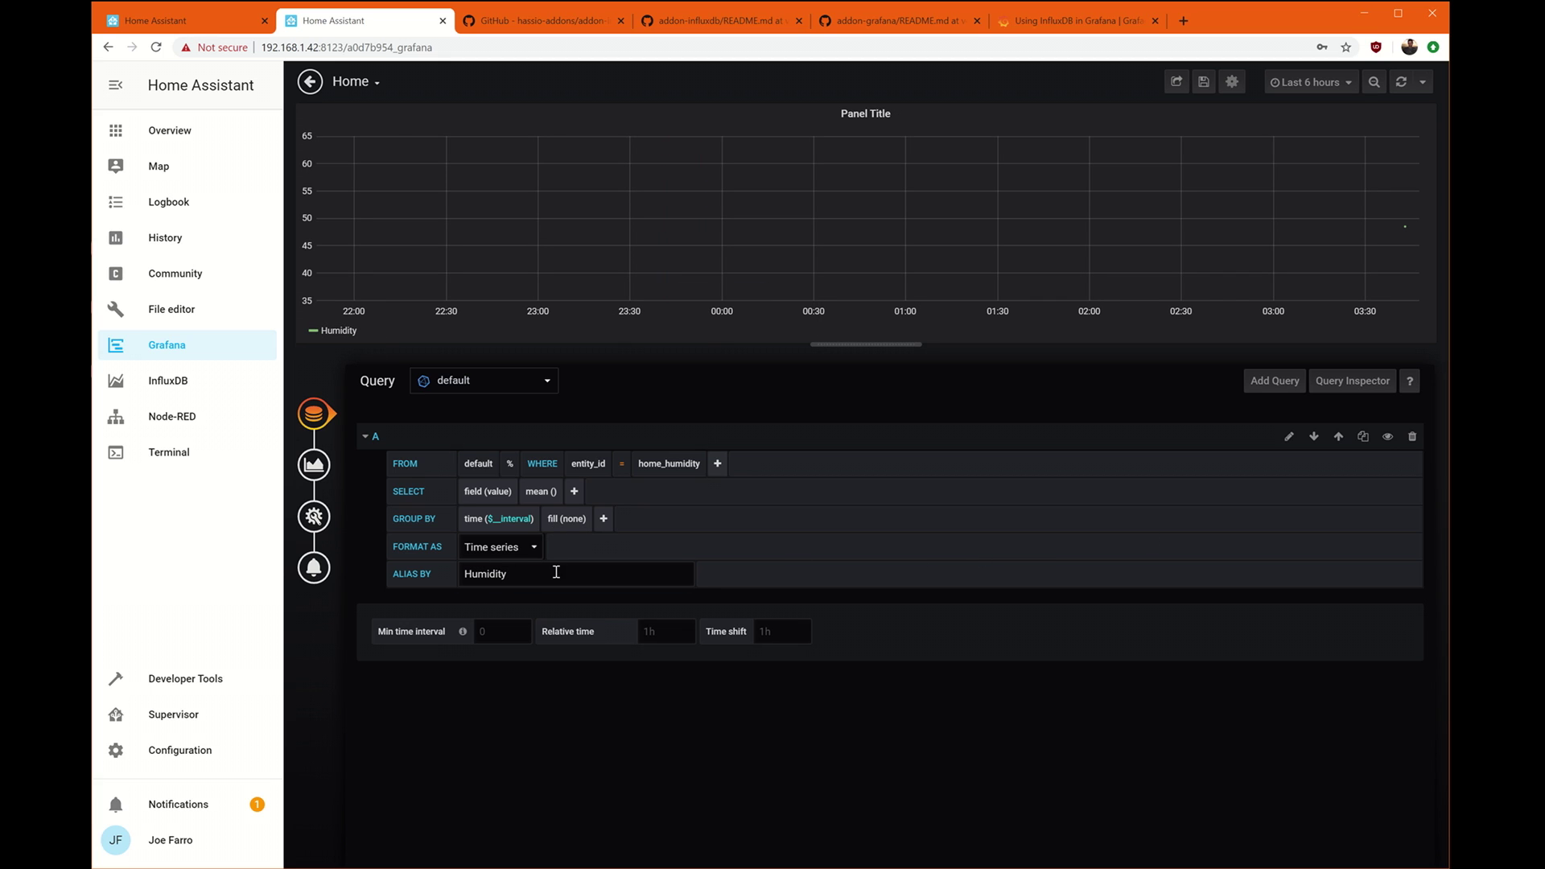
Preview the humidity panel as Stat and Gauge, then keep it as a Graph and review its axes and legend.
{"action": "left_click", "coordinate": [313, 464]}
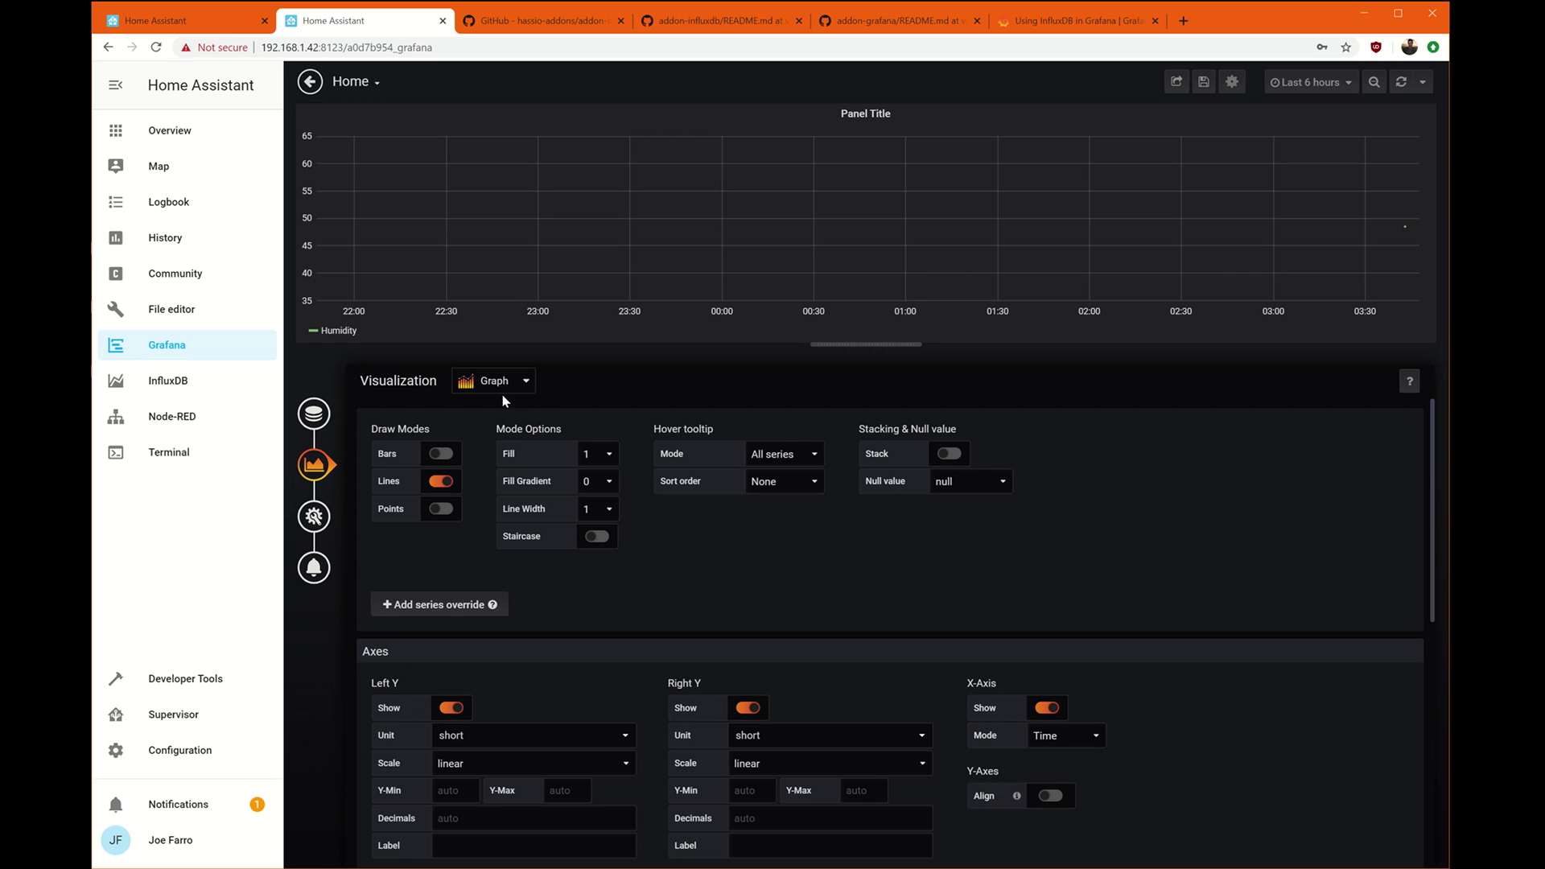
{"action": "left_click", "coordinate": [502, 394]}
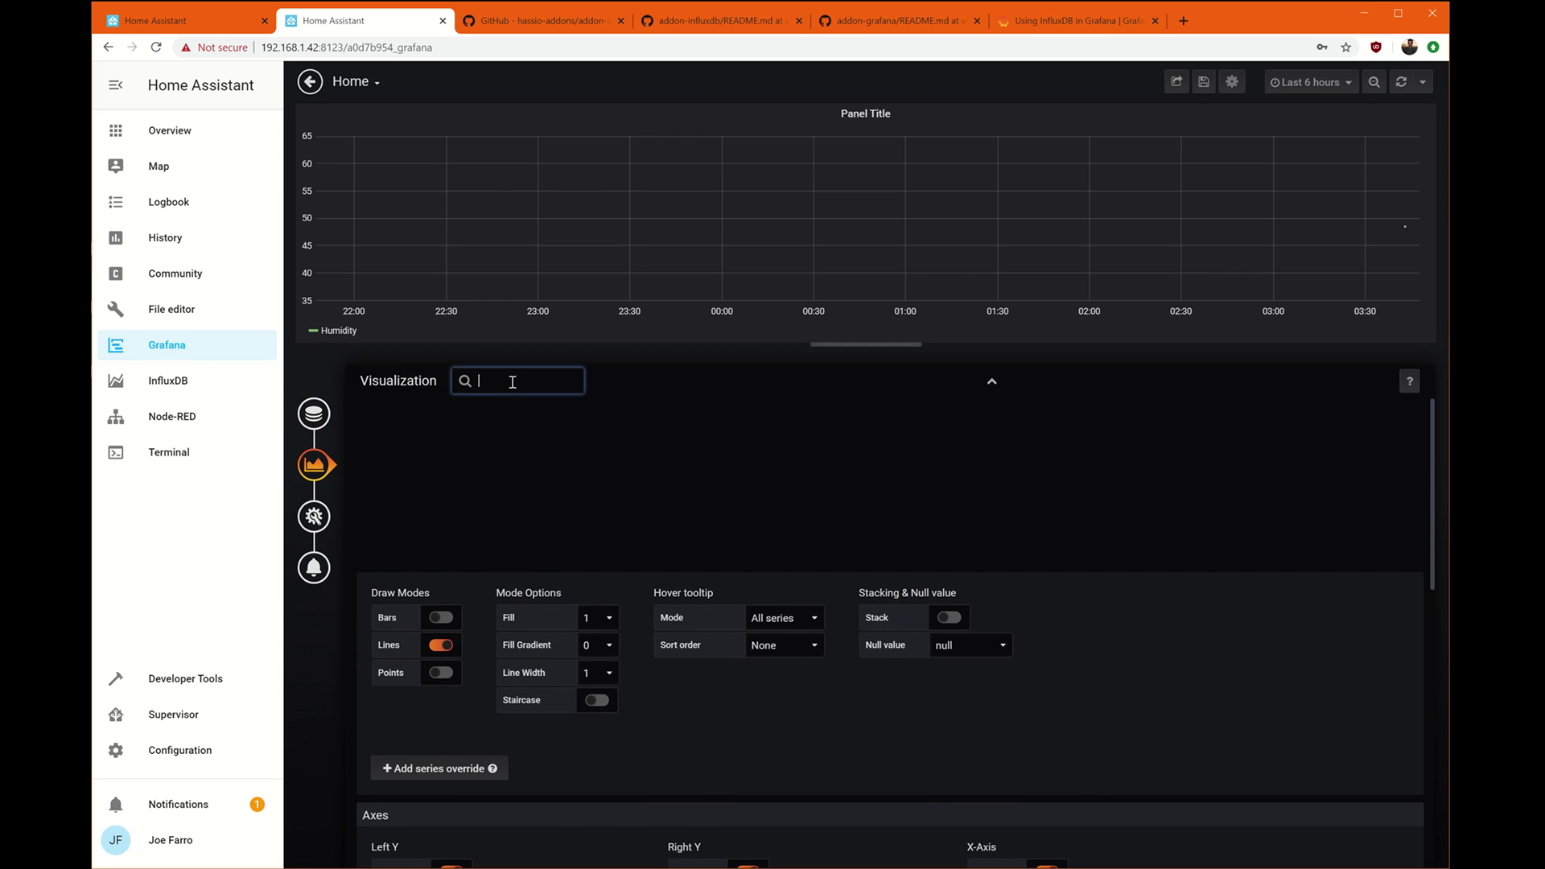
{"action": "left_click", "coordinate": [525, 448]}
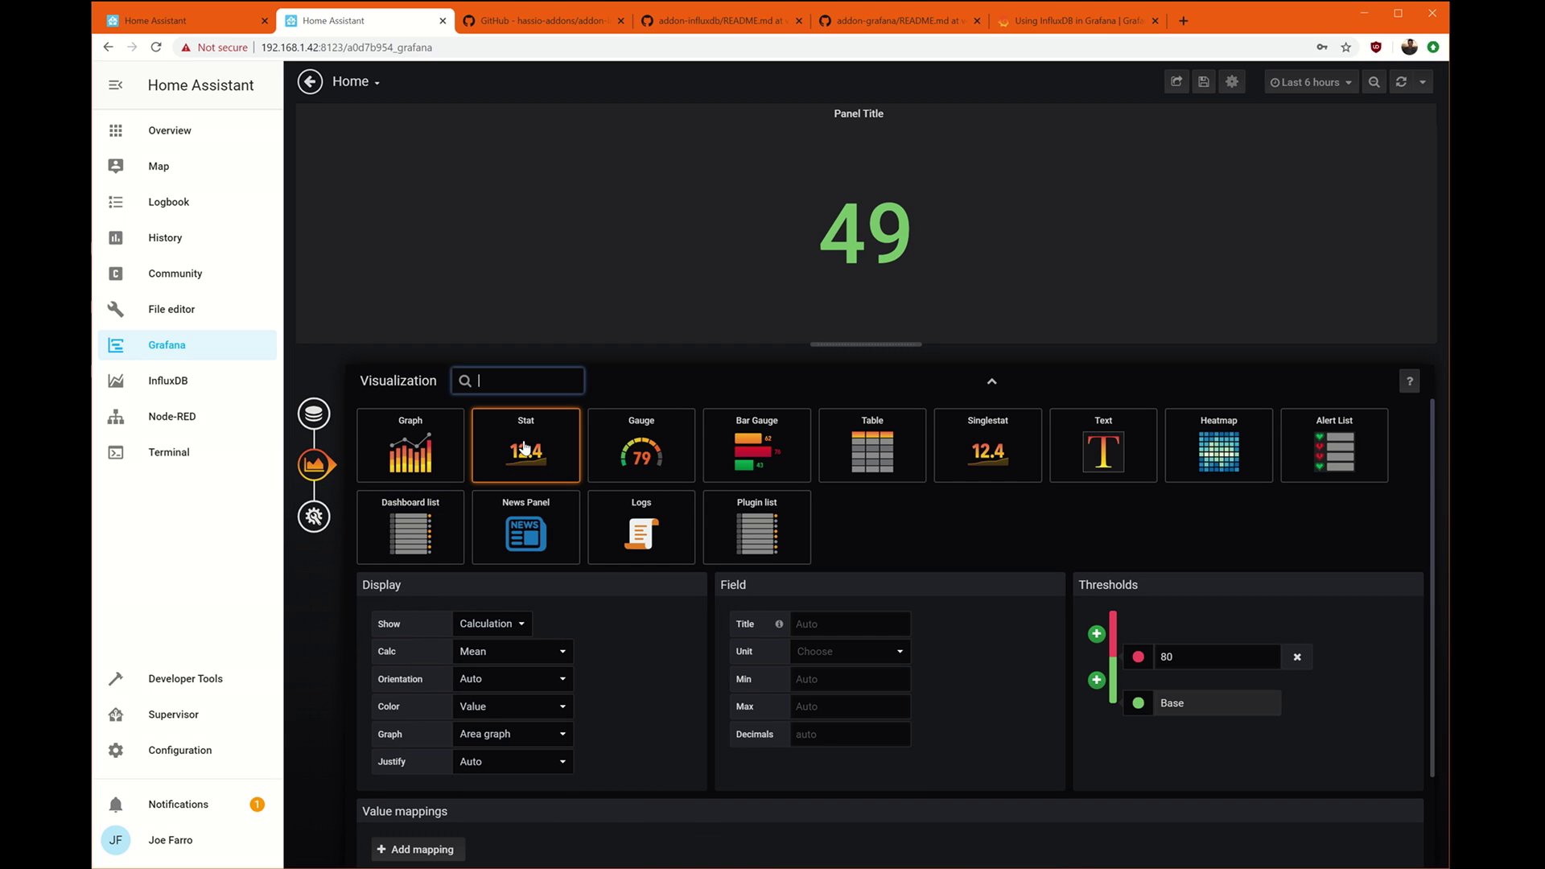
{"action": "left_click", "coordinate": [644, 461]}
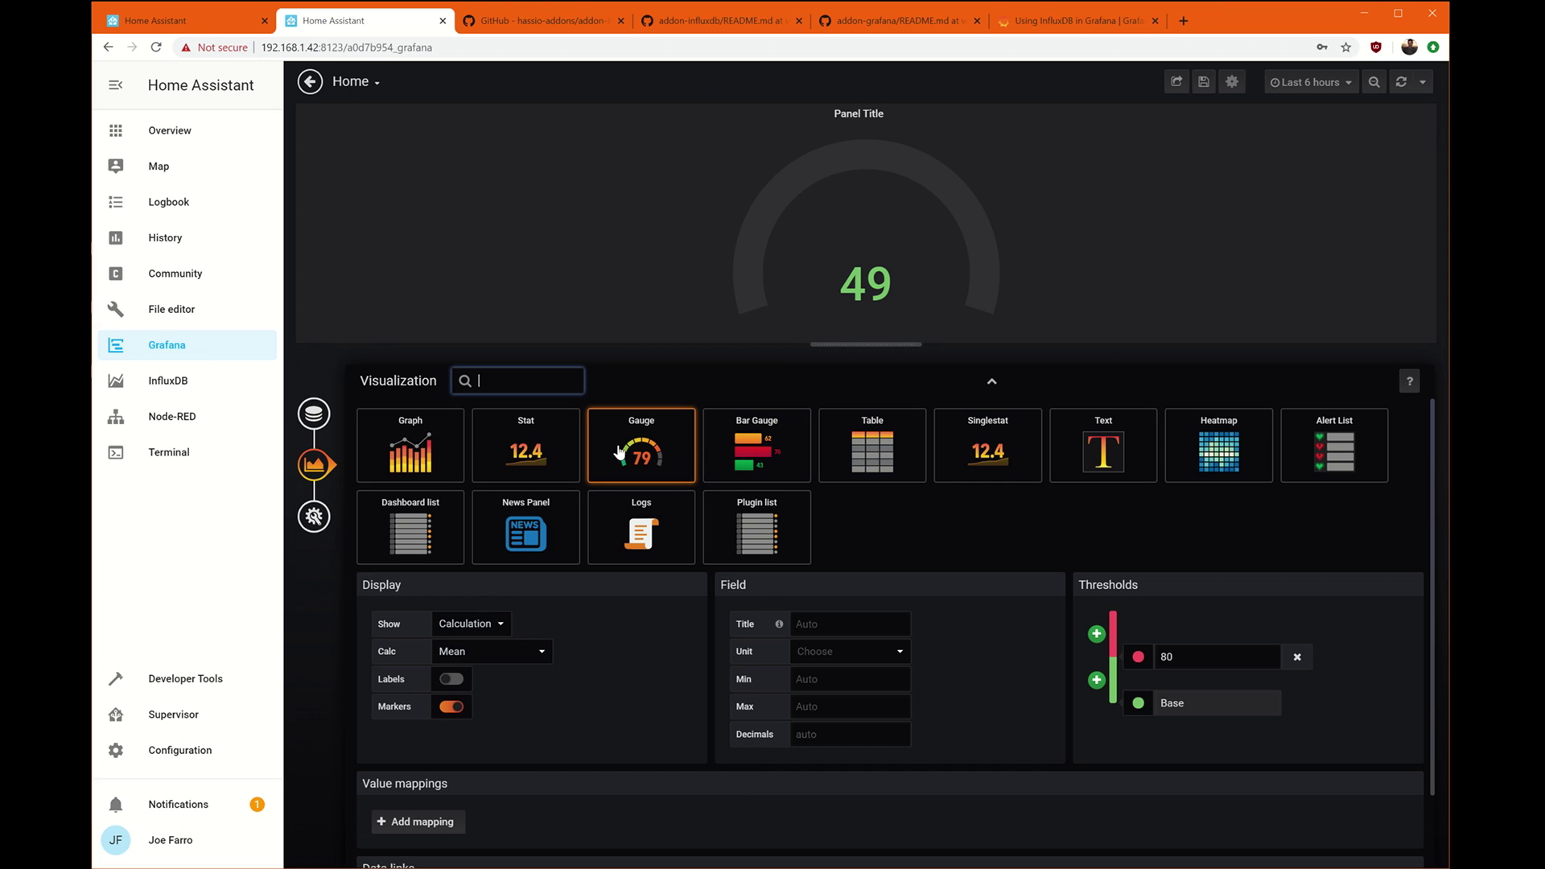
{"action": "left_click", "coordinate": [440, 459]}
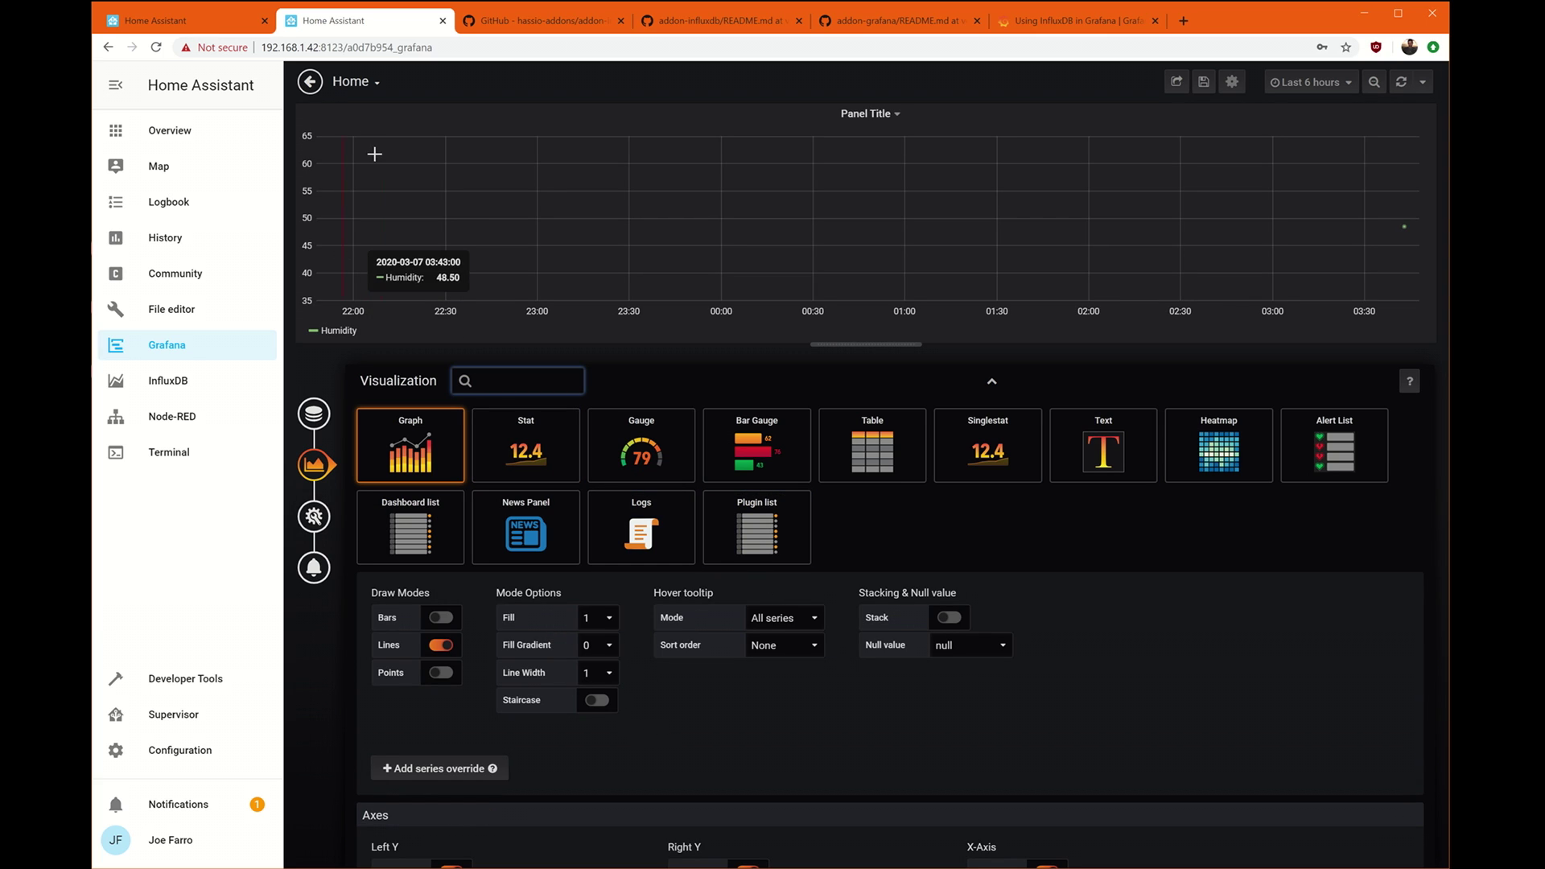
{"action": "scroll", "coordinate": [376, 609], "scroll_direction": "down", "scroll_amount": 5}
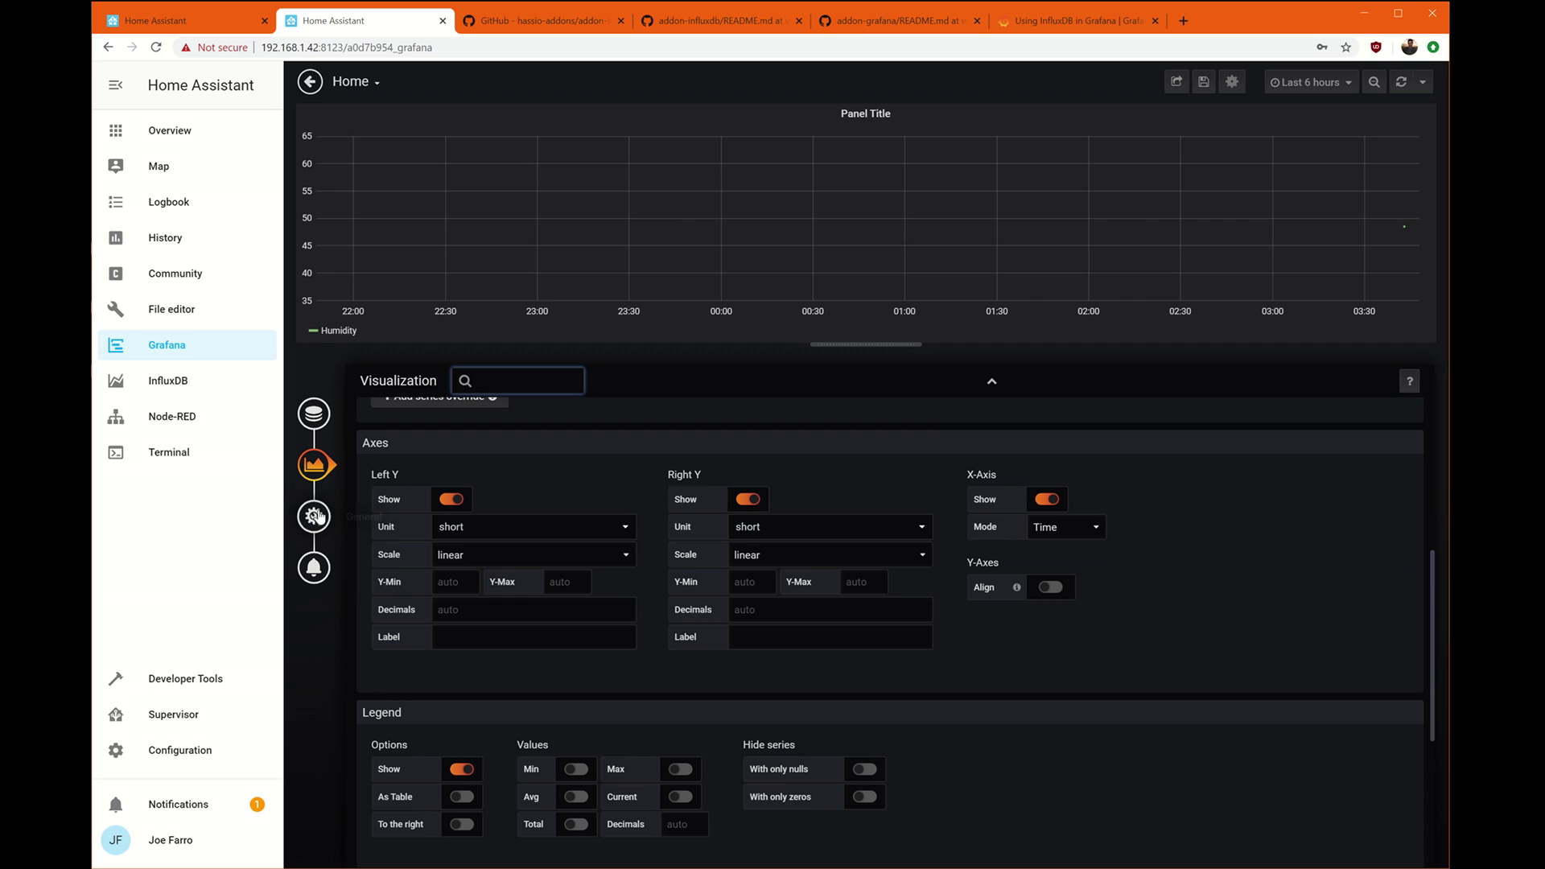
{"action": "left_click", "coordinate": [314, 516]}
Retitle the panel 'Humidity' and save the dashboard.
{"action": "left_click_drag", "start_coordinate": [535, 441], "coordinate": [326, 445]}
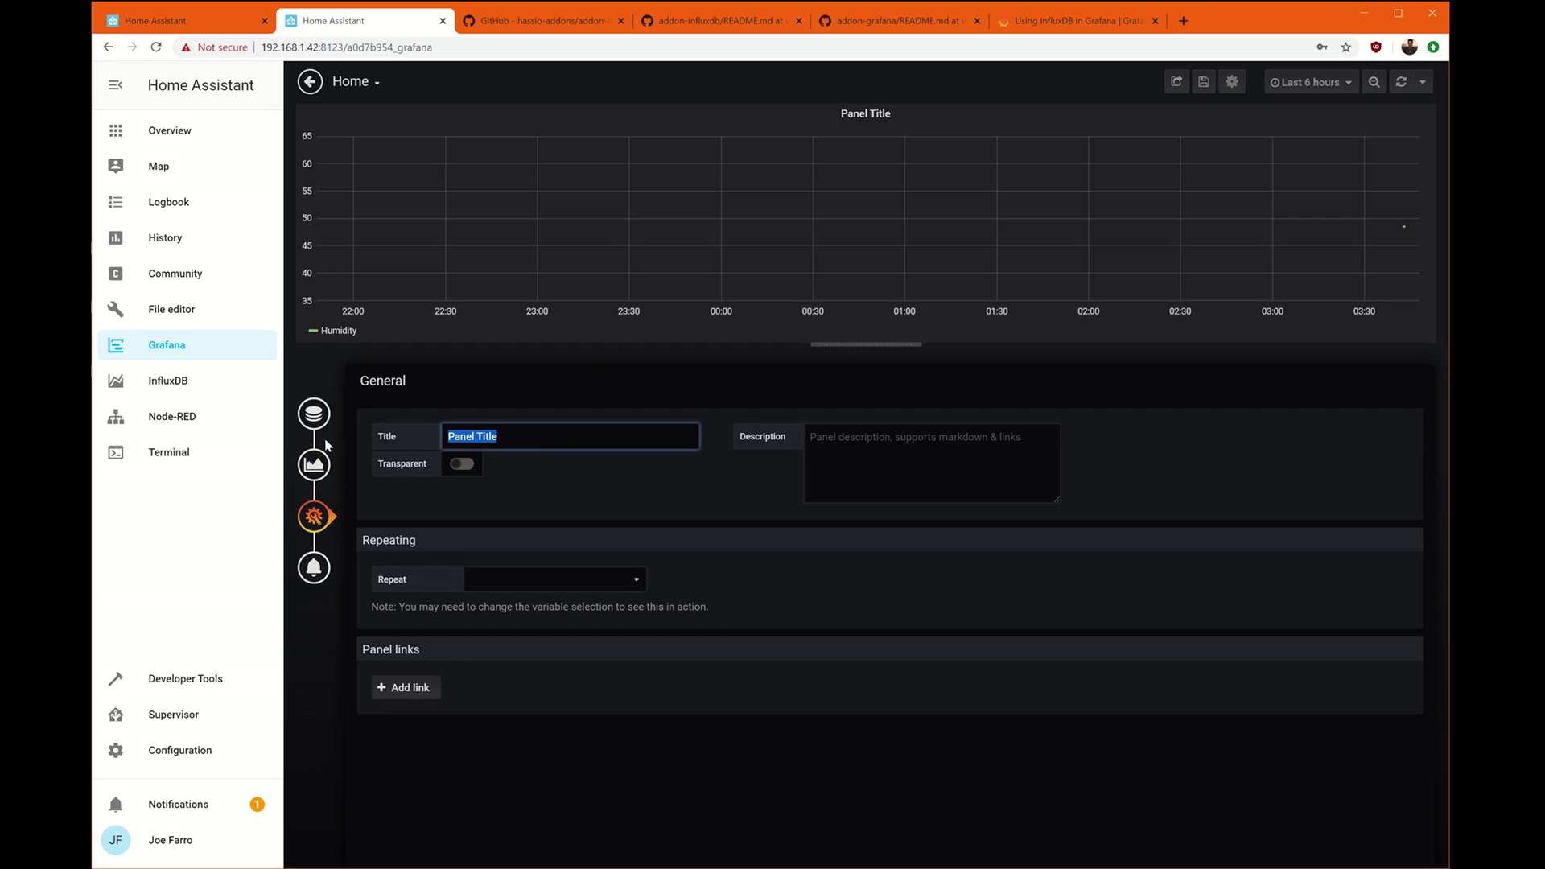
{"action": "type", "text": "Humidity"}
{"action": "left_click", "coordinate": [1202, 85]}
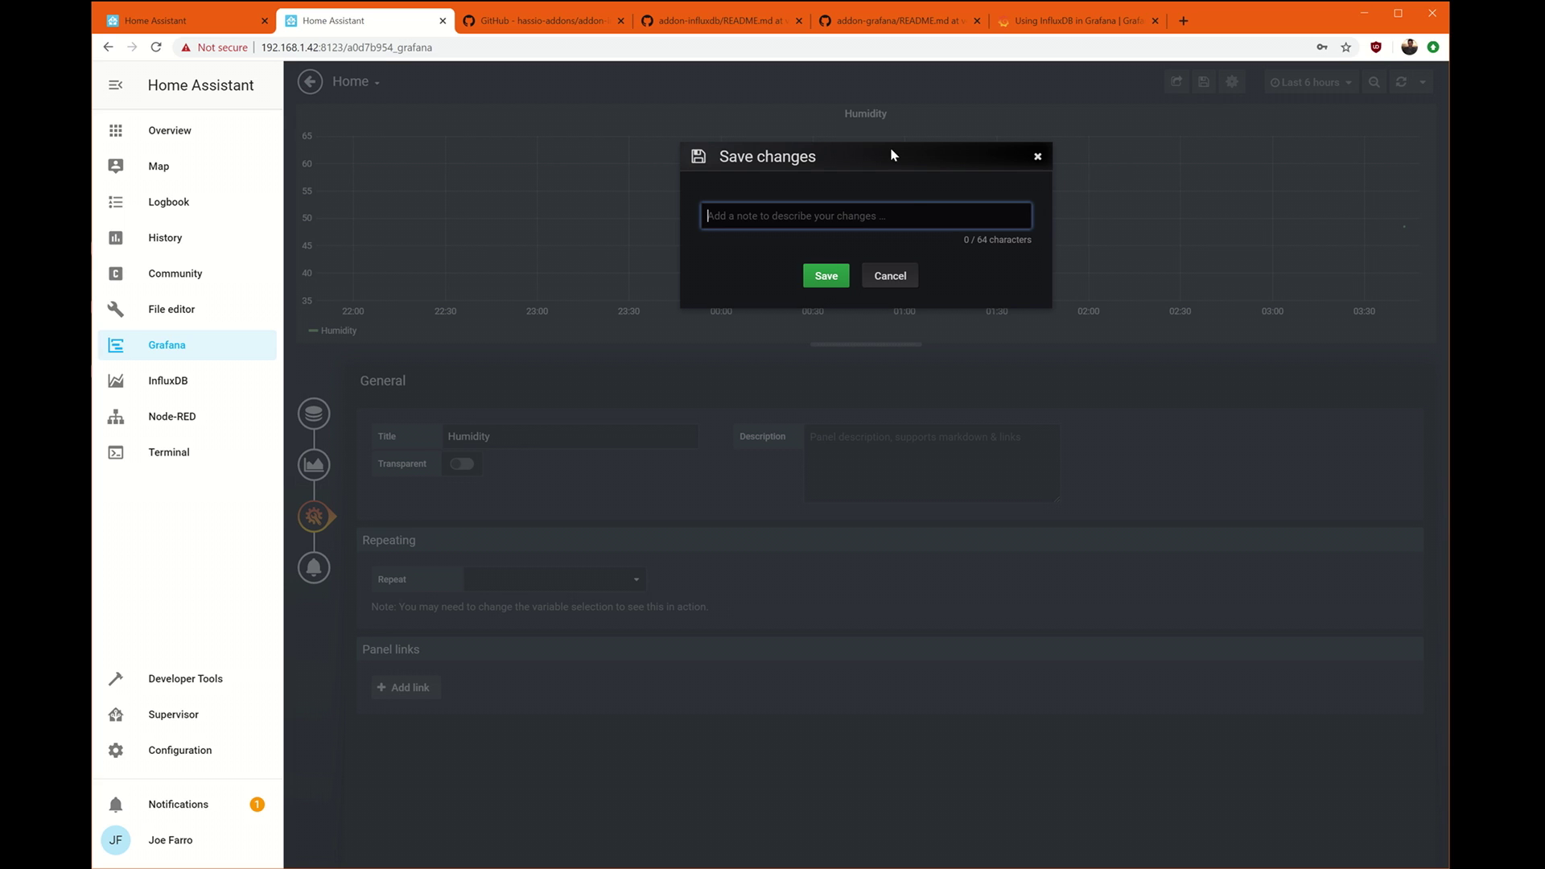
{"action": "left_click", "coordinate": [818, 278]}
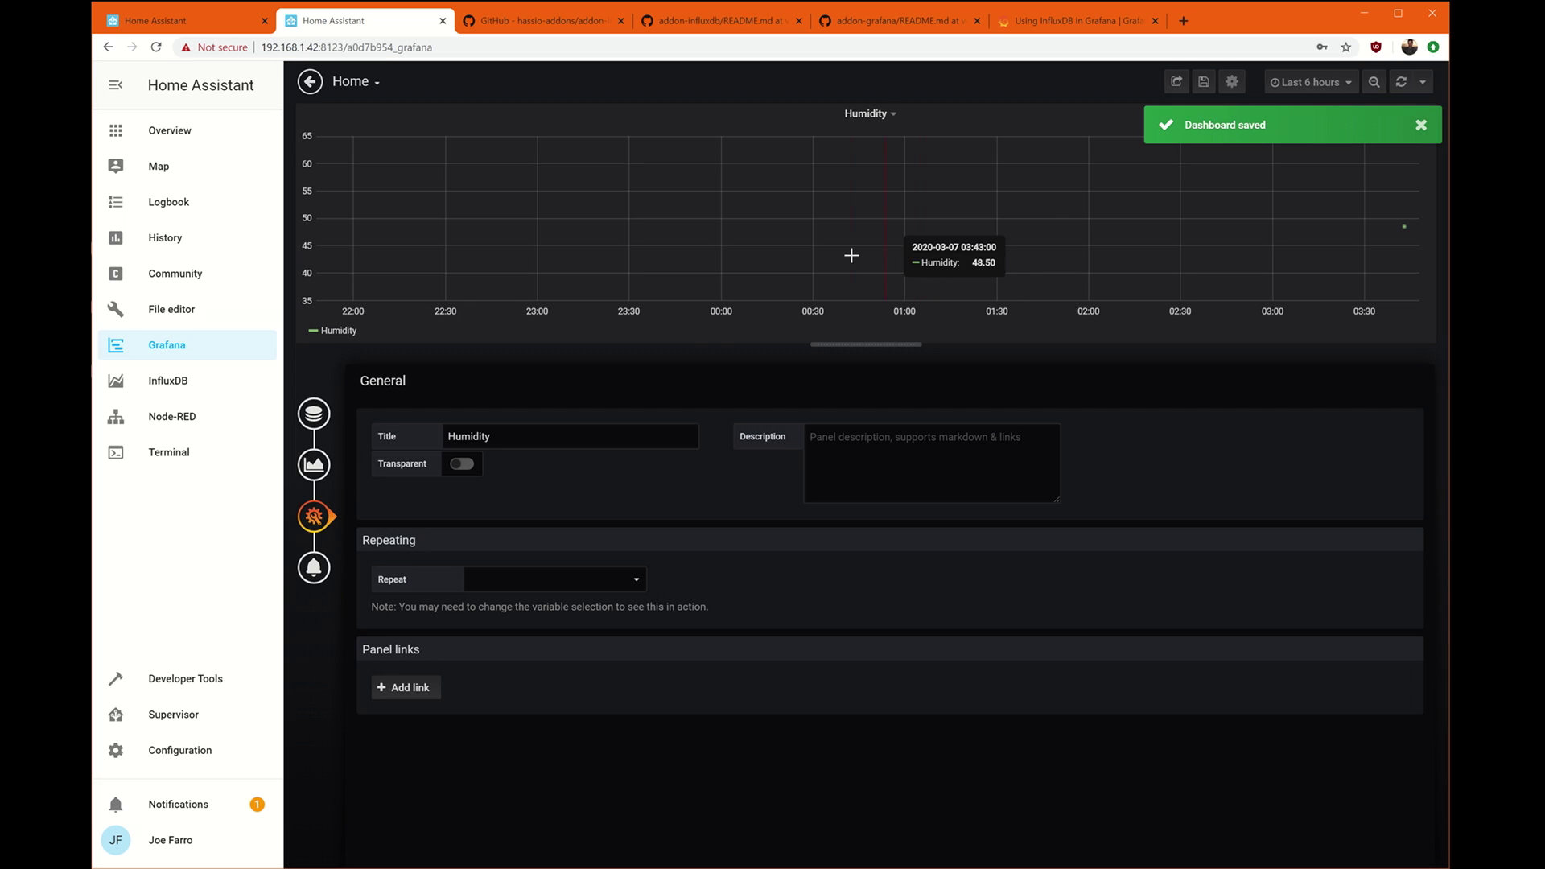
Back on the dashboard, drag the Humidity graph beside the Temperatures graph.
{"action": "left_click", "coordinate": [321, 84]}
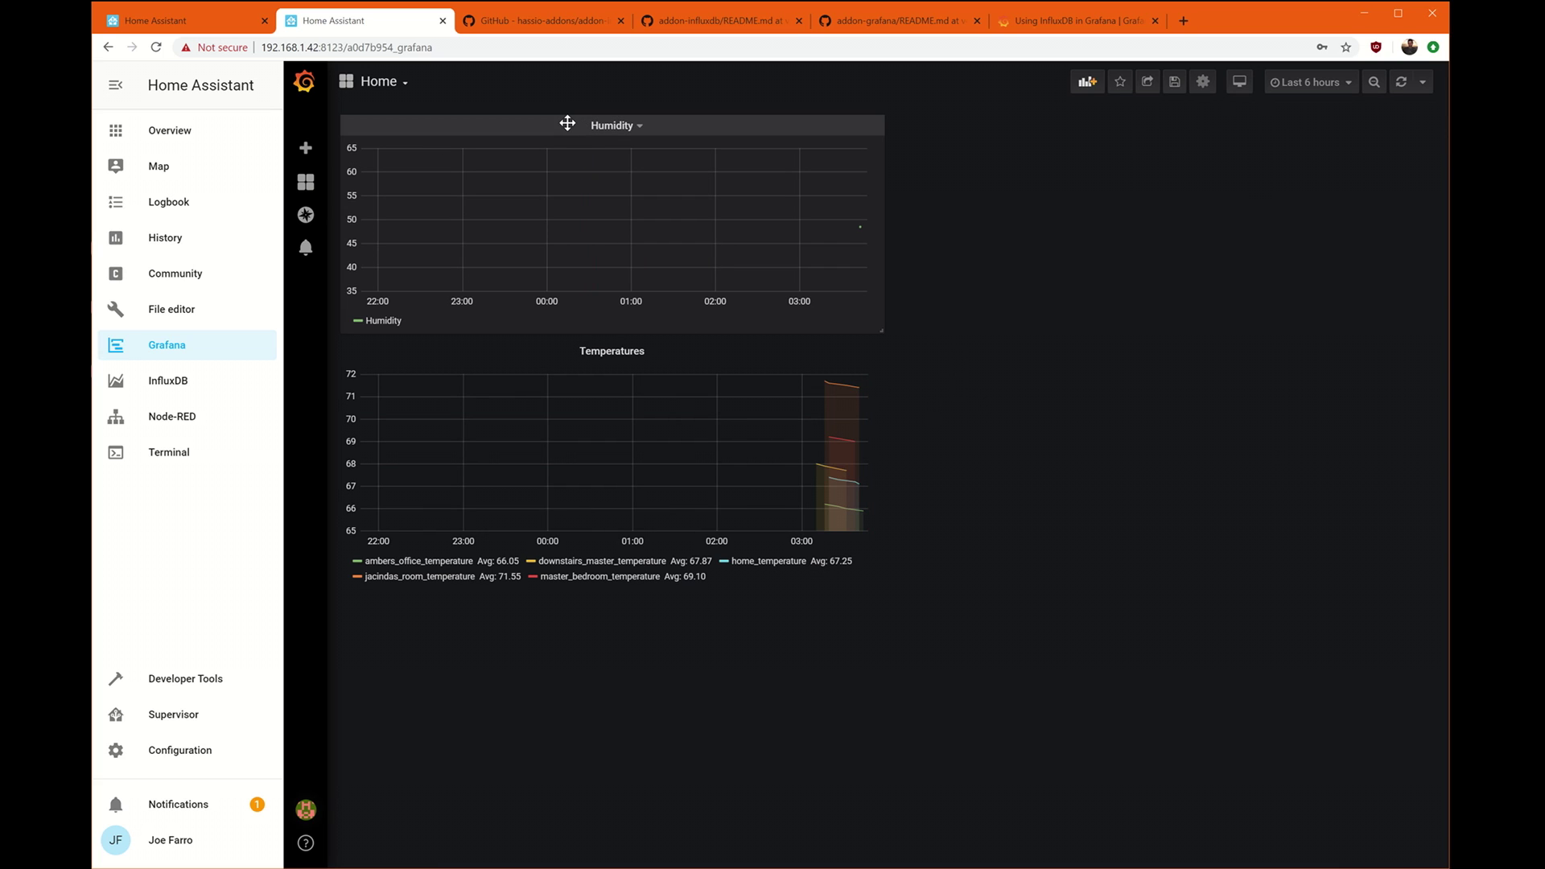
{"action": "left_click_drag", "start_coordinate": [661, 116], "coordinate": [1138, 112]}
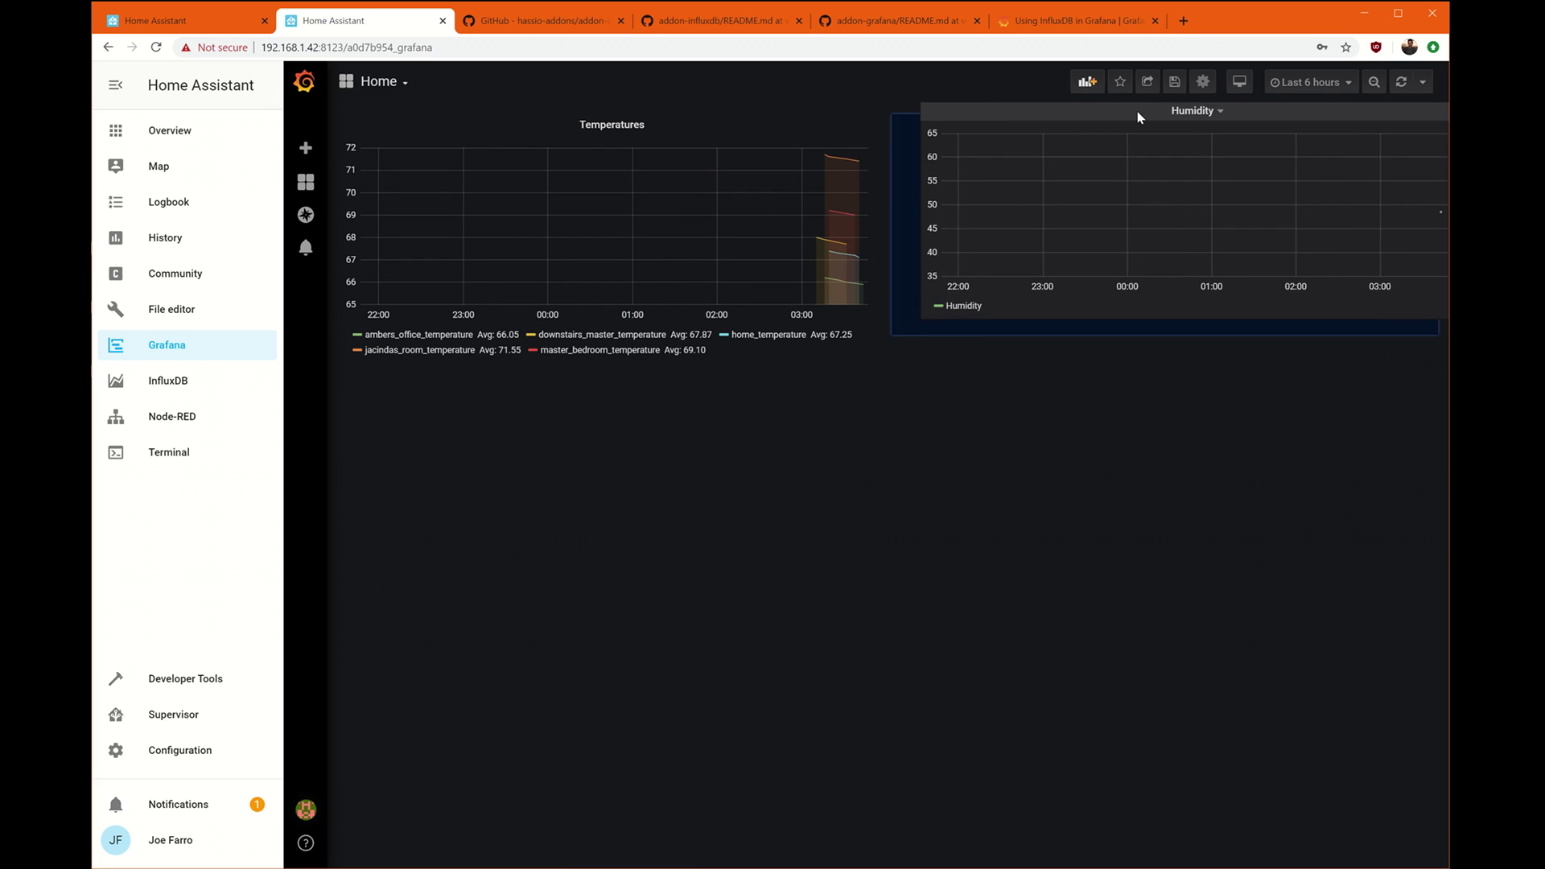
{"action": "left_click", "coordinate": [1087, 81]}
Query the bytes measurement with alias 'Bytes Per Second', then add an empty query B.
{"action": "left_click", "coordinate": [565, 235]}
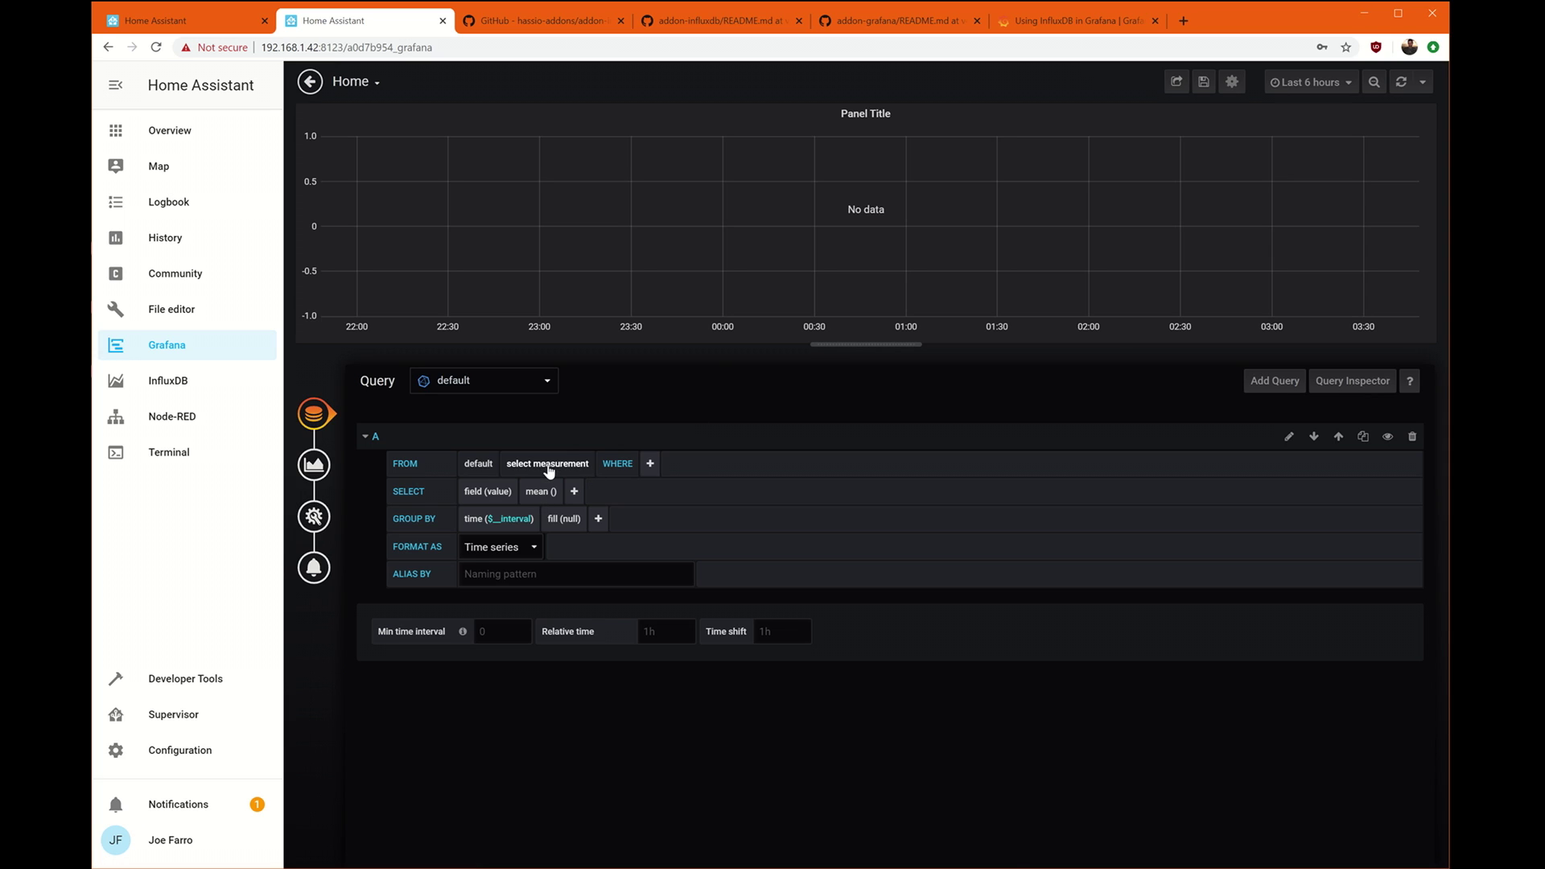
{"action": "left_click", "coordinate": [548, 470]}
{"action": "left_click", "coordinate": [566, 513]}
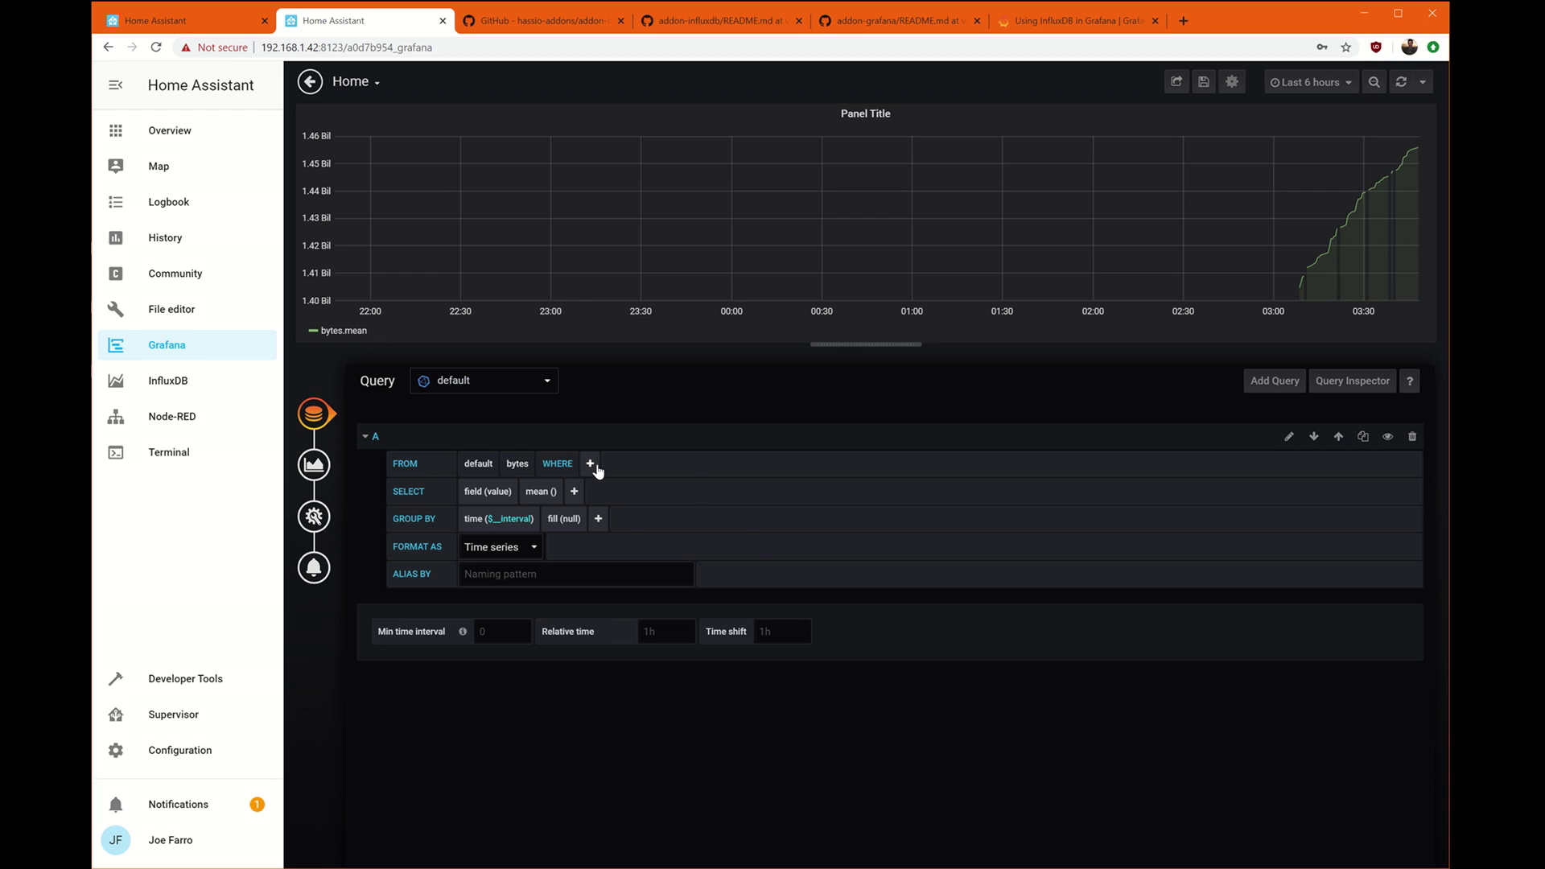
{"action": "left_click", "coordinate": [526, 571]}
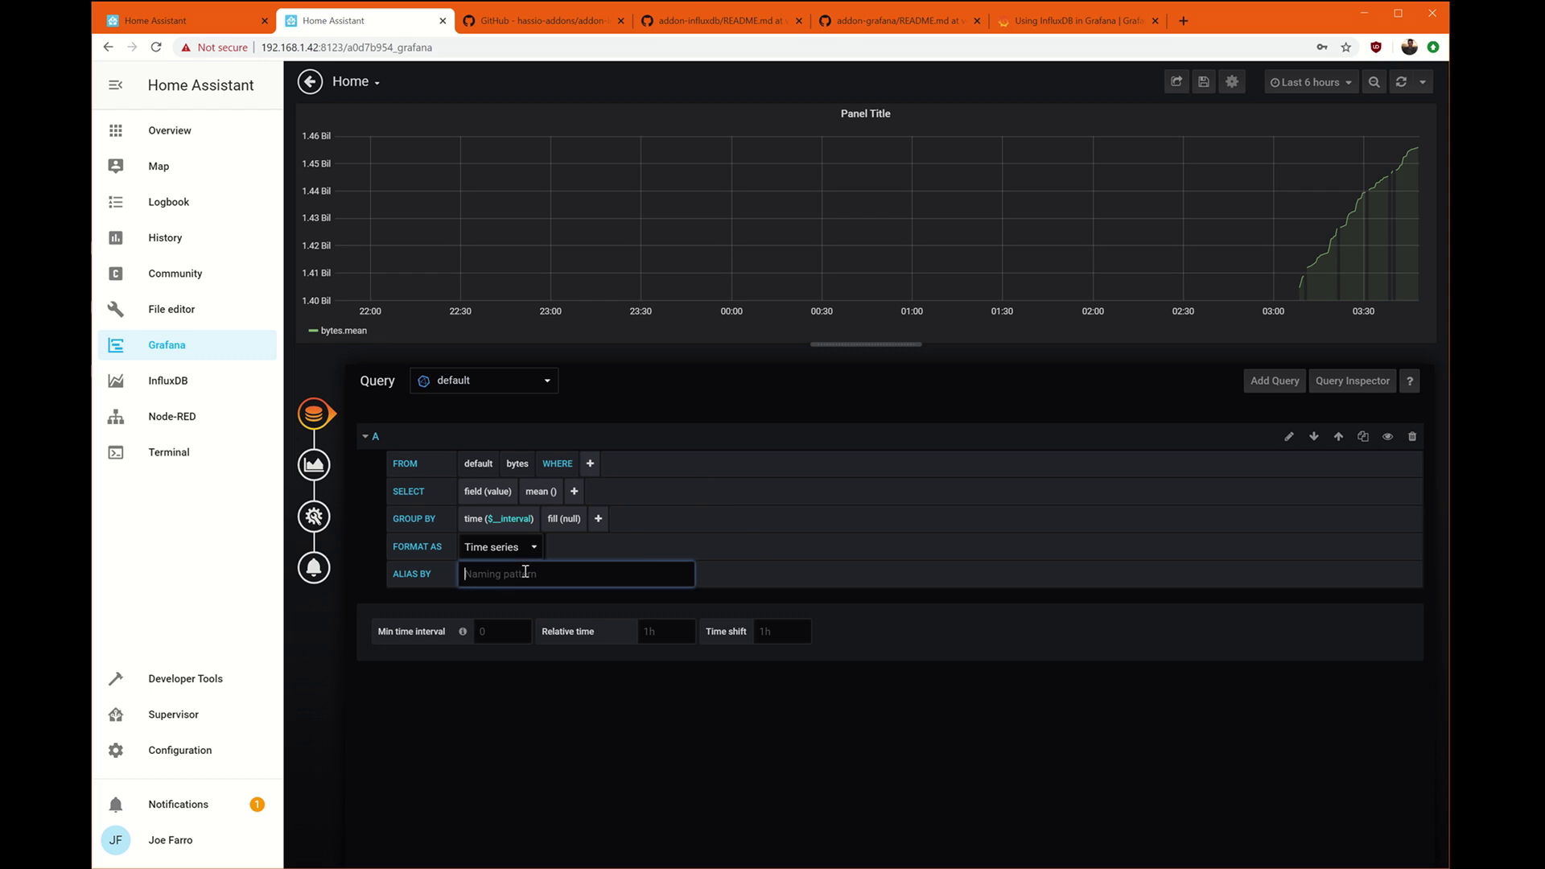
{"action": "type", "text": "Bytes Per Second"}
{"action": "left_click", "coordinate": [741, 496]}
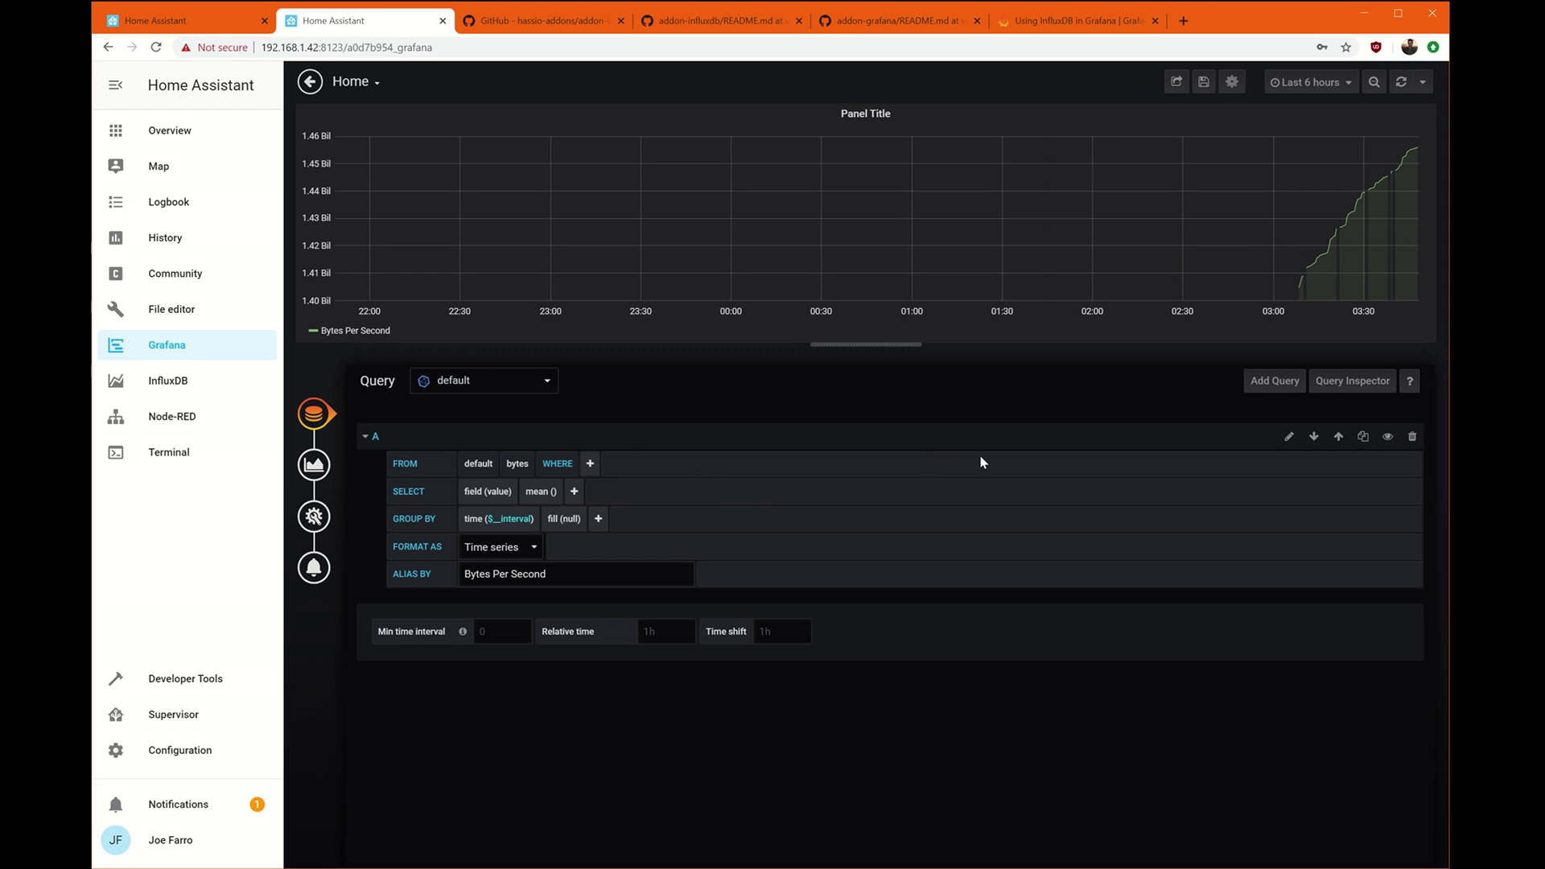
{"action": "left_click", "coordinate": [1275, 383]}
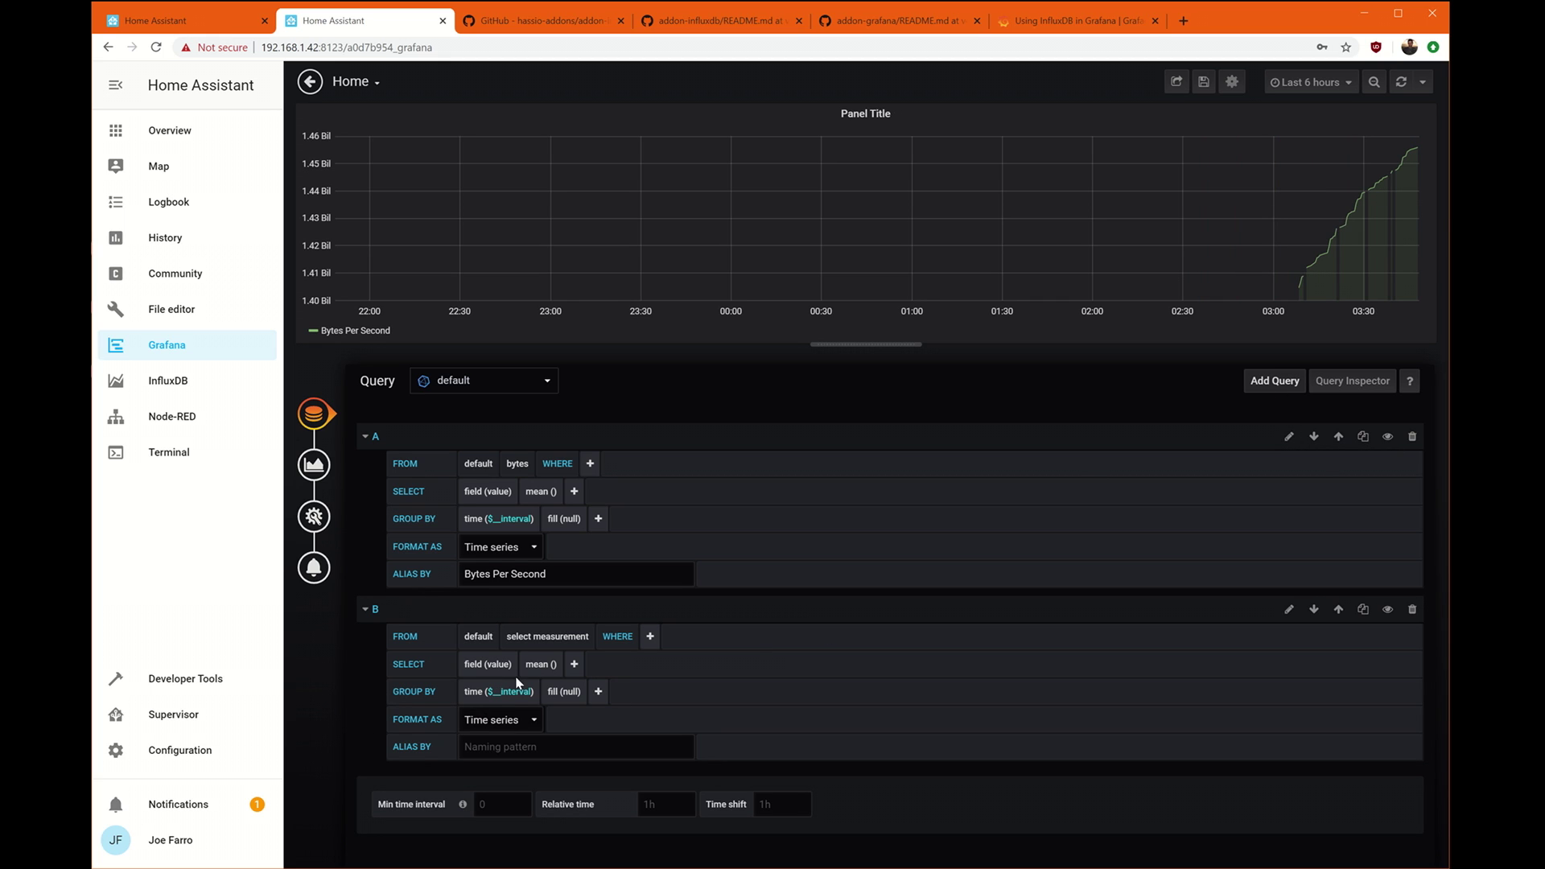
Set query B to the kB/s measurement with alias 'KB/s'.
{"action": "left_click", "coordinate": [556, 636]}
{"action": "left_click", "coordinate": [573, 701]}
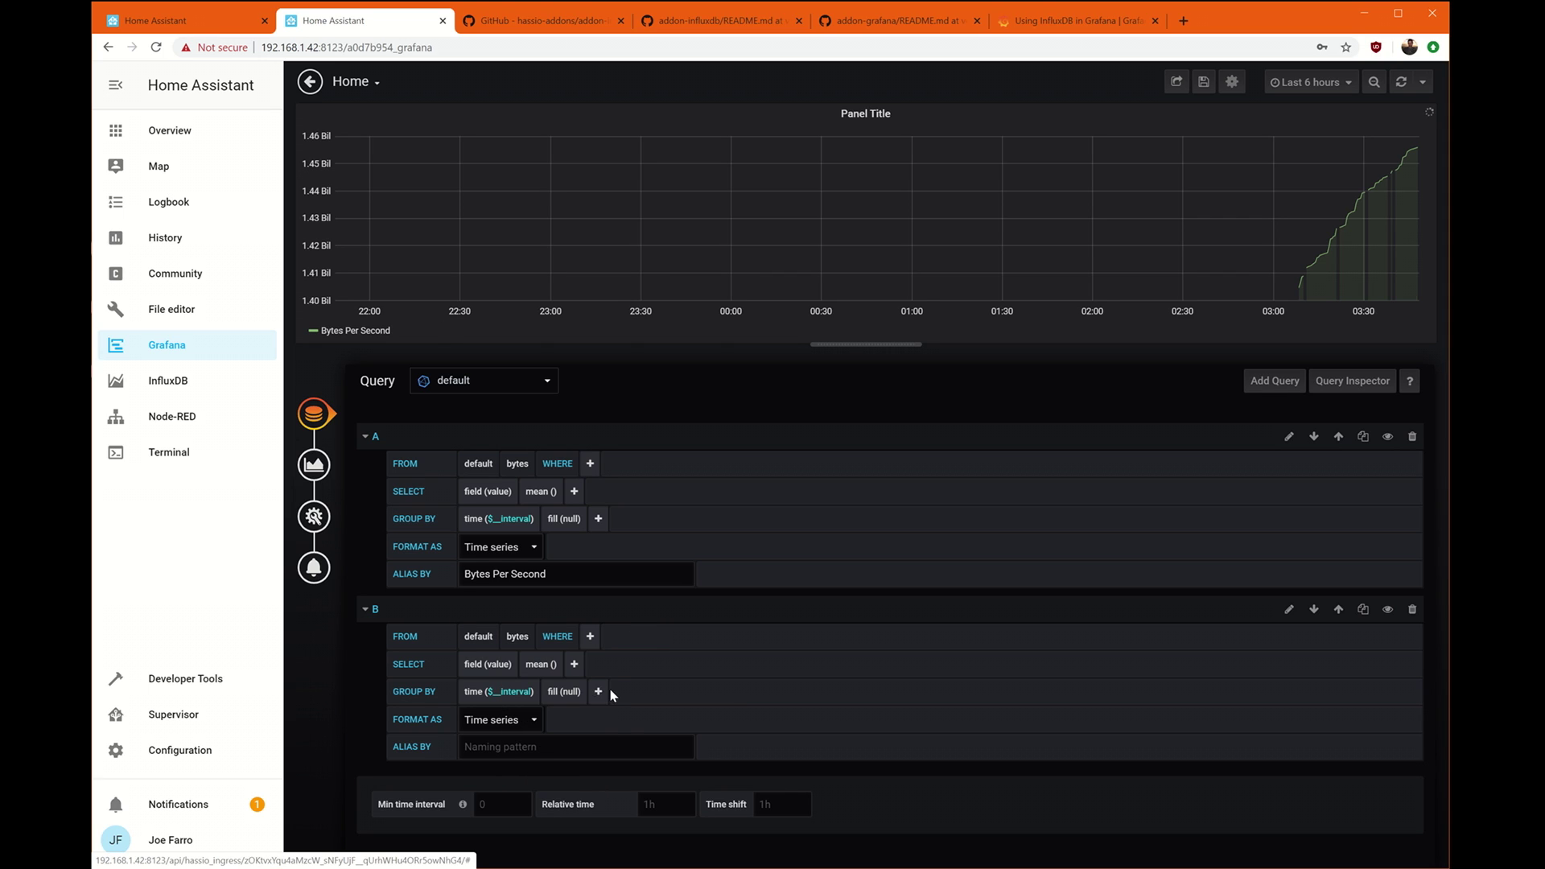
{"action": "left_click", "coordinate": [519, 636]}
{"action": "left_click", "coordinate": [547, 699]}
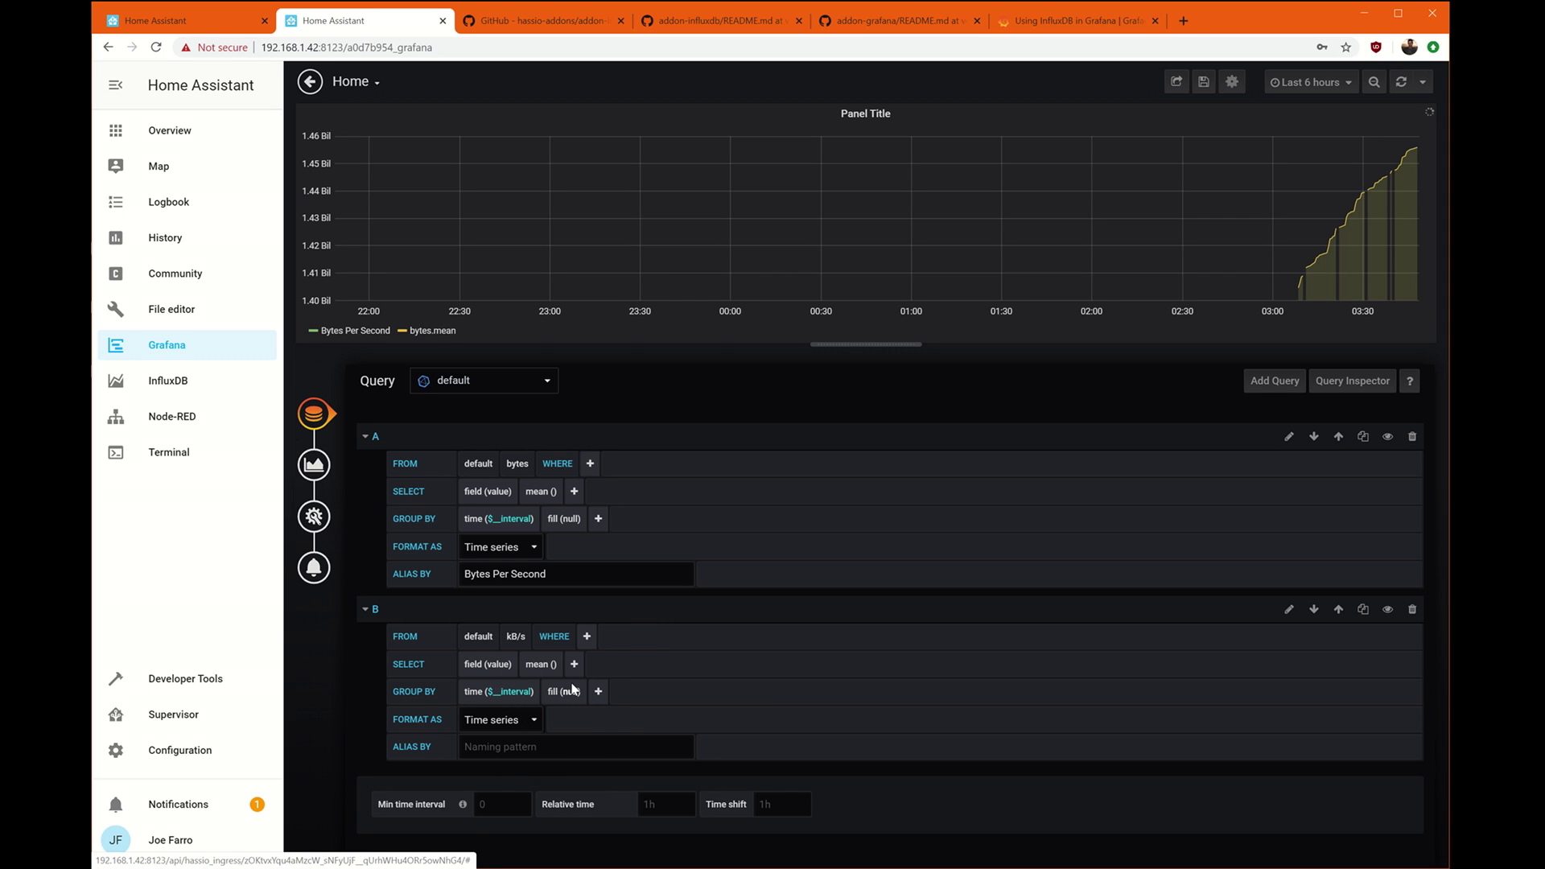
{"action": "left_click", "coordinate": [527, 746]}
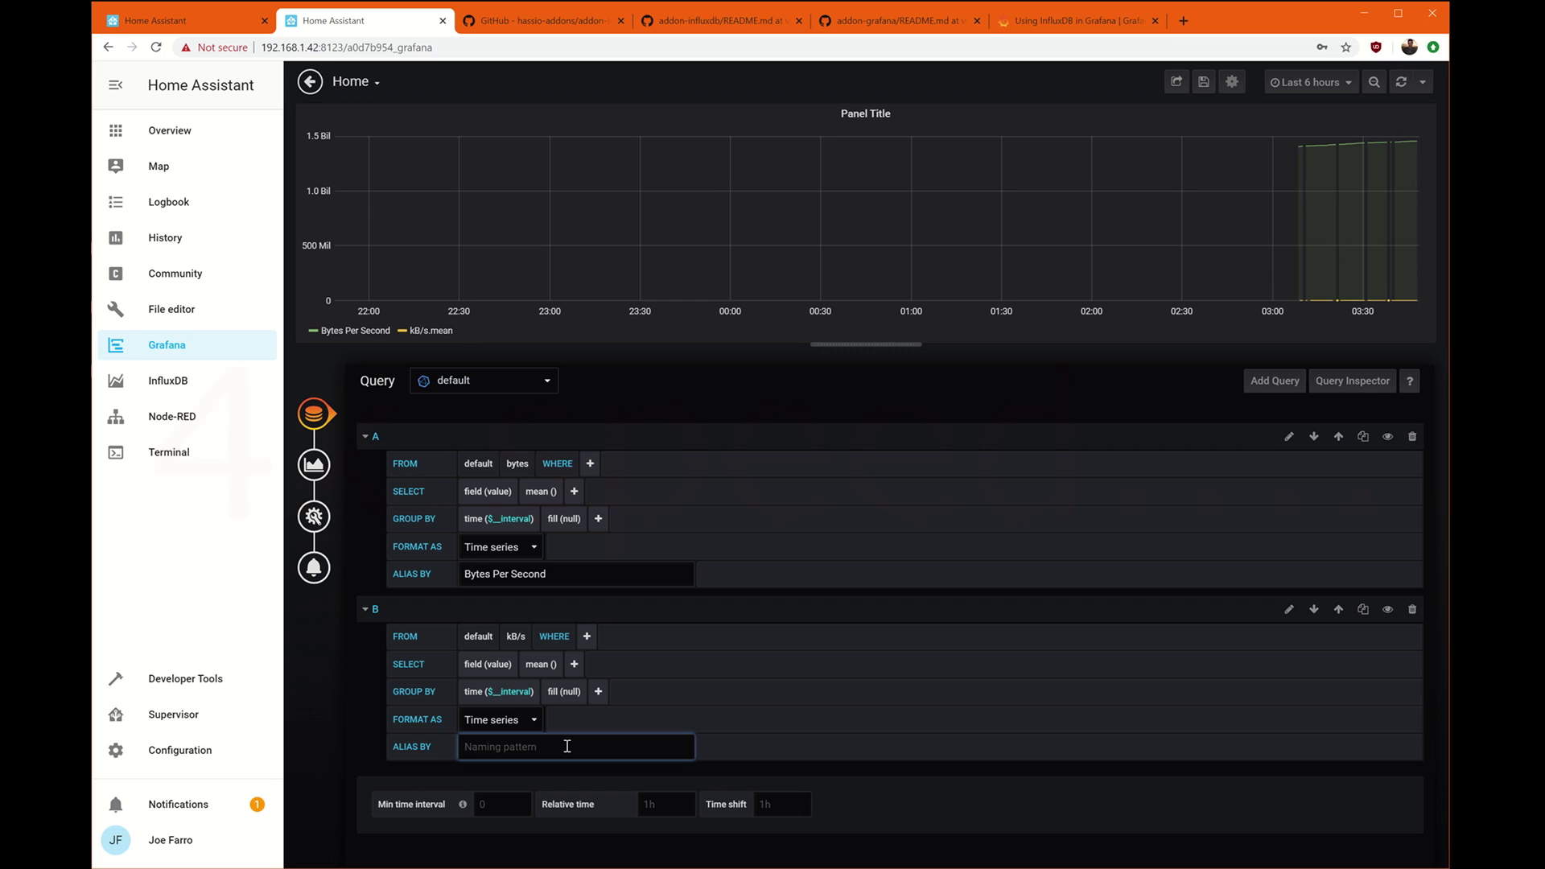
{"action": "type", "text": "KB/s"}
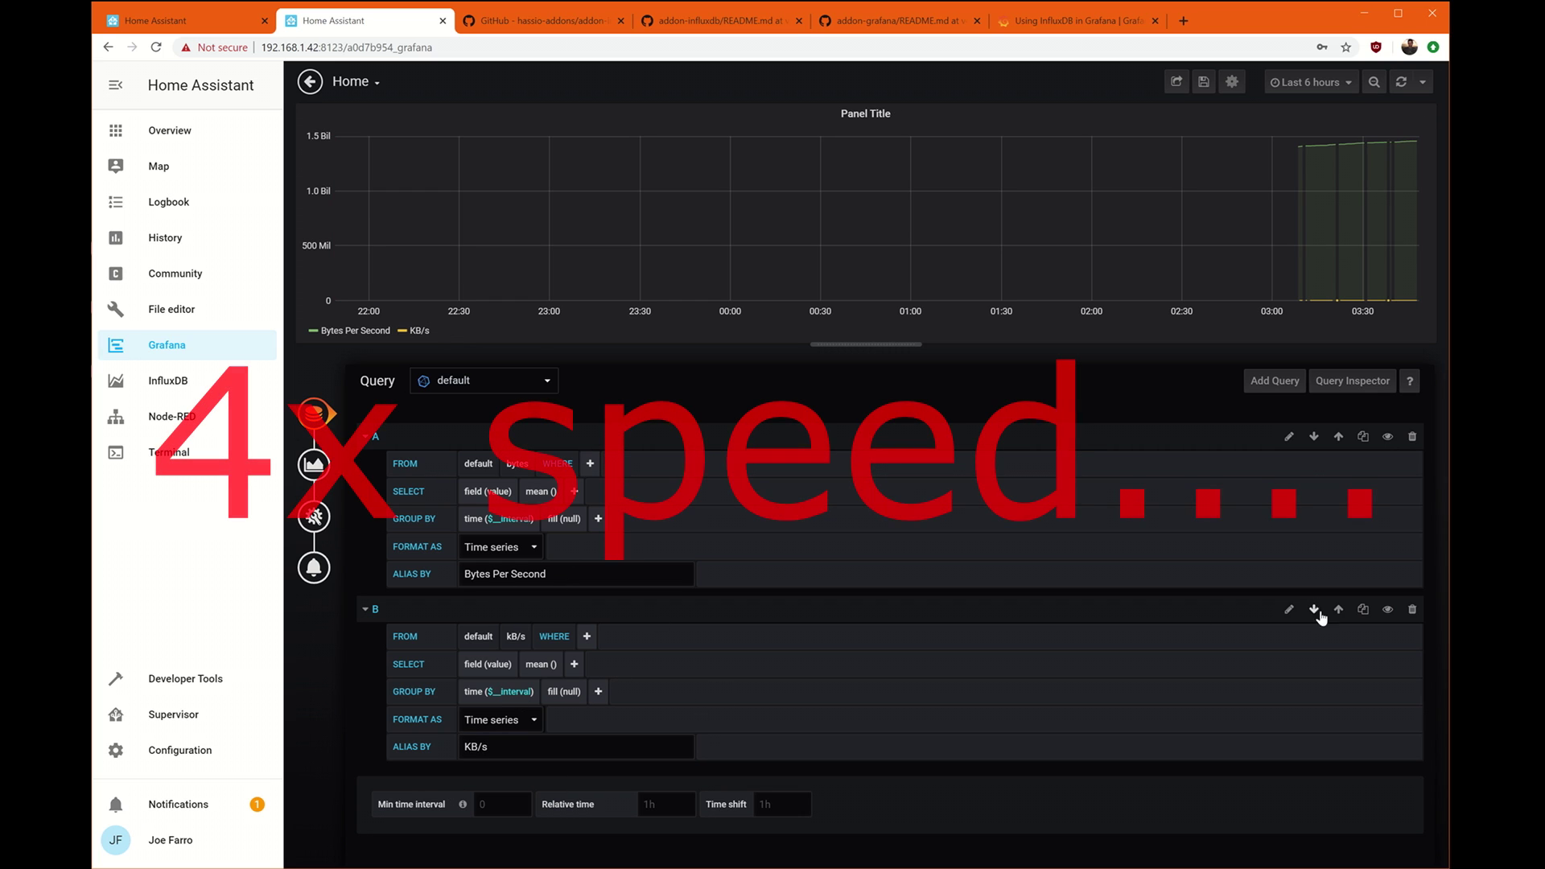
Add query C for packets/s aliased 'Packets / second' with fill set to none.
{"action": "left_click", "coordinate": [1275, 381]}
{"action": "left_click", "coordinate": [545, 660]}
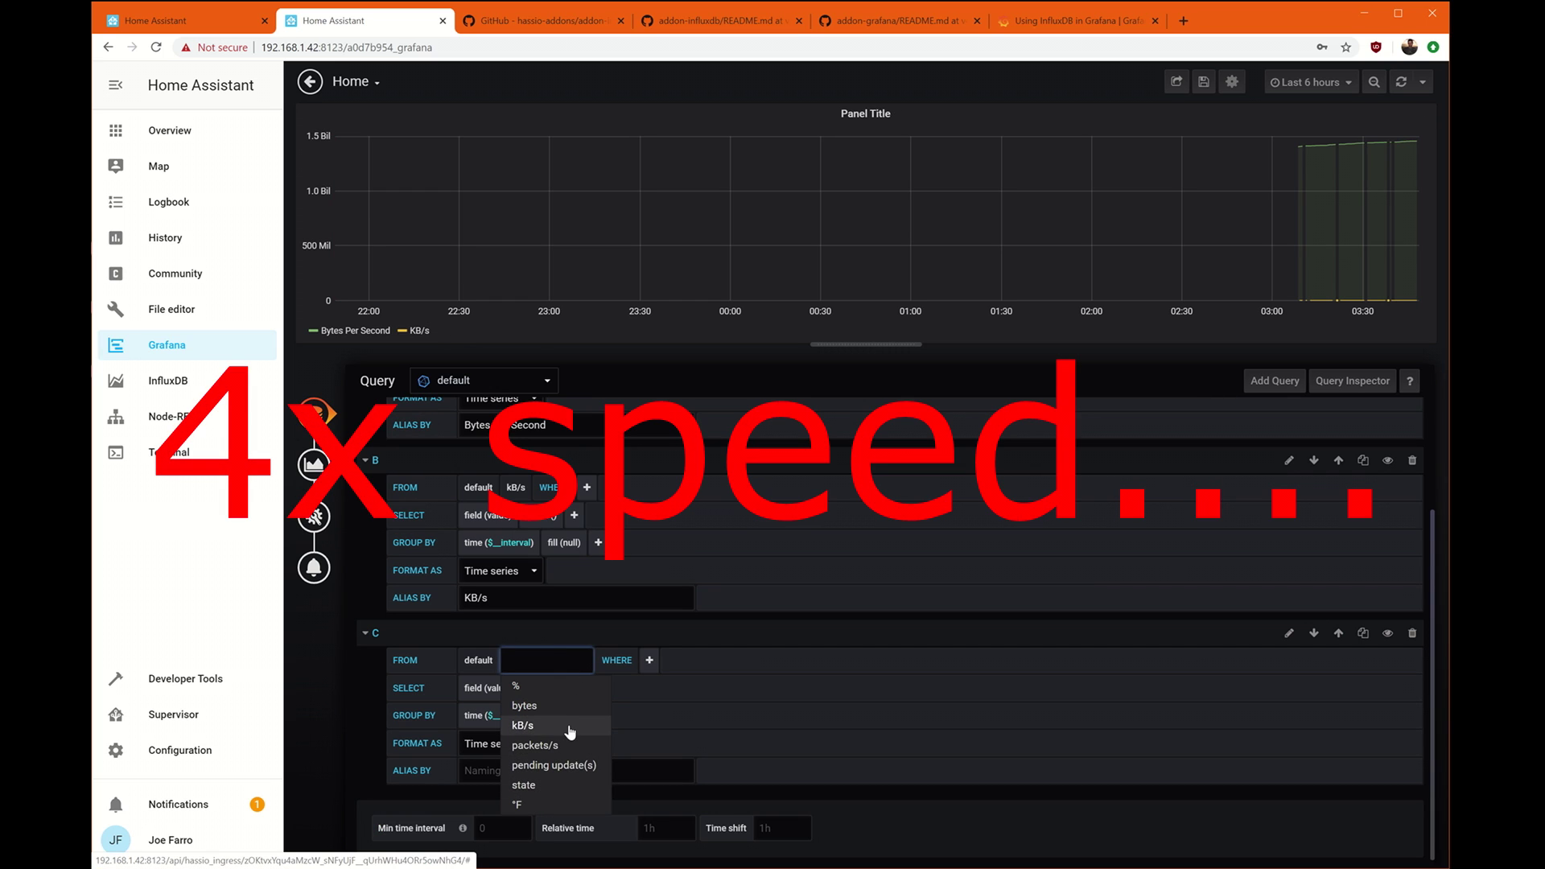
{"action": "left_click", "coordinate": [564, 745]}
{"action": "left_click", "coordinate": [583, 765]}
{"action": "type", "text": "Packets /"}
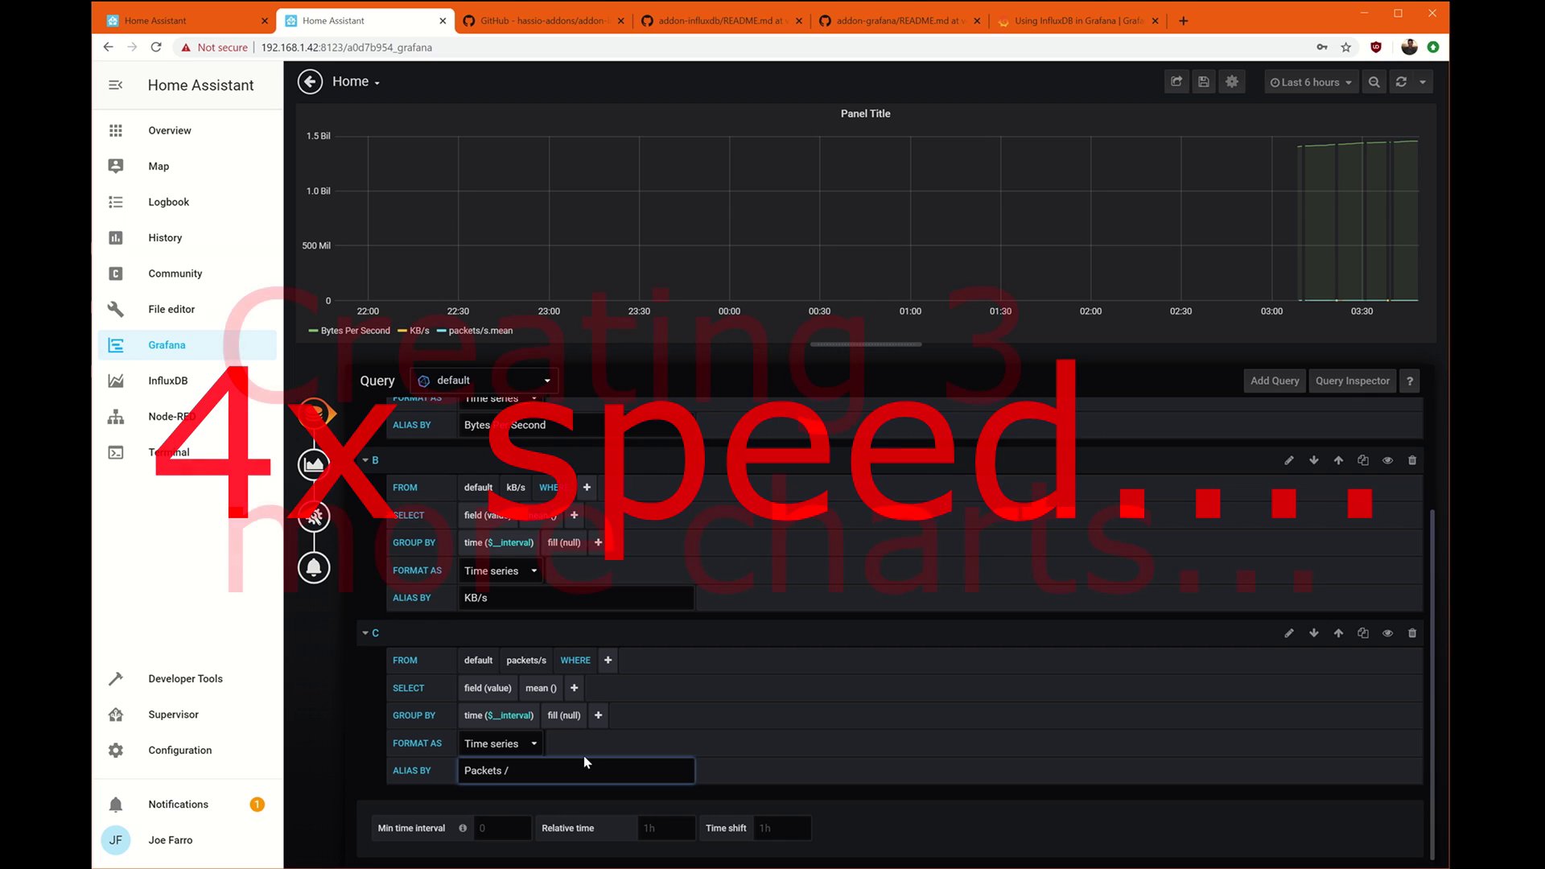
{"action": "type", "text": " second"}
{"action": "key", "text": "Return"}
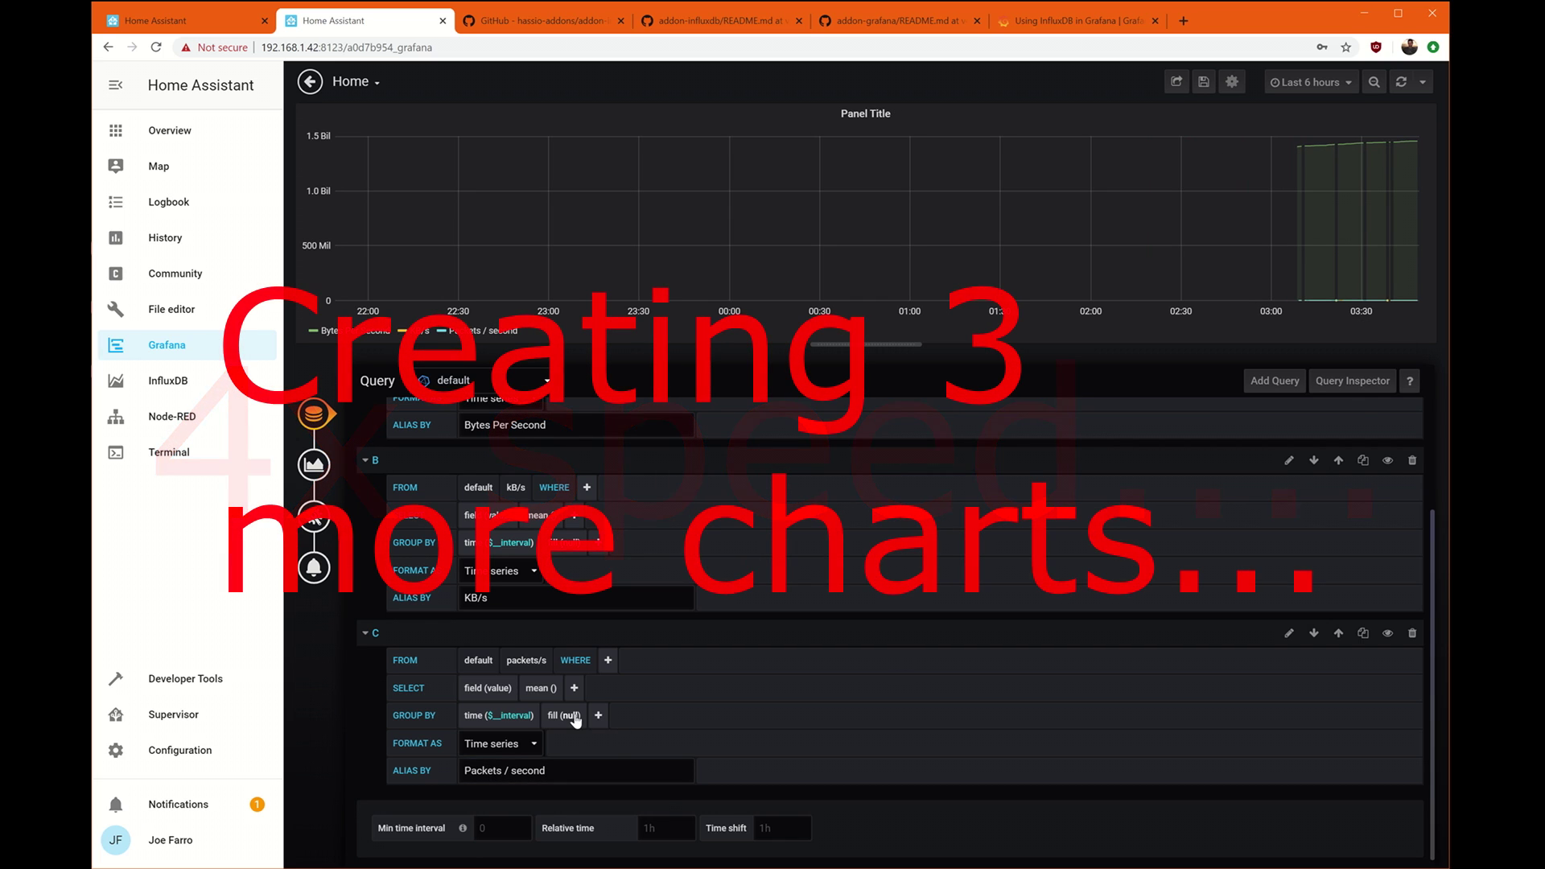
{"action": "left_click", "coordinate": [575, 716]}
{"action": "left_click", "coordinate": [580, 750]}
Review the panel's General and Visualization settings.
{"action": "scroll", "coordinate": [592, 557], "scroll_direction": "up", "scroll_amount": 2}
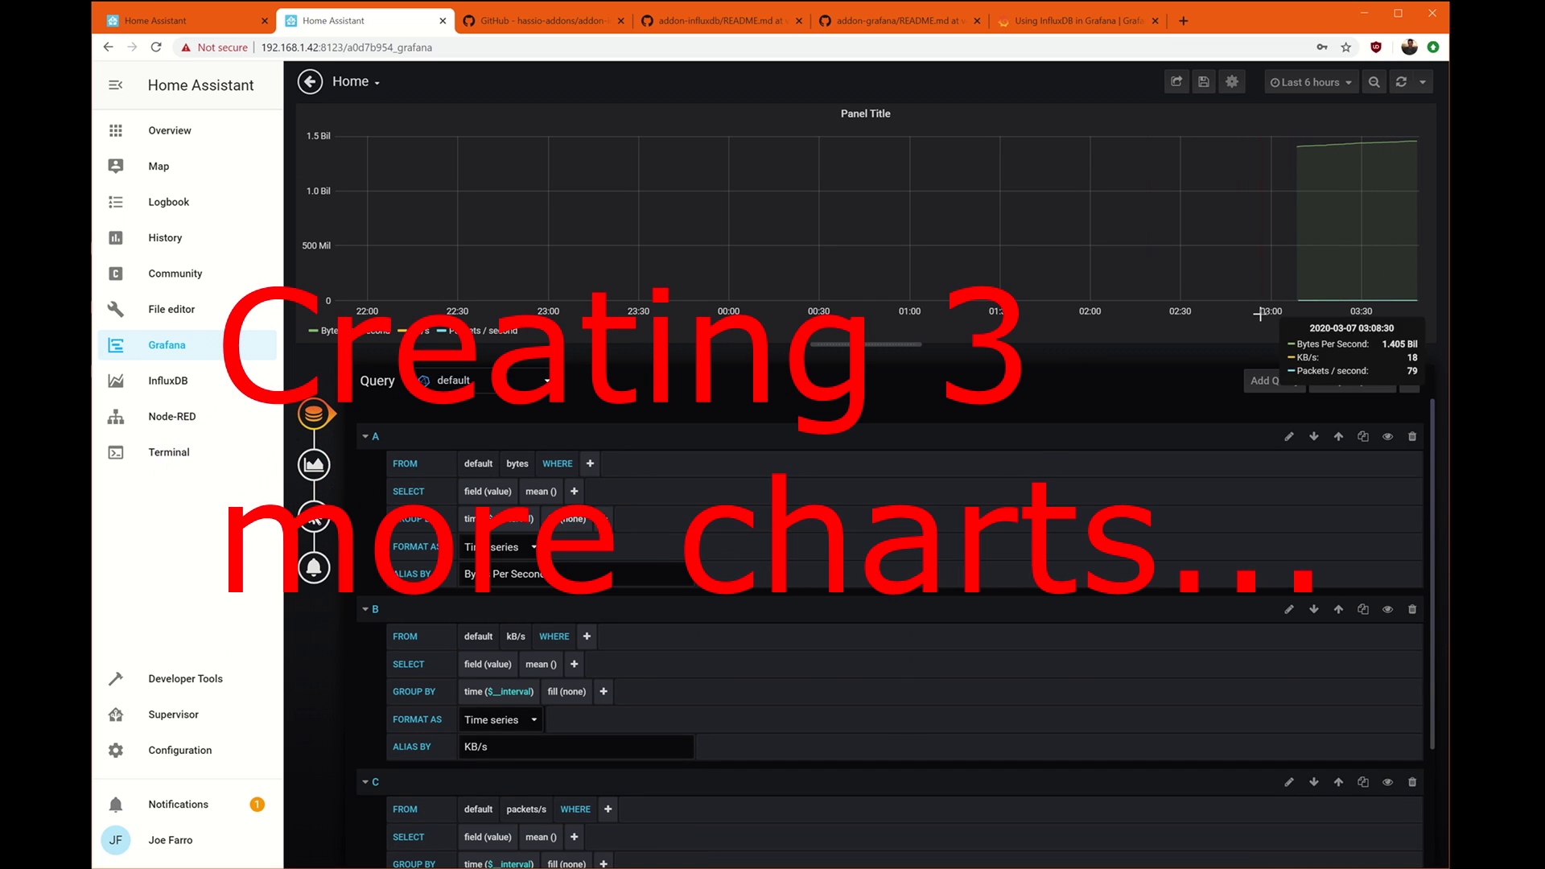
{"action": "scroll", "coordinate": [552, 738], "scroll_direction": "down", "scroll_amount": 2}
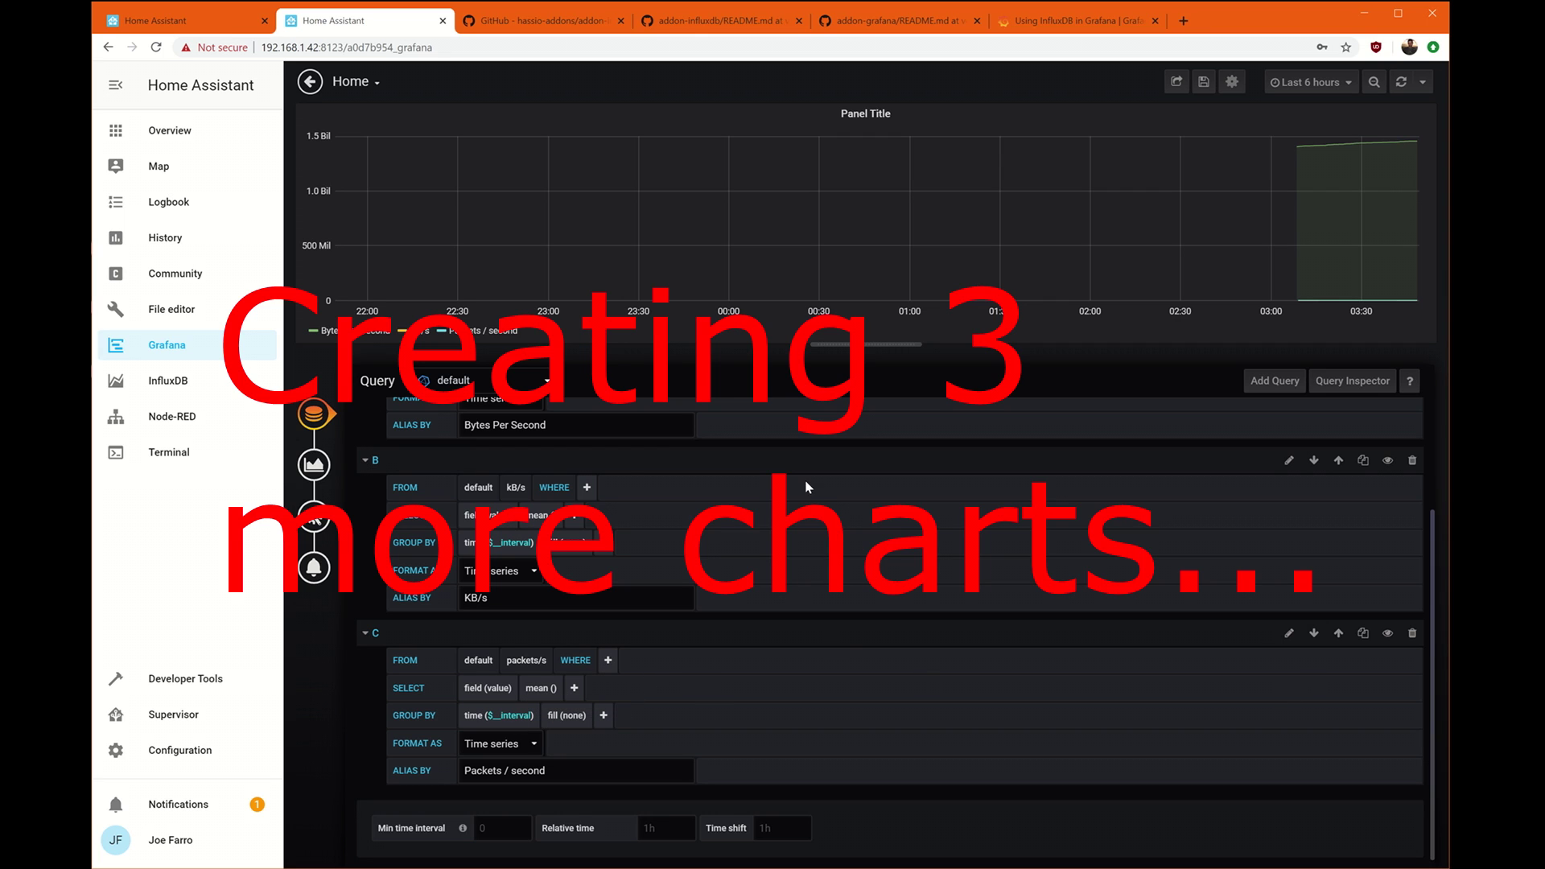
{"action": "left_click", "coordinate": [313, 516]}
{"action": "left_click", "coordinate": [313, 464]}
{"action": "left_click", "coordinate": [517, 379]}
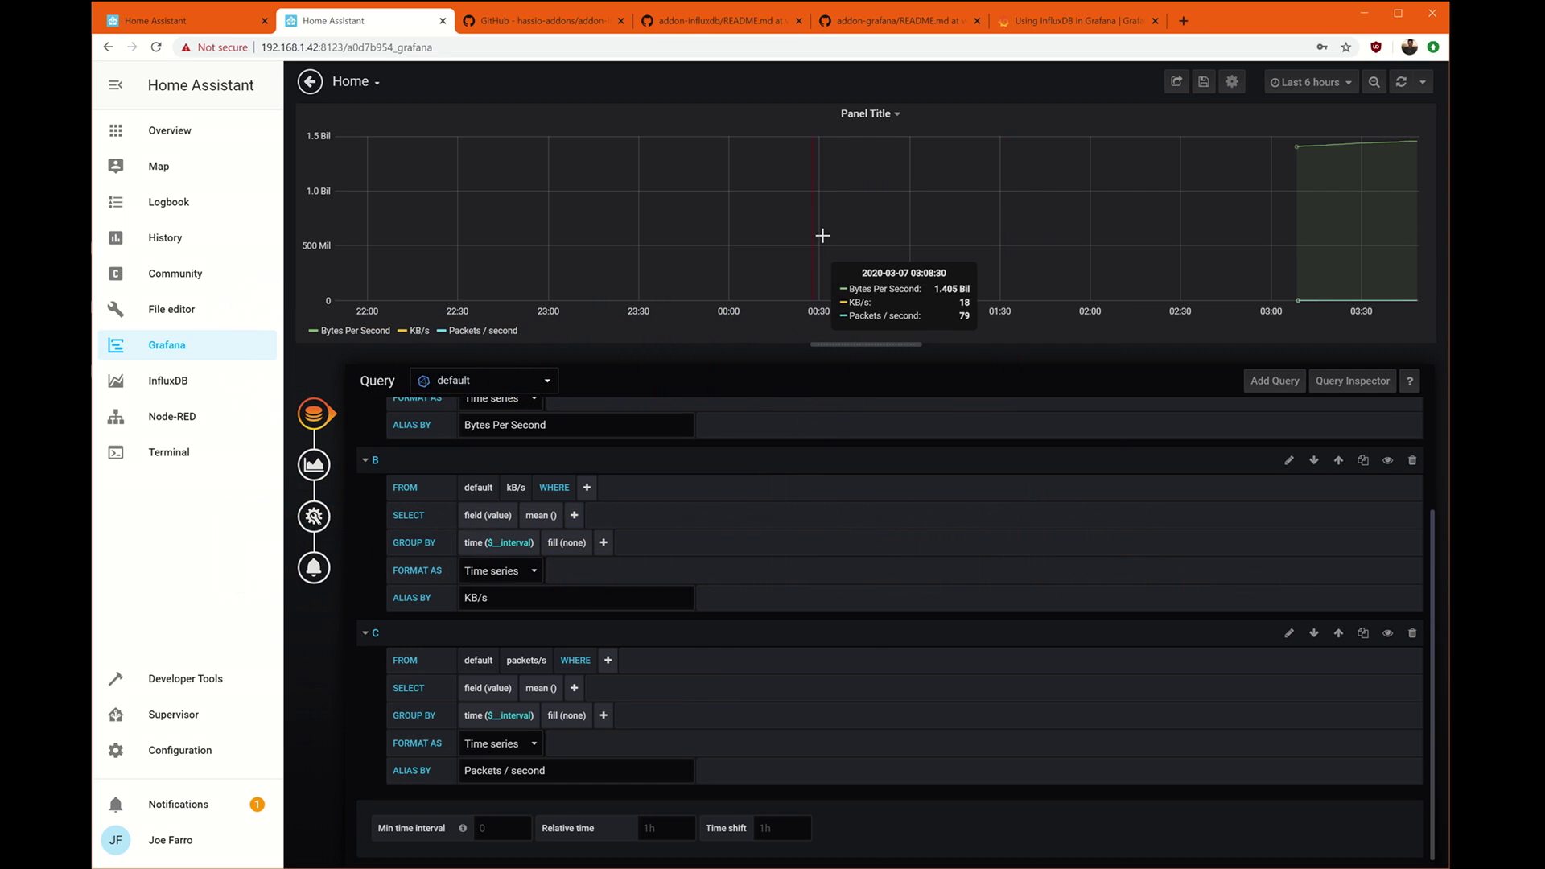
Change the panel visualization from Graph to Gauge, showing three dials.
{"action": "left_click", "coordinate": [314, 516]}
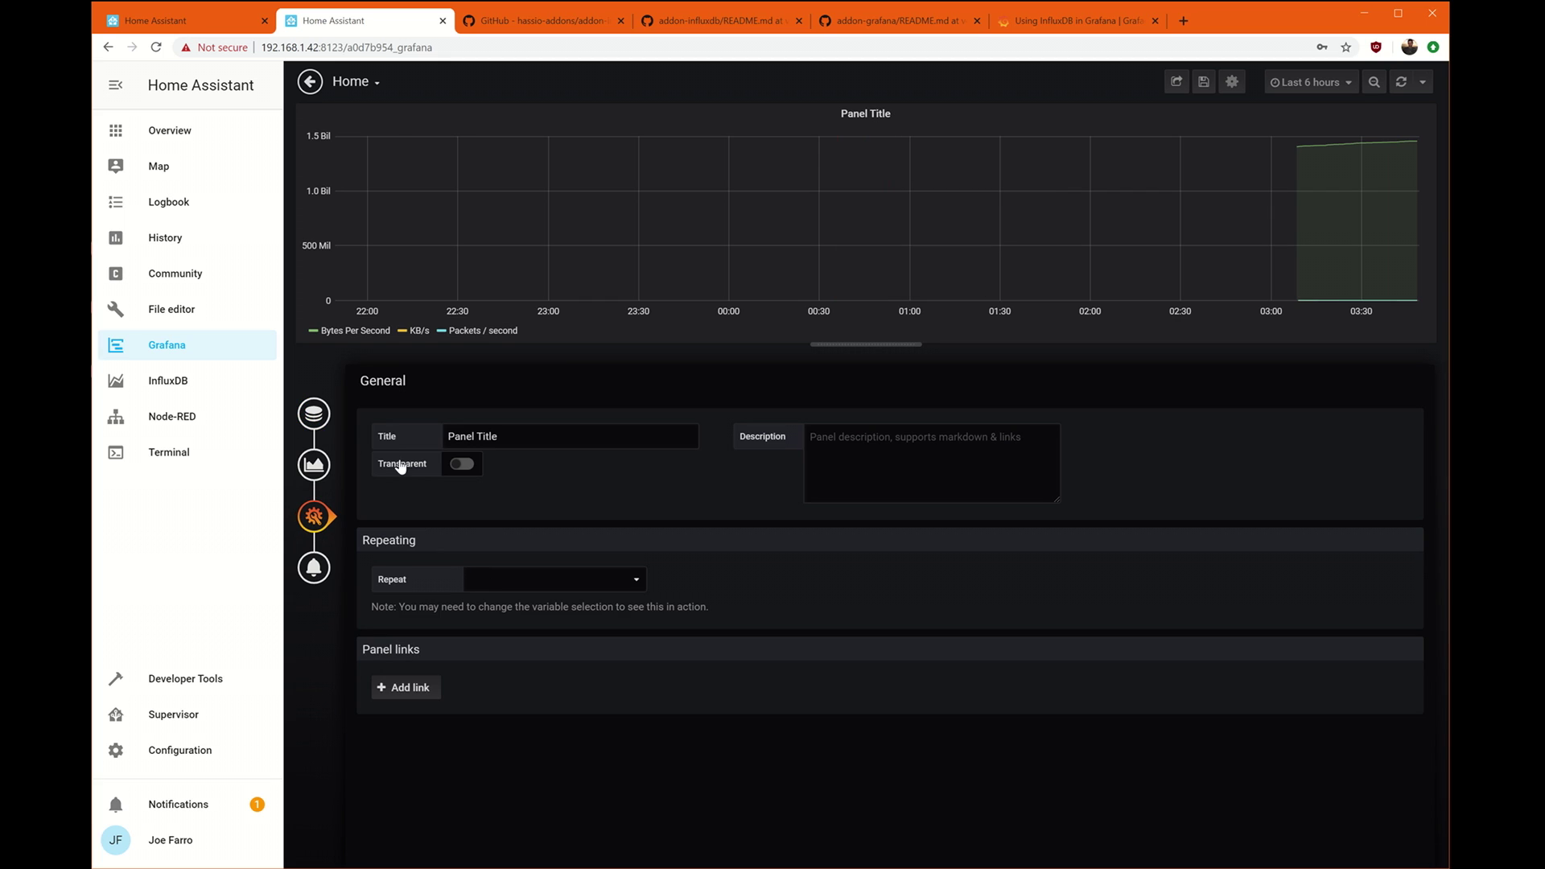
{"action": "left_click", "coordinate": [313, 464]}
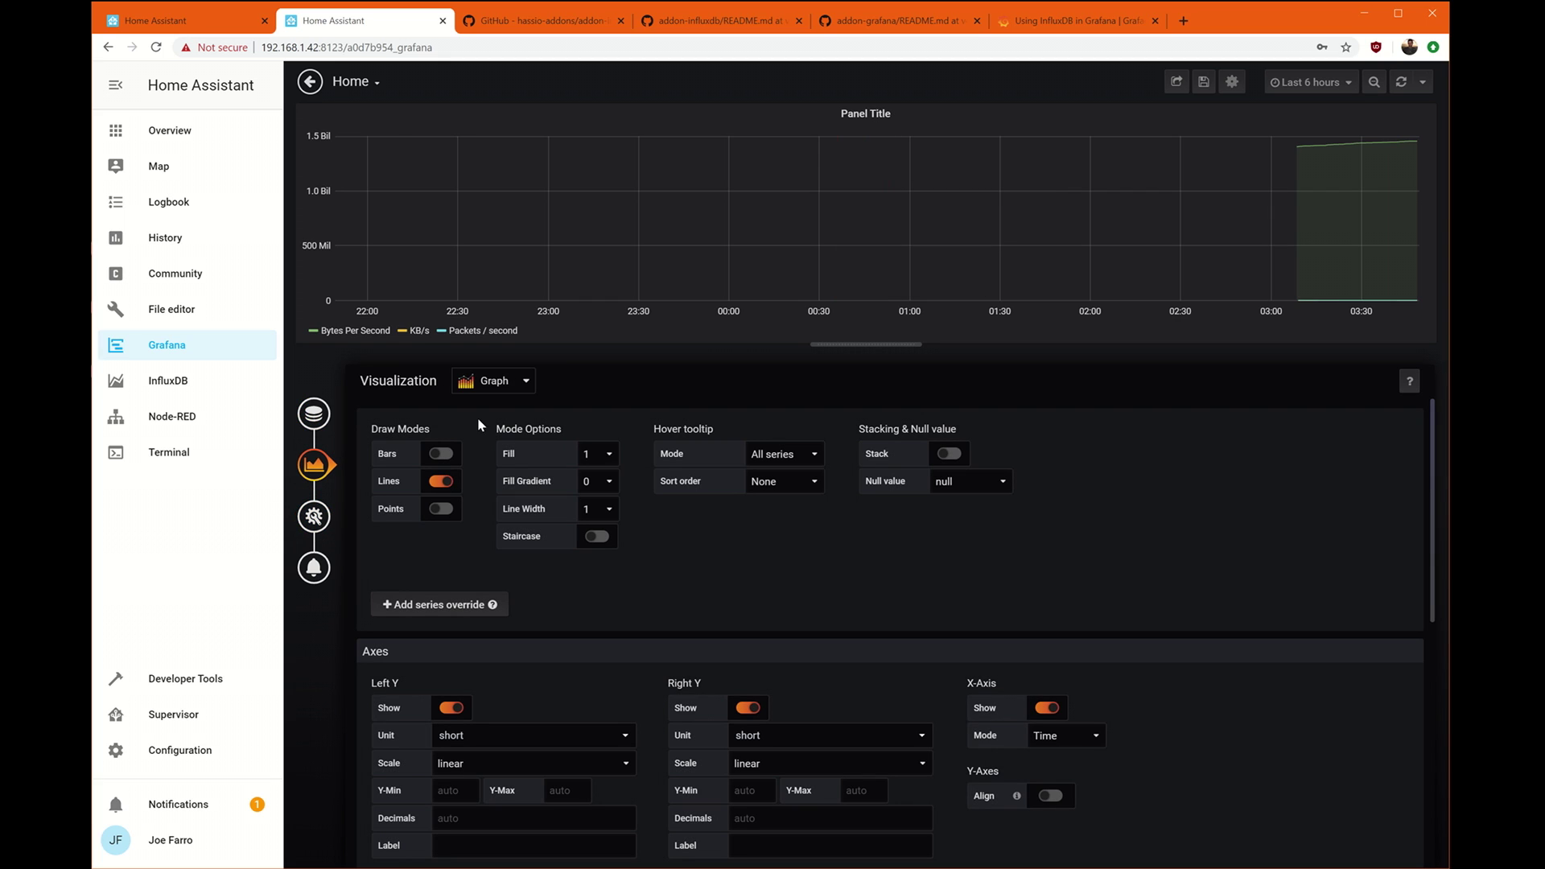
{"action": "left_click", "coordinate": [516, 381]}
{"action": "left_click", "coordinate": [635, 448]}
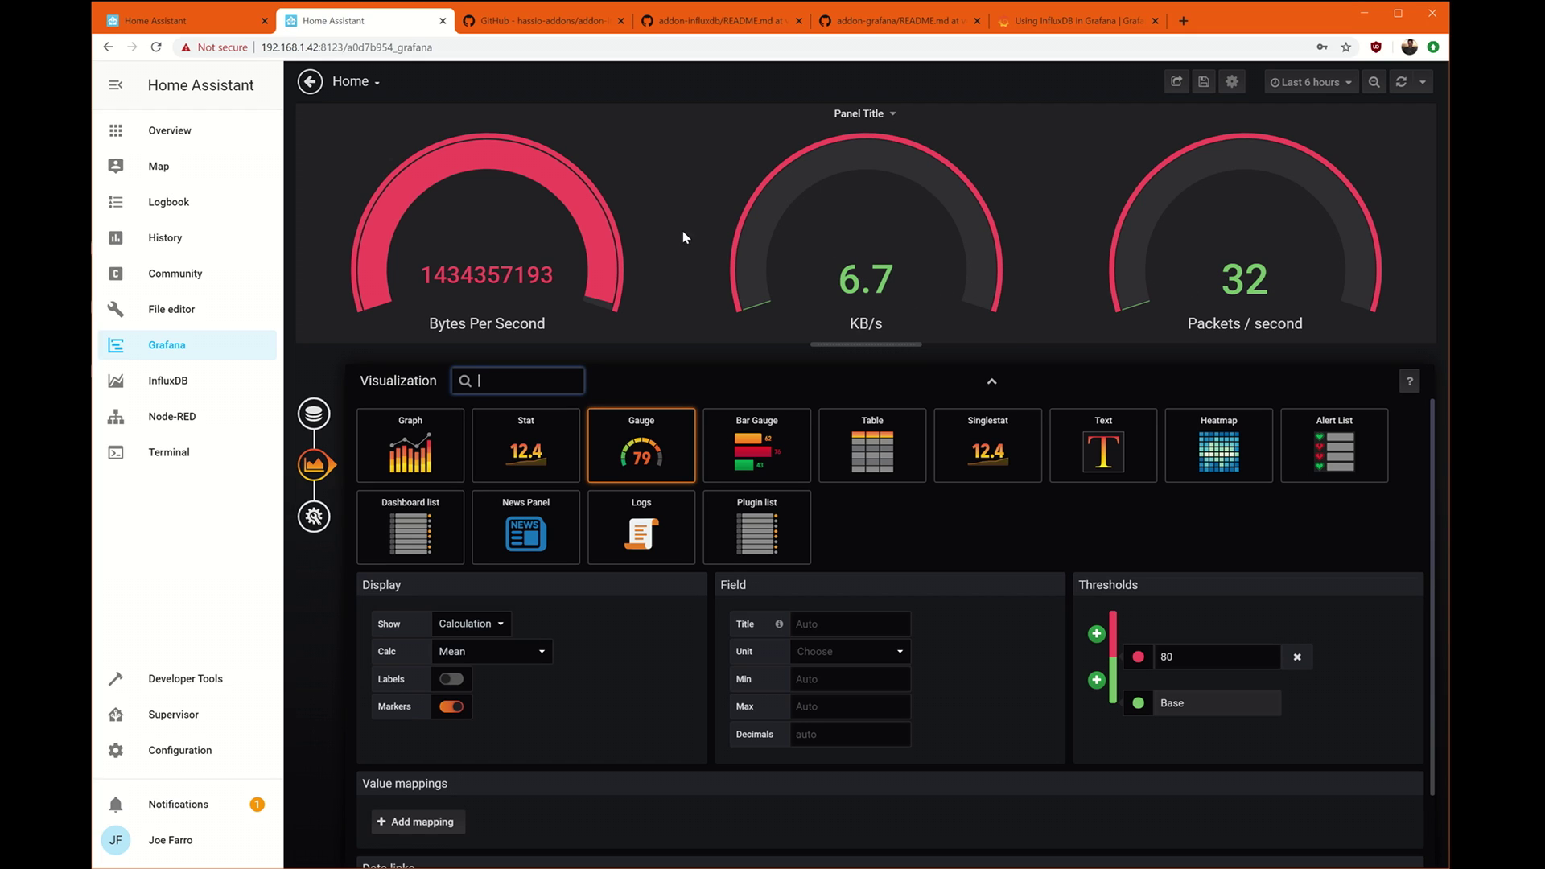
{"action": "left_click", "coordinate": [314, 517]}
{"action": "left_click_drag", "start_coordinate": [531, 431], "coordinate": [311, 448]}
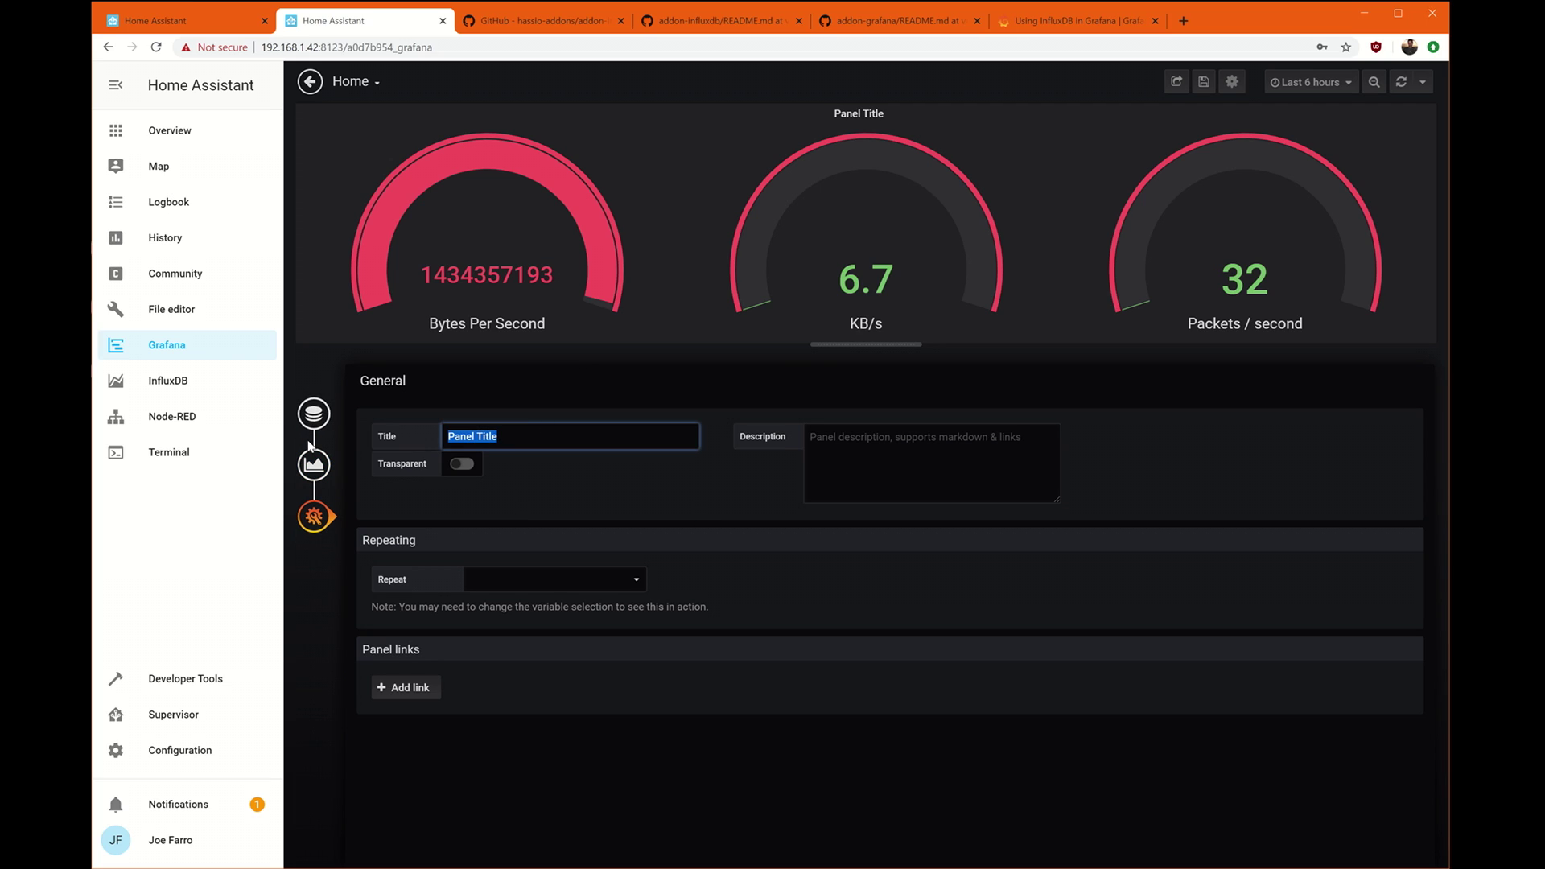
Title the gauge panel 'Network Usage' and drag it below the Temperatures graph.
{"action": "type", "text": "Network"}
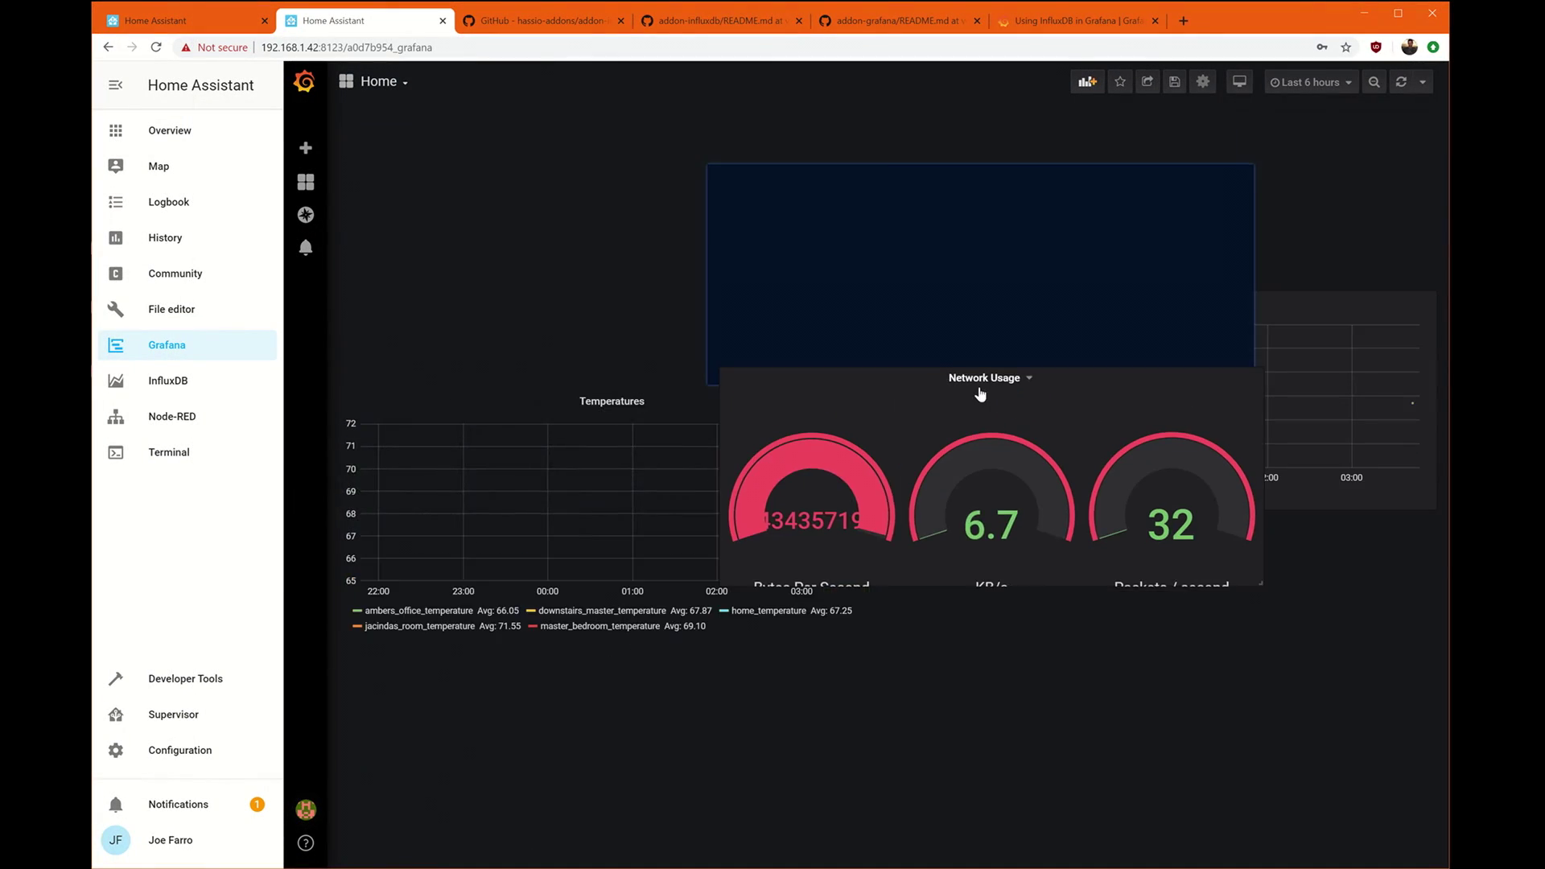
{"action": "left_click_drag", "start_coordinate": [979, 393], "coordinate": [640, 563]}
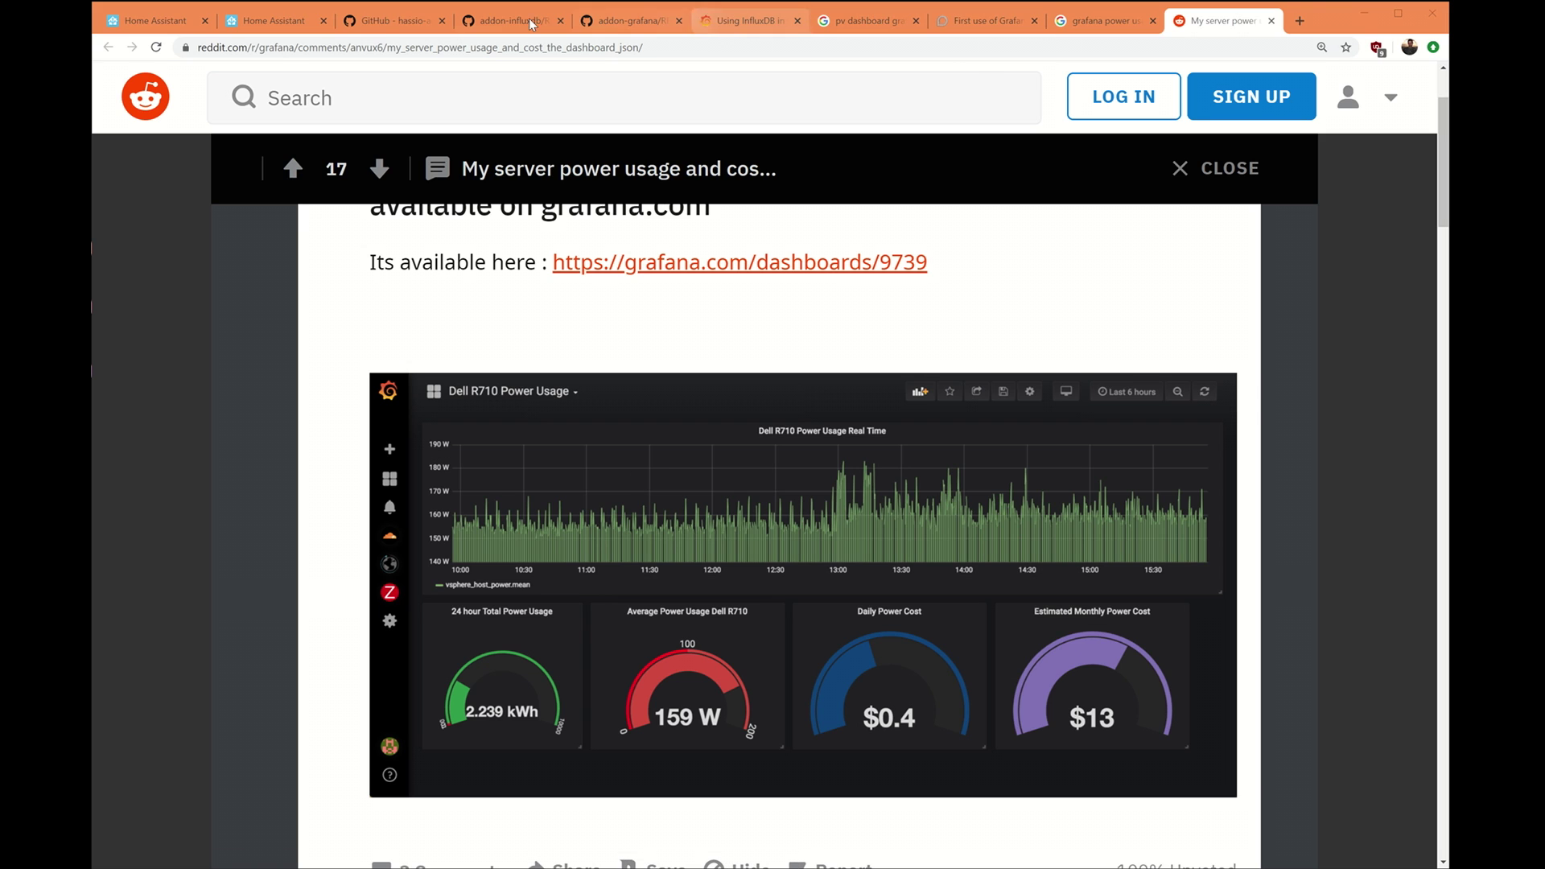
Switch back to the Grafana dashboard tab to view all three panels.
{"action": "left_click", "coordinate": [310, 27]}
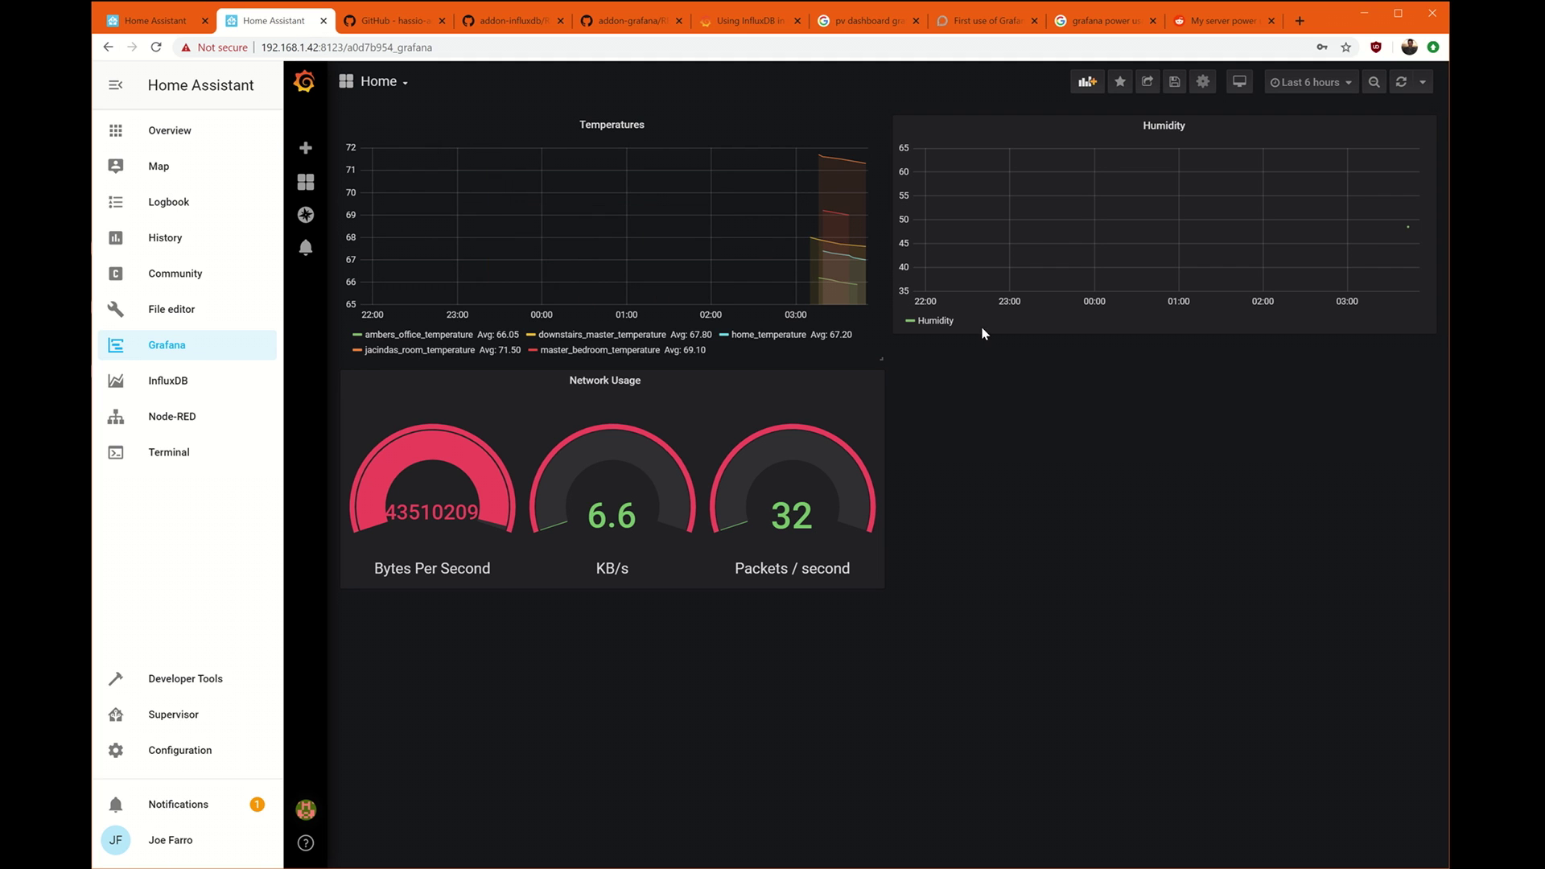